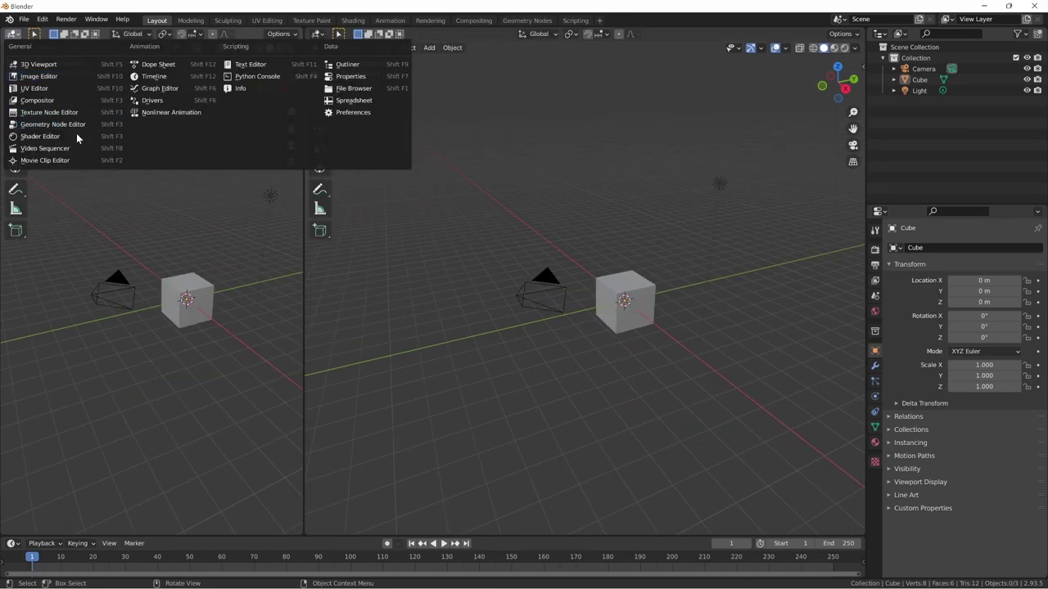
- Change the narrow viewport beside the main 3D view into a Shader Editor showing the World nodes
left_click(75, 143)
scroll(196, 330, "up", 2)
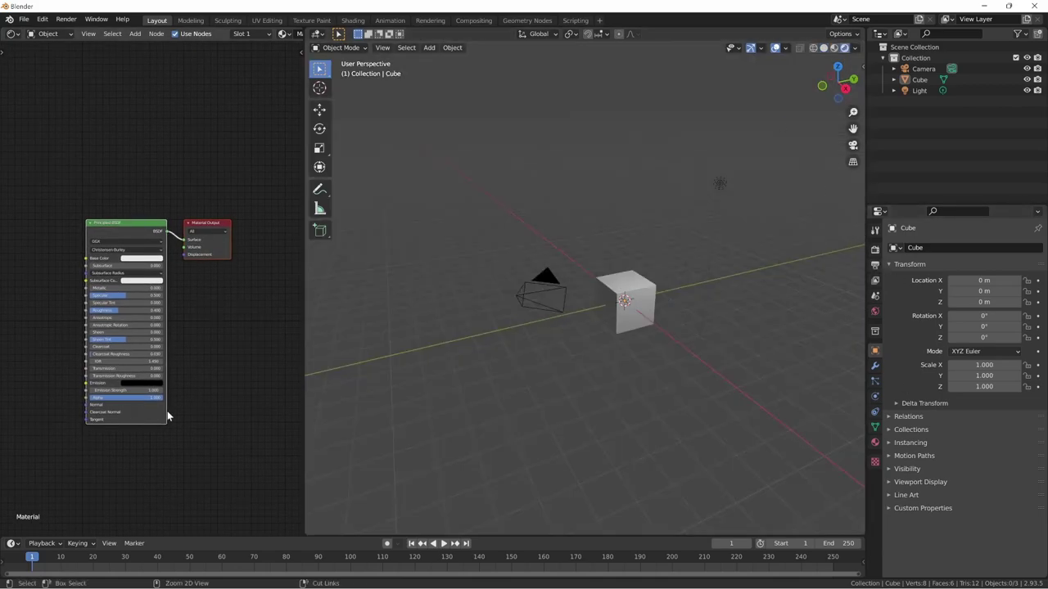
left_click(49, 34)
left_click(46, 62)
middle_click_drag(338, 374, 279, 328)
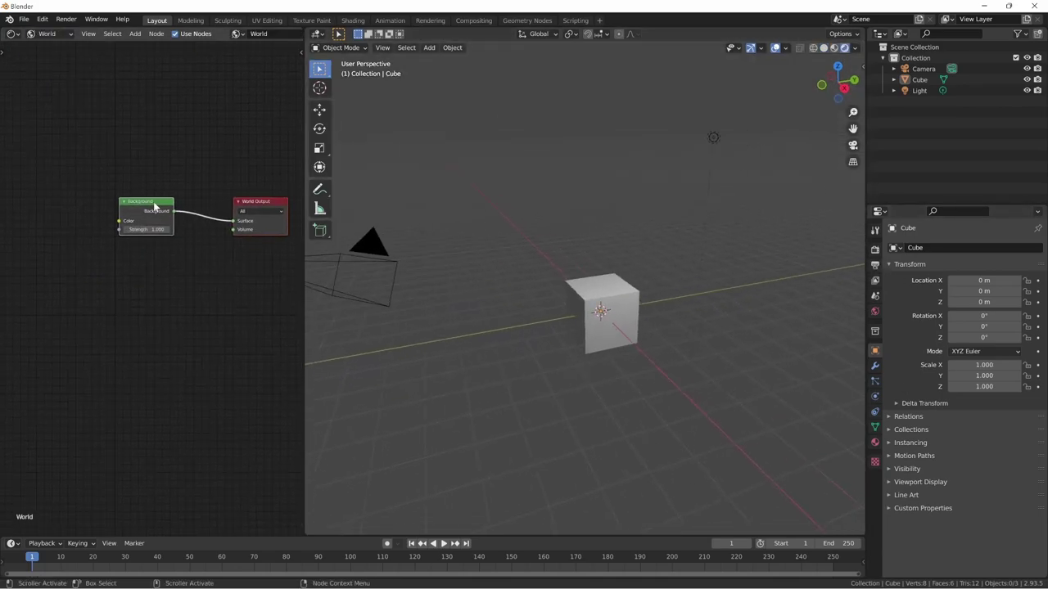
- Add gym_01_4k.hdr to the world nodes as an Environment Texture and connect its Color to the Background node's Color
left_click_drag(155, 204, 170, 217)
key("alt+Tab")
left_click_drag(501, 353, 44, 223)
key("shift+s")
mouse_move(45, 224)
left_click(134, 246)
left_click_drag(104, 235, 134, 233)
- Switch to the camera view, lock the camera to the view, and frame the cube against the gym's green mat
middle_click_drag(545, 385, 680, 371)
key("KP_0")
key("n")
left_click(858, 129)
left_click(796, 198)
middle_click_drag(606, 398, 668, 366)
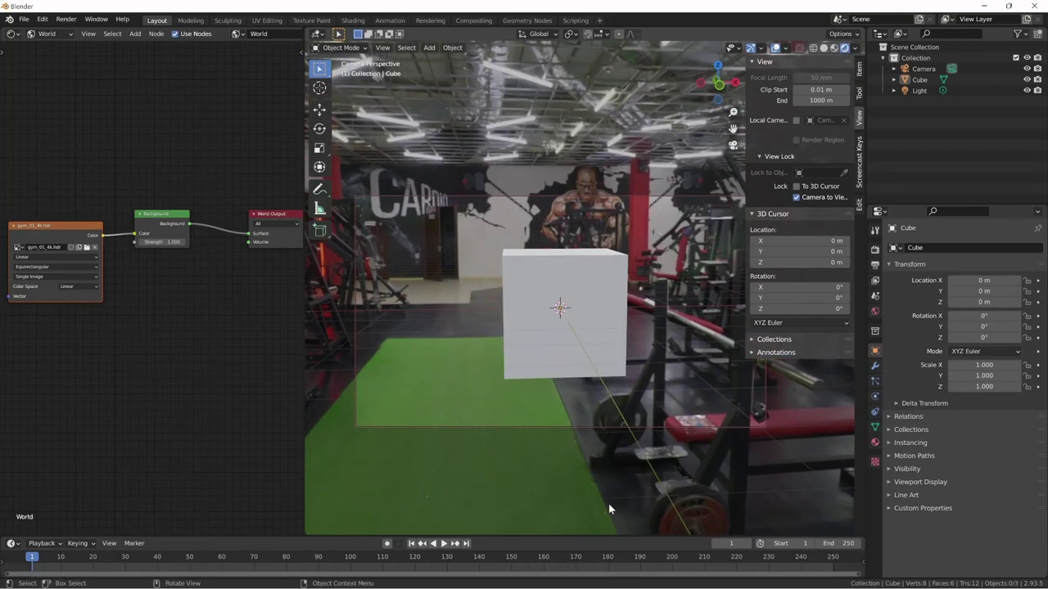
key("n")
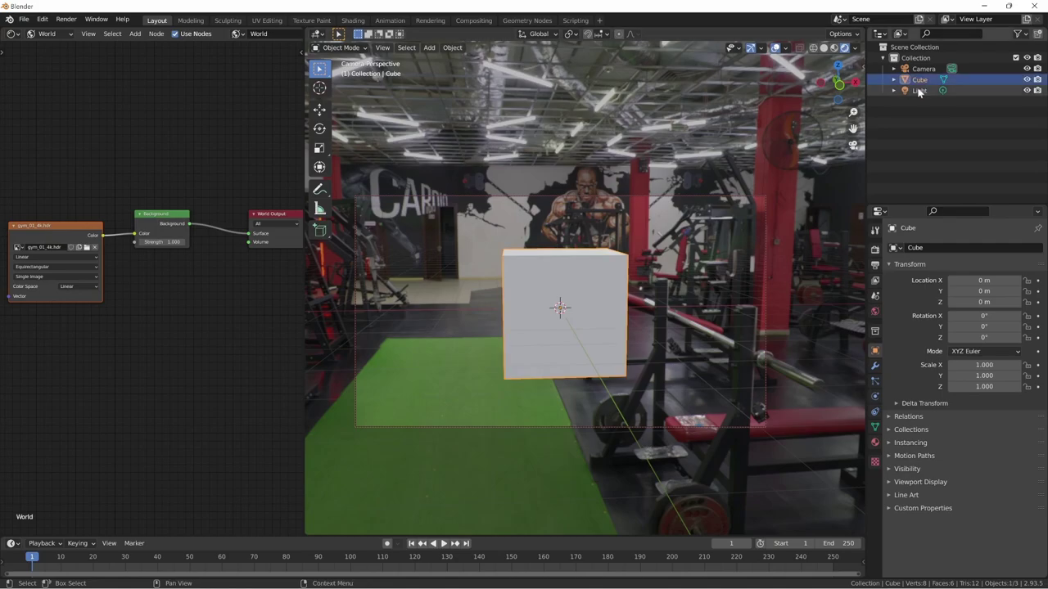
- Set the point light's power to 3000 W
left_click(919, 91)
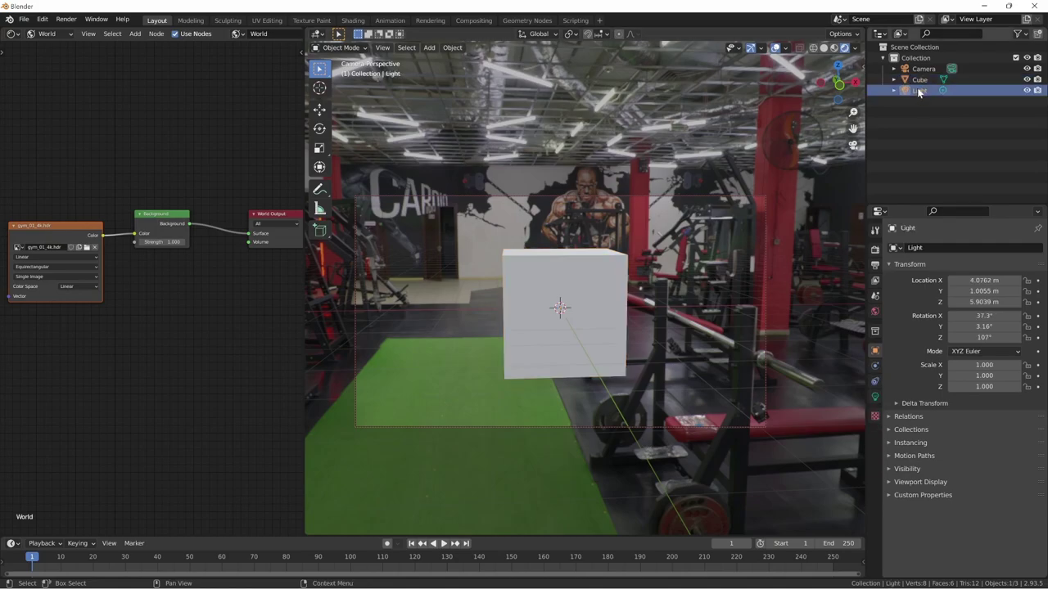
left_click(874, 396)
left_click(978, 319)
type("3000")
key("Return")
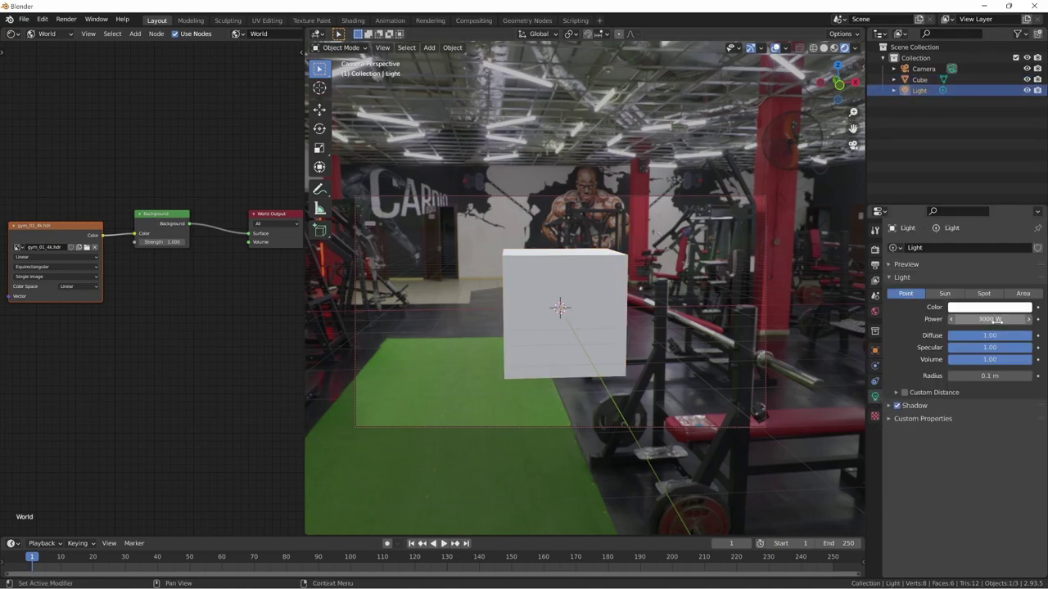
- Give the cube a level 4 Subdivision modifier and scale the rounded shape up
left_click(593, 333)
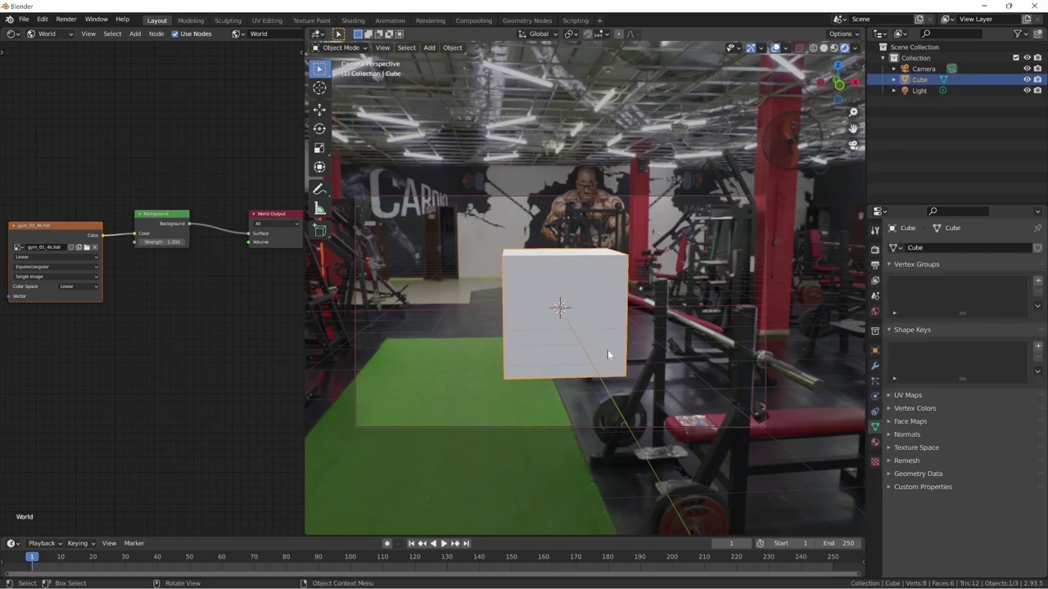
key("ctrl+4")
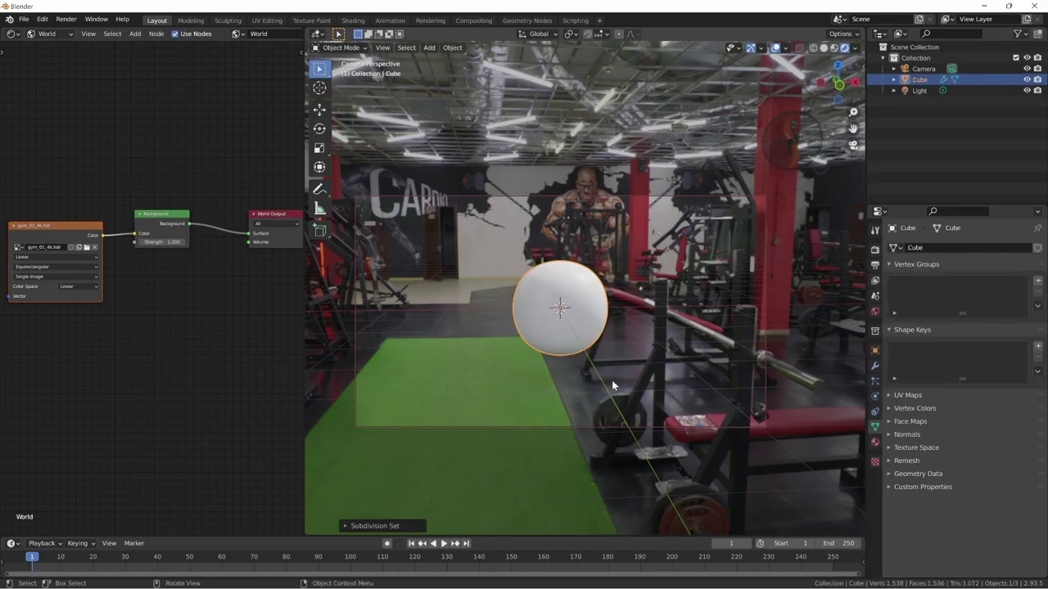
key("s")
left_click(686, 392)
- Show the subdivided cube's modifier settings and apply smooth shading to it
left_click(875, 367)
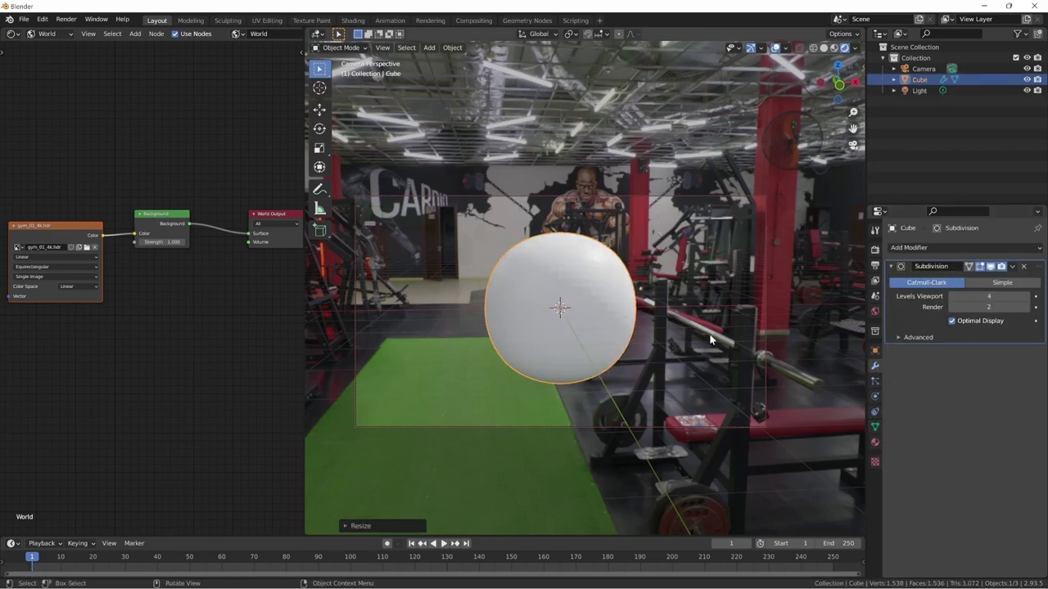
right_click(603, 306)
left_click(590, 306)
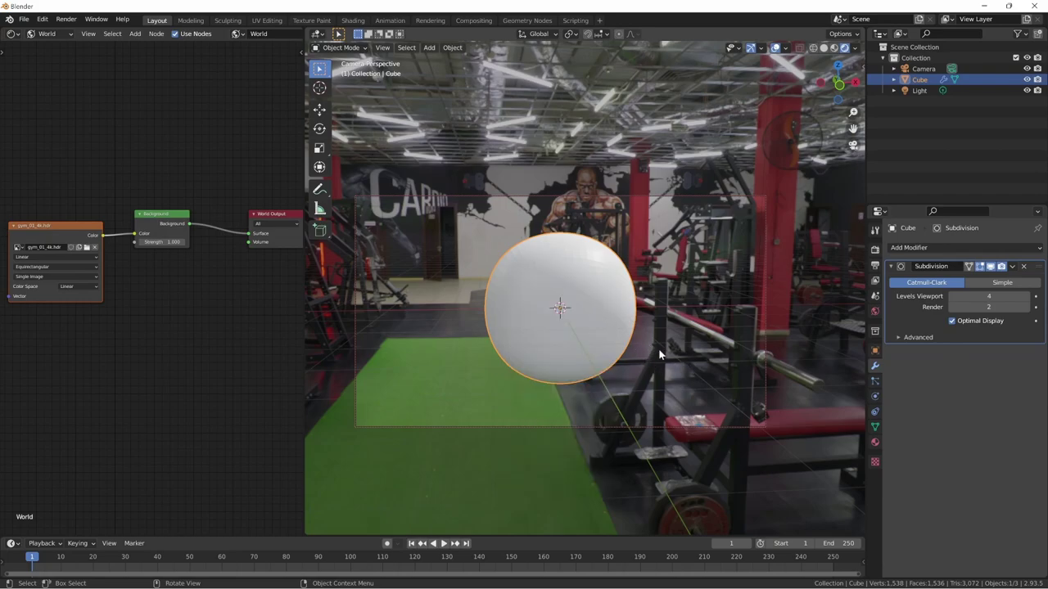
- Duplicate the rounded ball and arrange the two balls side by side within the camera frame
key("shift+d")
left_click(584, 339)
left_click(540, 352)
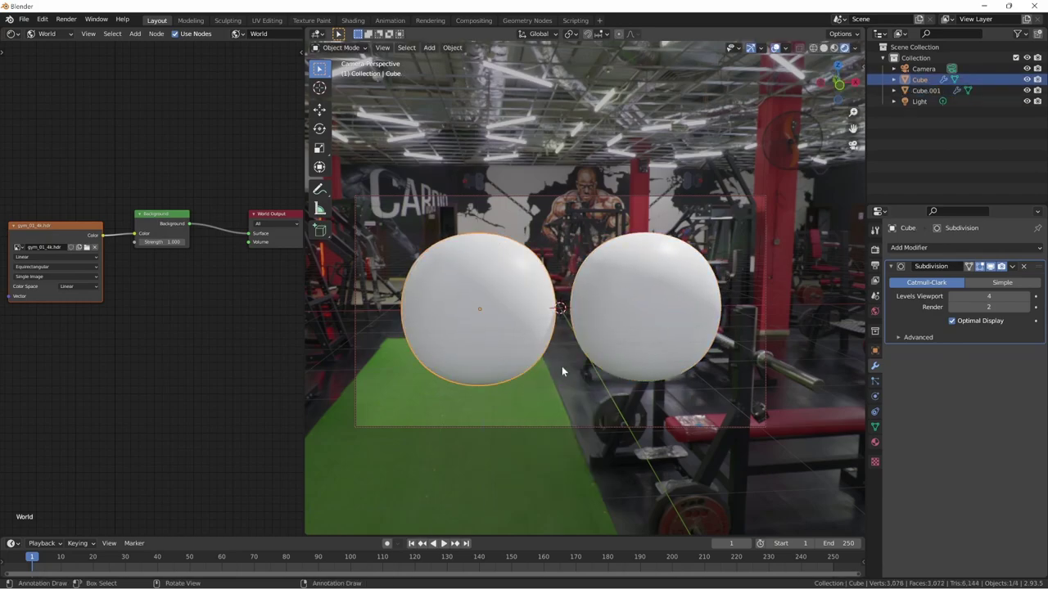
- Display the left ball's object material, set its base color to orange, and lower its roughness to 0.1
left_click(41, 34)
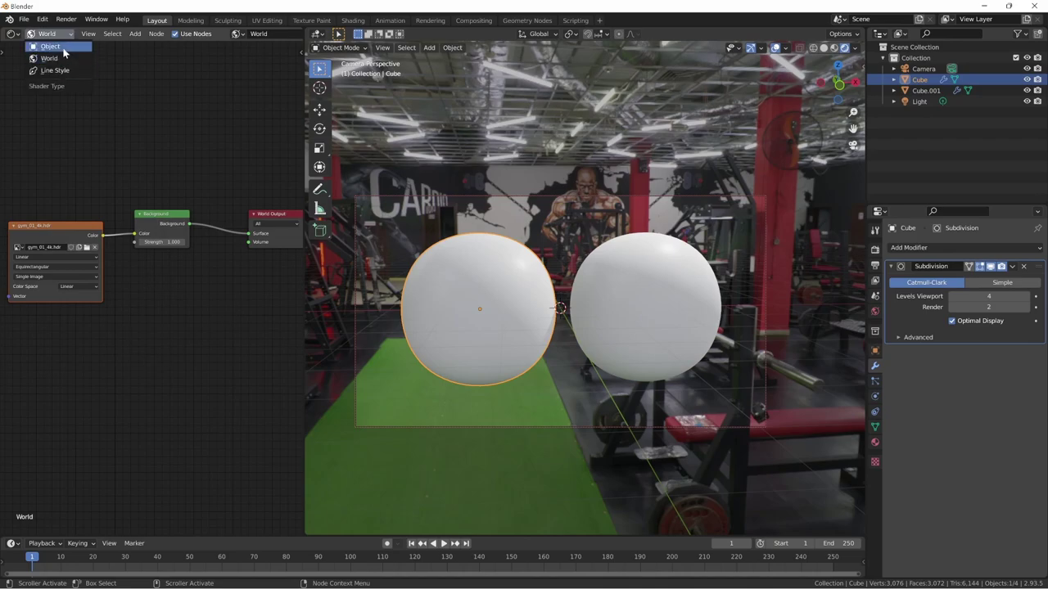
left_click(50, 41)
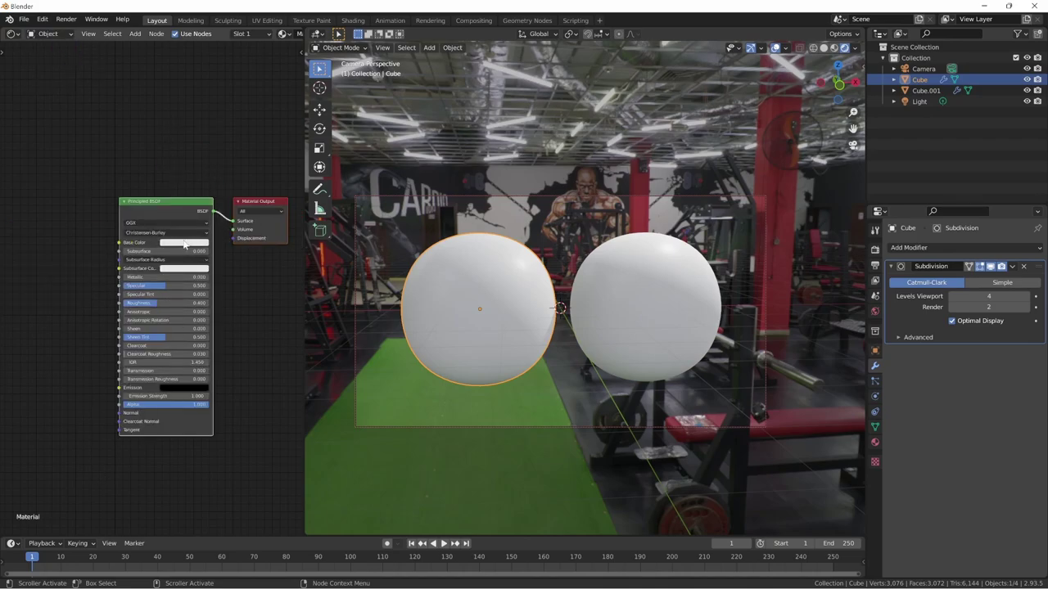
left_click(185, 244)
left_click(185, 185)
left_click_drag(153, 302, 126, 312)
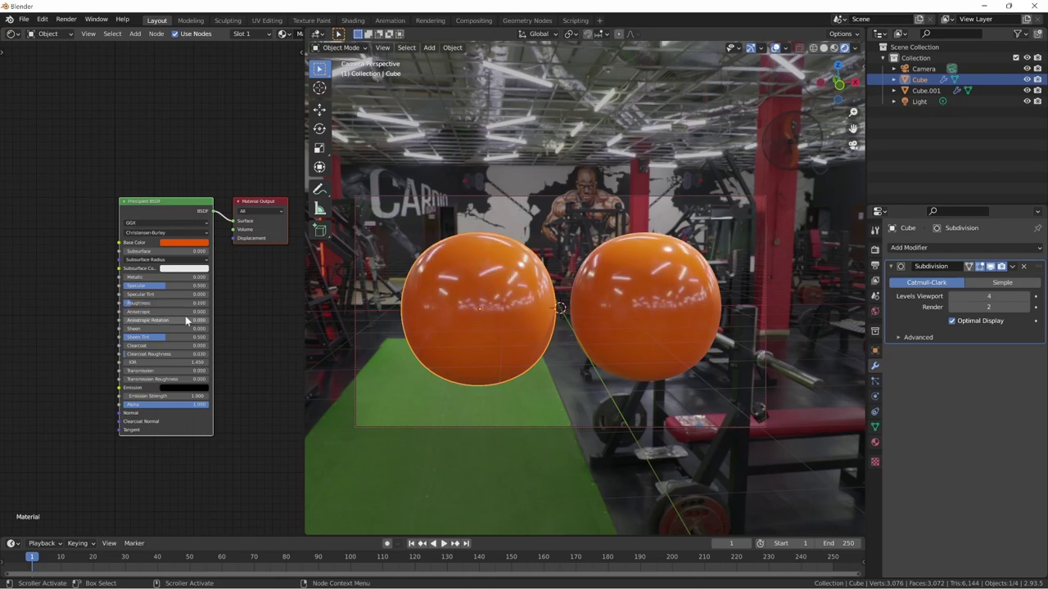
- Make the right ball's material an independent copy and set its base color to blue
left_click(664, 323)
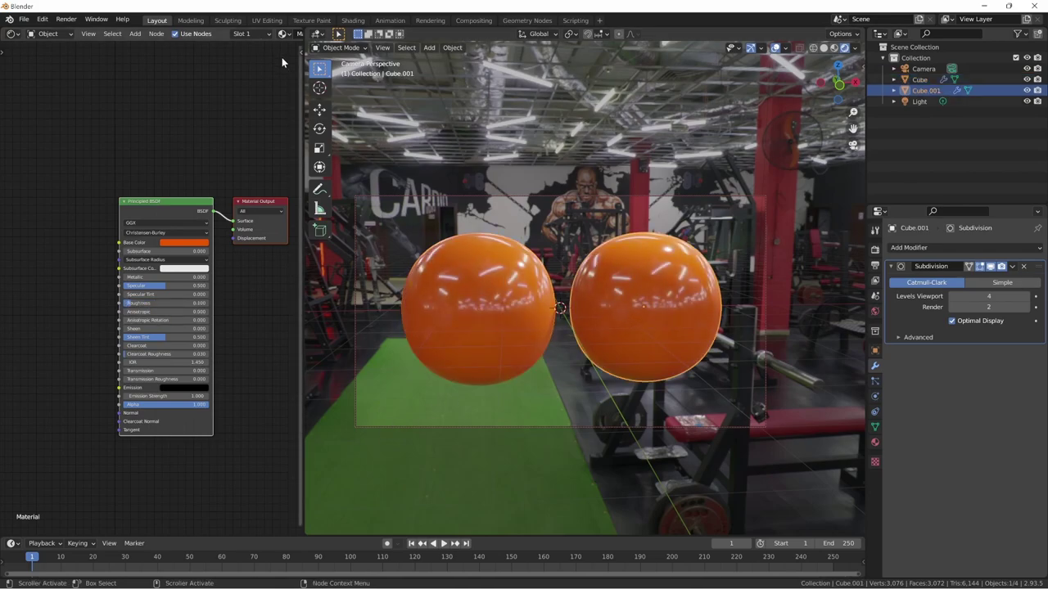
scroll(268, 37, "down", 3)
left_click(271, 35)
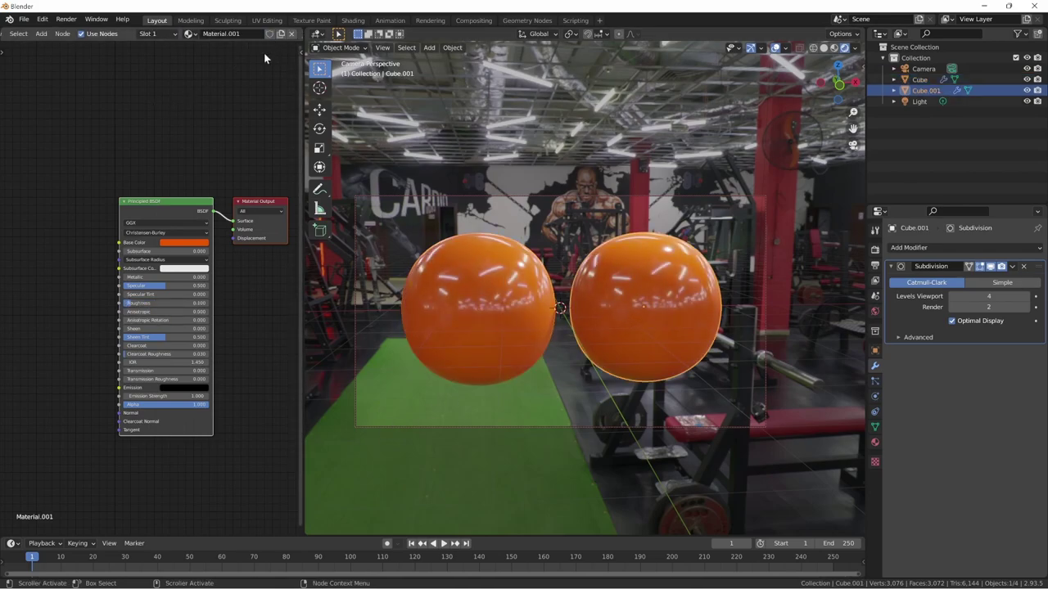
left_click(187, 242)
left_click(208, 139)
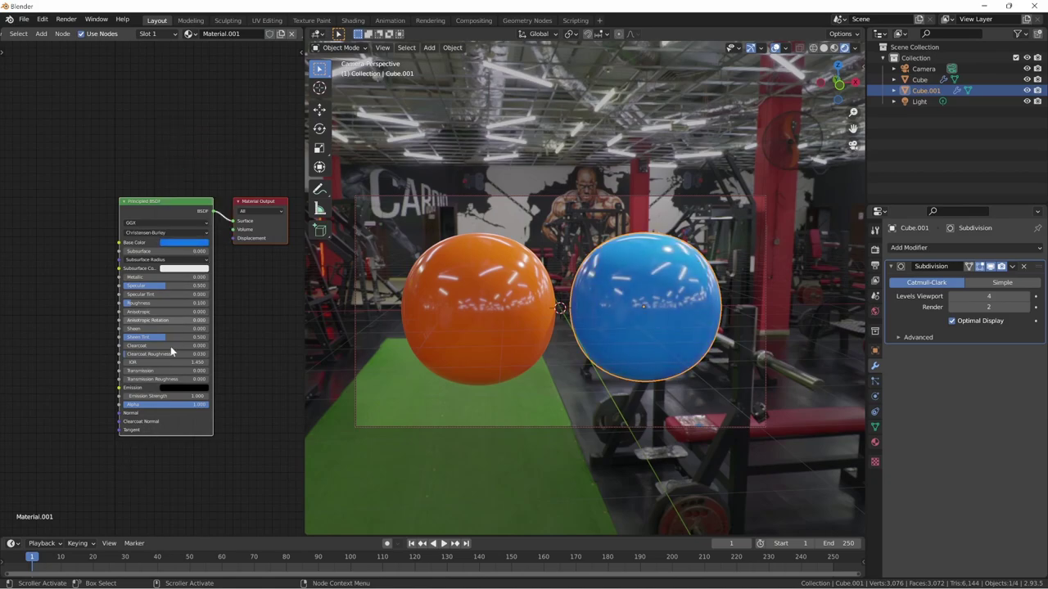
- Save the scene as colori.blend and render the image
key("ctrl+s")
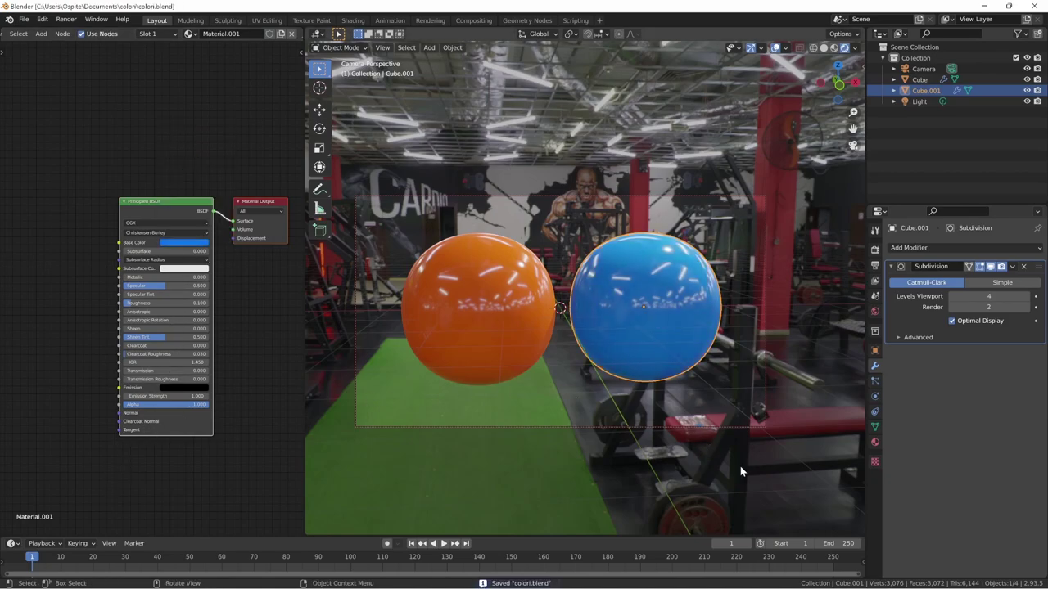
key("F12")
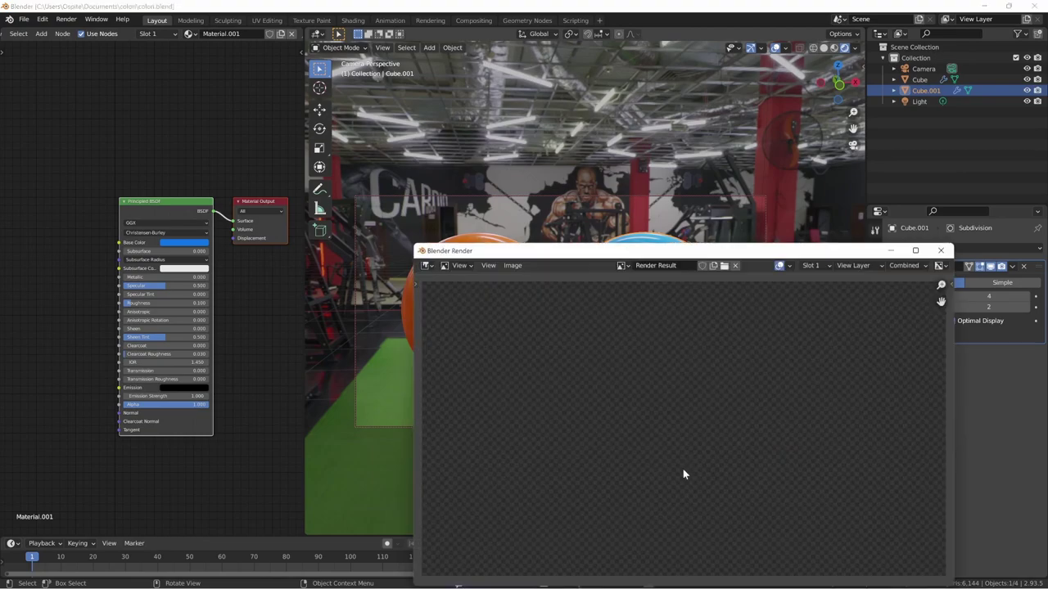
left_click_drag(784, 248, 784, 128)
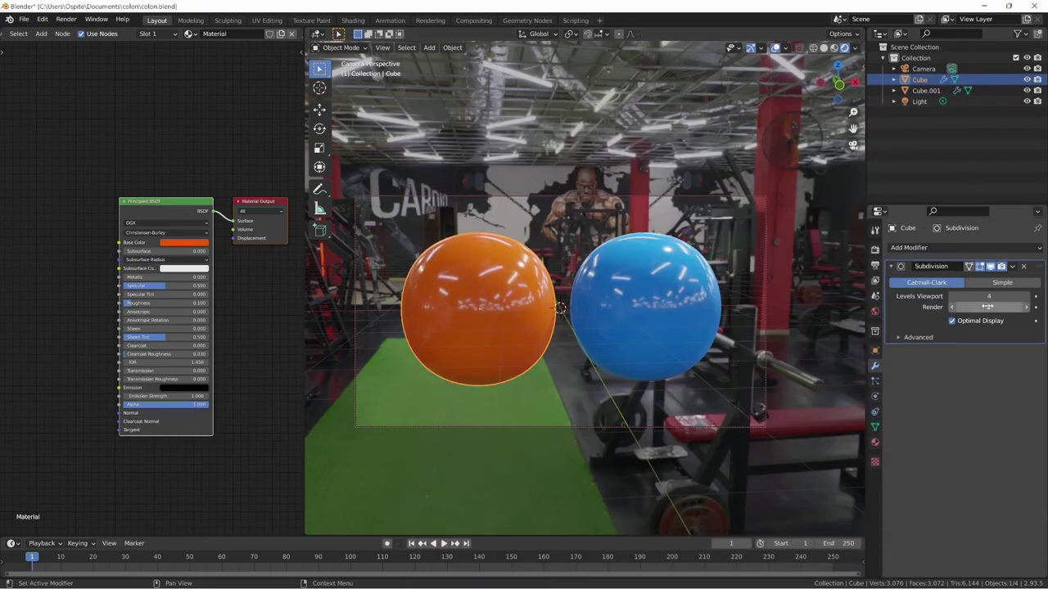
- Set the orange ball's render subdivision level to 4 and render the scene again
left_click(956, 307)
key("Return")
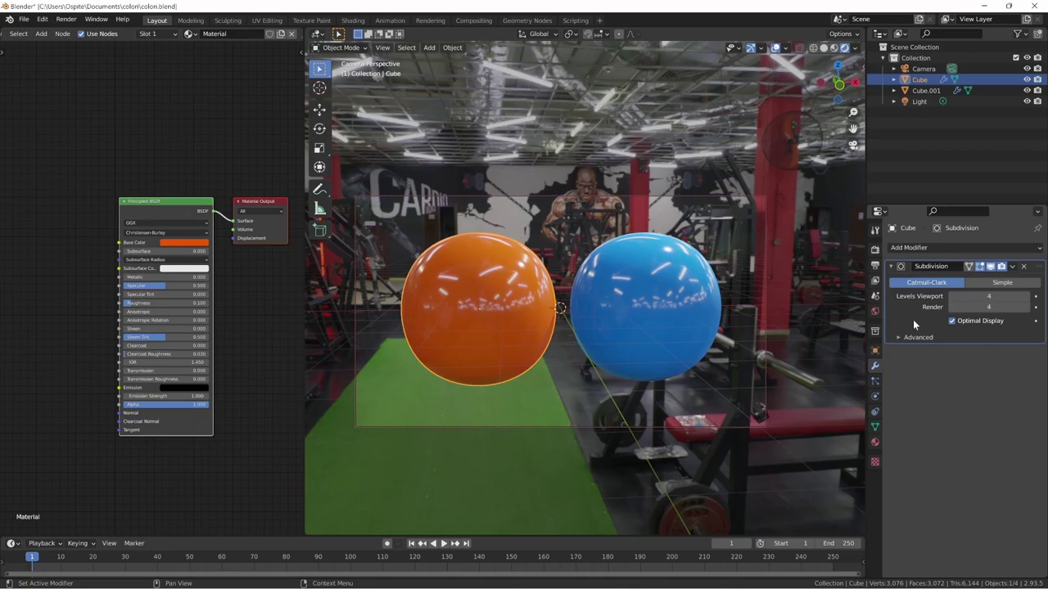
key("F12")
- Save the rendered image as colori-default.png and move the render window aside
key("shift+alt+s")
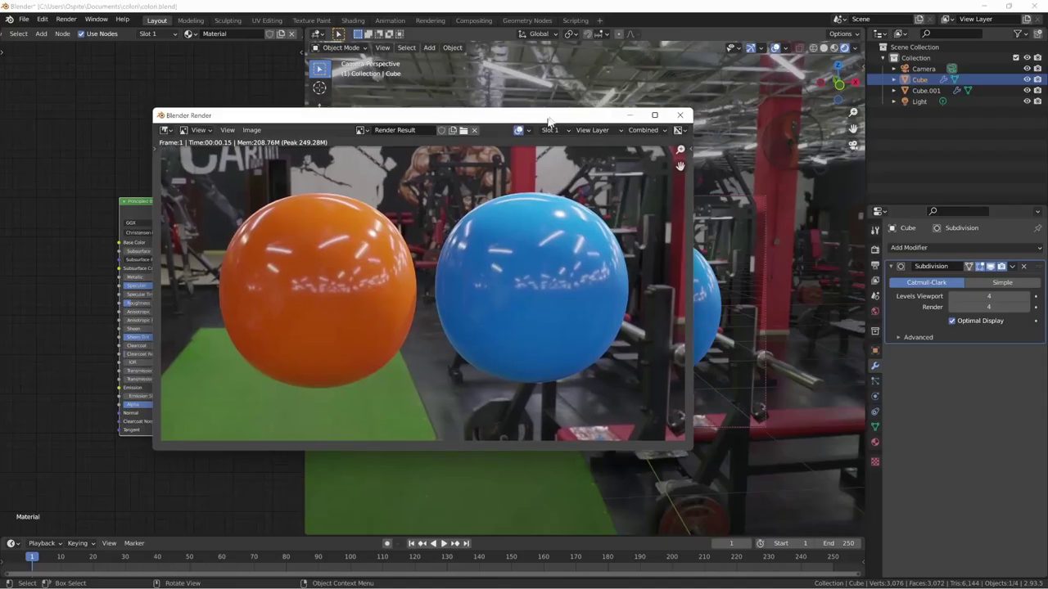
left_click_drag(558, 117, 434, 39)
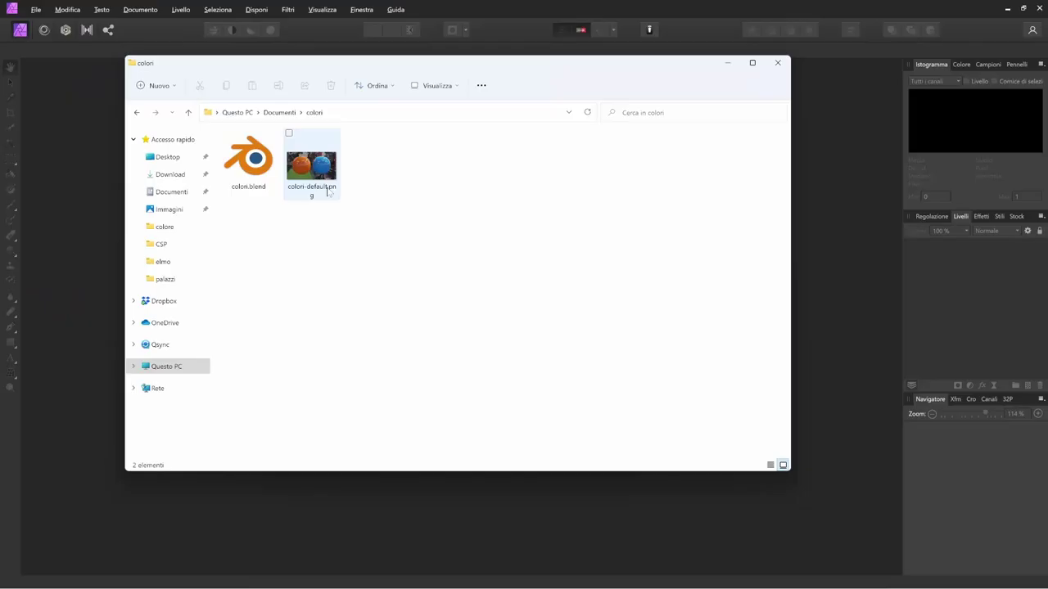
- View colori-default.png in the Photos viewer beside Blender's render to compare the ball colors, and close the viewer
left_click(313, 174)
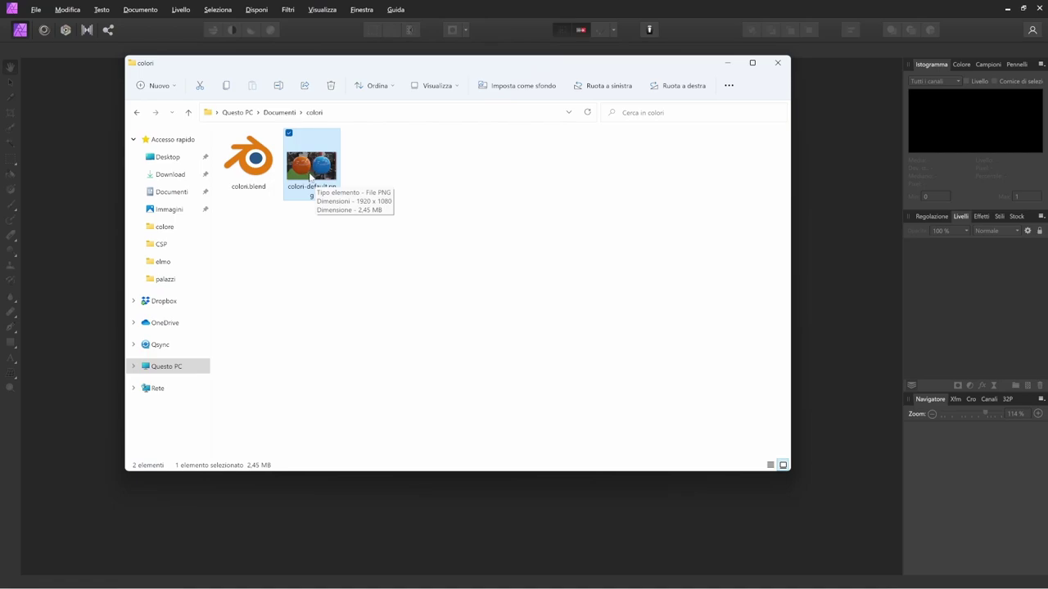
double_click(312, 175)
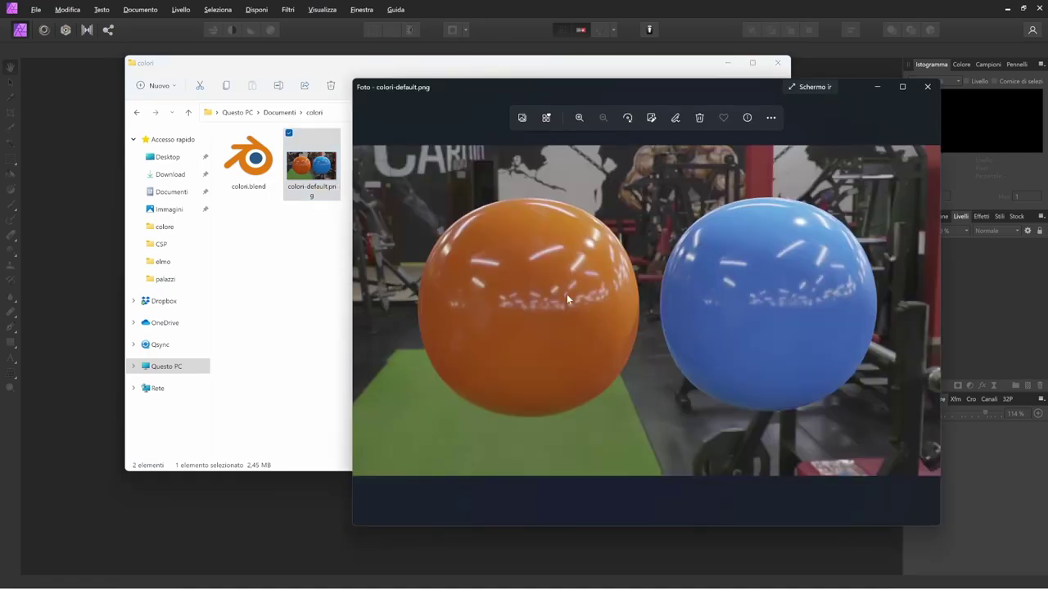
left_click_drag(762, 88, 830, 110)
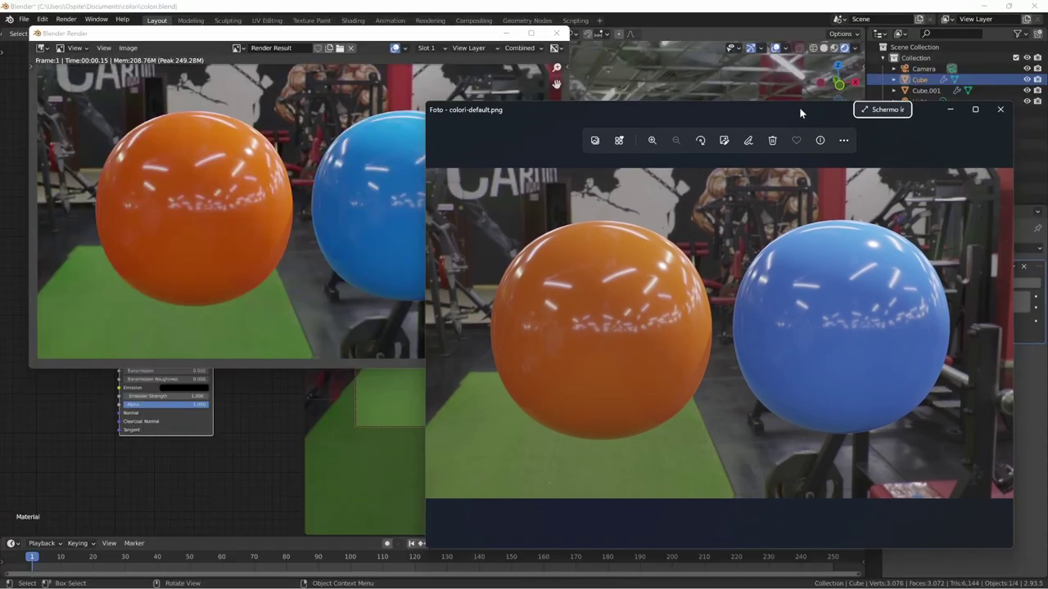
left_click_drag(799, 106, 770, 127)
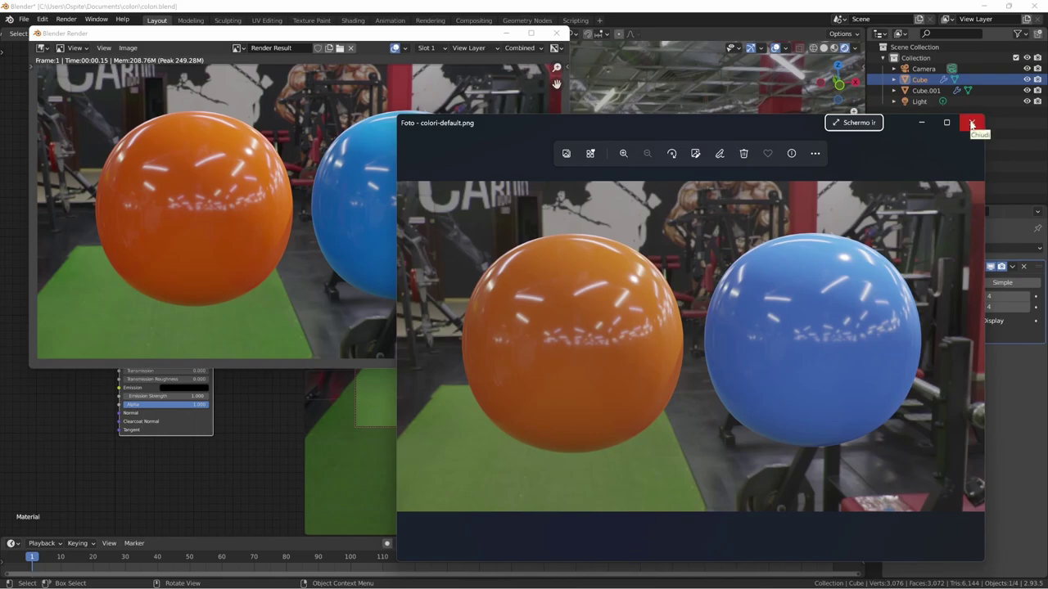
left_click(972, 123)
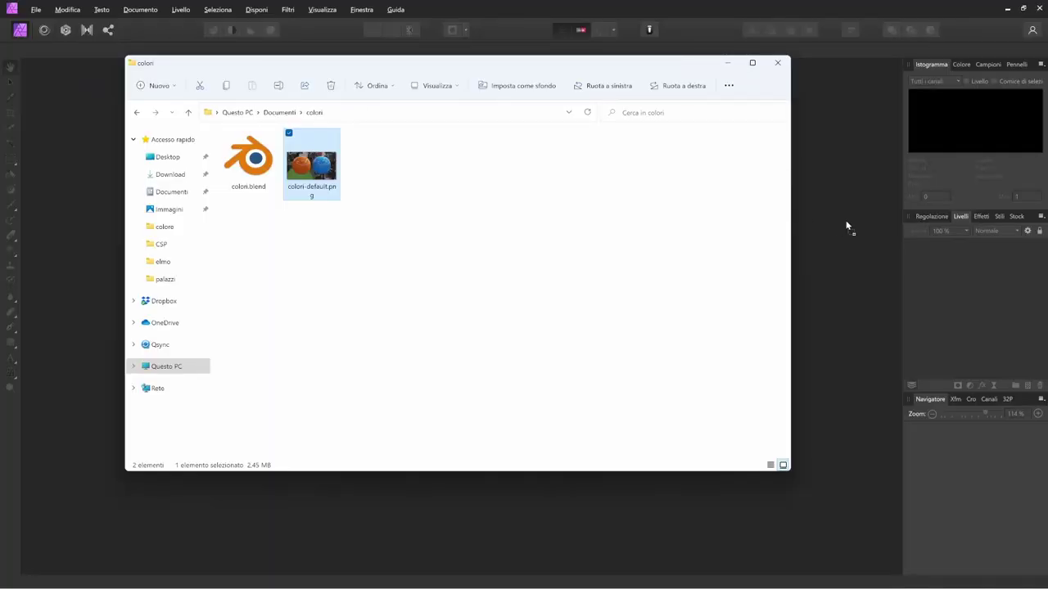
- Open colori-default.png from the colori folder in Affinity Photo and bring its window forward
left_click_drag(847, 226, 845, 220)
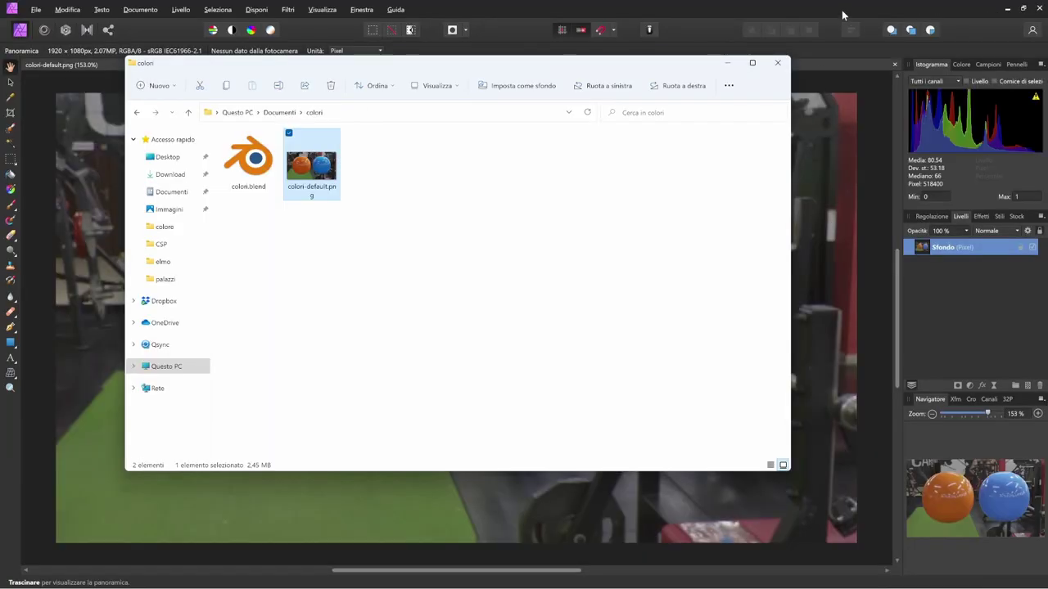
left_click(839, 15)
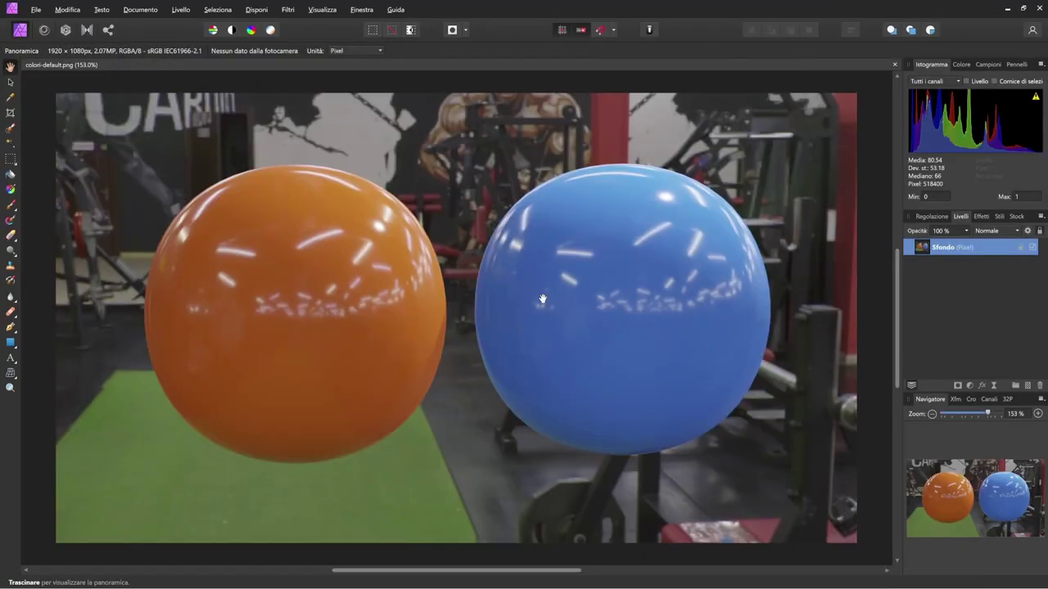
- Compare the ball colors in a reduced Affinity Photo window with Blender's render, and restore the full editing workspace
key("Tab")
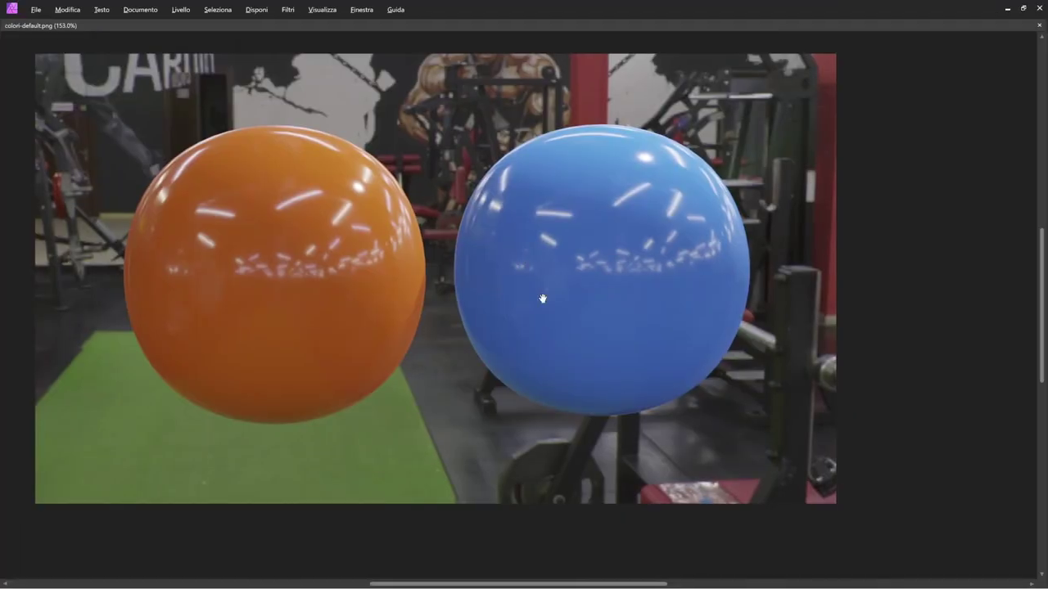
left_click(1022, 8)
left_click_drag(444, 19, 824, 72)
key("ctrl+0")
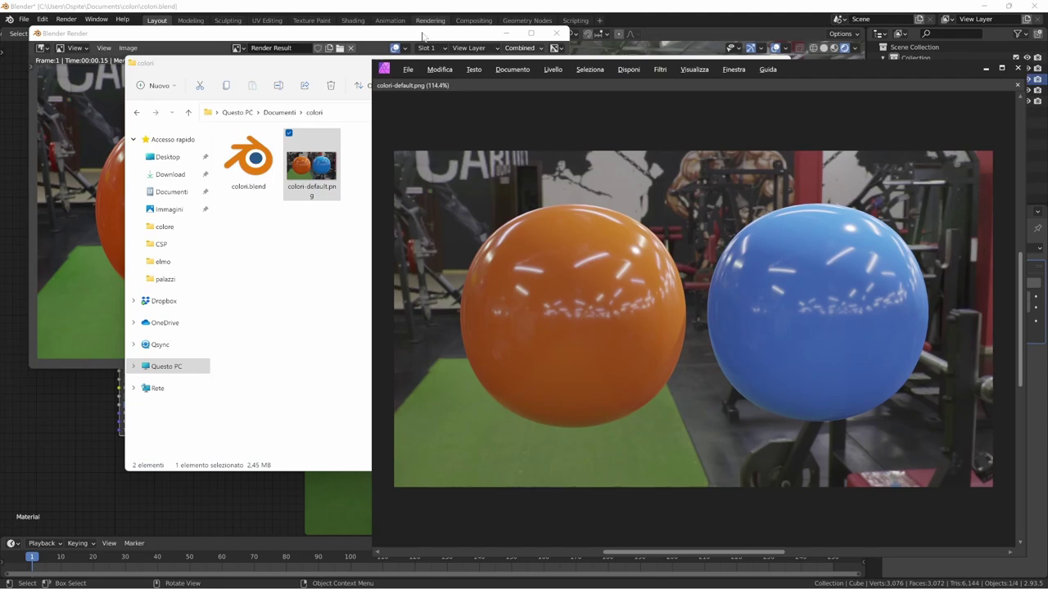
left_click(409, 34)
key("alt+Tab")
left_click_drag(819, 76, 844, 46)
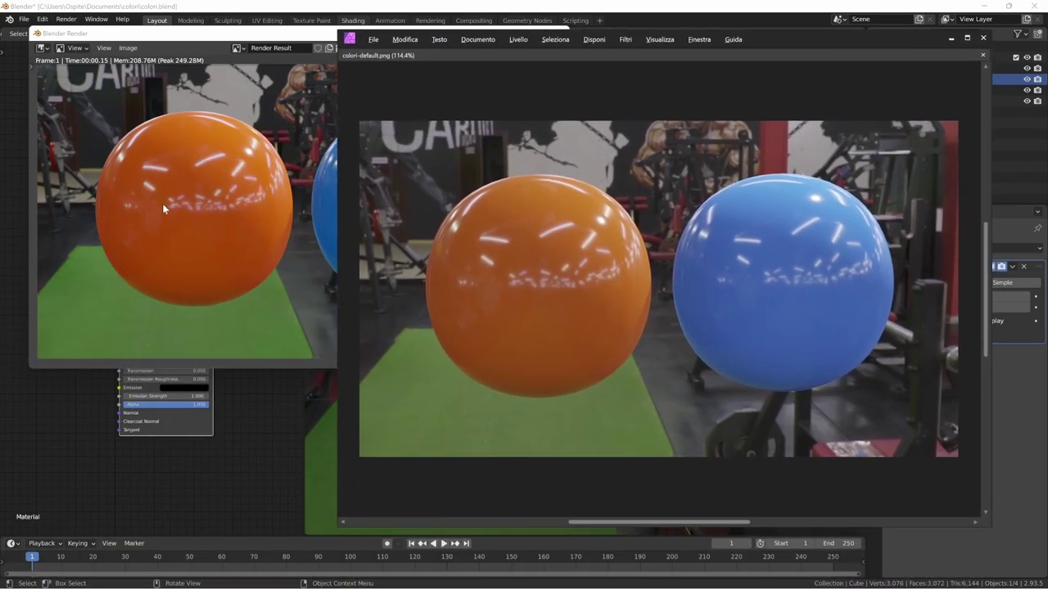
left_click_drag(786, 38, 775, 61)
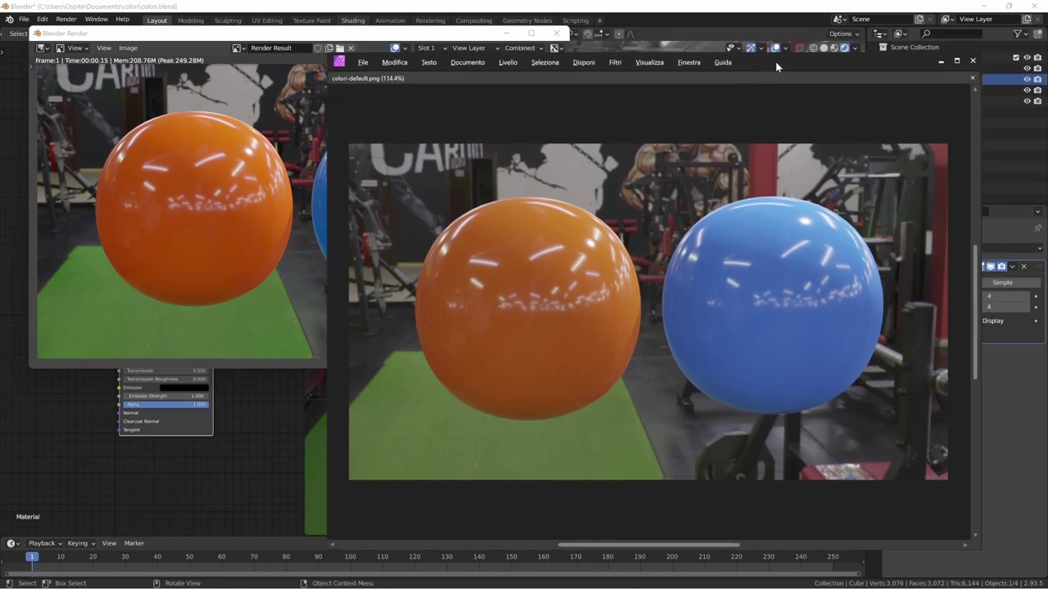
left_click(956, 60)
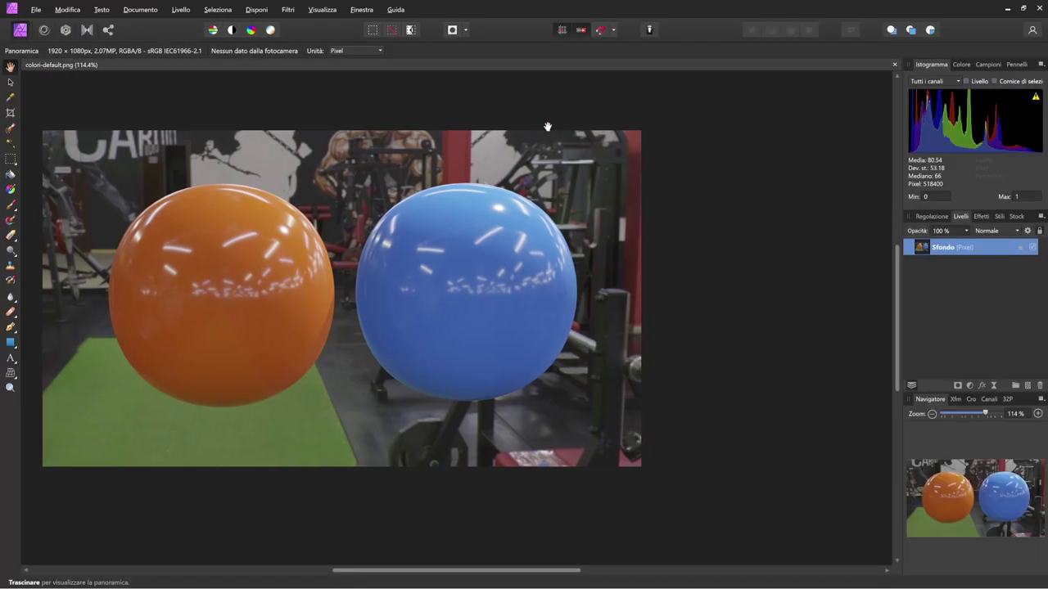
- Alternate between Blender's render window and the PNG in Affinity Photo to compare the ball colors, and close the render window
key("super+Tab")
left_click(365, 130)
left_click_drag(422, 38, 448, 77)
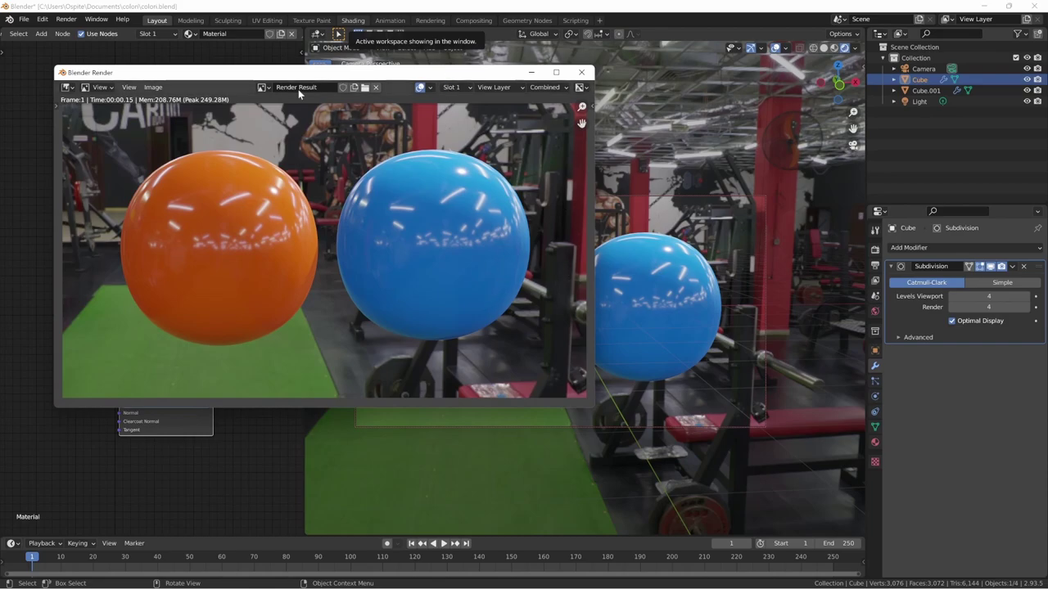
left_click_drag(481, 76, 484, 72)
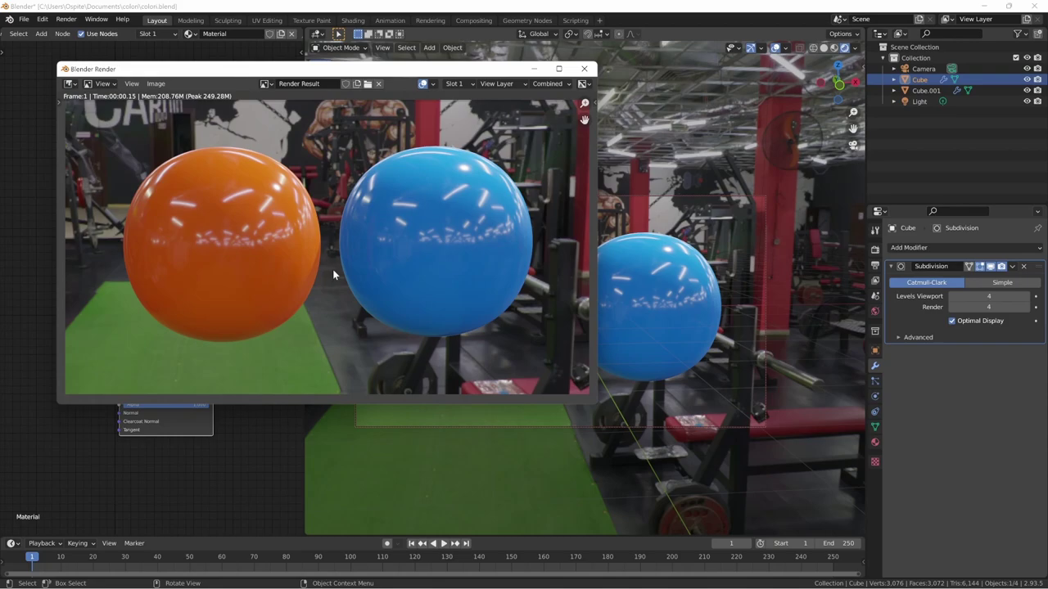
key("alt+Tab")
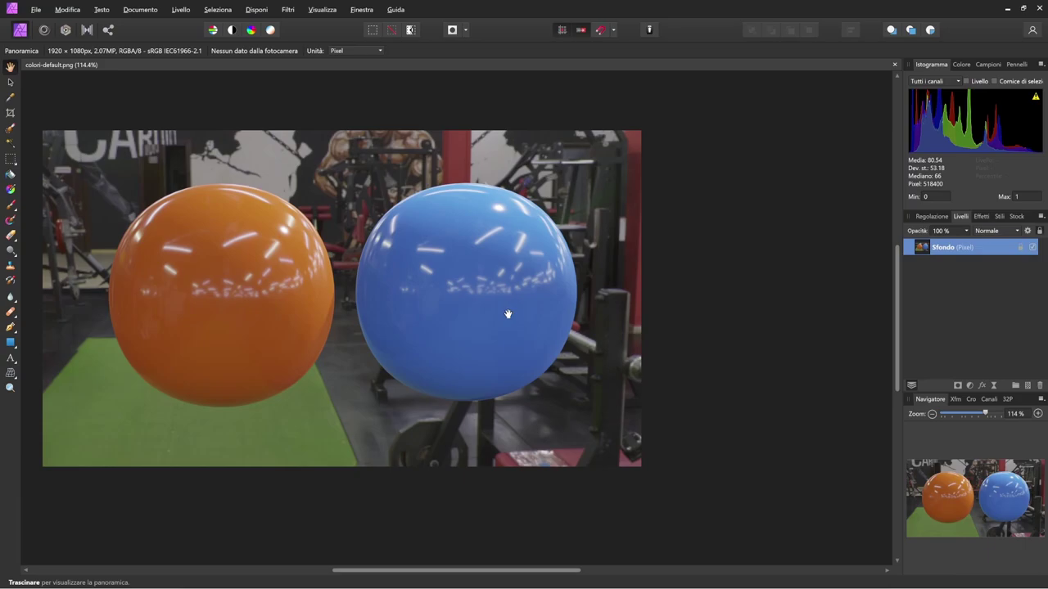
key("alt+Tab")
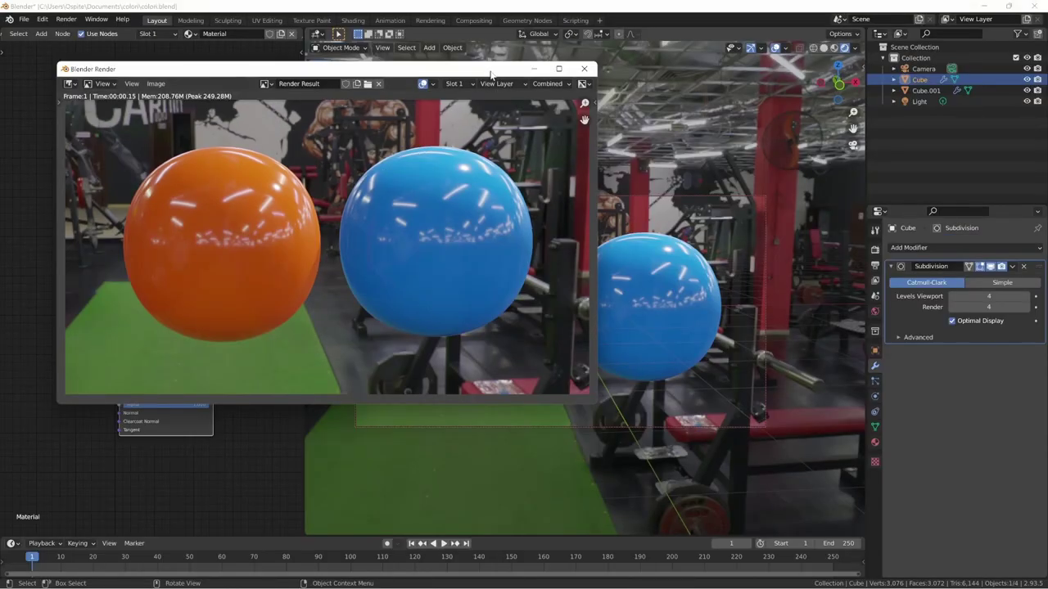
left_click_drag(490, 69, 496, 65)
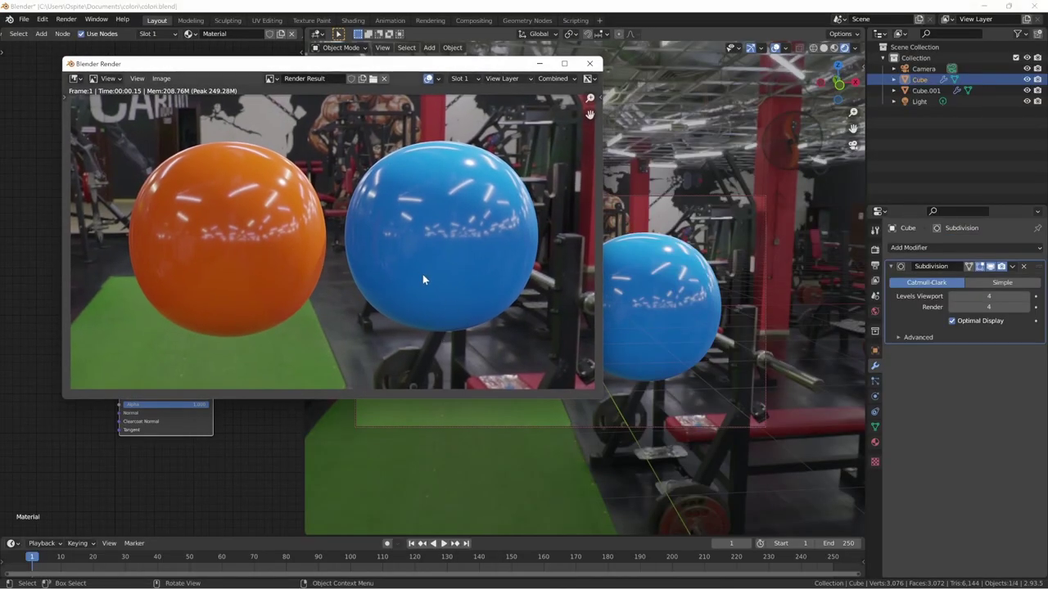
key("alt+Tab")
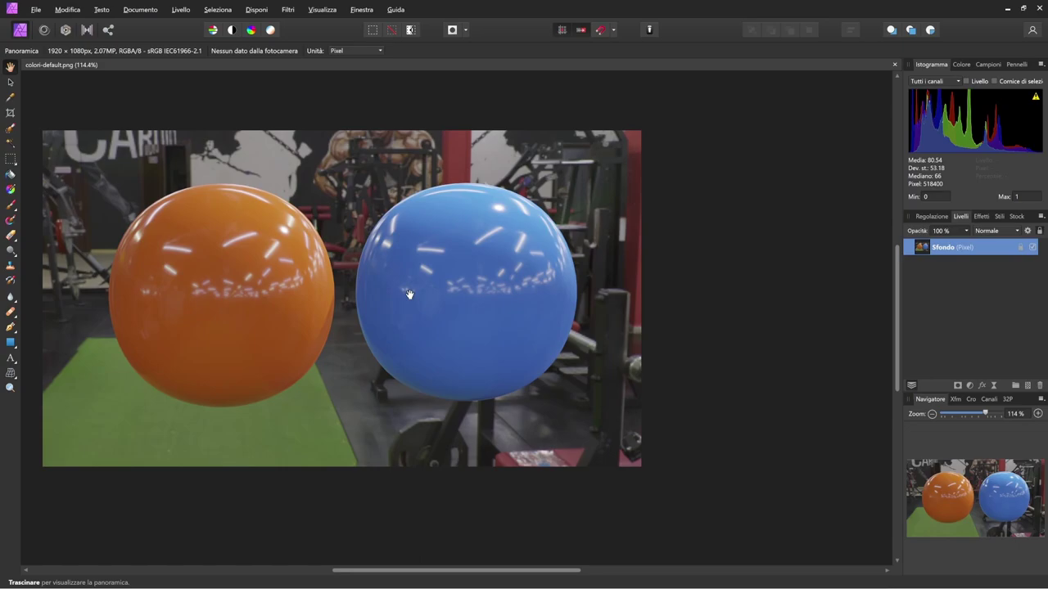
key("alt+Tab")
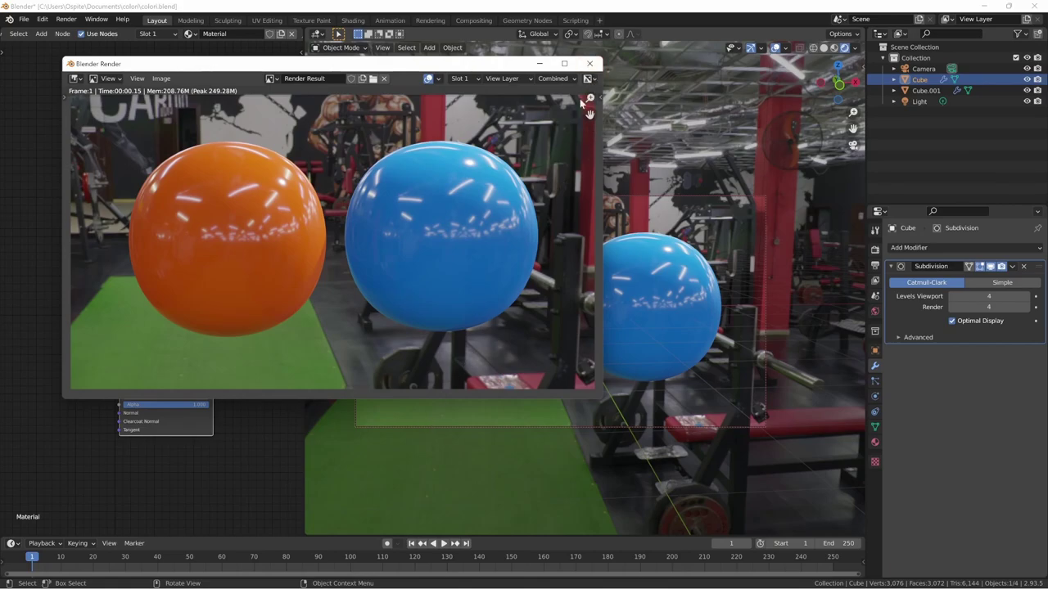
left_click(591, 64)
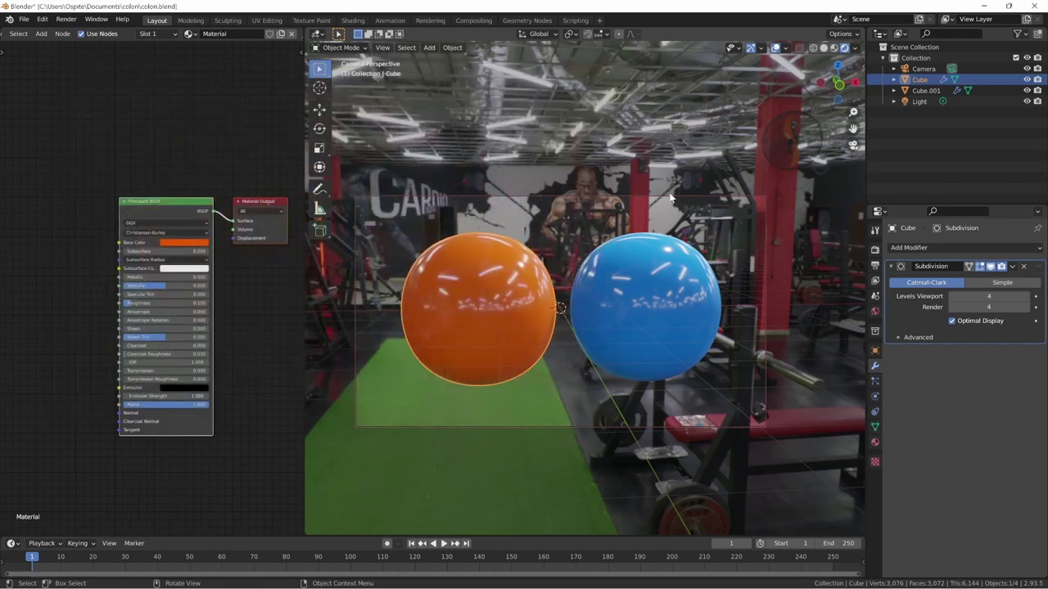
- Expand the scene's Color Management render settings in Blender and set the display device to None
left_click(875, 249)
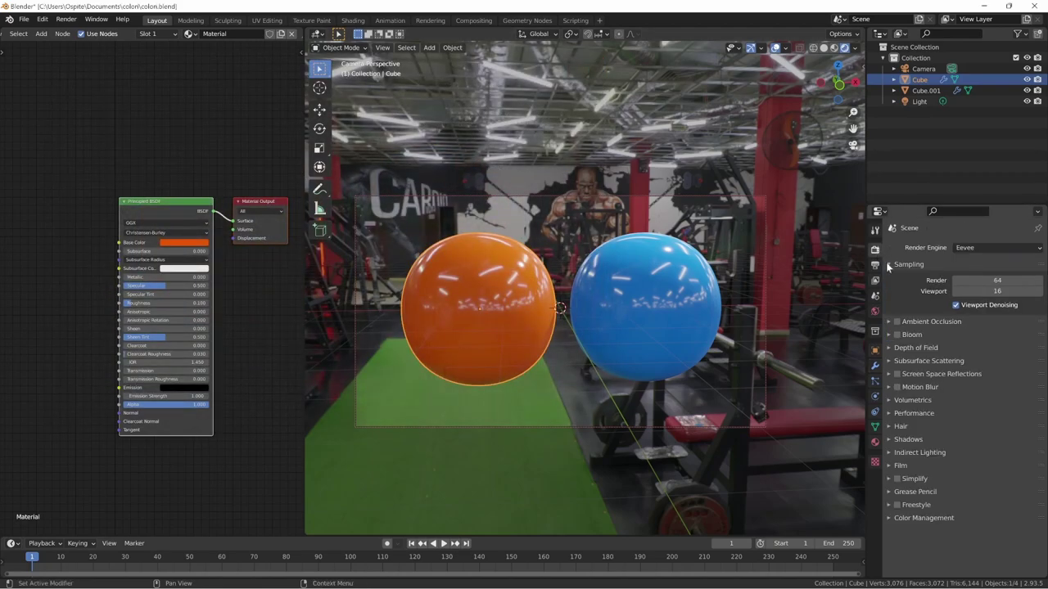
left_click(889, 518)
scroll(892, 516, "down", 3)
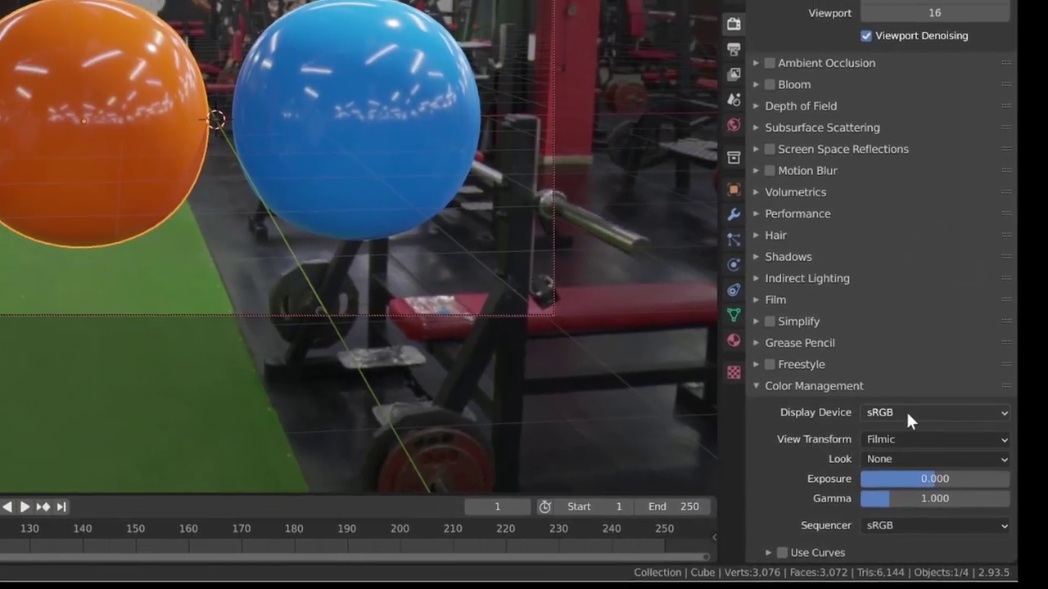
left_click(862, 379)
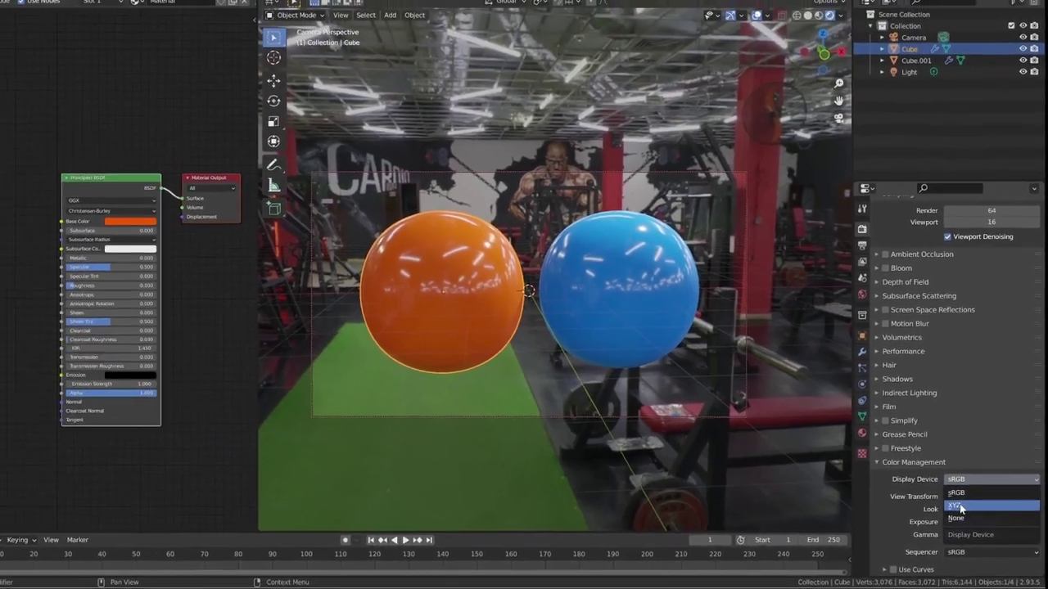
left_click(948, 514)
- Set the display device back to sRGB and review the available display device options, keeping sRGB selected
left_click(974, 487)
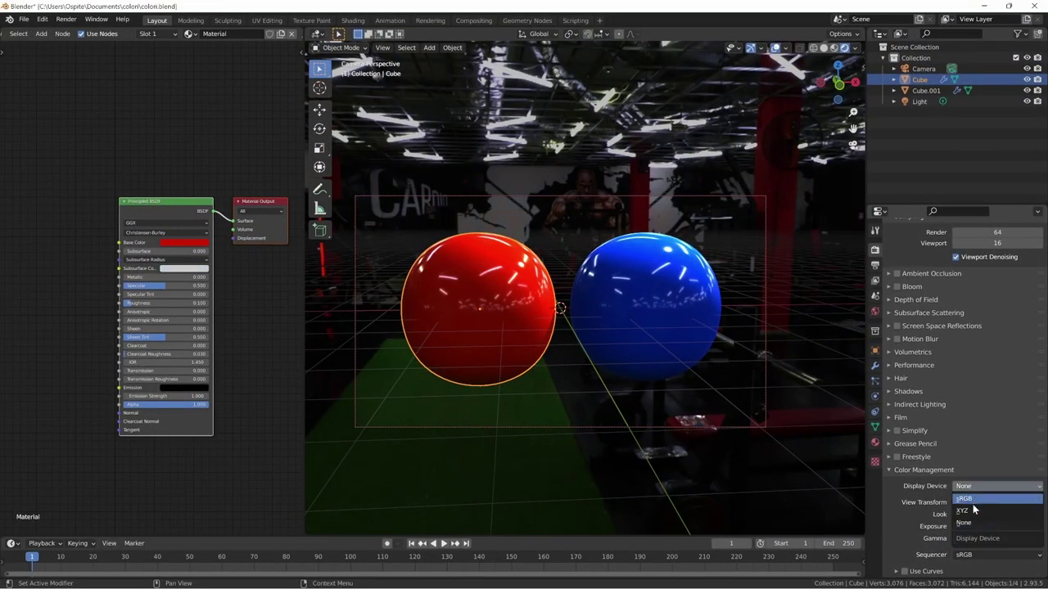
left_click(976, 501)
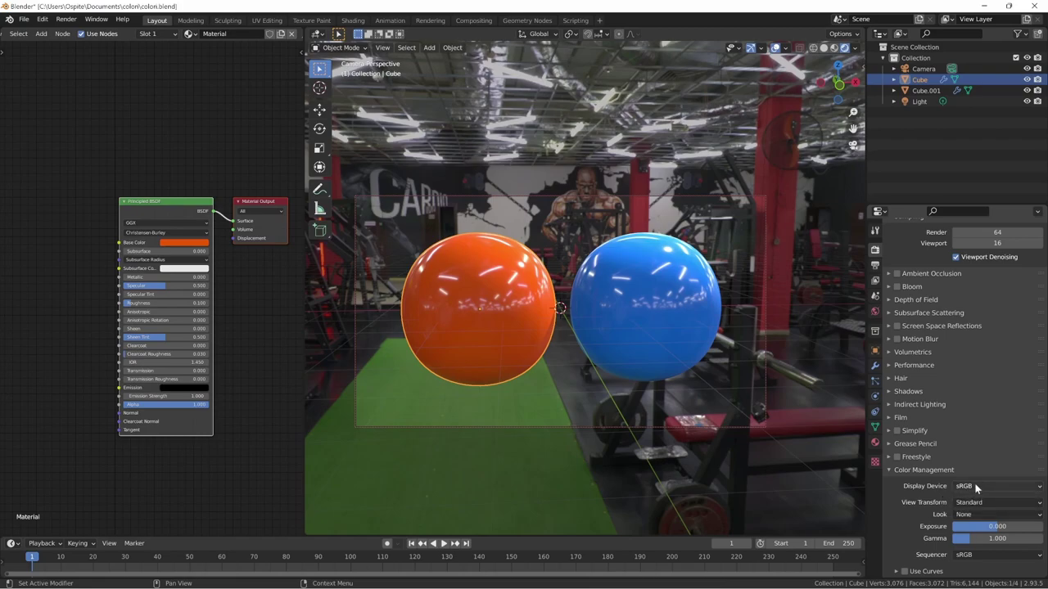
left_click(974, 486)
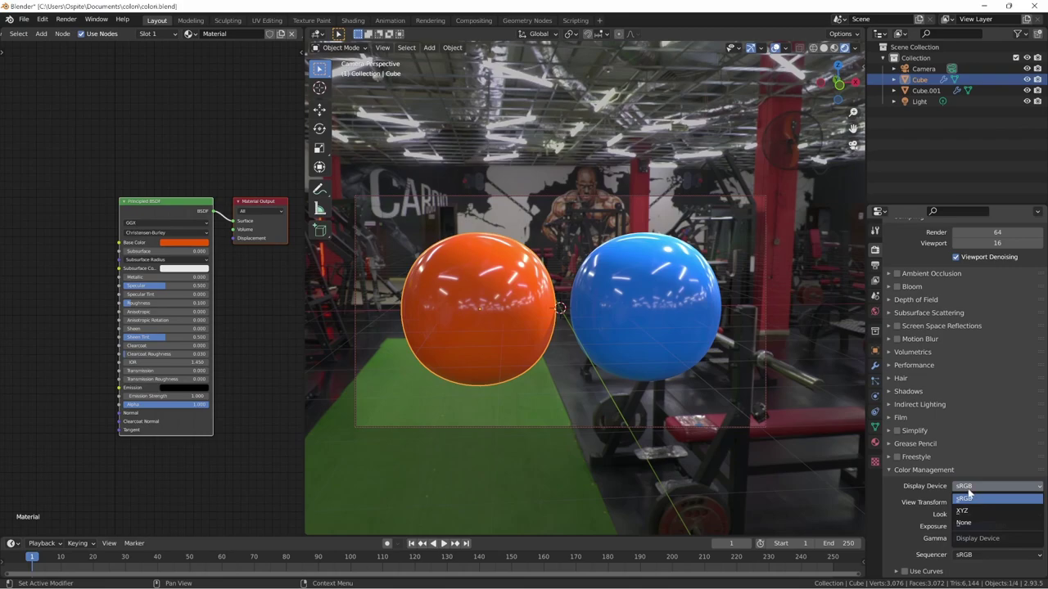
left_click(968, 496)
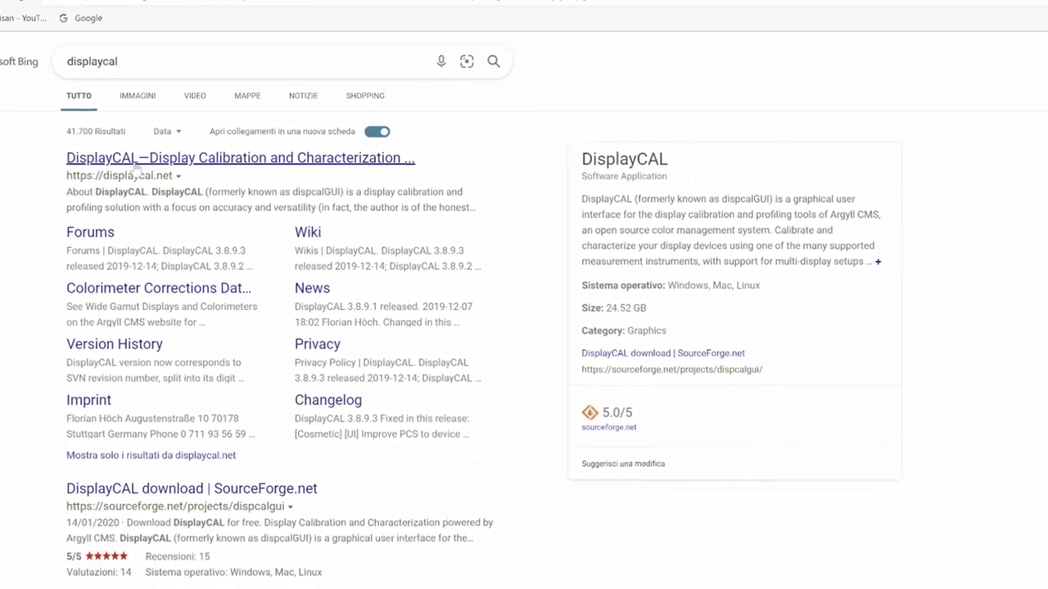
- Open the DisplayCAL website from the browser's search results and skim its home page
left_click(178, 156)
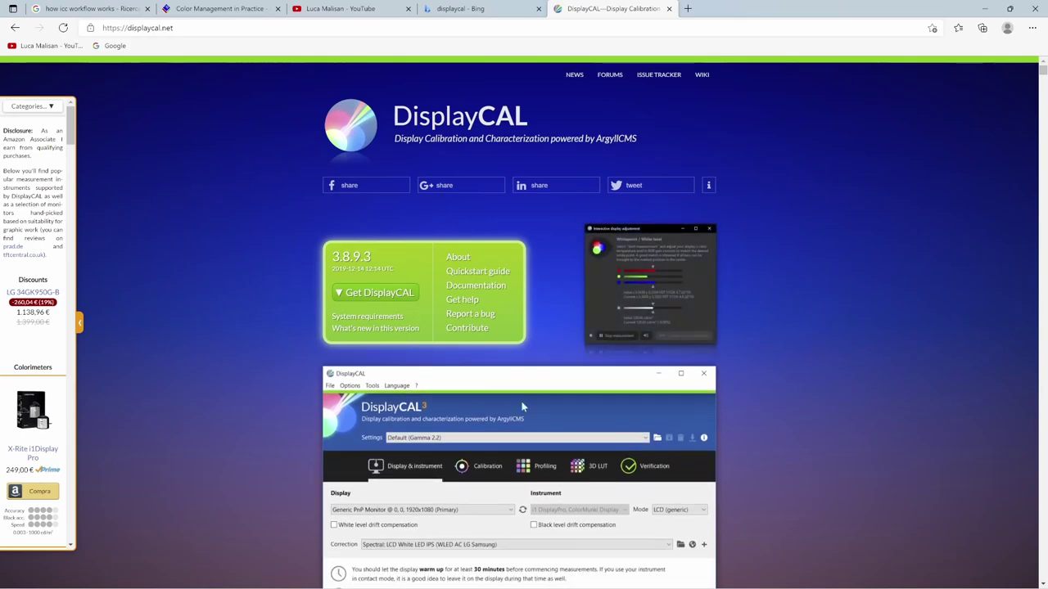
scroll(759, 367, "down", 2)
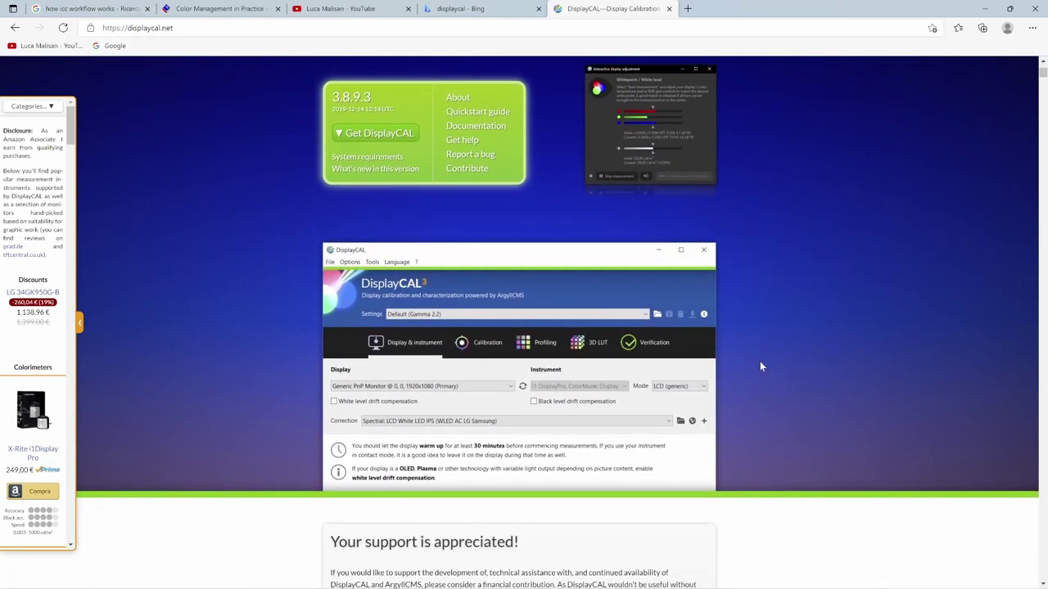
scroll(760, 367, "up", 2)
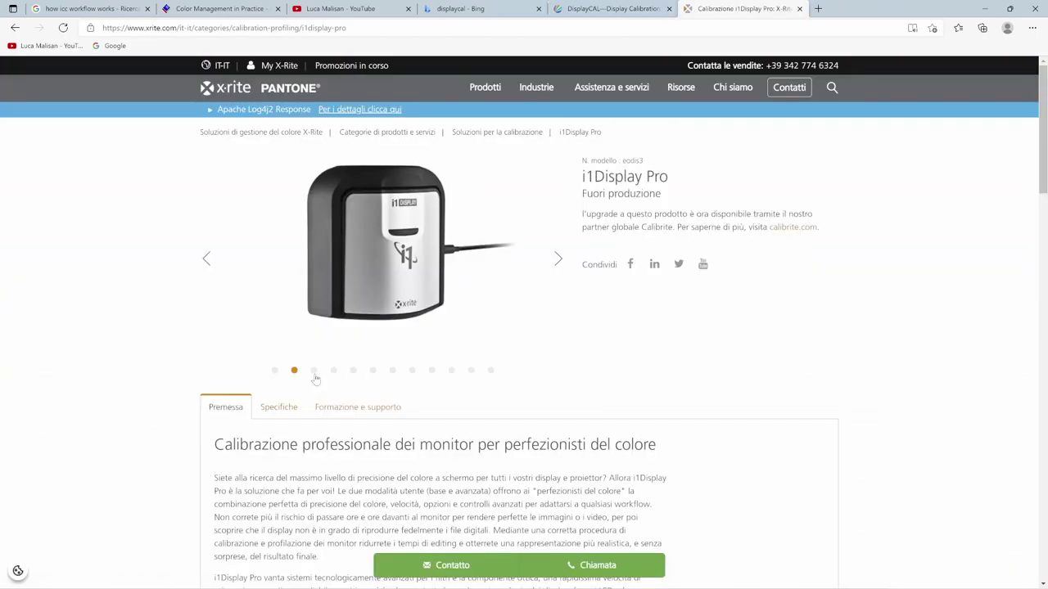
- Browse the i1Display Pro product photos on the X-Rite site and review DisplayCAL's list of supported colorimeters and spectrometers
left_click(315, 372)
left_click(333, 372)
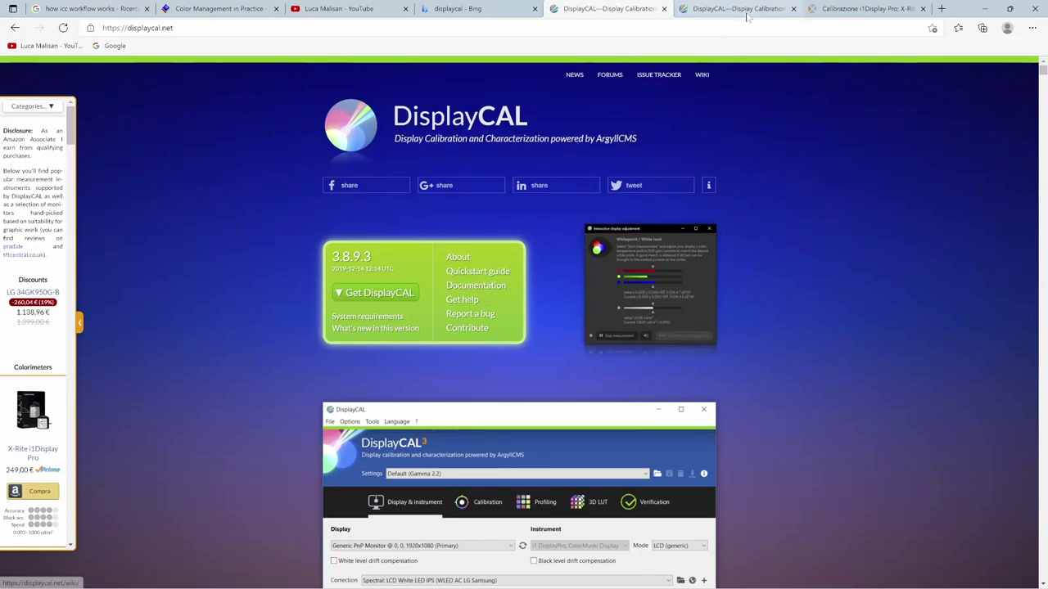
left_click(720, 9)
left_click(396, 239)
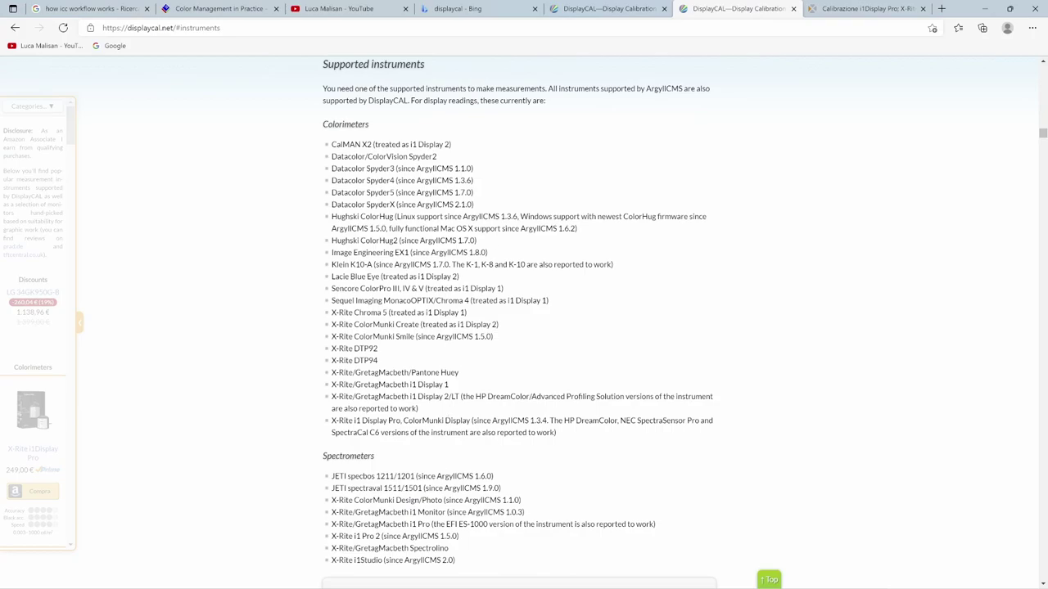
scroll(700, 145, "down", 3)
scroll(700, 145, "up", 4)
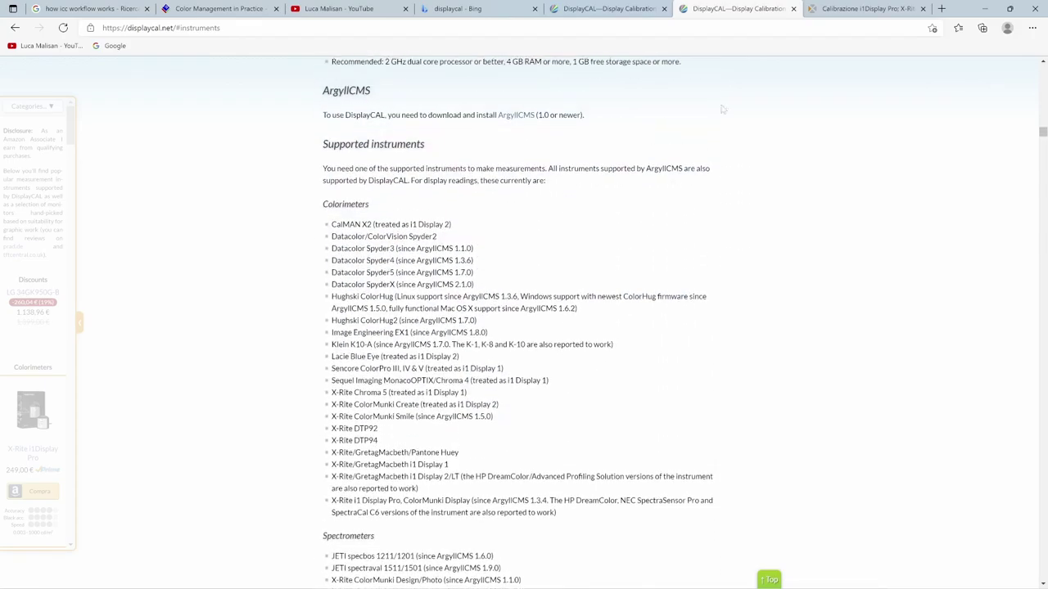
left_click(792, 9)
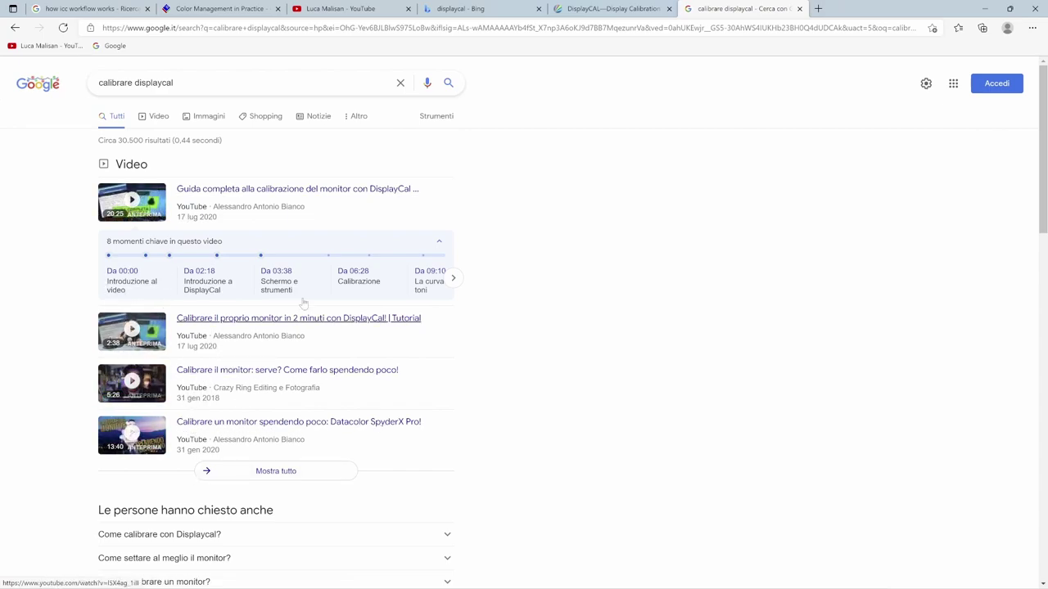
- Skim the video results for "calibrare displaycal" and open the Windows Gestione colori control panel
scroll(496, 346, "down", 1)
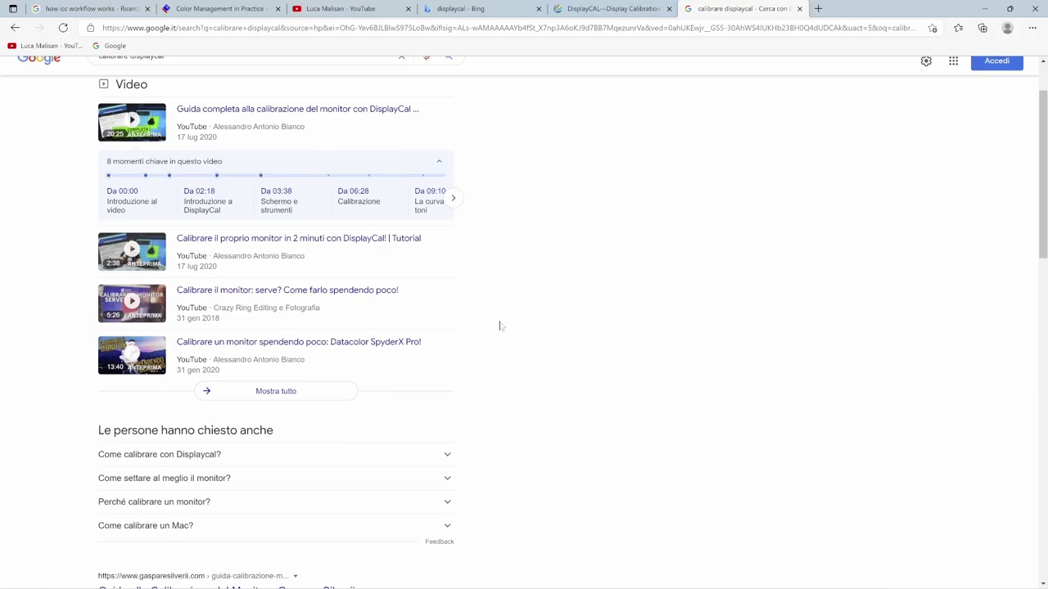
scroll(501, 326, "up", 1)
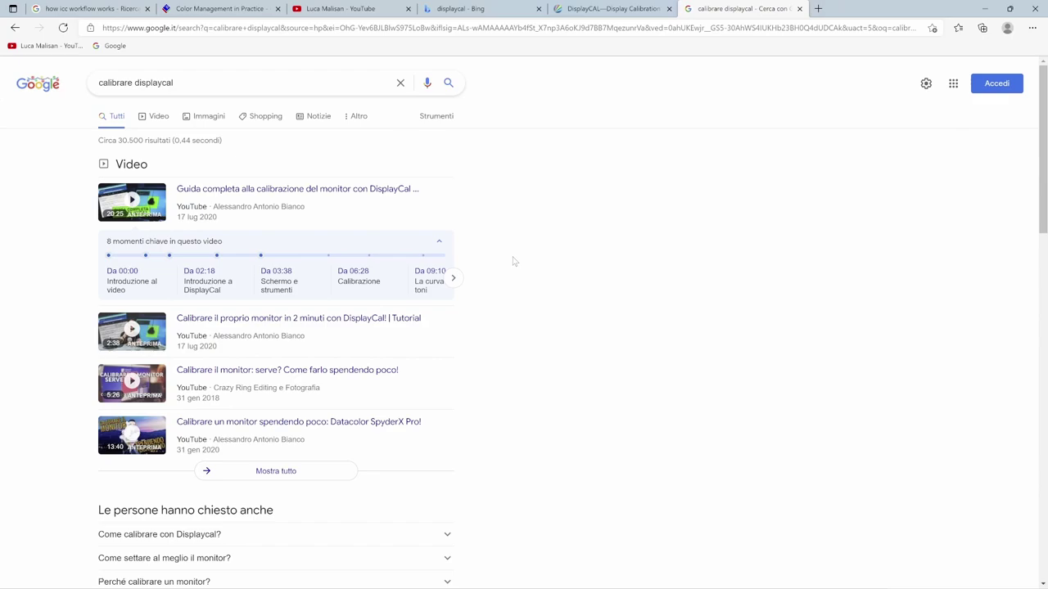
key("super")
type("gestione colori")
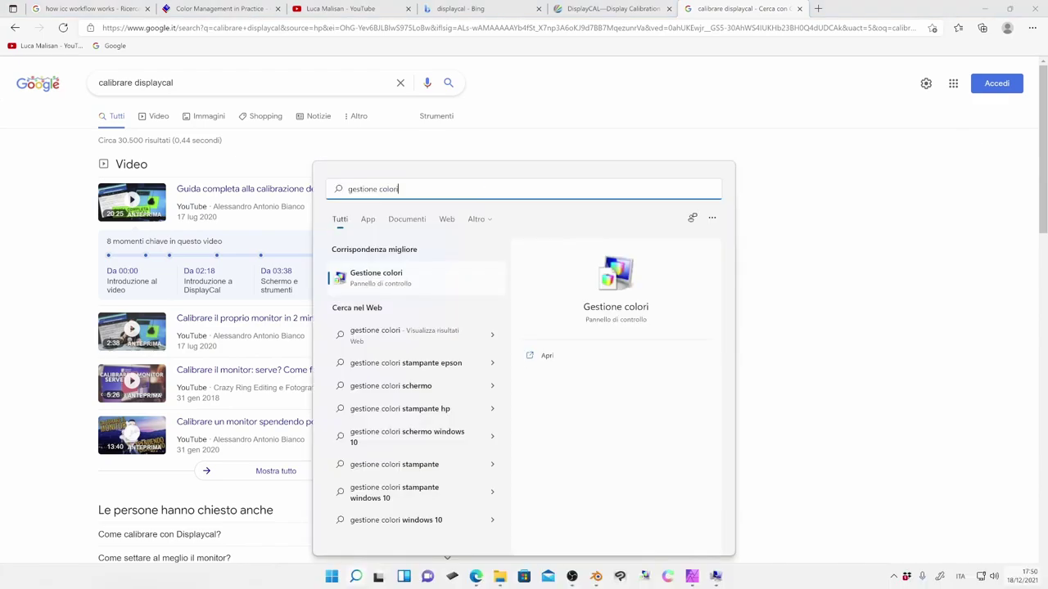
left_click(380, 280)
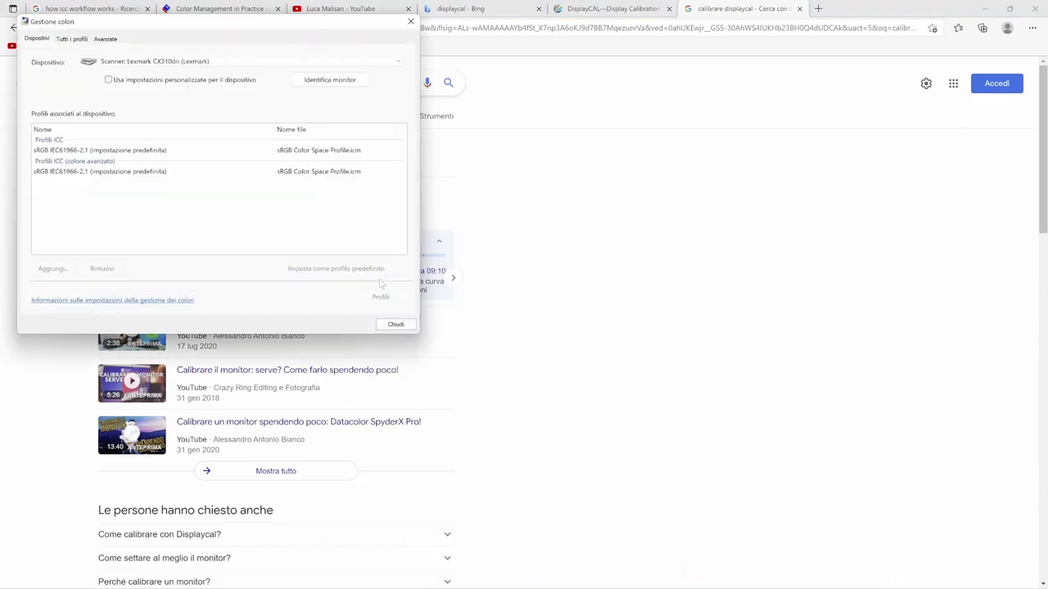
- Select Schermo 1 (NVIDIA GeForce RTX 3090) and its CintiqPro24P_2021-12-13_D6500_2.2 ICC profile in Gestione colori, and move the window aside
left_click(573, 100)
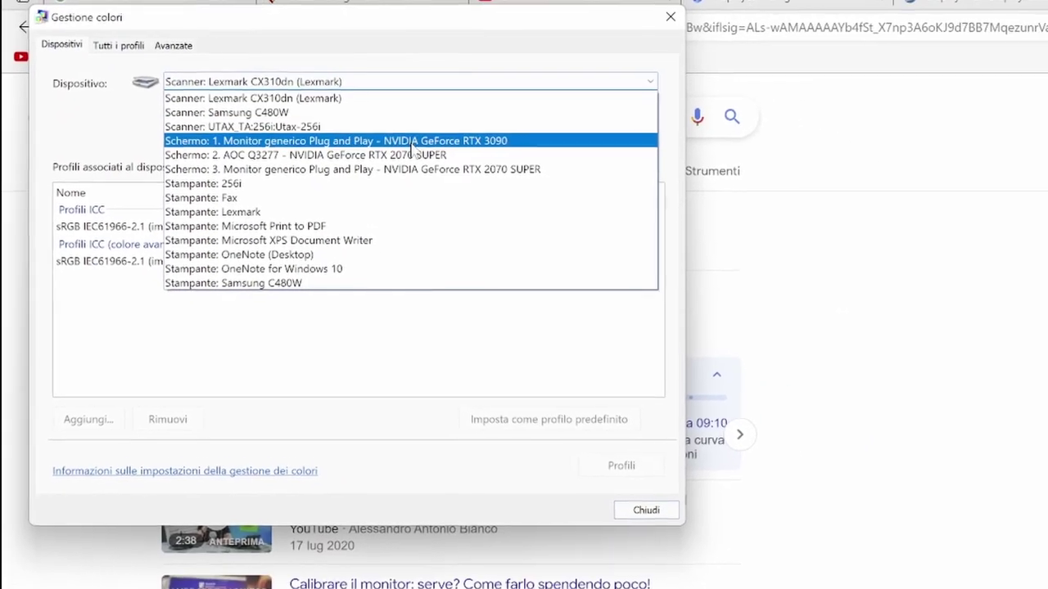
left_click(401, 133)
left_click(149, 222)
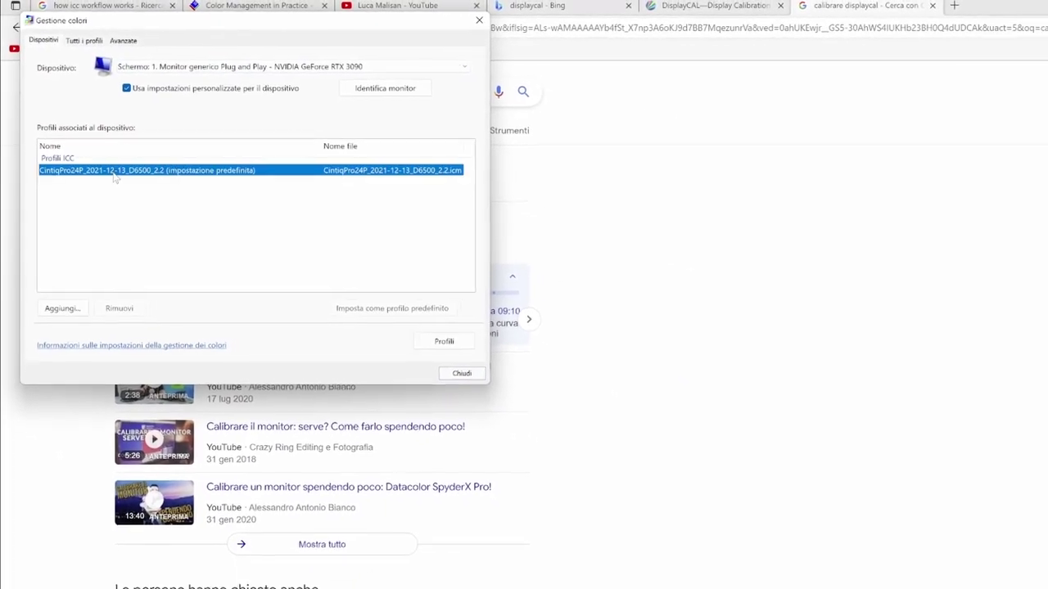
left_click_drag(286, 23, 798, 103)
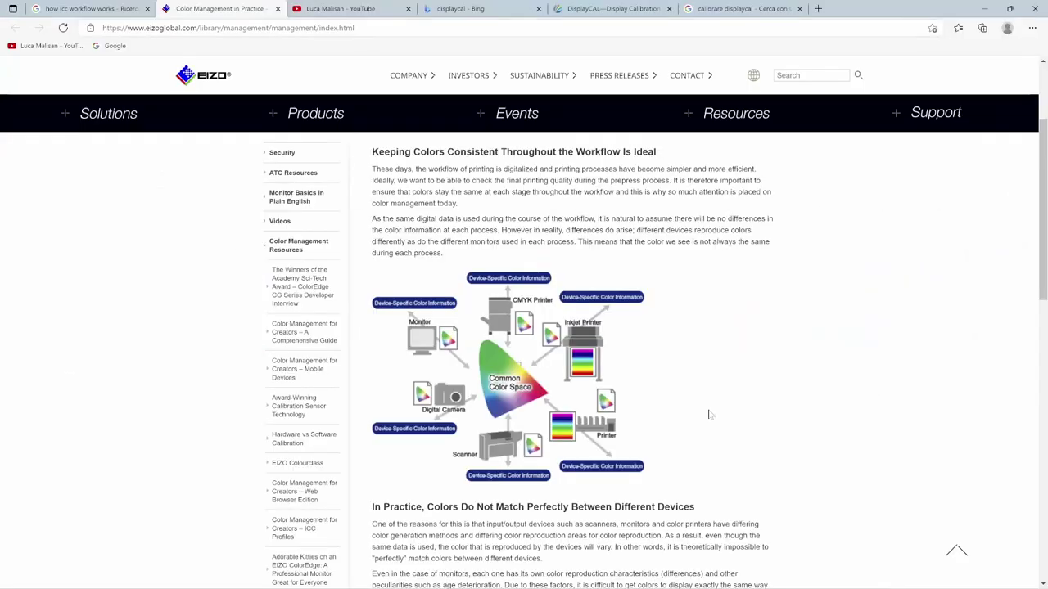
- Examine the common color space diagram on the EIZO color management page, and switch back to Blender
scroll(708, 414, "down", 1)
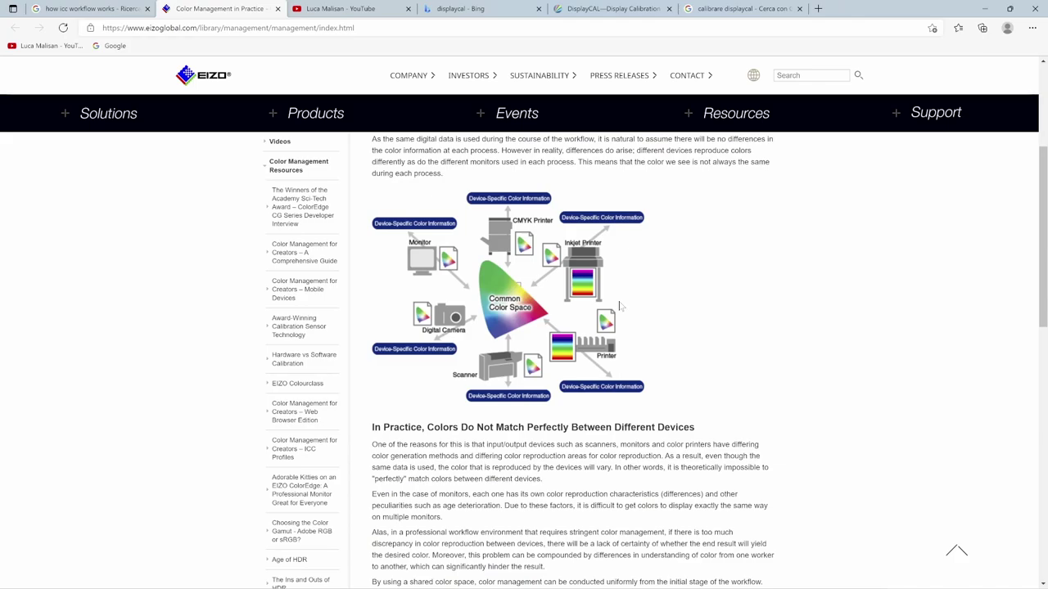
key("alt+Tab")
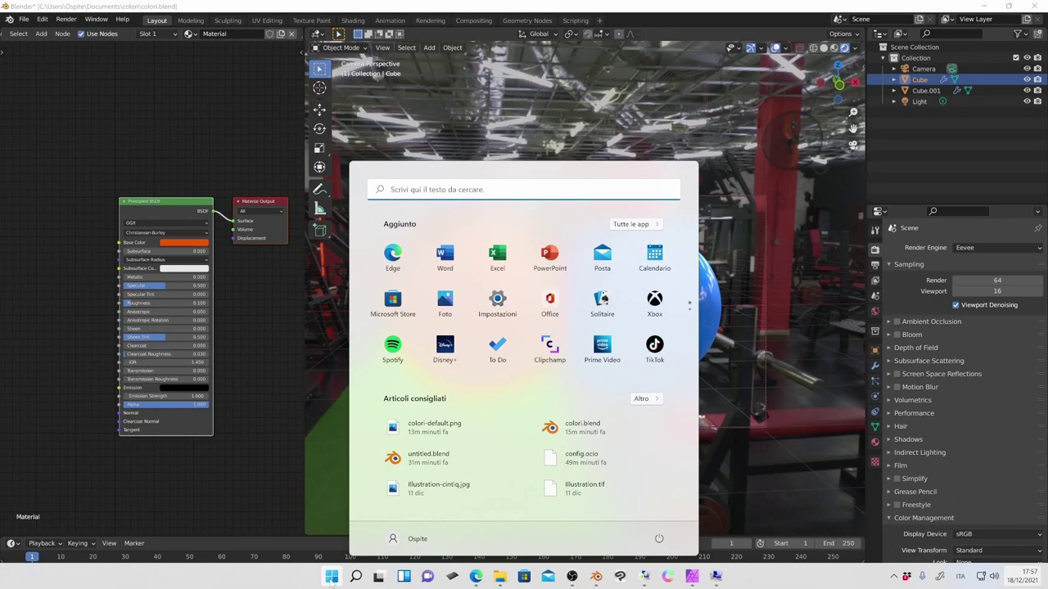
- Search the installed programs for DisplayCAL and its Profile Loader, and launch the 3DLUT Maker app
left_click(407, 190)
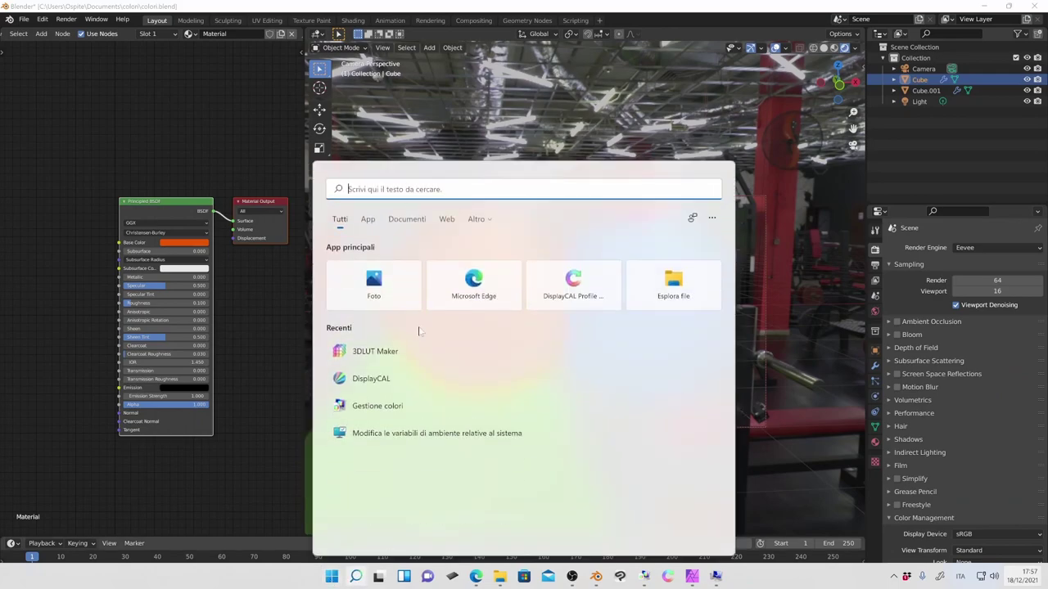
type("displ")
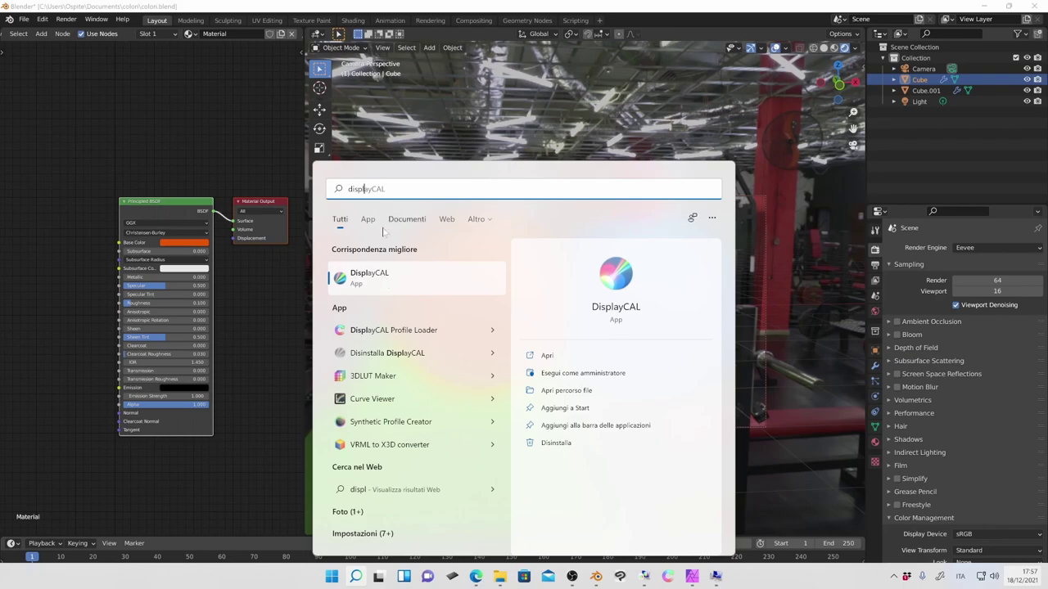
type("ayCAL Profile Loader")
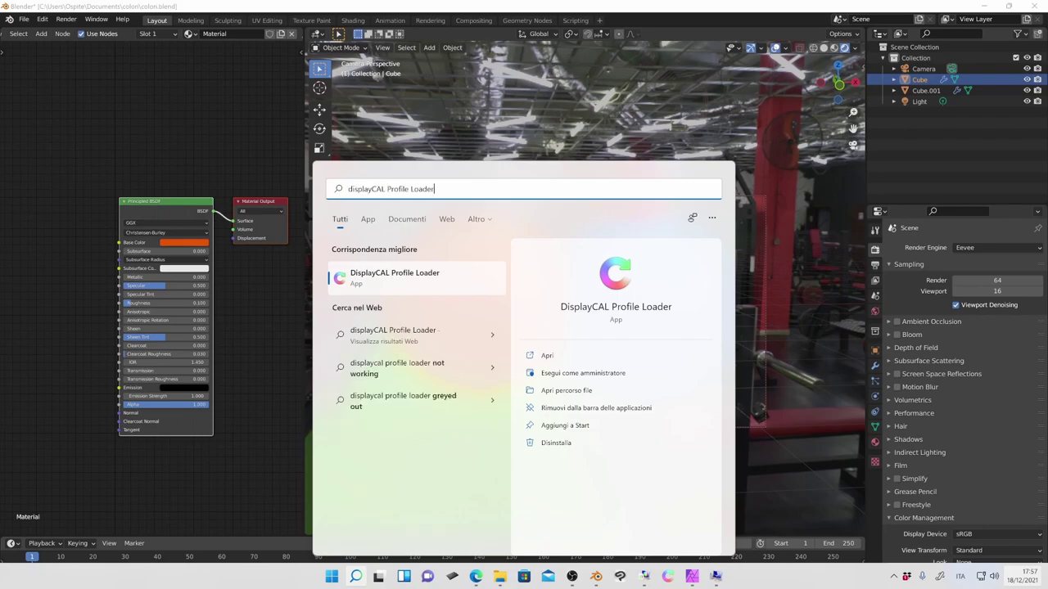
left_click_drag(434, 189, 347, 189)
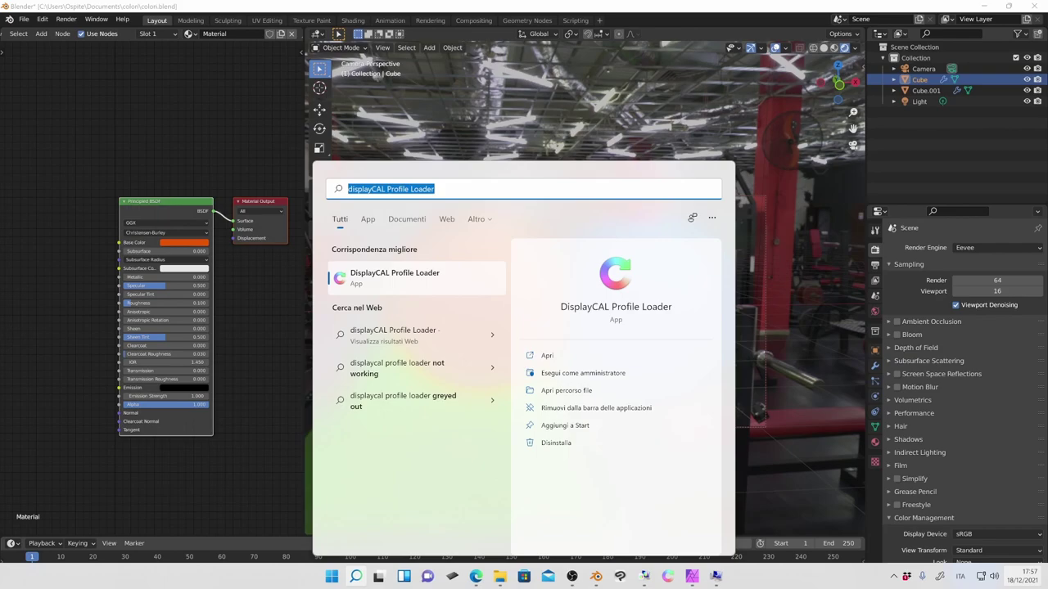
type("3d")
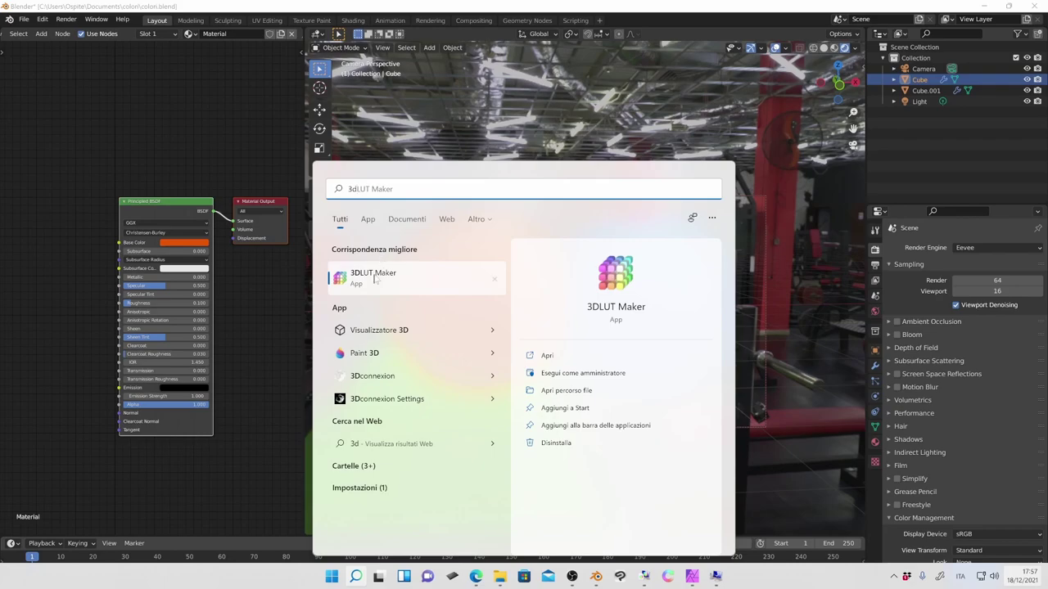
left_click(375, 278)
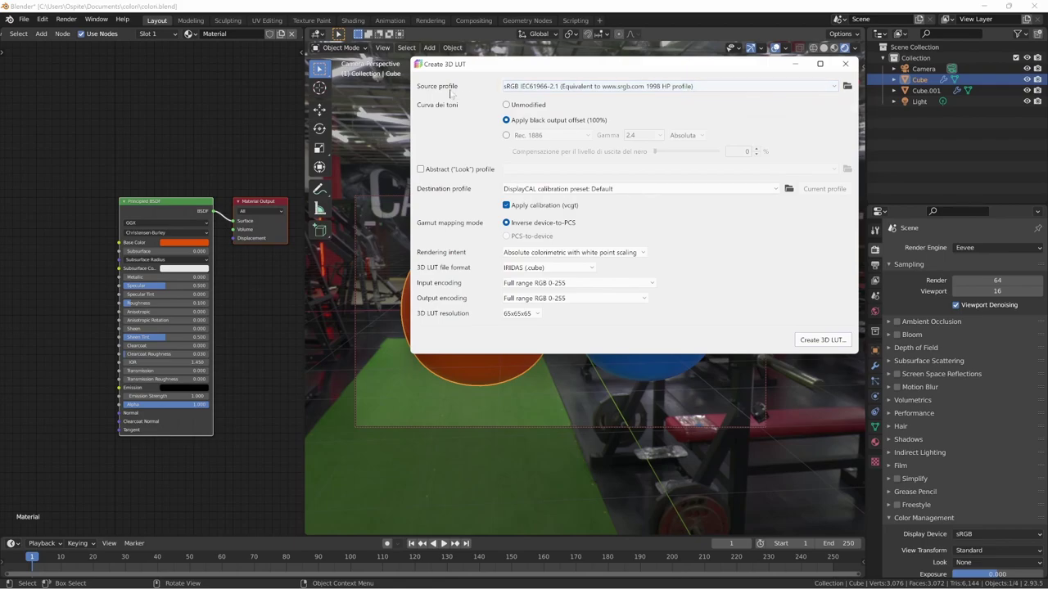
- Choose sRGB IEC61966-2.1 as the 3D LUT's source profile and check the available destination profile choices
left_click(546, 86)
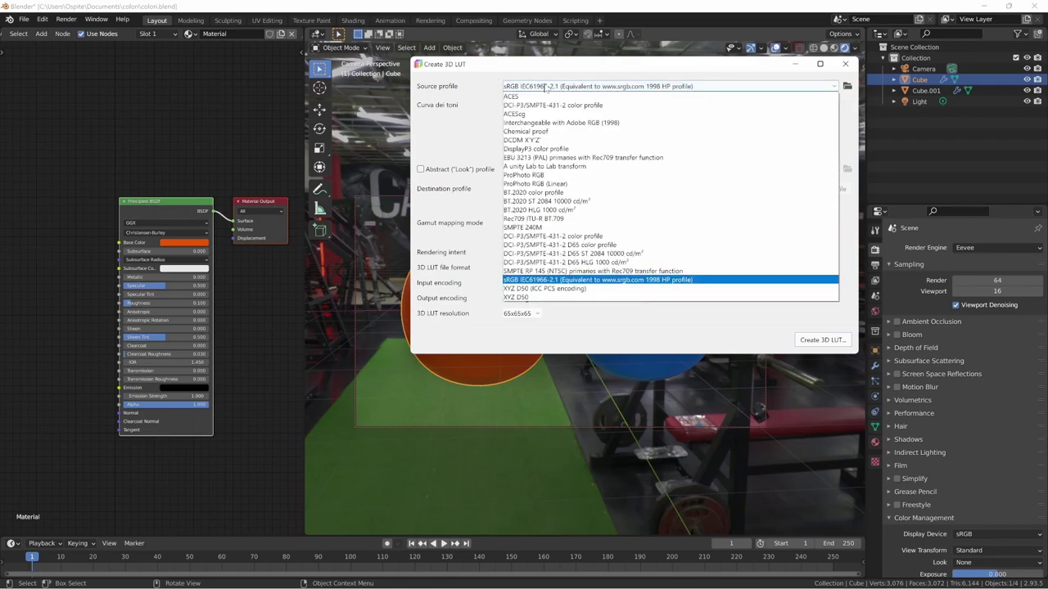
left_click(515, 280)
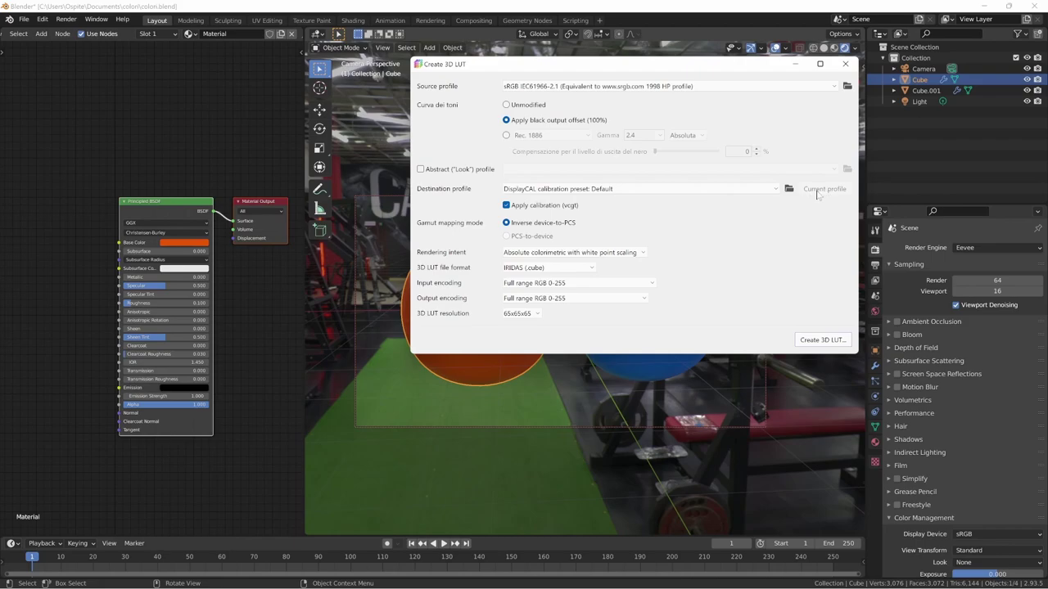
left_click(702, 191)
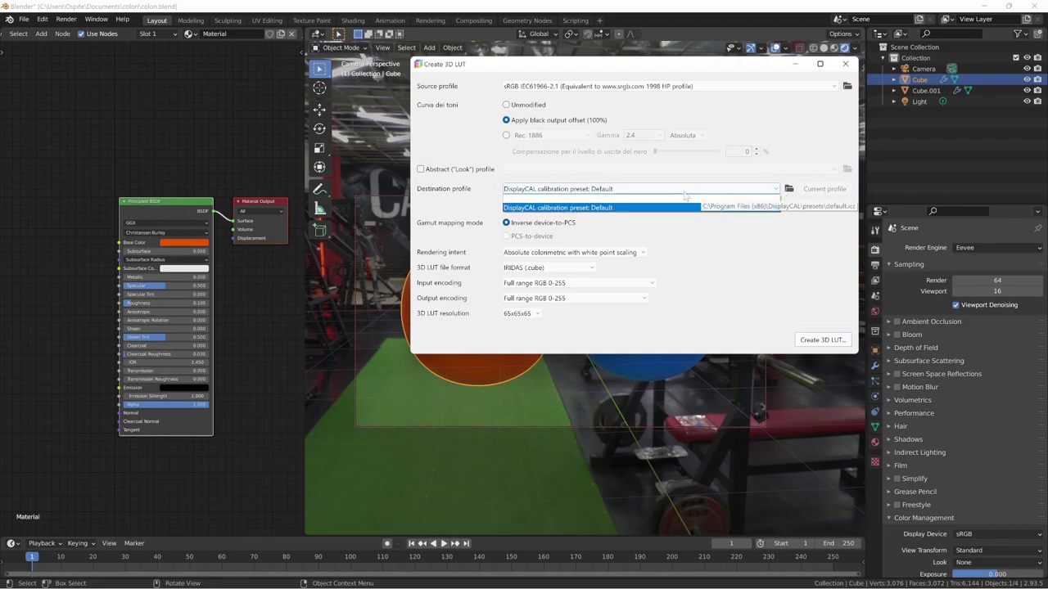
left_click(685, 201)
left_click(829, 190)
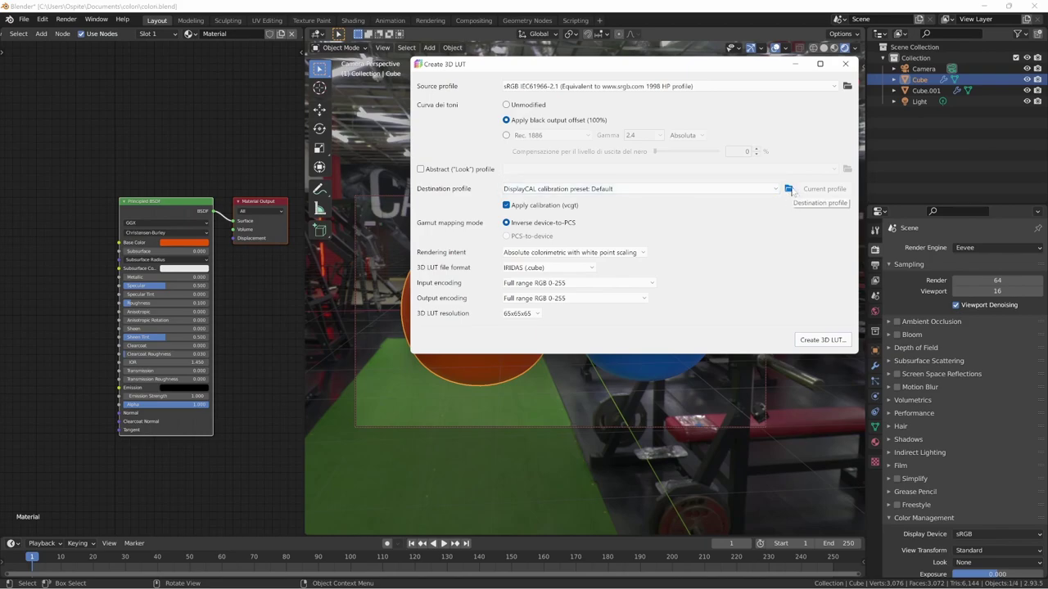
- Browse for a destination profile in the C:\Windows\System32\spool\drivers\color folder
left_click(789, 189)
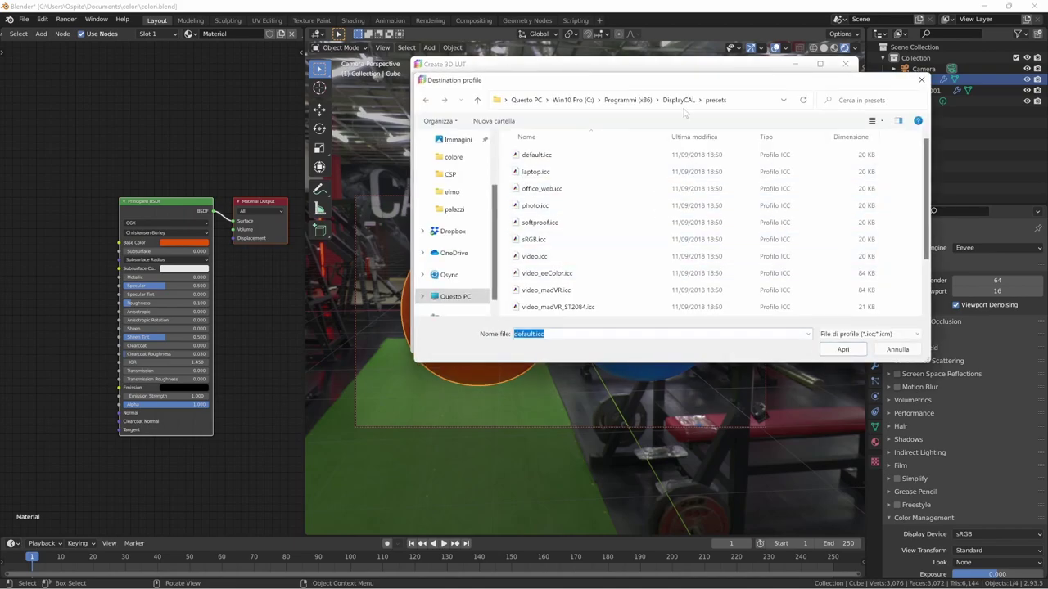
left_click(708, 100)
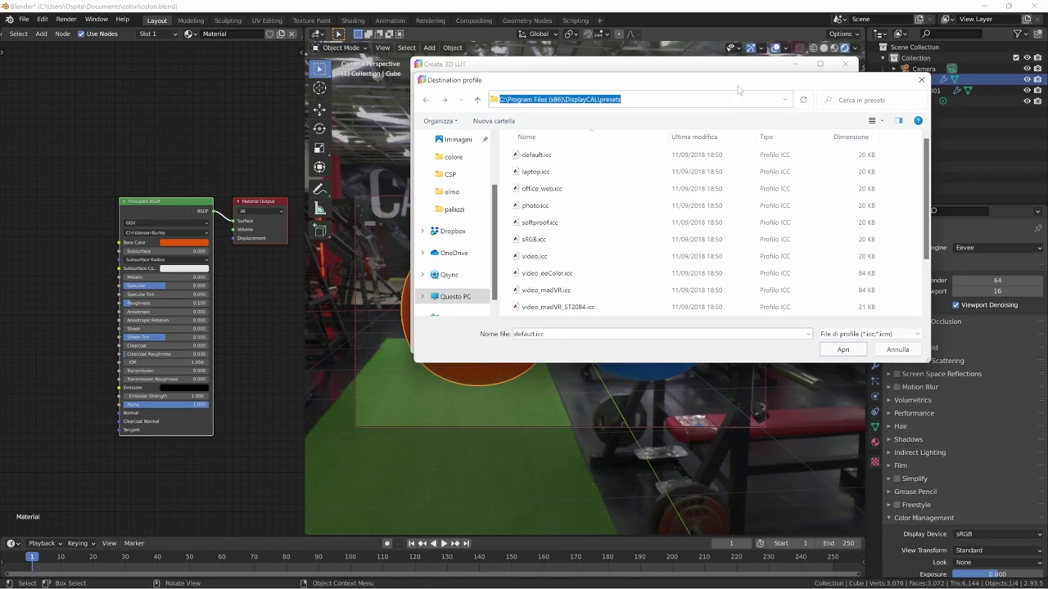
left_click(477, 100)
left_click(477, 100)
left_click(477, 100)
double_click(537, 309)
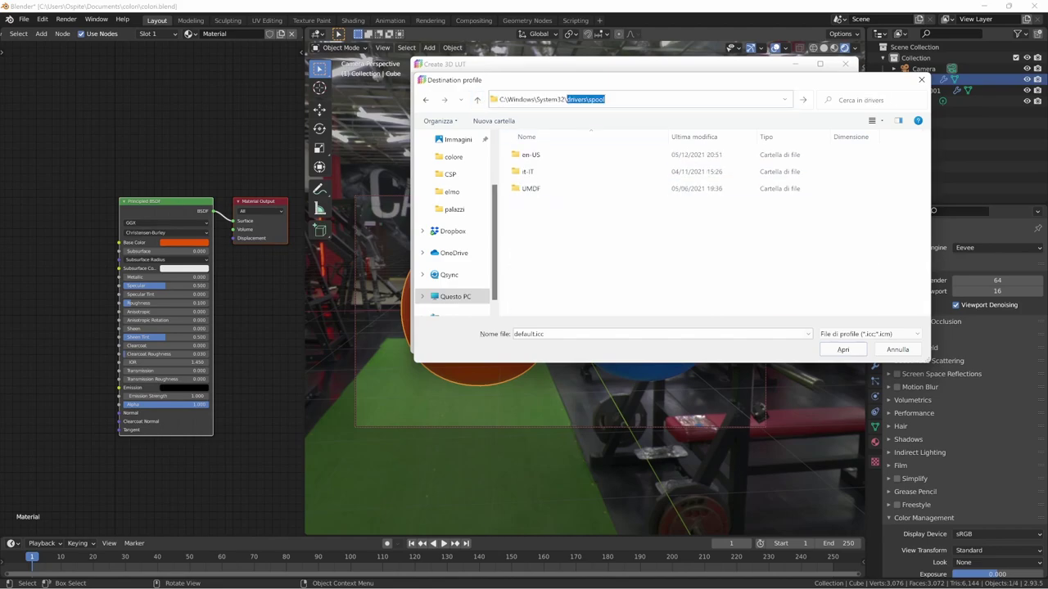
type("spool\\drivers\\color")
key("Return")
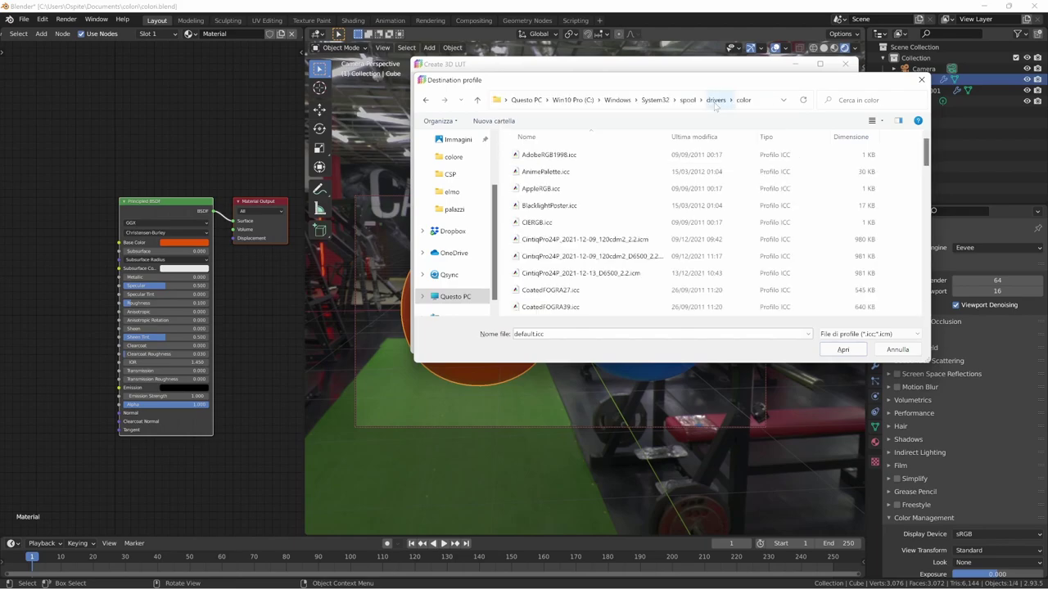
- Load CintiqPro24P_2021-12-13_D6500_2.2.icm from the color folder as the destination profile
left_click(757, 102)
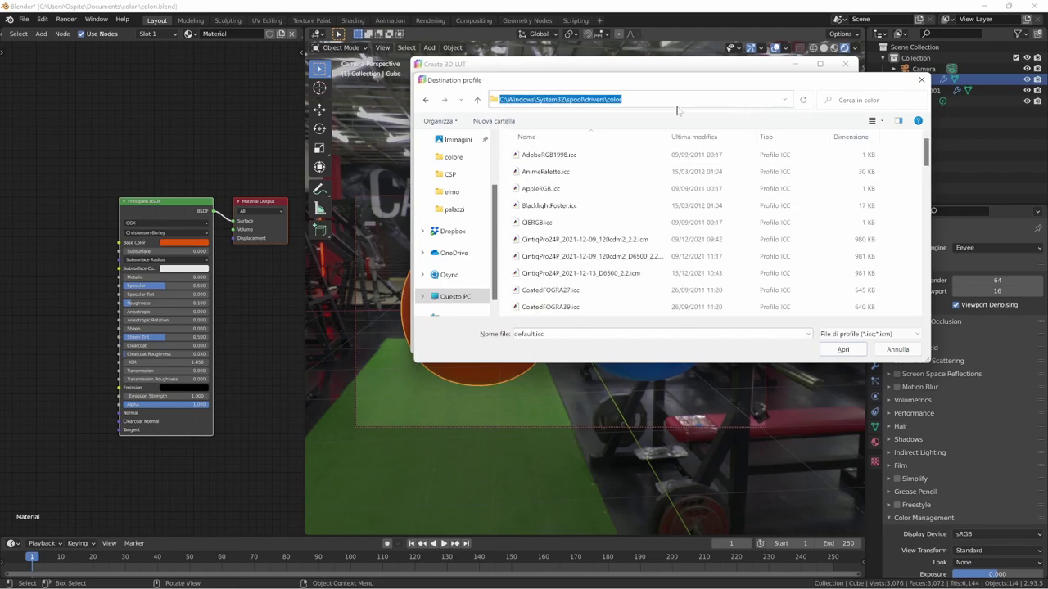
left_click(563, 189)
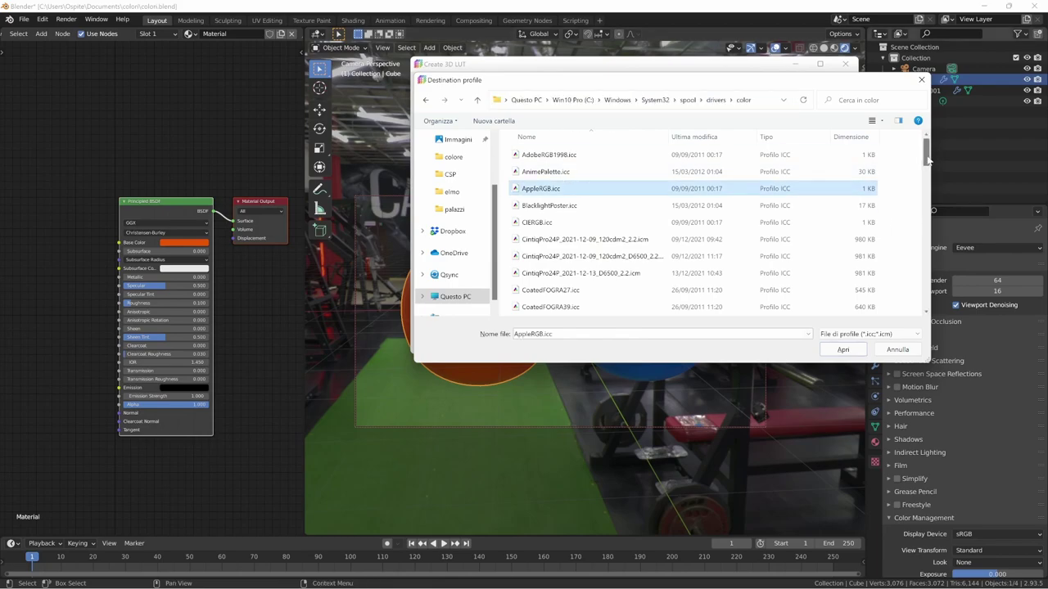
left_click(627, 275)
left_click_drag(669, 139, 702, 138)
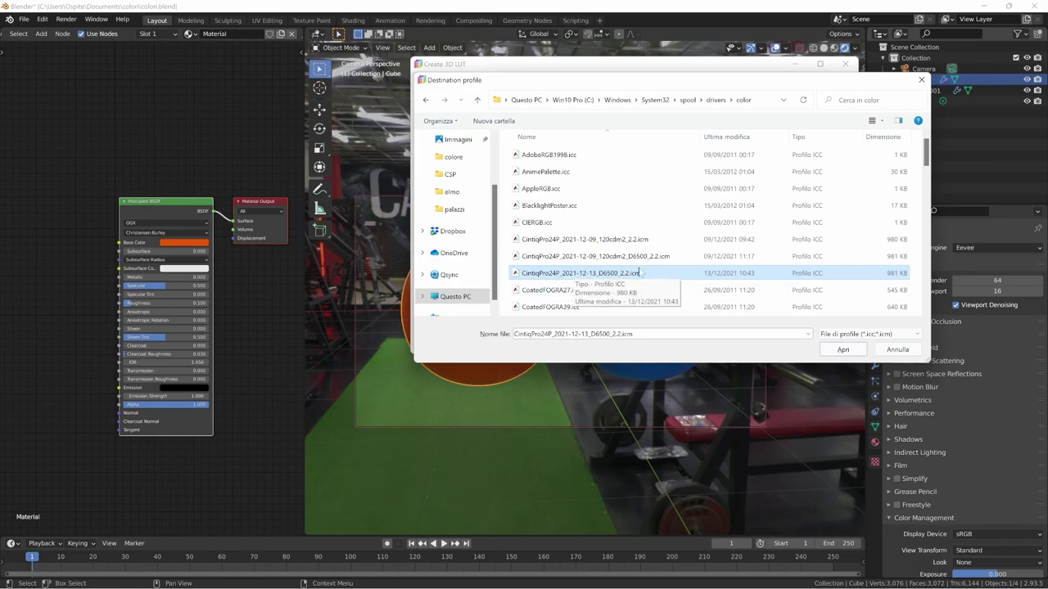
left_click(840, 352)
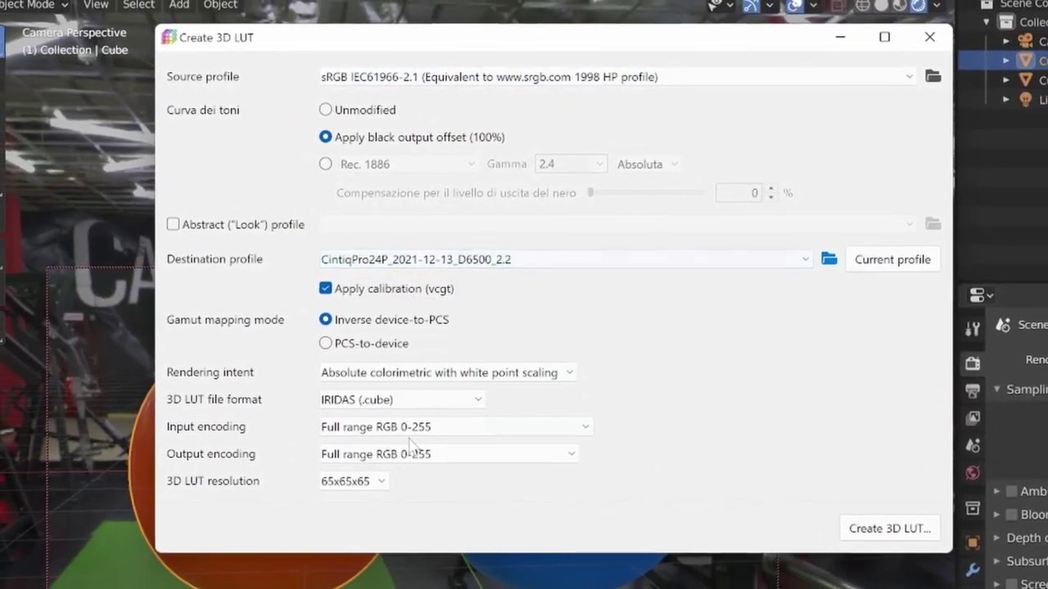
- Disable Apply calibration (vcgt), review the rendering intents and choose Absolute colorimetric with white point scaling
left_click(343, 281)
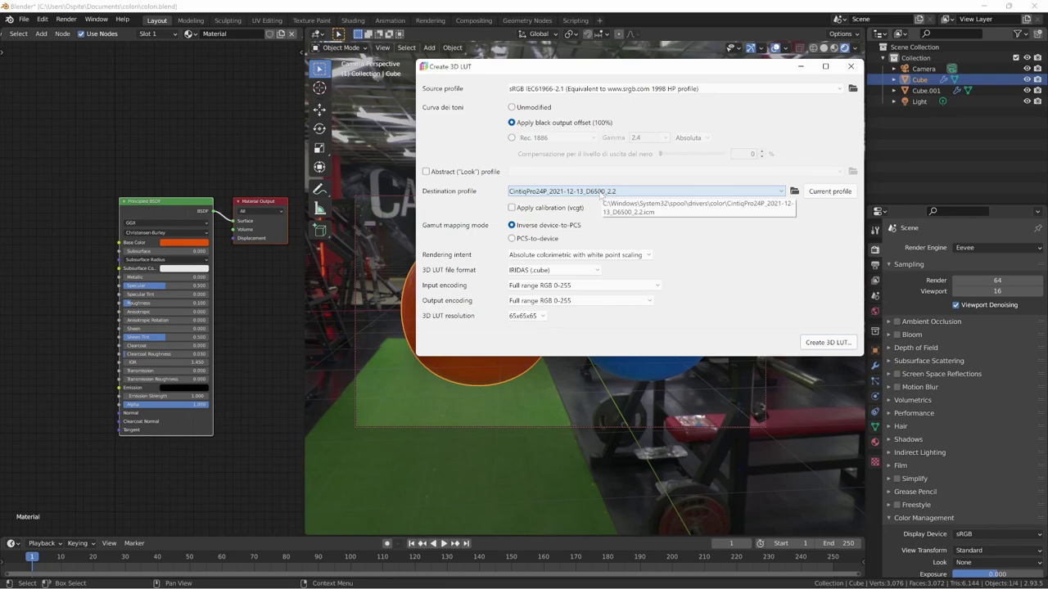
left_click(643, 255)
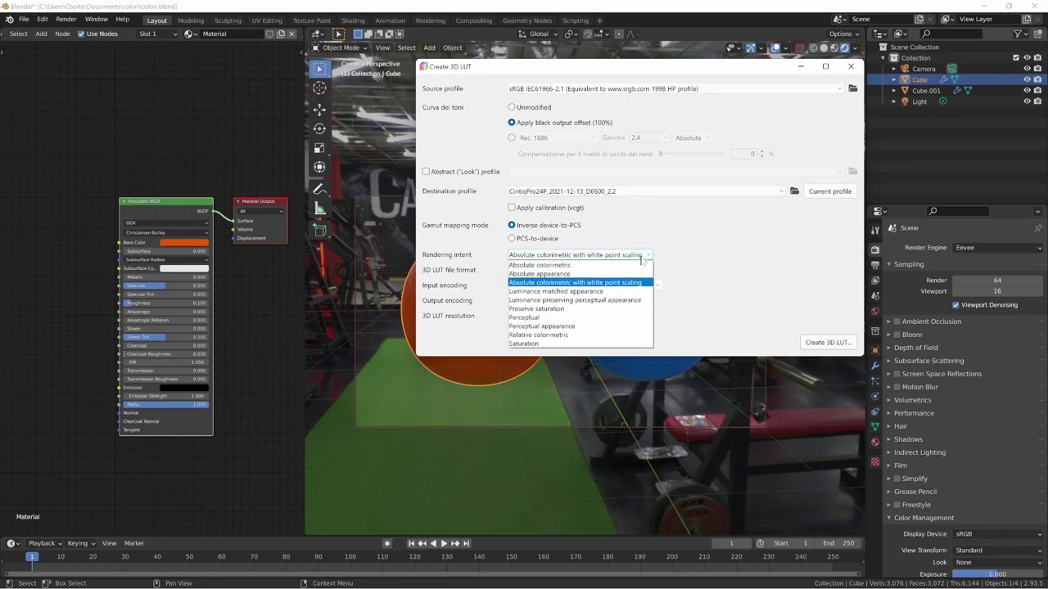
left_click(642, 259)
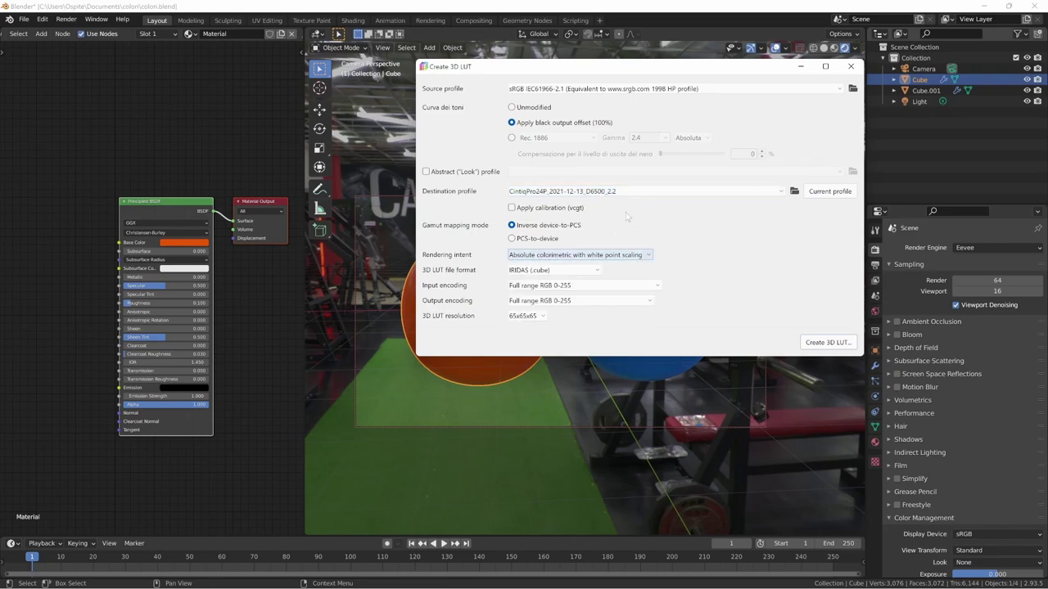
left_click(641, 257)
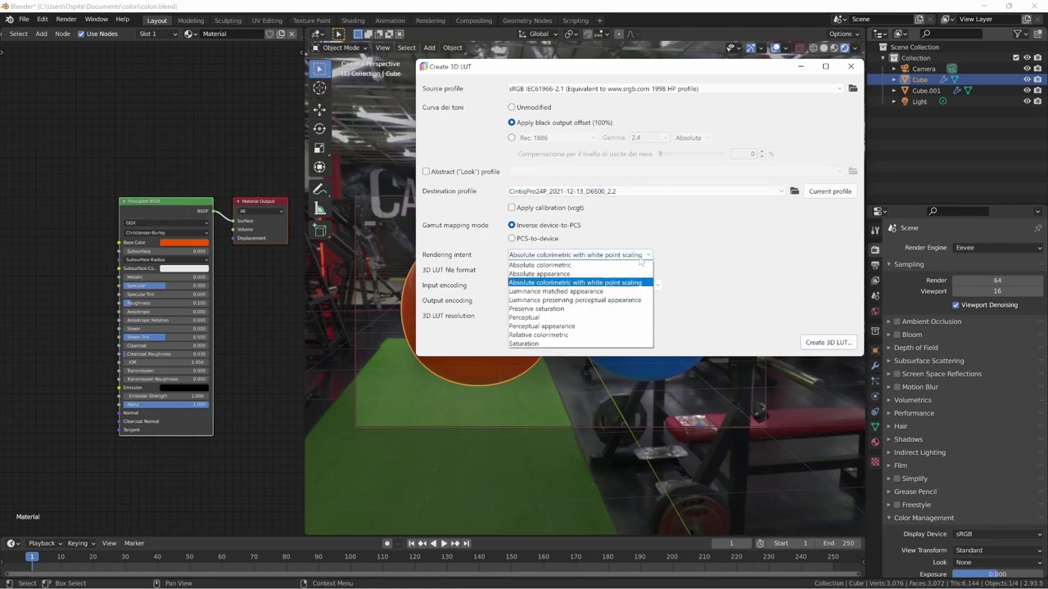
left_click(575, 335)
left_click(638, 258)
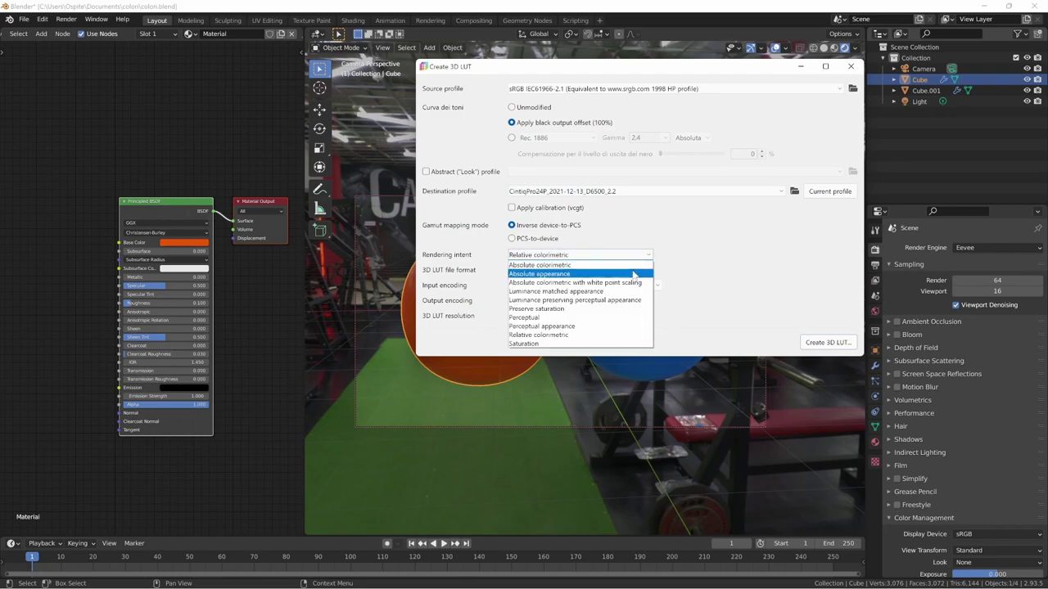
left_click(638, 284)
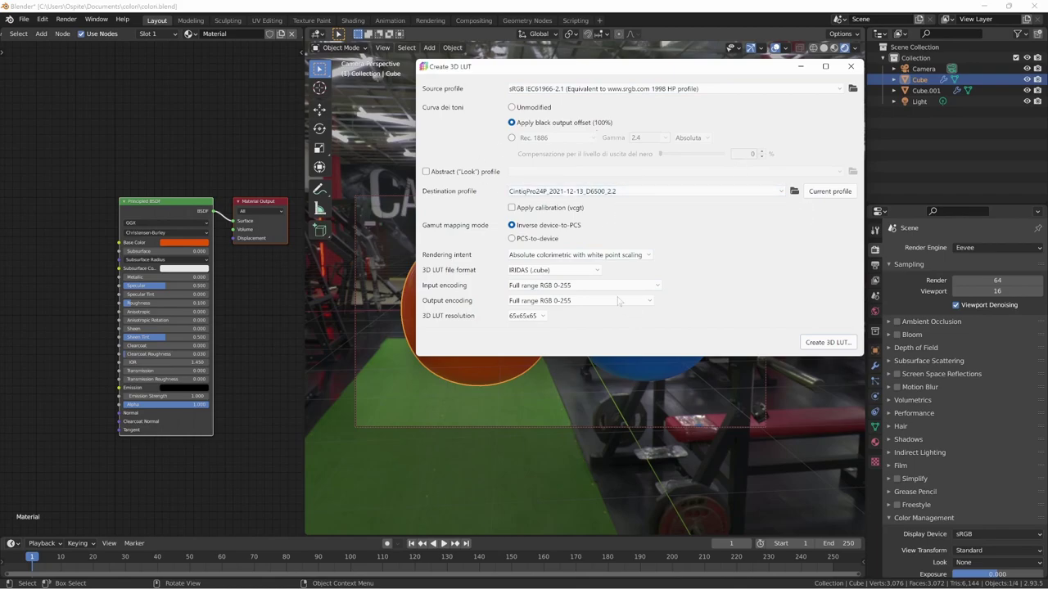
- Set the 3D LUT file format to Sony Imageworks (.spi3d) and create the LUT as CintiqPro24_sRGB.spi3d in the colori folder
left_click(586, 271)
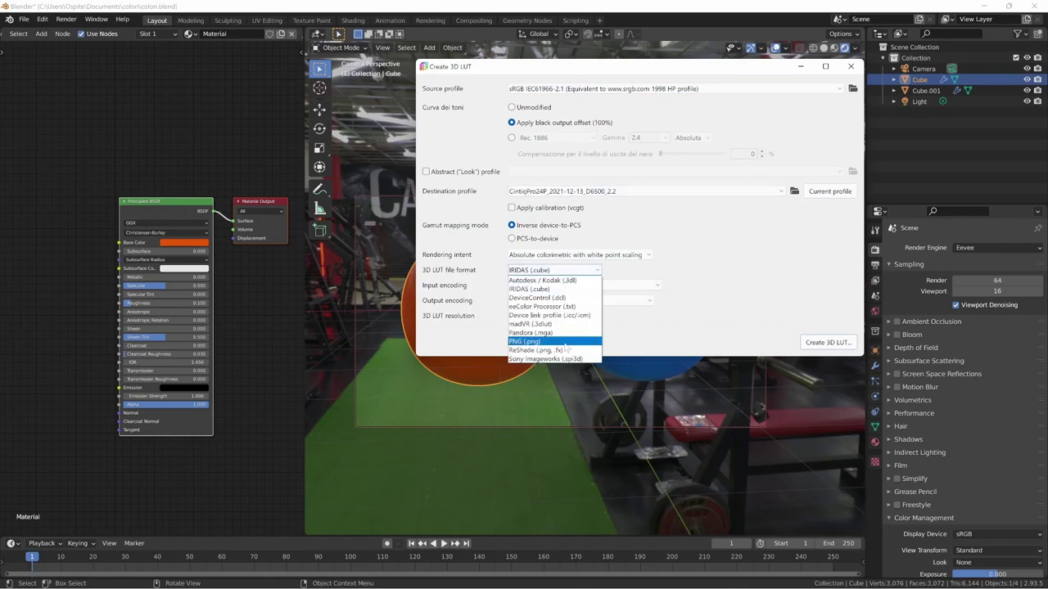
left_click(563, 359)
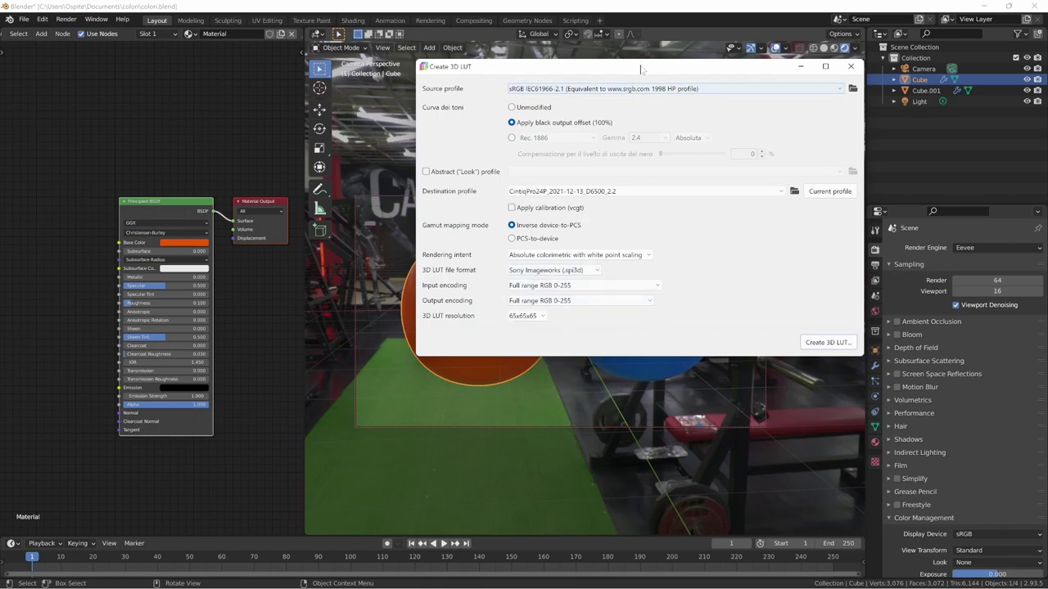
left_click_drag(641, 70, 633, 92)
left_click(819, 364)
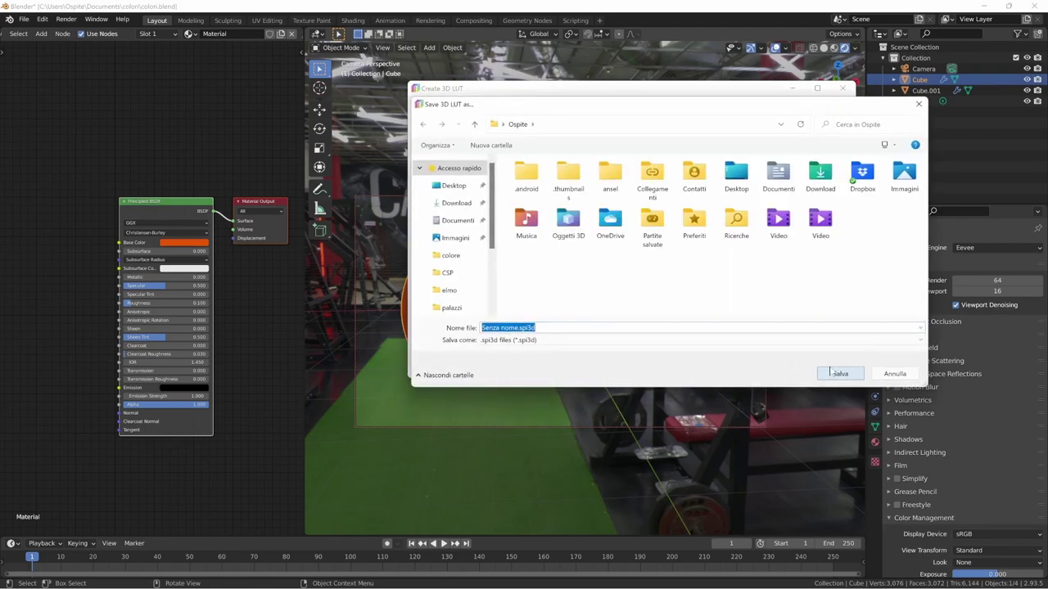
type("Cinti")
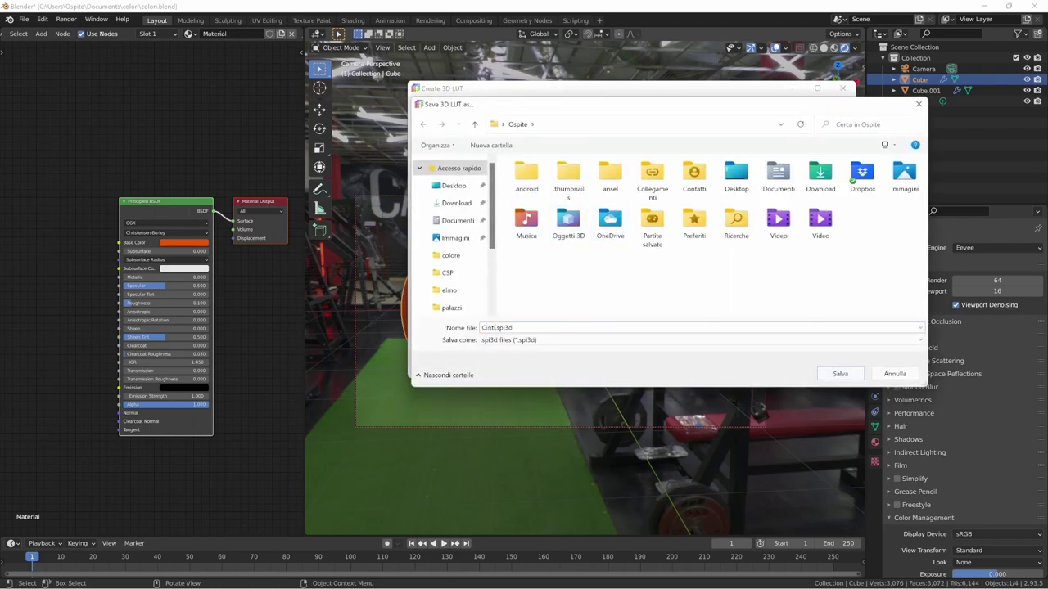
type("qPro24_sRGB")
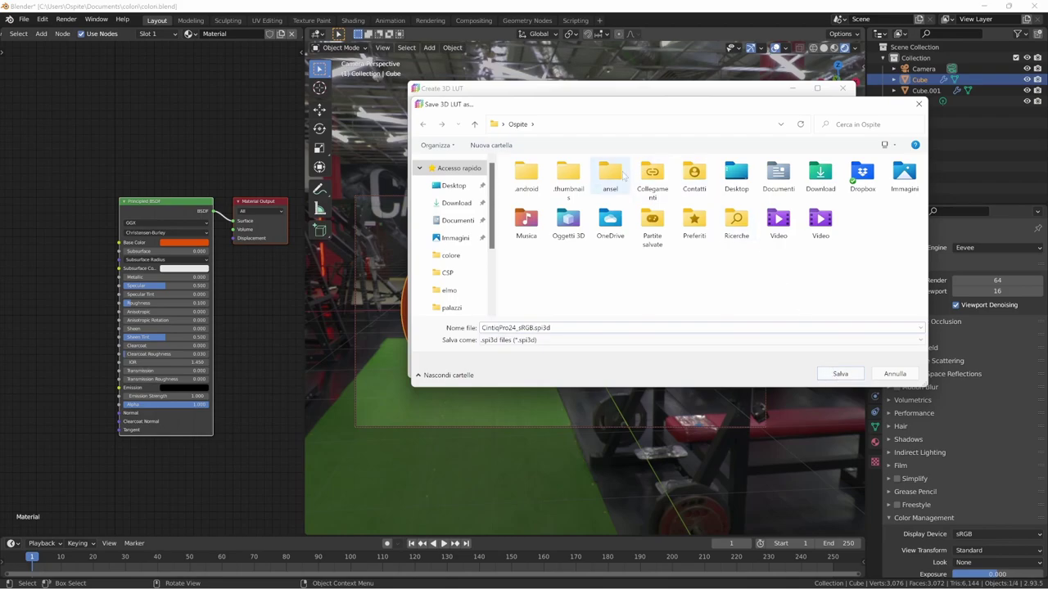
left_click(839, 374)
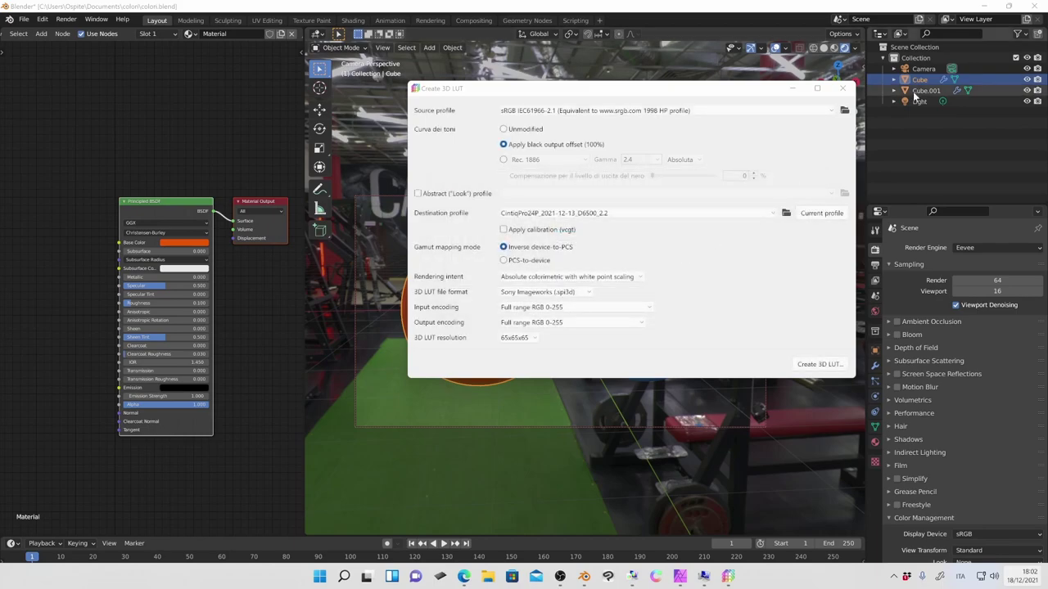
- Close 3DLUT Maker, review the generated CintiqPro24_sRGB files in the colori folder and select CintiqPro24_sRGB.spi3d
left_click(843, 89)
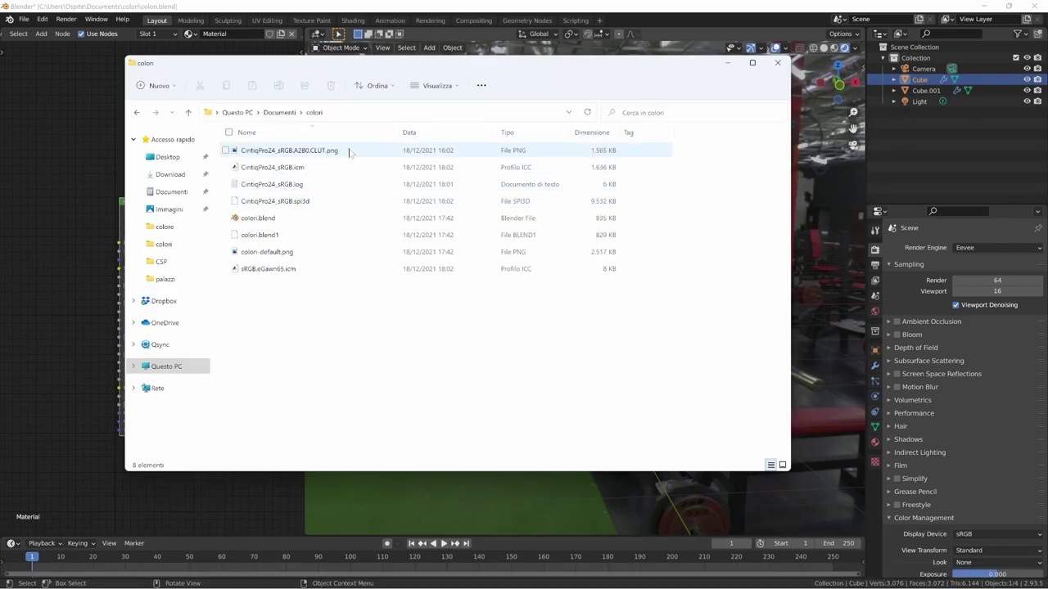
left_click(348, 150)
left_click(316, 201, "shift")
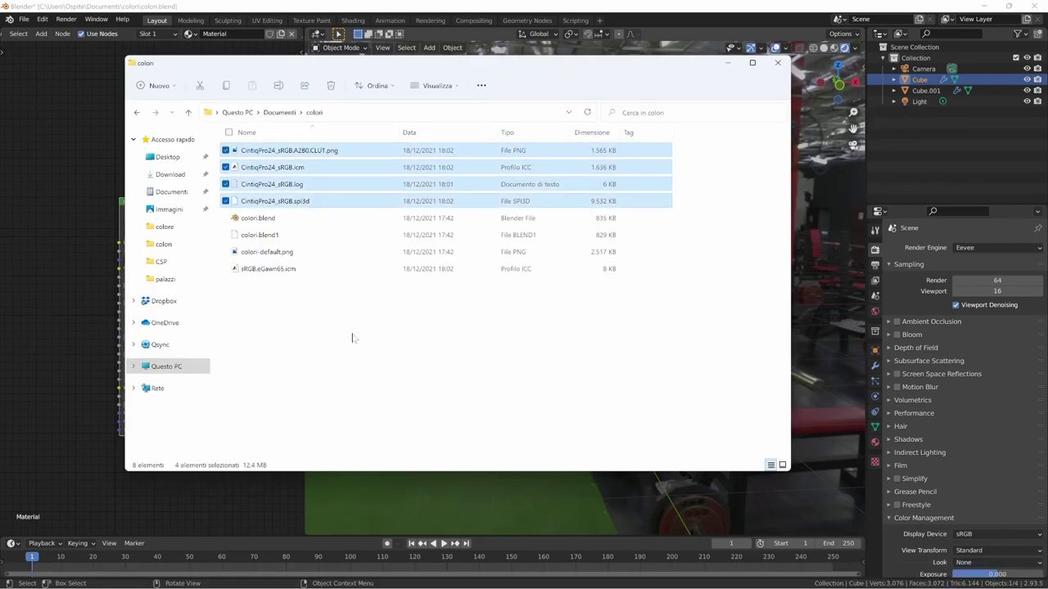
left_click(311, 205)
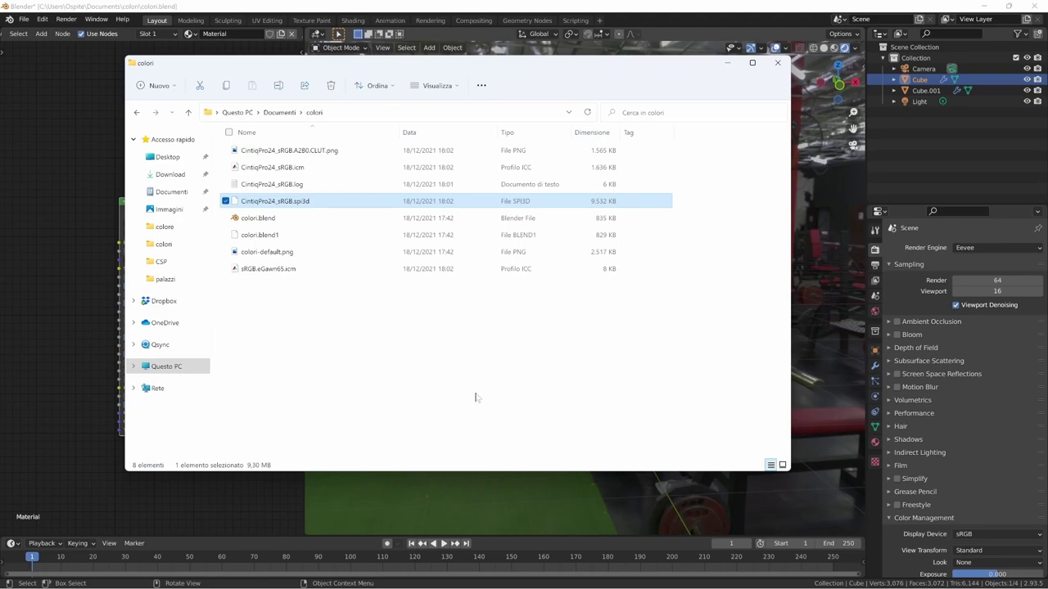
- Open the Blender 2.93 installation folder from the Blender shortcut's properties, close the properties and show the folder's full path
mouse_move(476, 588)
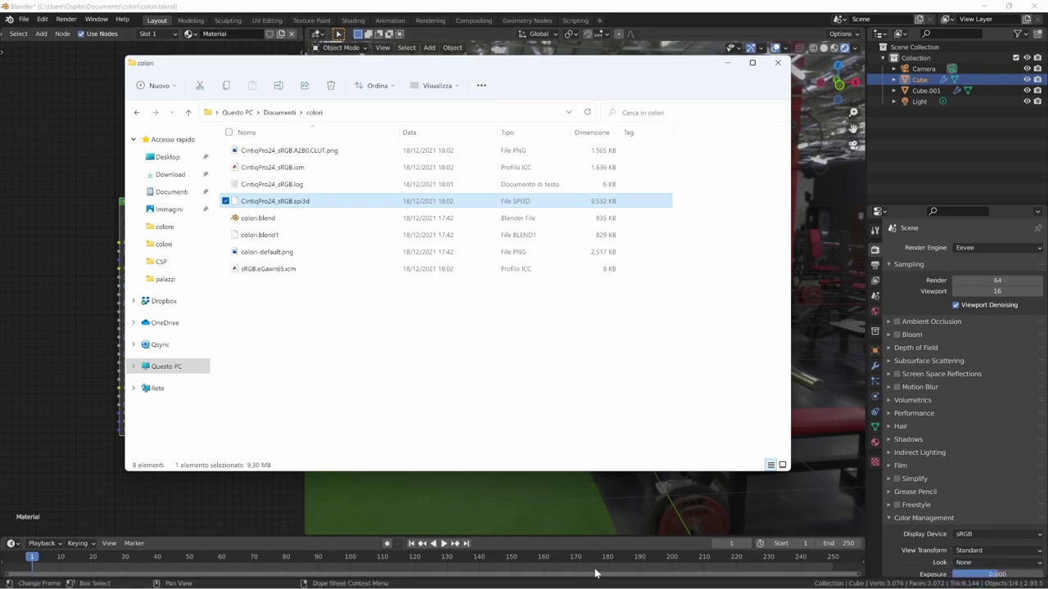
right_click(596, 577)
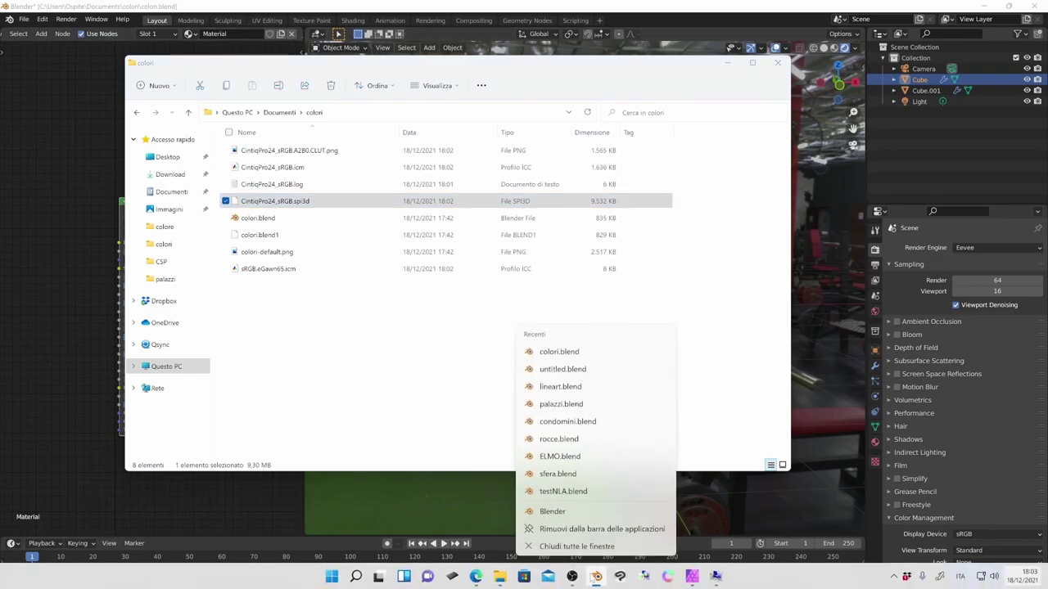
right_click(554, 511)
left_click(577, 500)
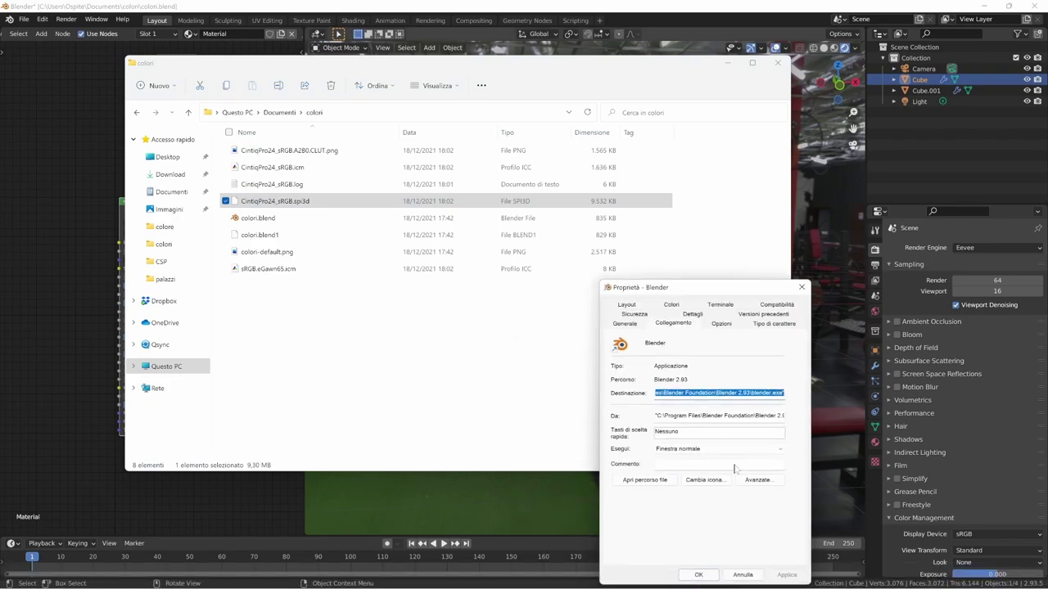
left_click(664, 484)
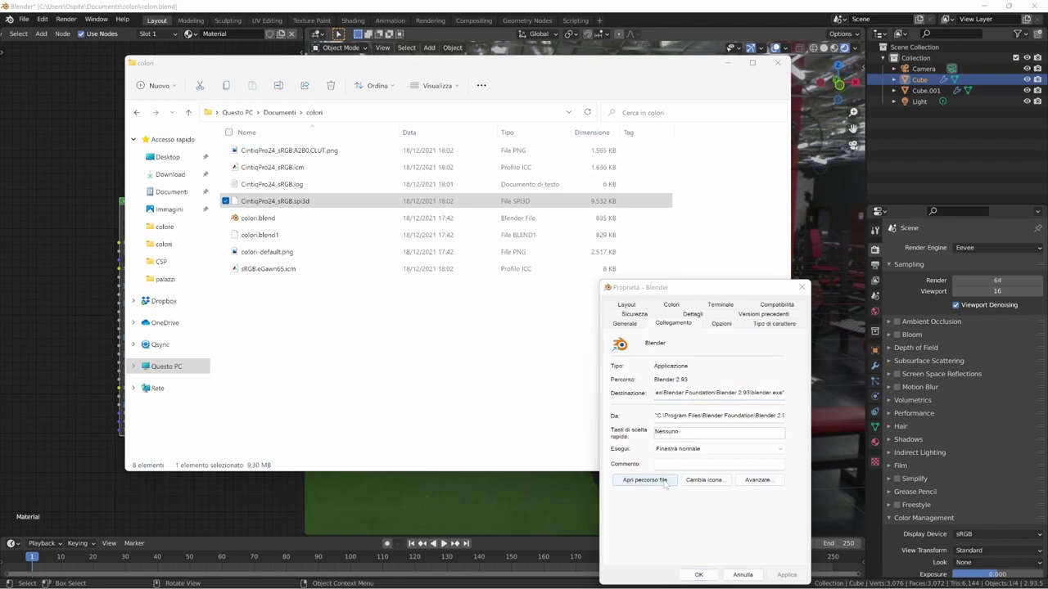
left_click(741, 575)
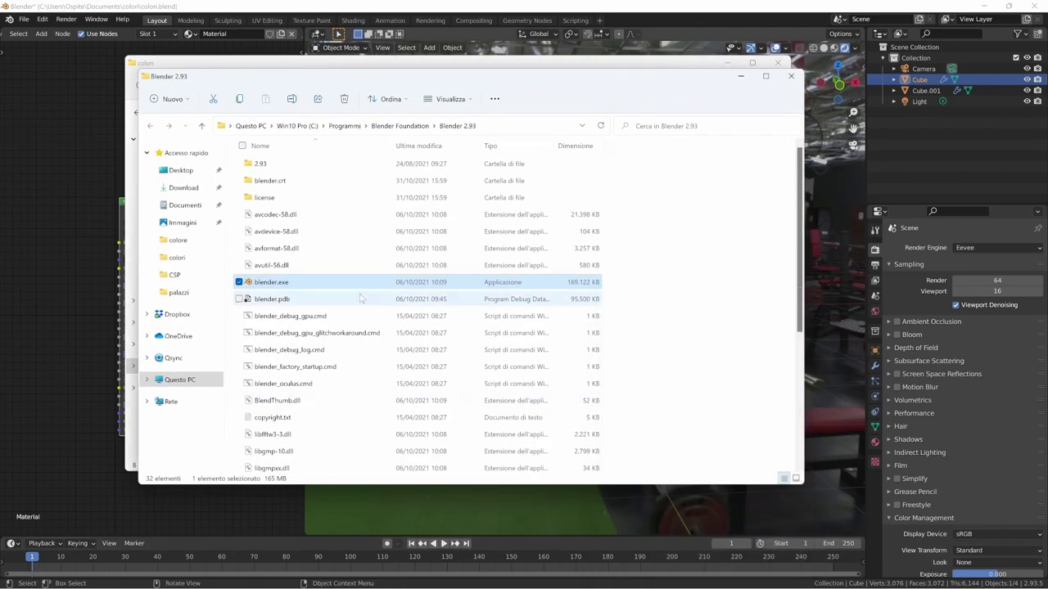
left_click_drag(434, 78, 629, 93)
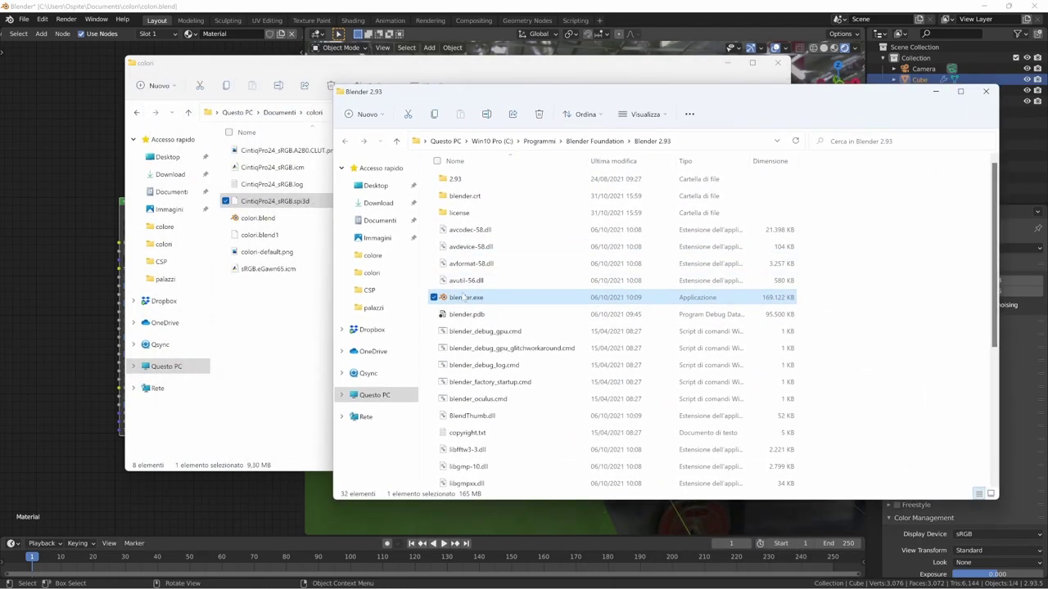
left_click(720, 141)
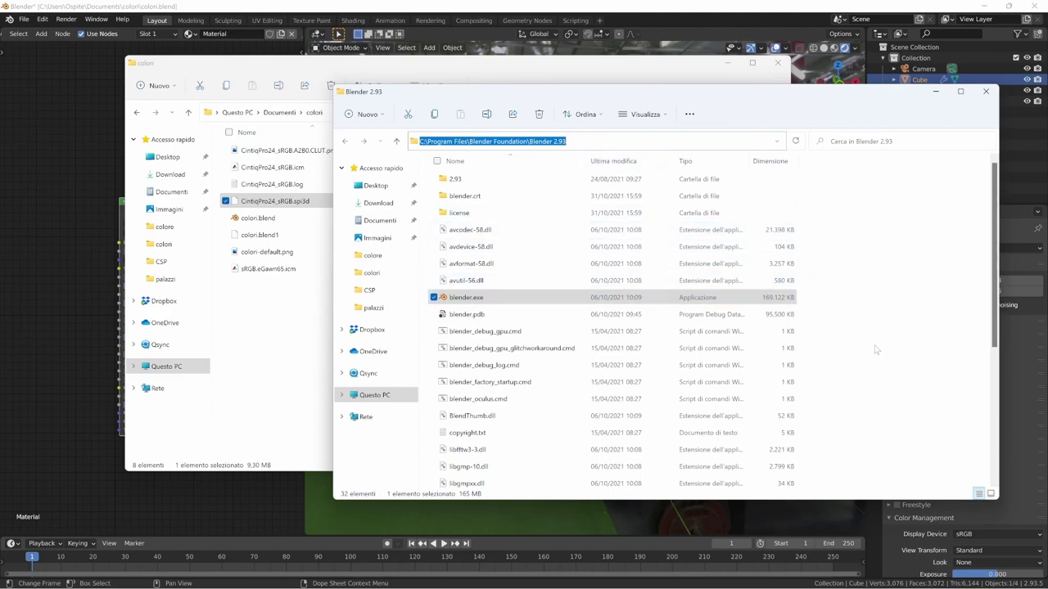
left_click(831, 322)
- Browse from the Blender 2.93 folder into 2.93, datafiles, colormanagement and open the luts folder
left_click(461, 182)
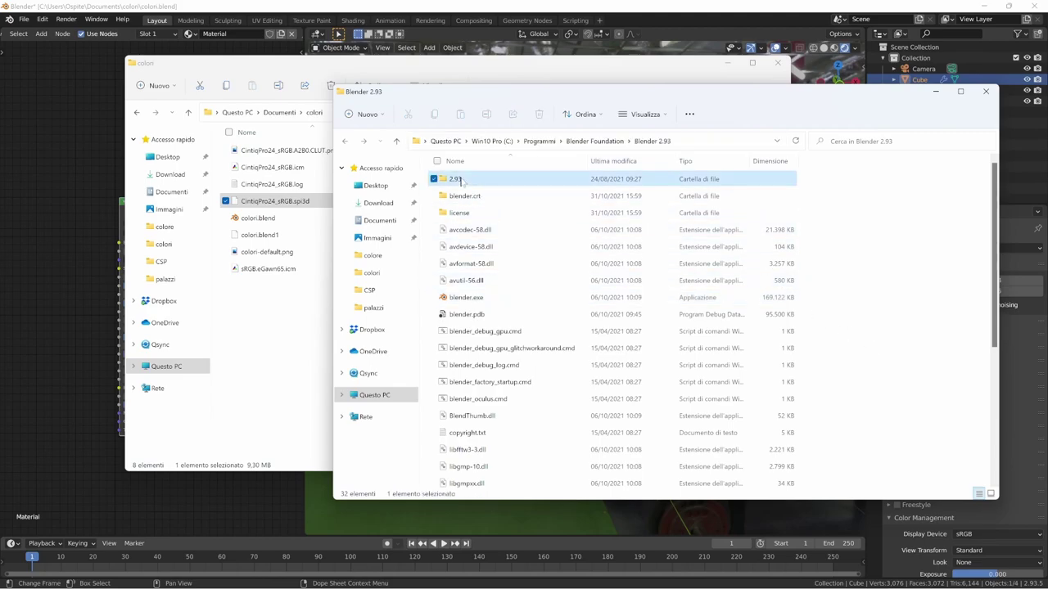
double_click(461, 182)
double_click(463, 182)
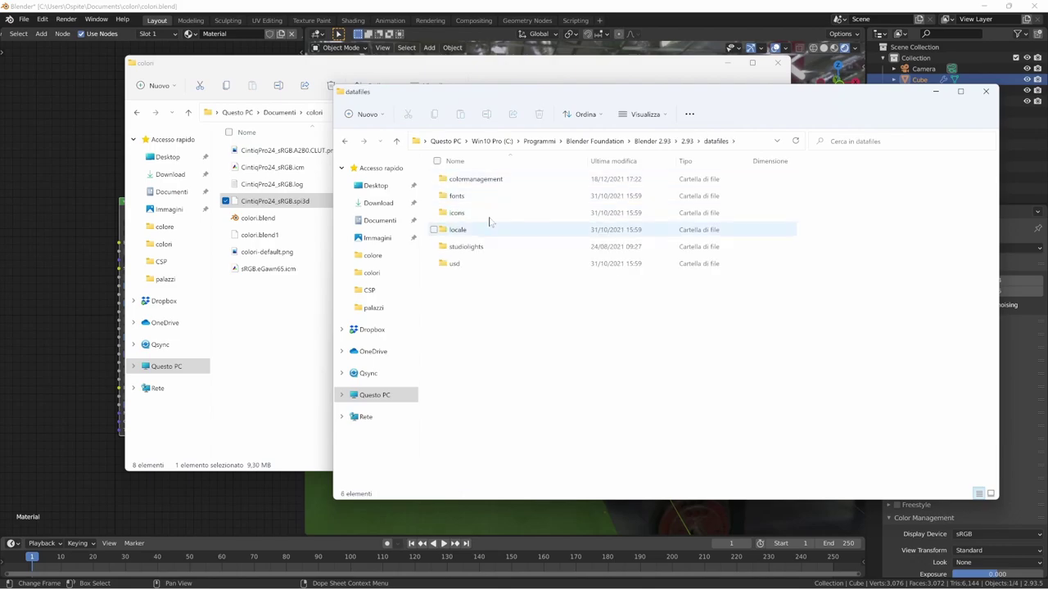
double_click(480, 178)
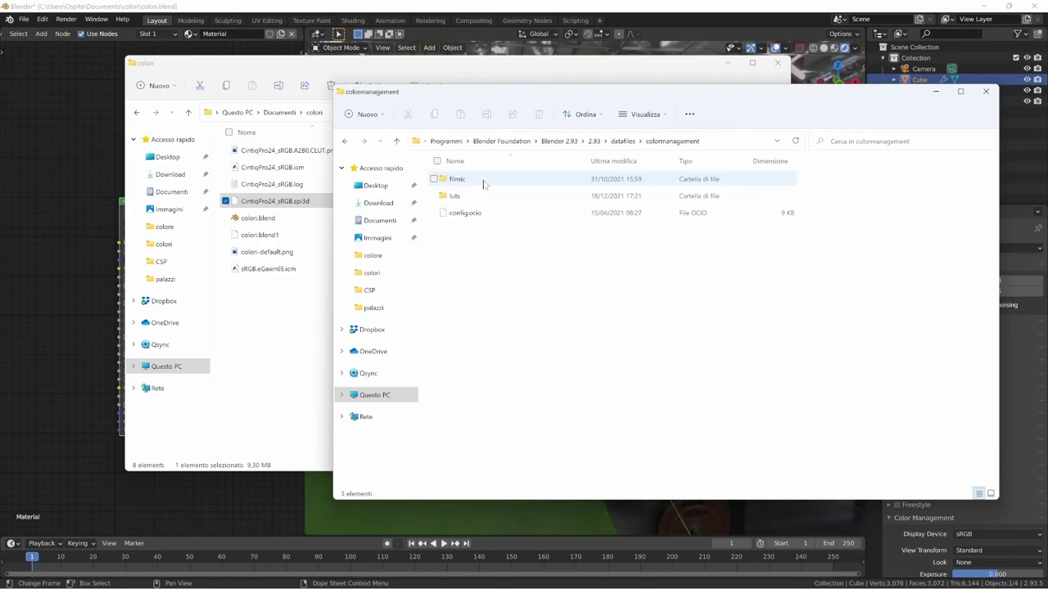
left_click_drag(608, 97, 632, 124)
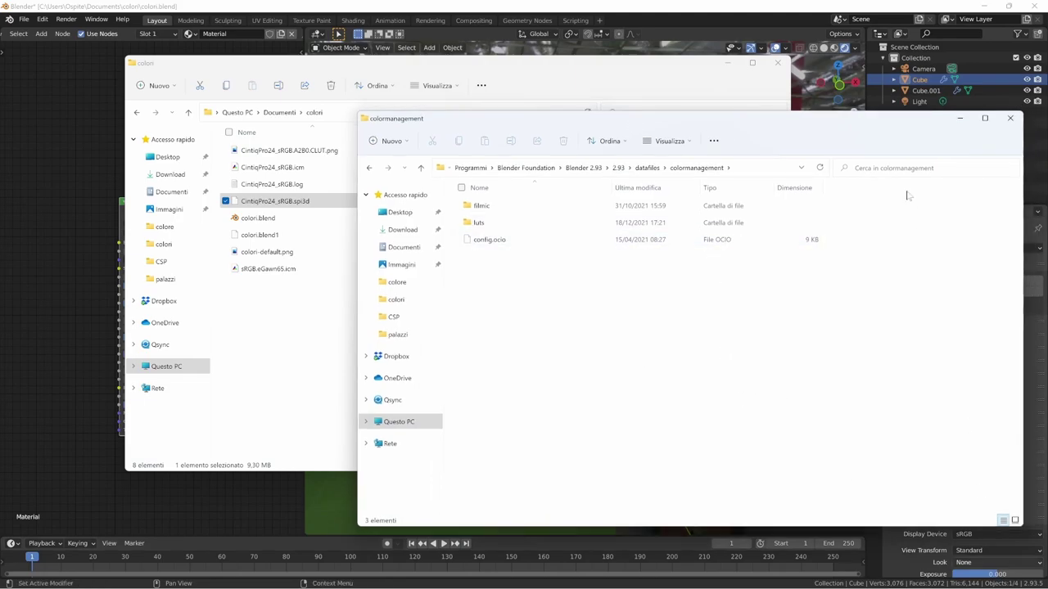
left_click_drag(869, 125, 792, 105)
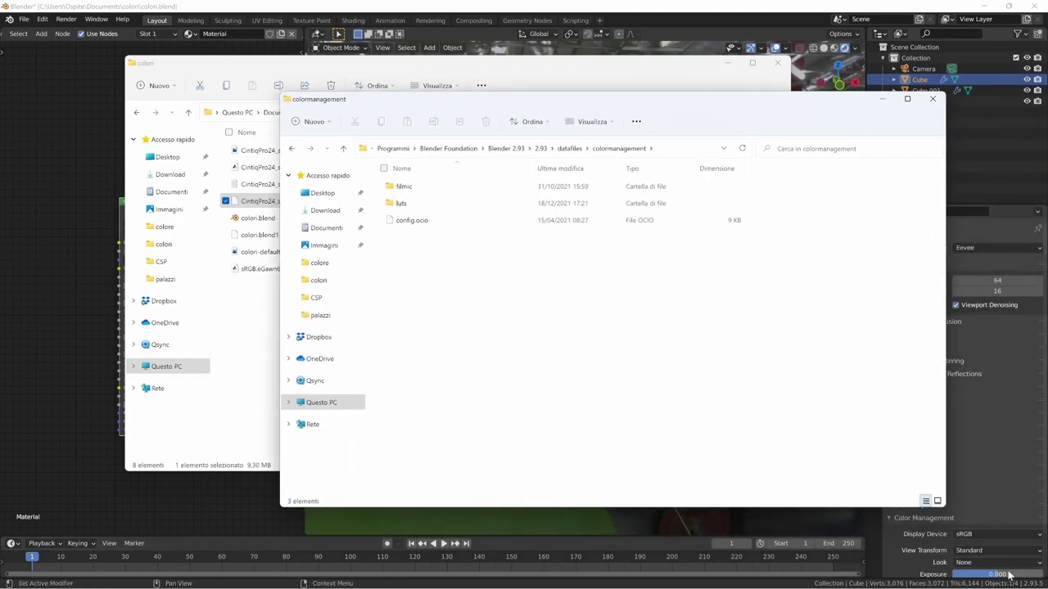
double_click(406, 205)
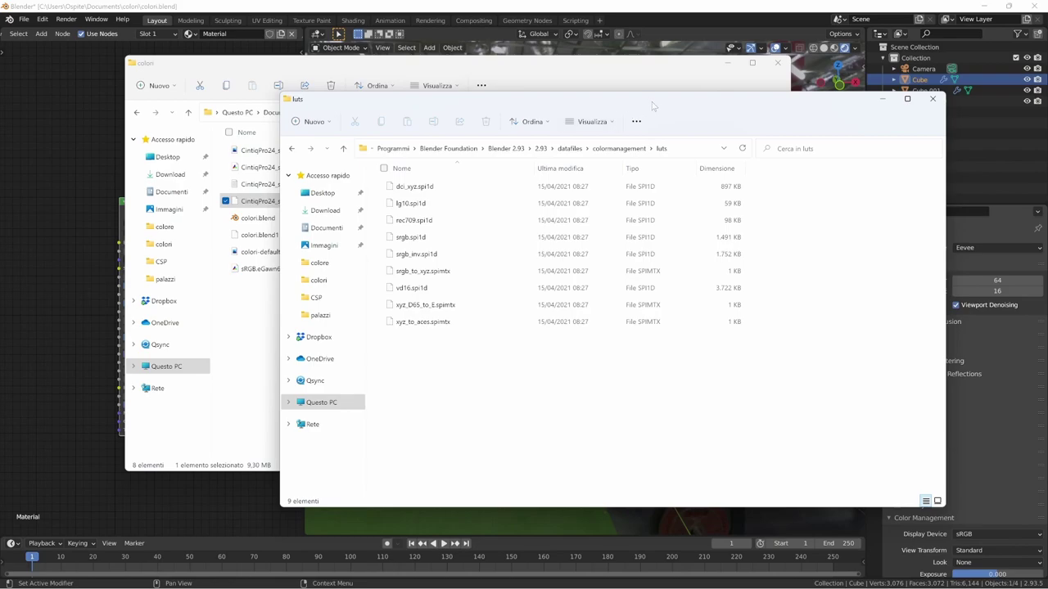
- Copy CintiqPro24_sRGB.spi3d from the colori folder into Blender's luts folder, granting administrator permission
left_click_drag(652, 104, 665, 116)
left_click(631, 74)
left_click_drag(553, 66, 552, 66)
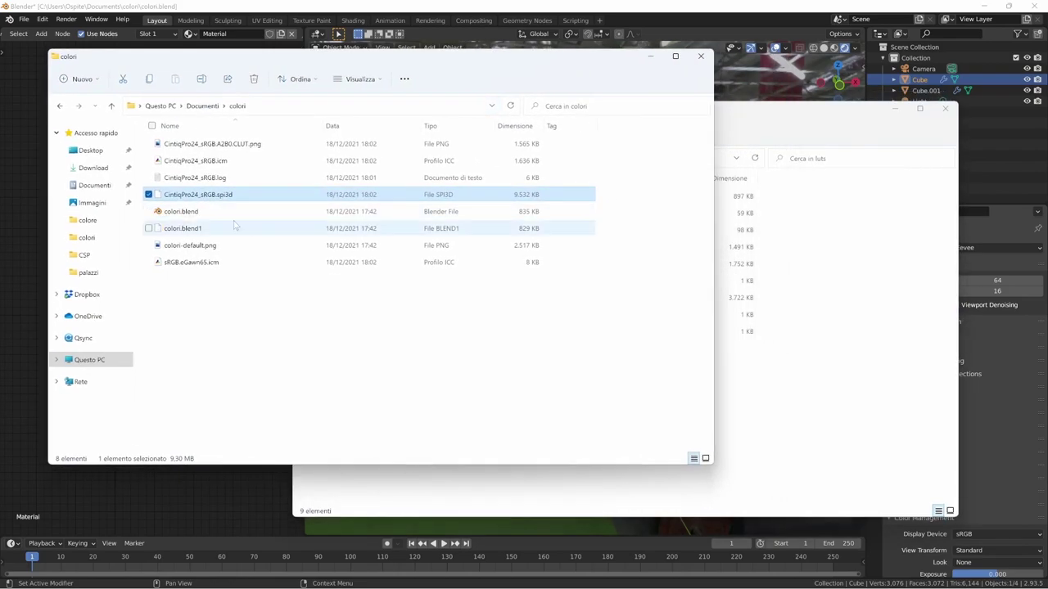
left_click_drag(204, 201, 816, 404)
left_click(495, 292)
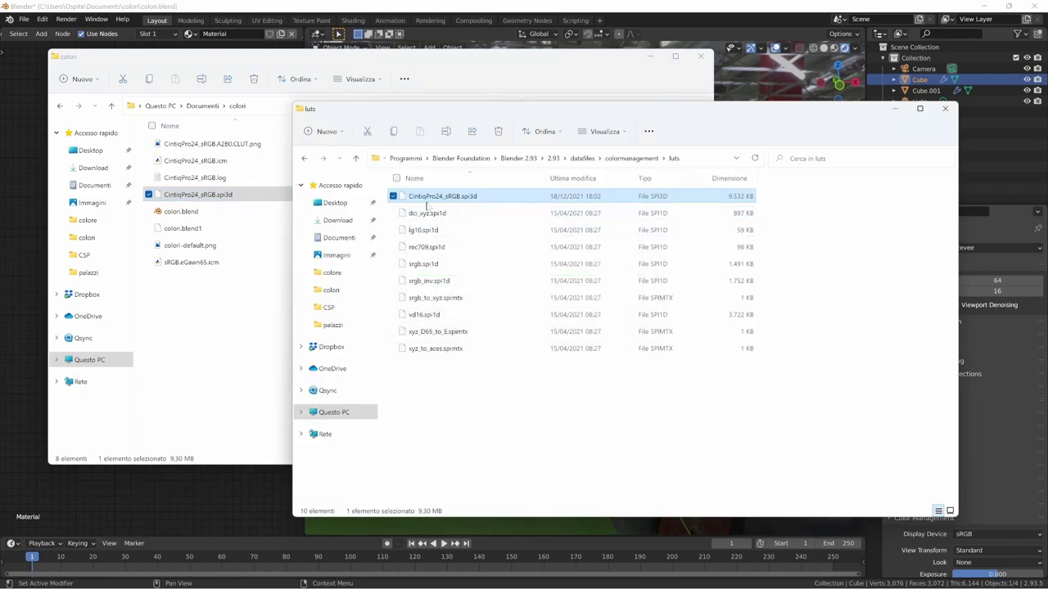
- Go back to the colormanagement folder and duplicate config.ocio there, granting administrator permission
left_click(634, 157)
left_click(413, 231)
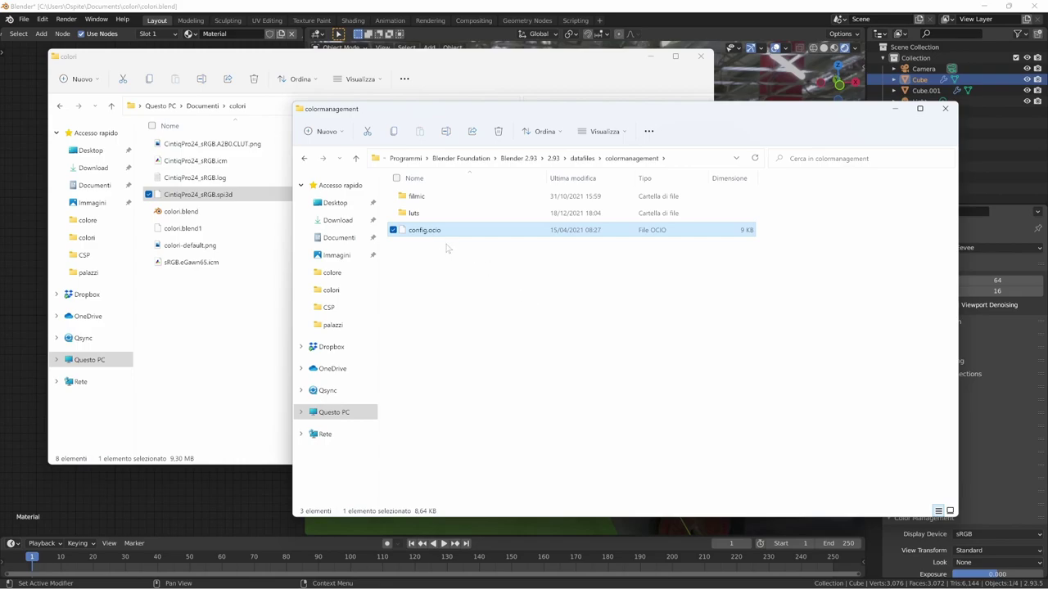
key("ctrl+v")
left_click(497, 296)
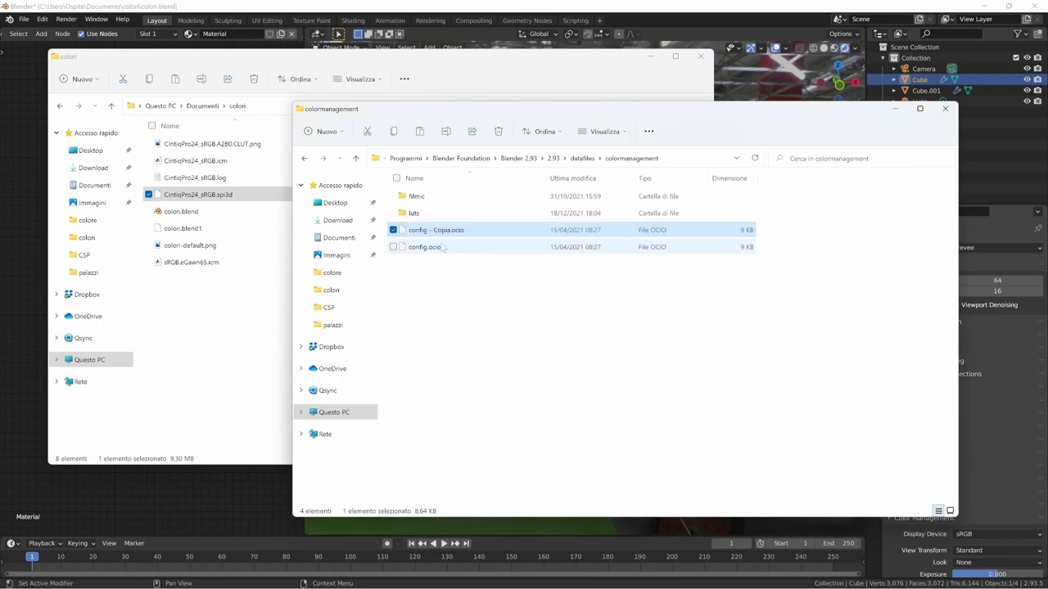
- Rename the copy of config.ocio as config.originale.ocio, granting administrator permission
key("F2")
key("Right")
key("shift+Left")
key("shift+Left")
key("shift+Left")
key("shift+Left")
key("shift+Left")
key("shift+Left")
key("shift+Left")
key("shift+Left")
type(".originale")
key("Return")
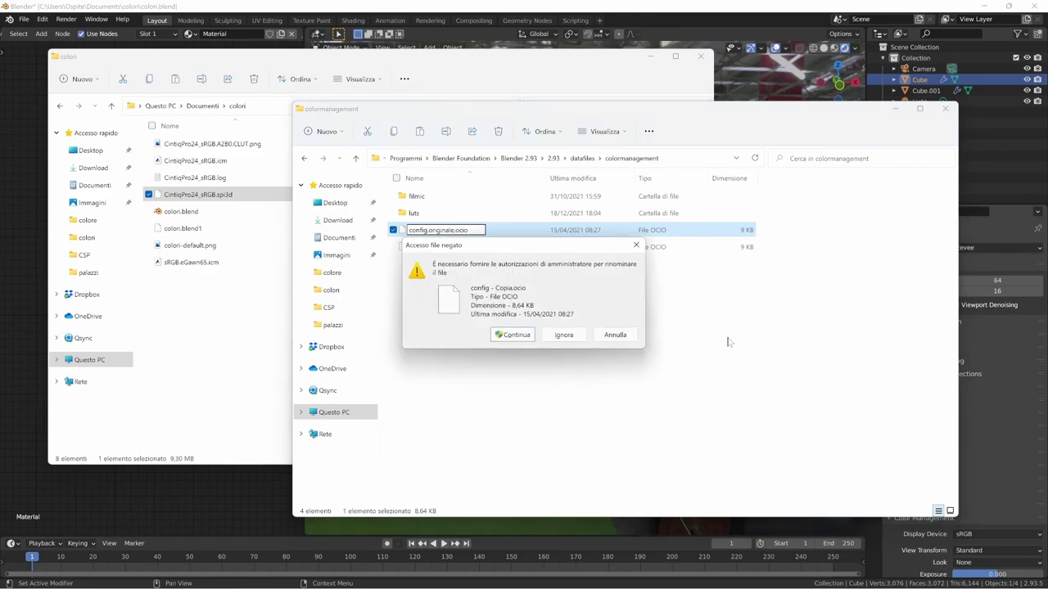
left_click(514, 335)
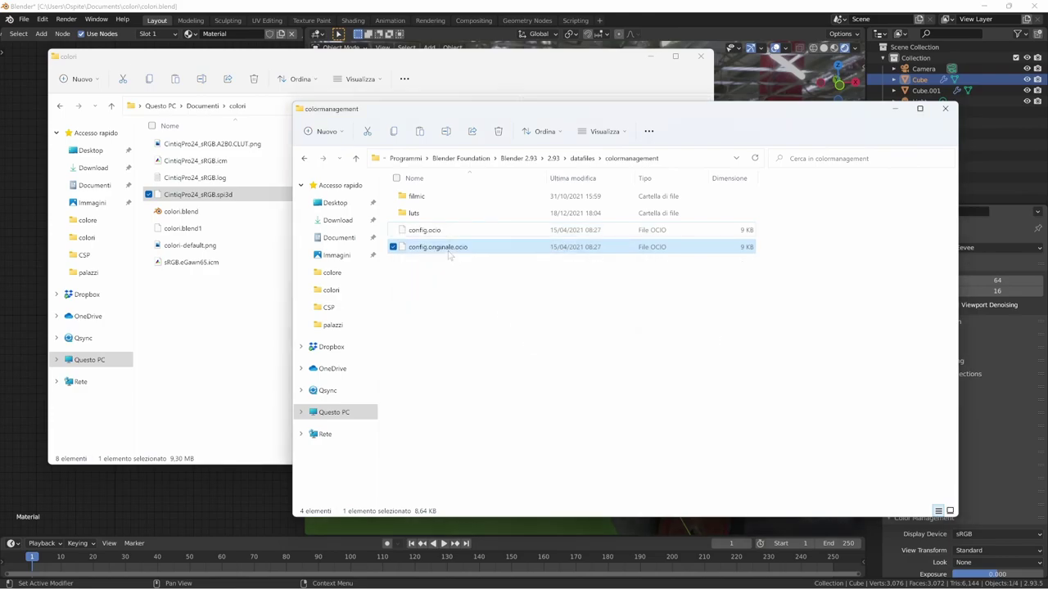
- Open config.ocio in Notepad++, set the syntax language to YAML and widen the editor window
left_click(426, 231)
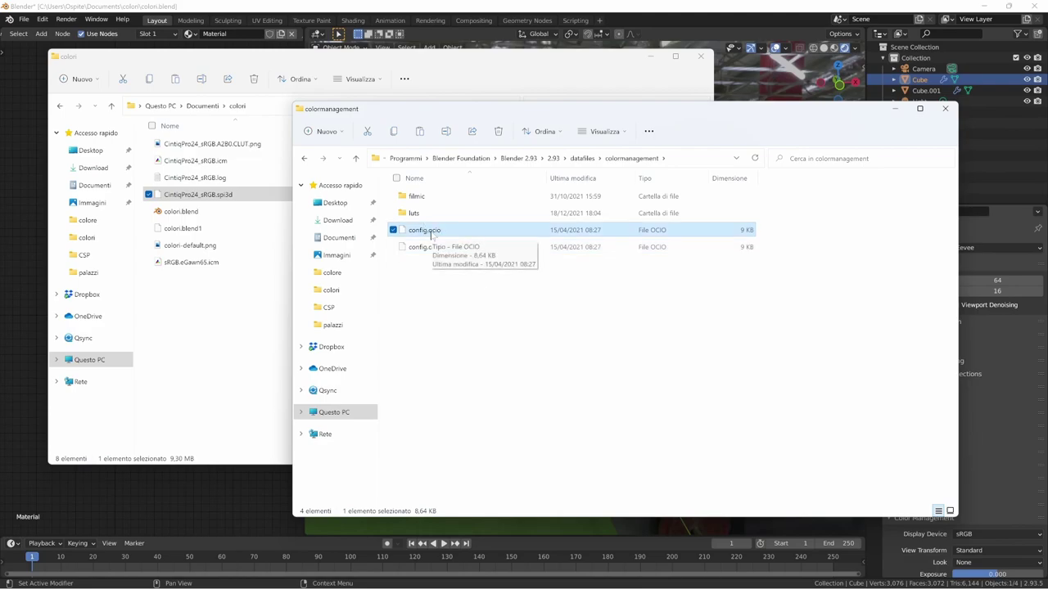
right_click(433, 235)
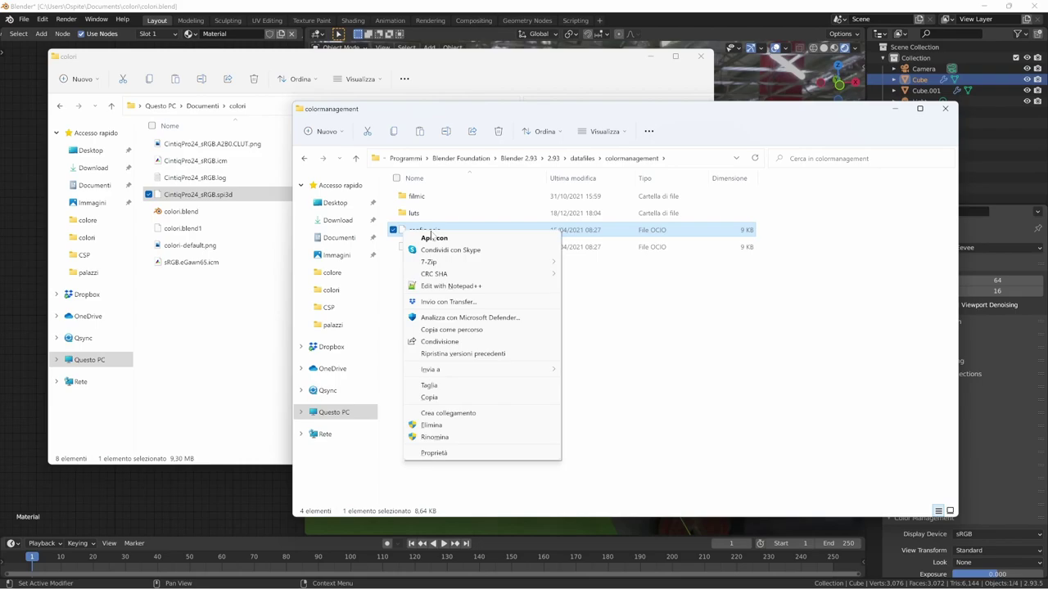
left_click(446, 285)
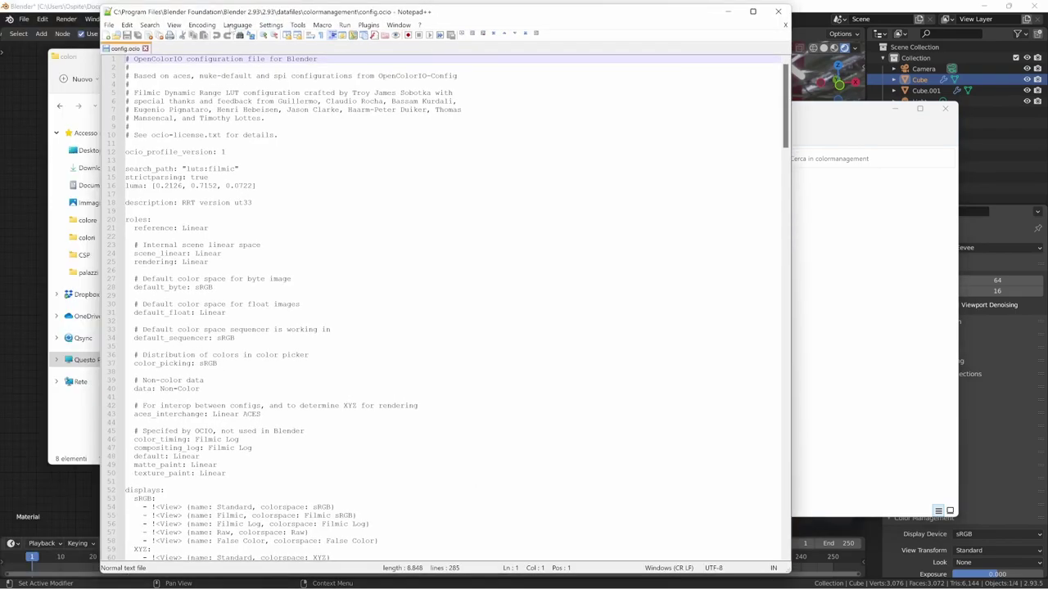
left_click(237, 25)
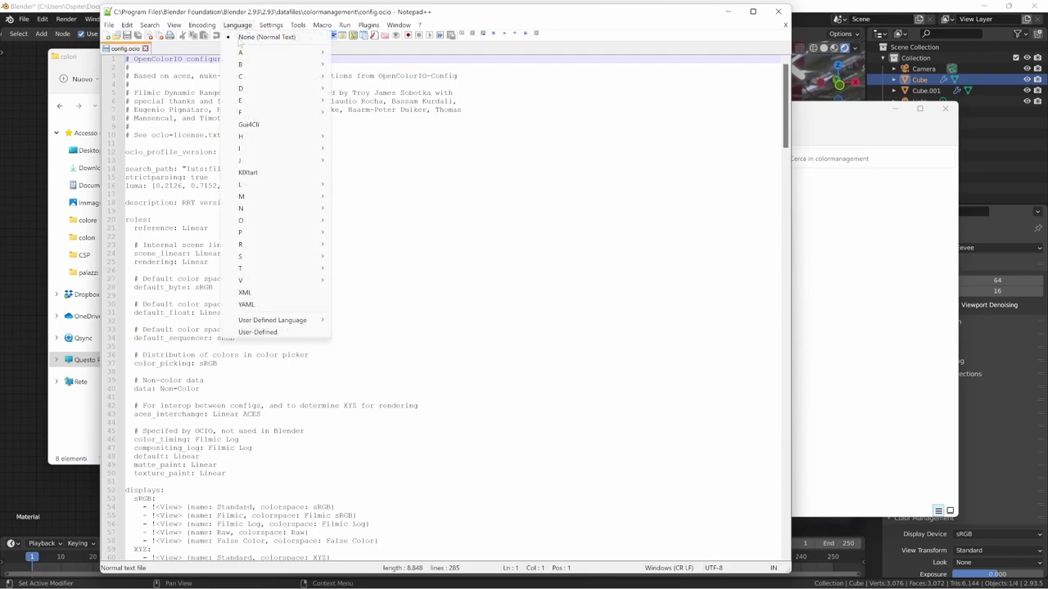
left_click(247, 304)
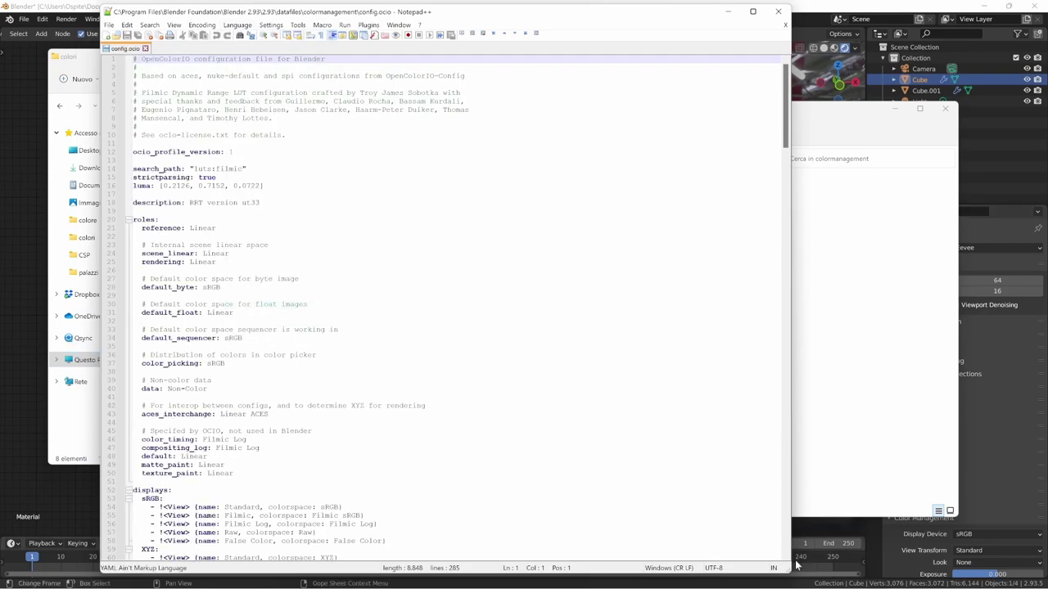
left_click_drag(789, 570, 836, 546)
- Add a new line "Miei display:" directly under displays, above the sRGB entry in config.ocio
scroll(472, 296, "down", 1)
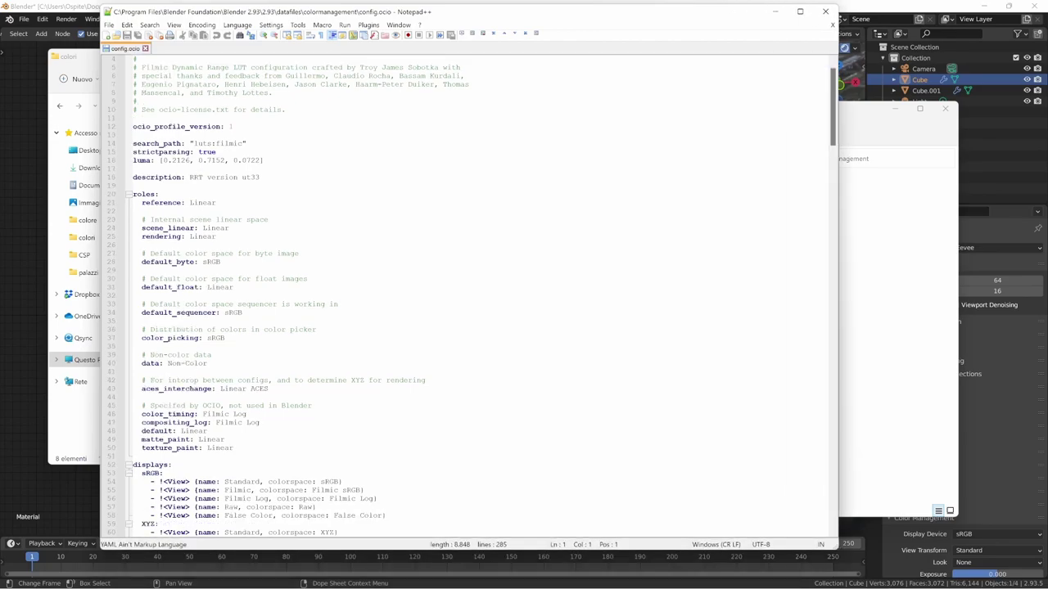
scroll(480, 296, "down", 5)
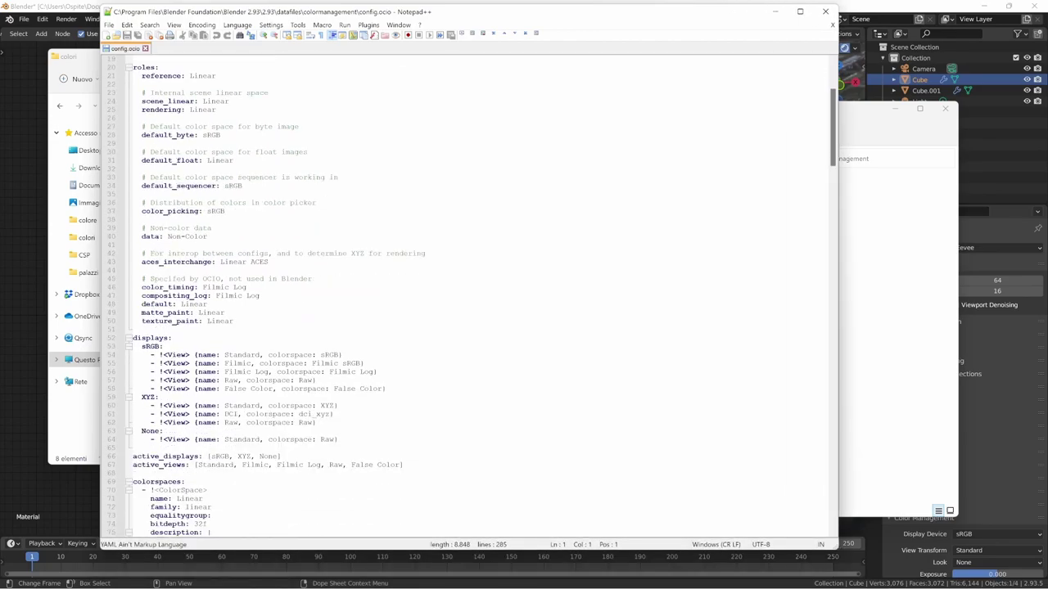
left_click_drag(484, 16, 594, 23)
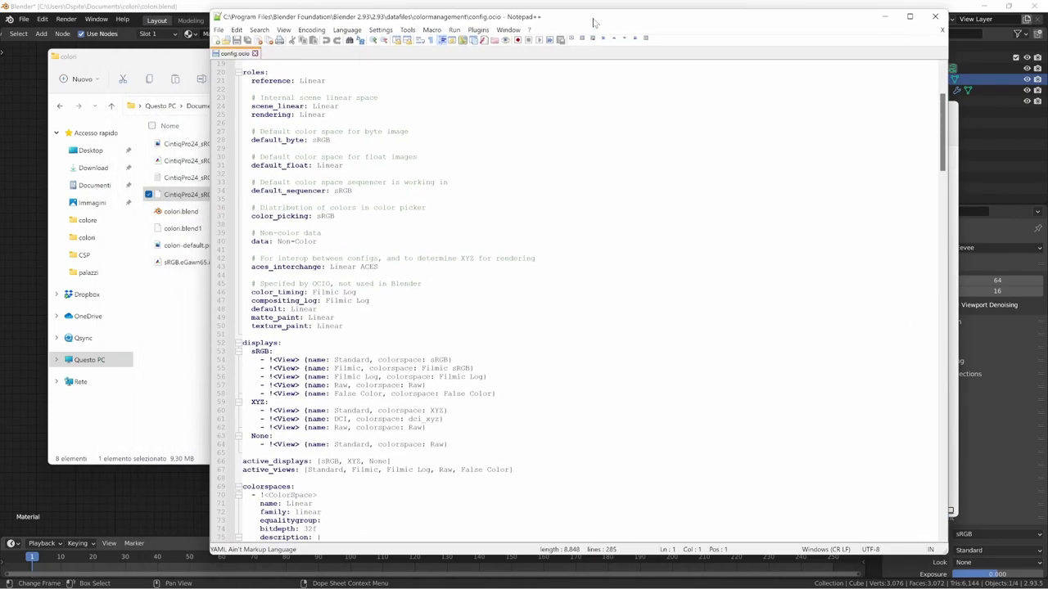
left_click_drag(252, 106, 243, 106)
scroll(590, 301, "up", 4)
scroll(590, 302, "down", 9)
left_click(260, 224)
left_click_drag(513, 18, 414, 19)
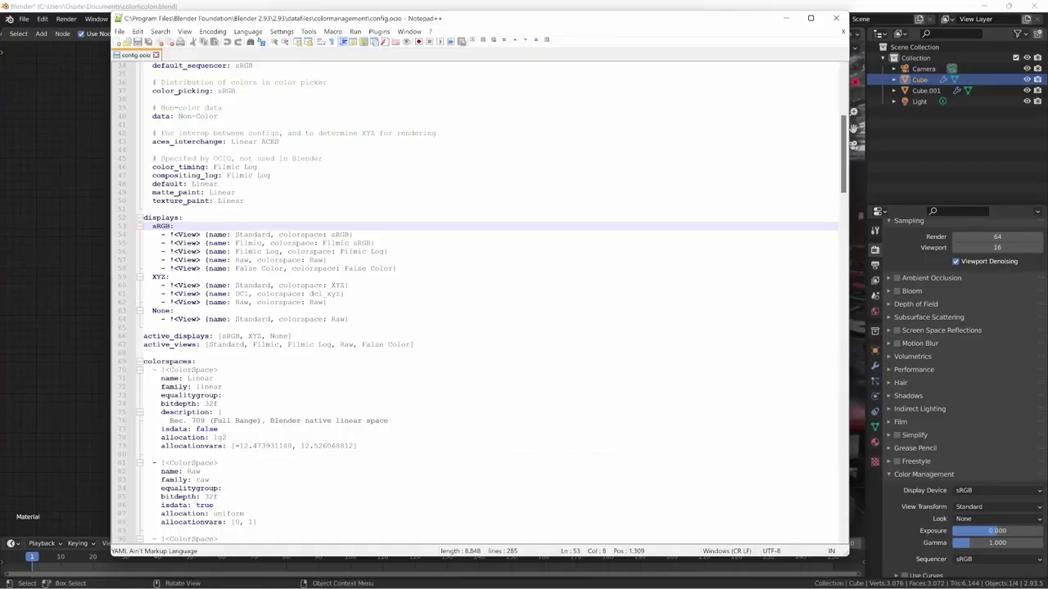
key("Up")
key("End")
key("Return")
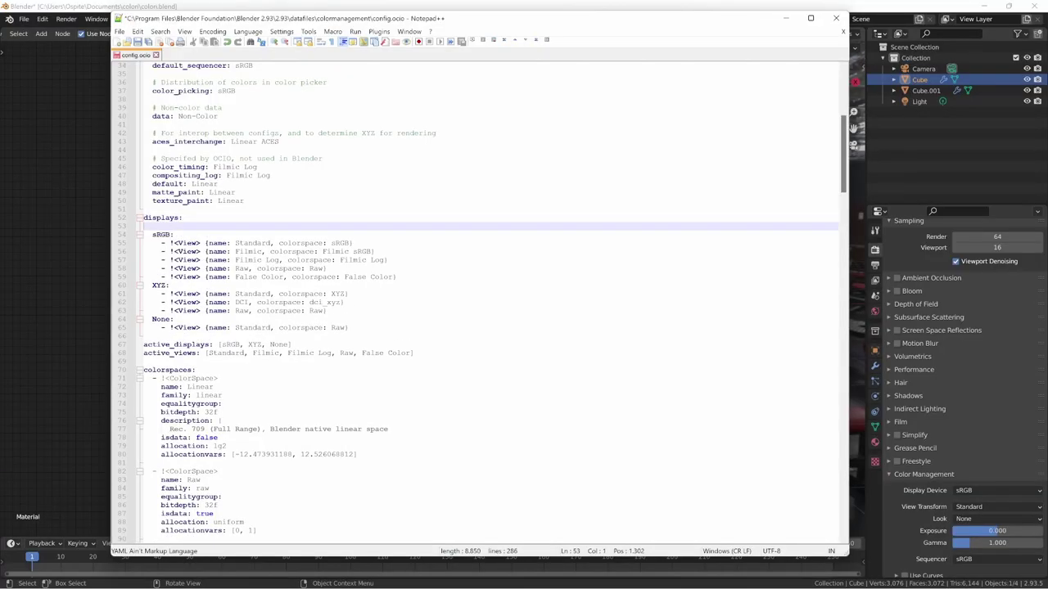
type("M")
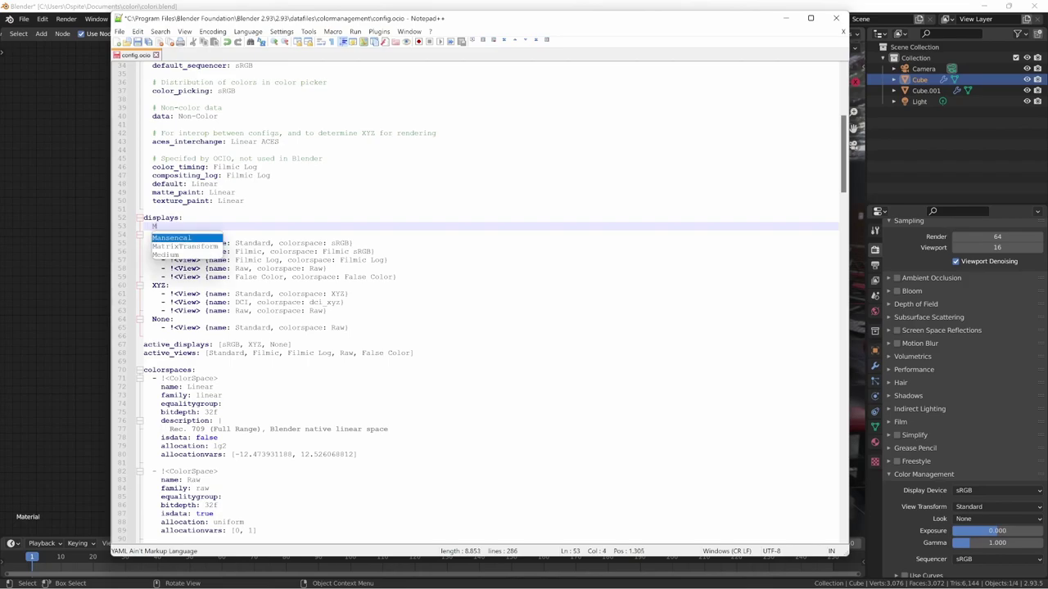
type("ixed dispay:")
key("Down")
key("Down")
key("Home")
key("shift+Down")
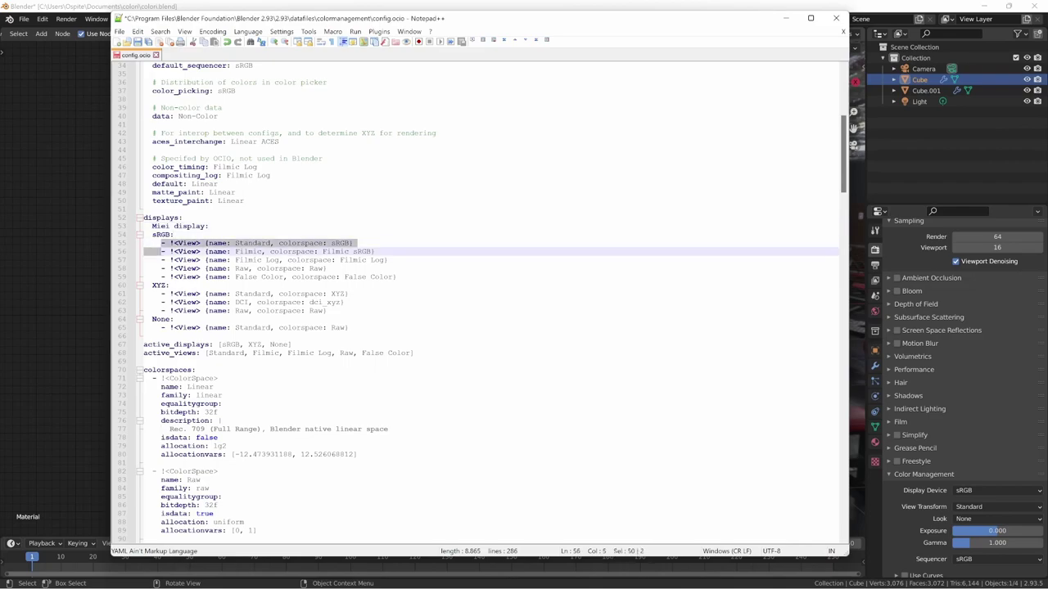
key("shift+Down")
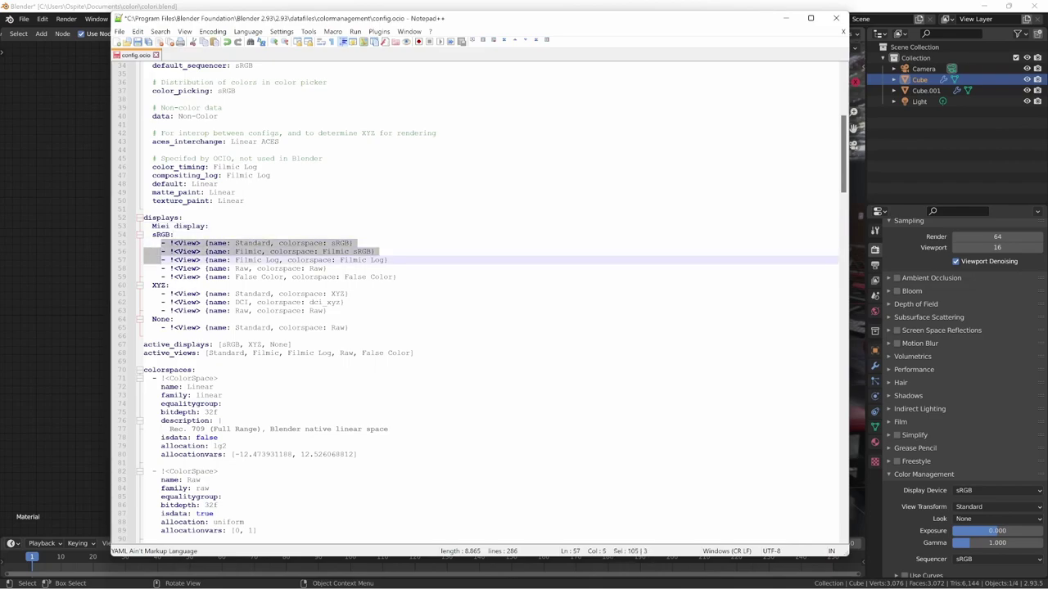
- Switch to Blender, try the Filmic view transform and set it back to Standard
left_click(982, 507)
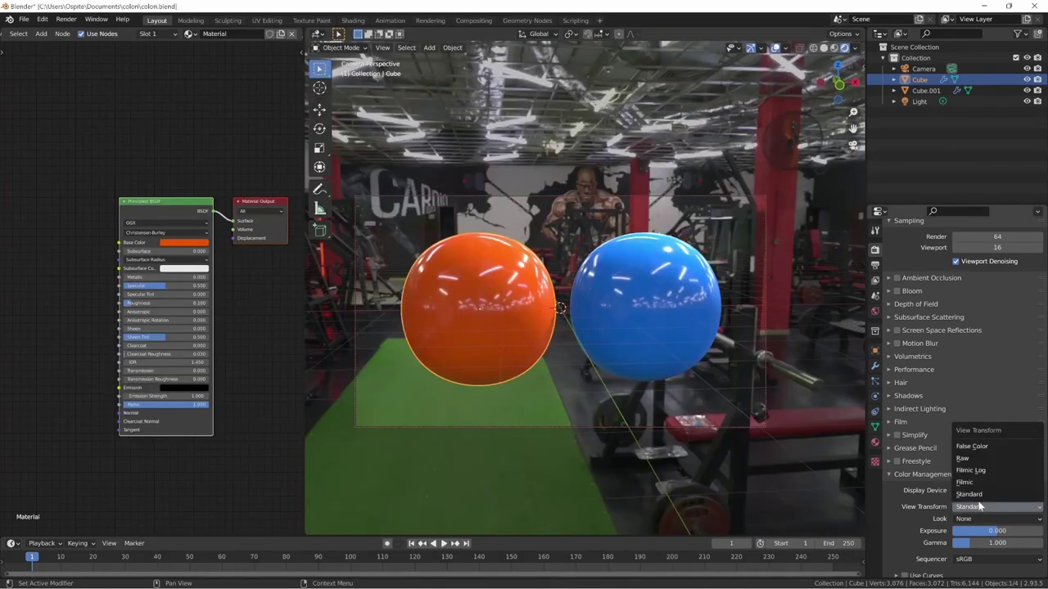
left_click(975, 485)
left_click(972, 509)
left_click(971, 494)
- Switch to Notepad++ and duplicate the sRGB display's Standard and Filmic view lines directly under the "Miei display:" line in config.ocio
key("alt+Tab")
left_click(192, 252)
key("Up")
key("Left")
key("Left")
key("Left")
key("Left")
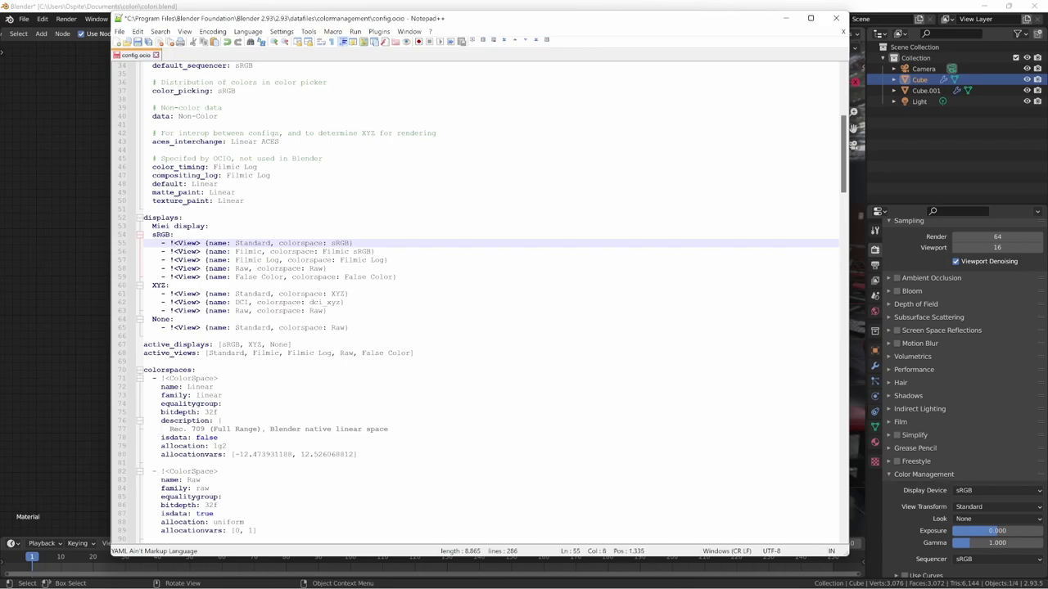
key("shift+Down")
key("shift+Down")
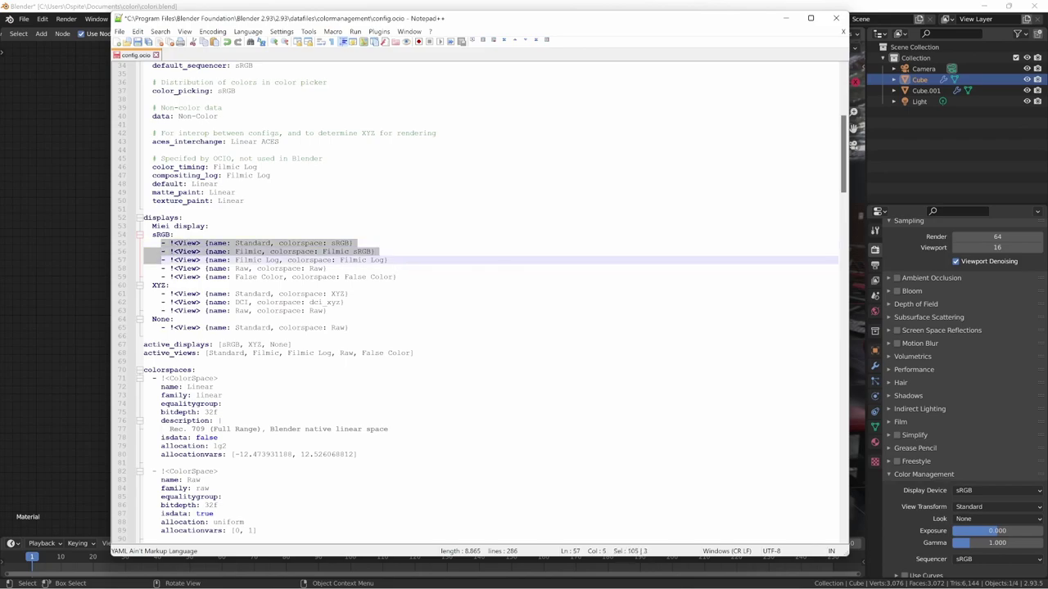
key("ctrl+c")
key("Up")
key("Up")
key("Up")
key("ctrl+v")
- Correct the indentation of the view lines pasted under Miei display and of the sRGB heading below them
key("Up")
key("Up")
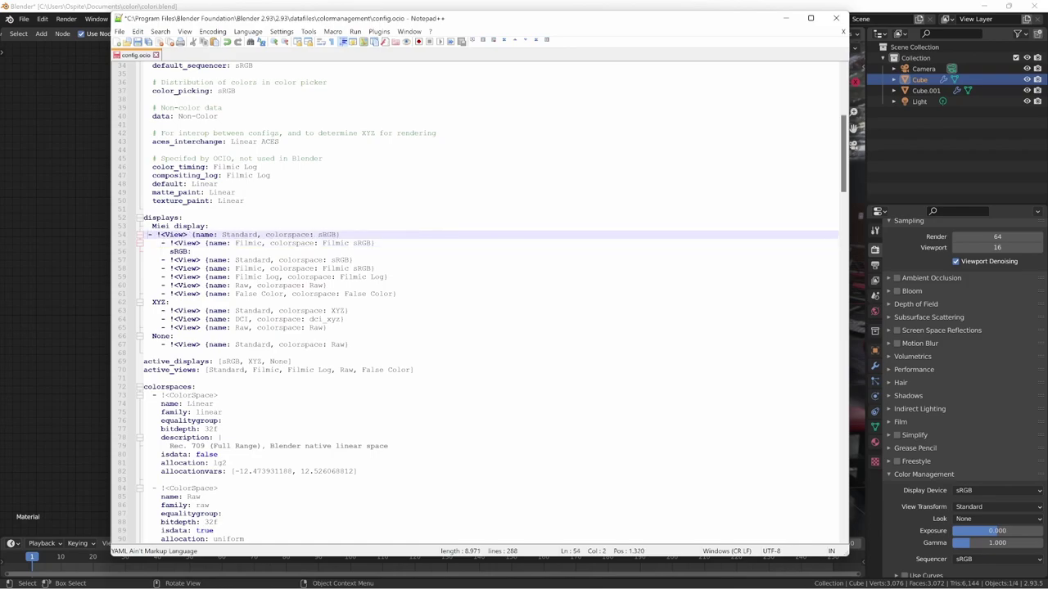
key("Down")
key("Down")
key("shift+Tab")
- Duplicate the sRGB display's Raw view line below the Filmic view of Miei display
key("Down")
key("Down")
key("Up")
key("Down")
key("Down")
key("Down")
key("Down")
key("Up")
key("shift+Down")
key("ctrl+c")
key("Up")
key("Up")
key("Up")
key("Up")
key("Up")
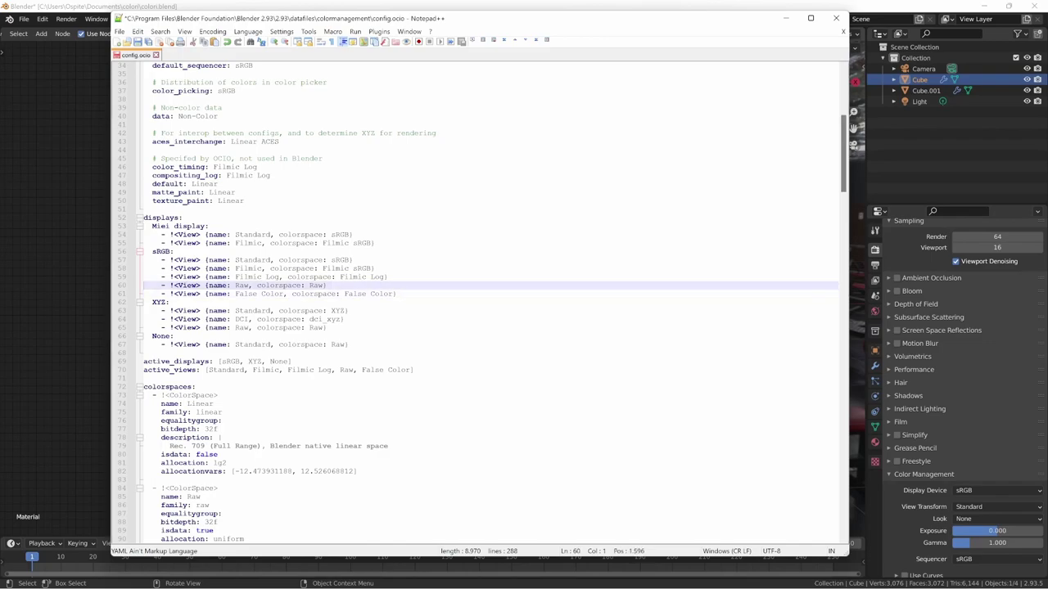
key("ctrl+v")
key("Up")
key("Up")
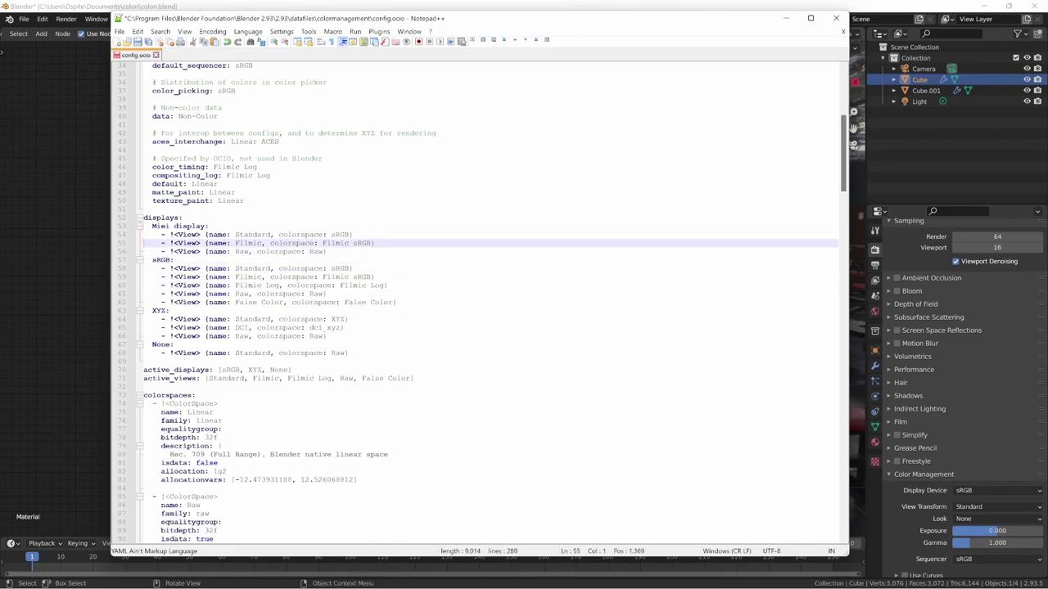
- Rename the Standard view under Miei display as "Cintiq Pro 24 sRGB"
double_click(252, 235)
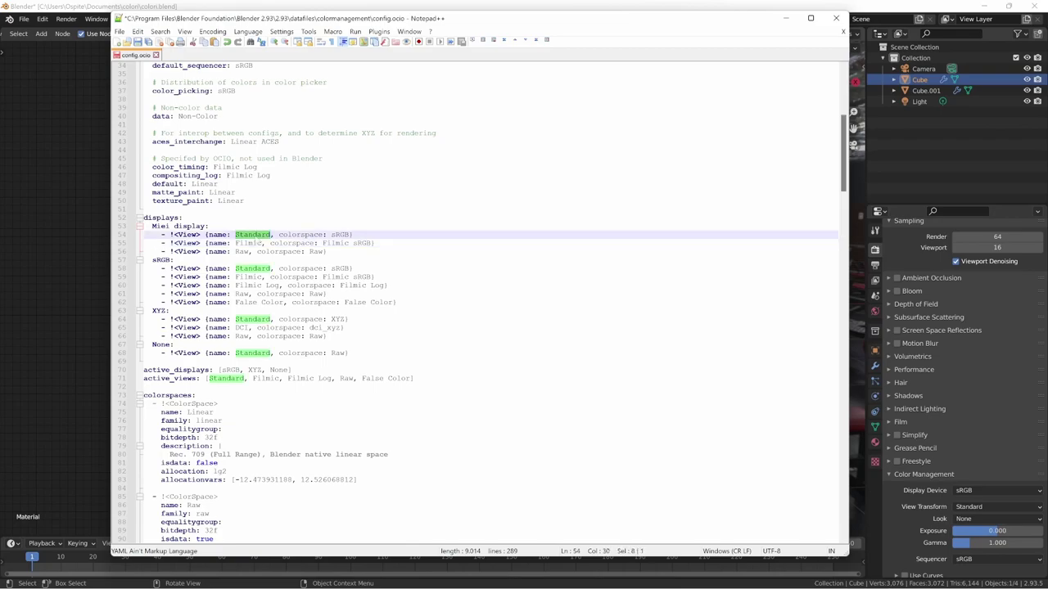
type("Cintiq")
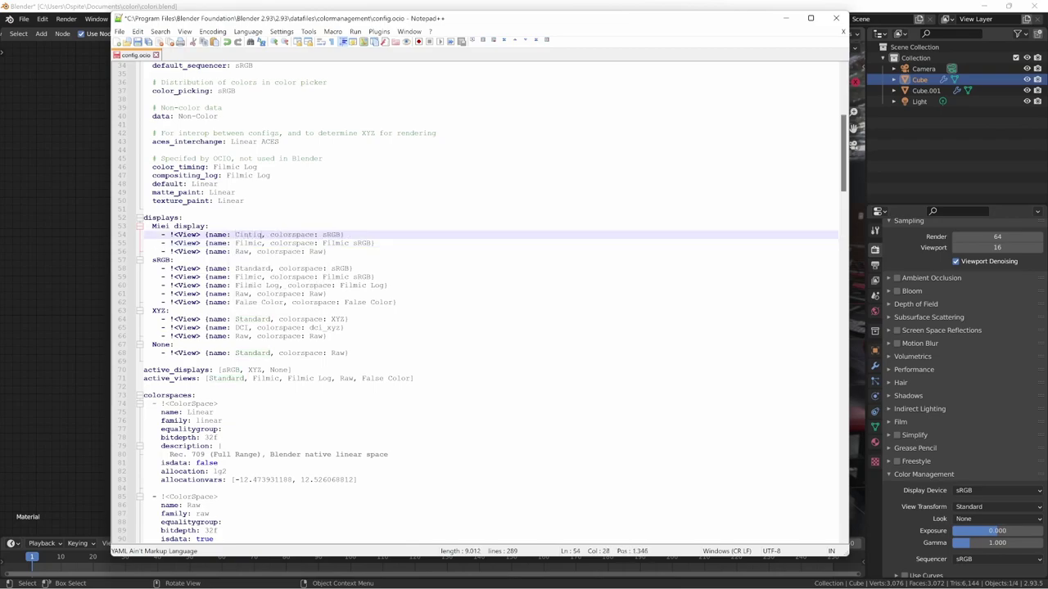
type(" Pro 24")
type(" sRGB")
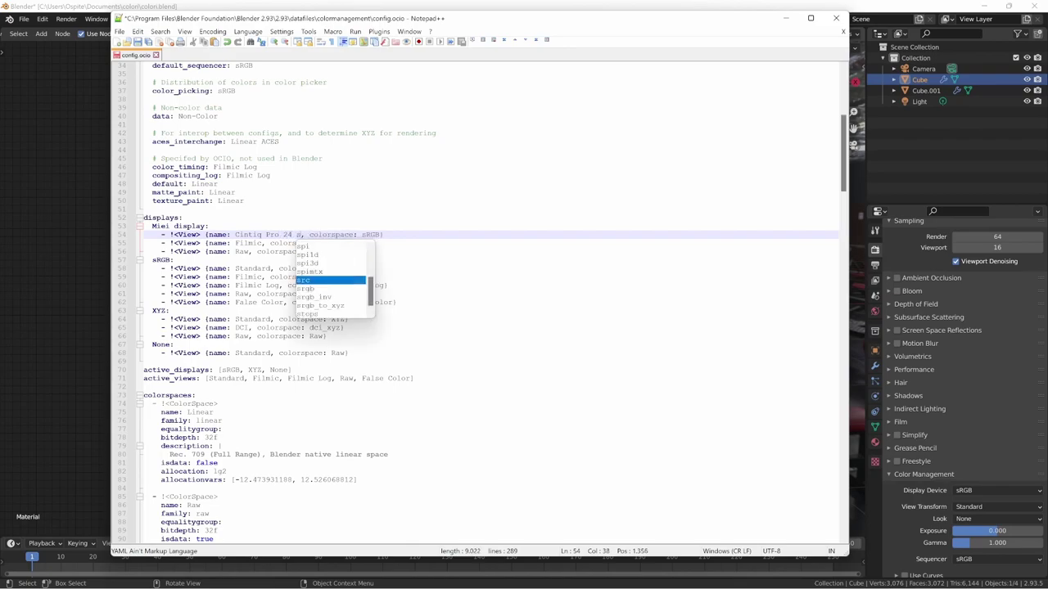
- Rename the Filmic view under Miei display as "Cintiq Pro 24 Filmic", reusing the name of the view above
key("ctrl+shift+Left")
key("ctrl+shift+Left")
key("ctrl+shift+Left")
key("ctrl+shift+Left")
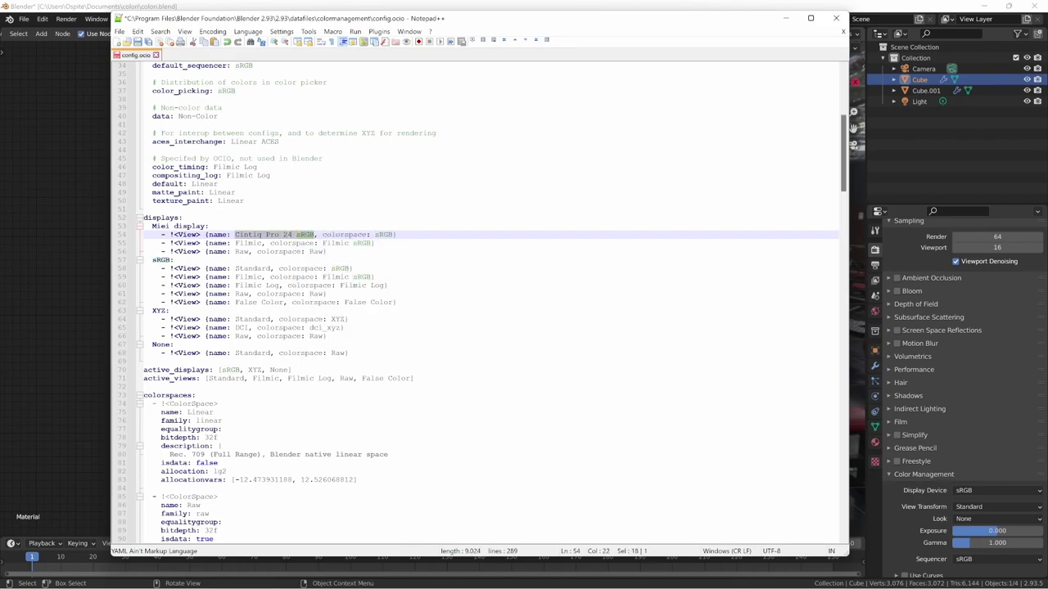
key("Down")
key("ctrl+shift+Right")
key("ctrl+v")
key("ctrl+shift+Left")
type("Filmic")
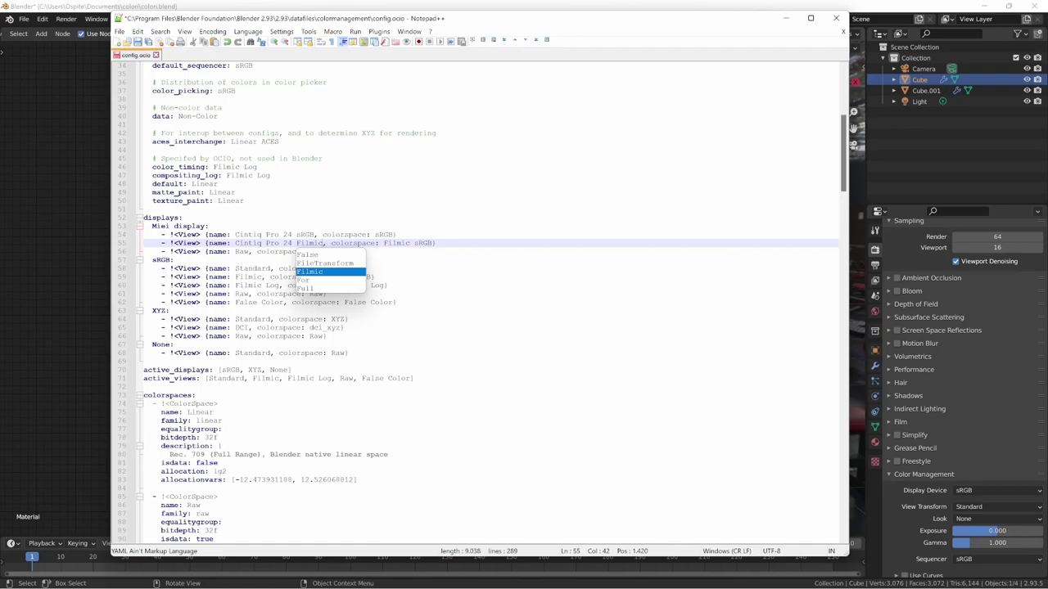
left_click(248, 269)
left_click(248, 276)
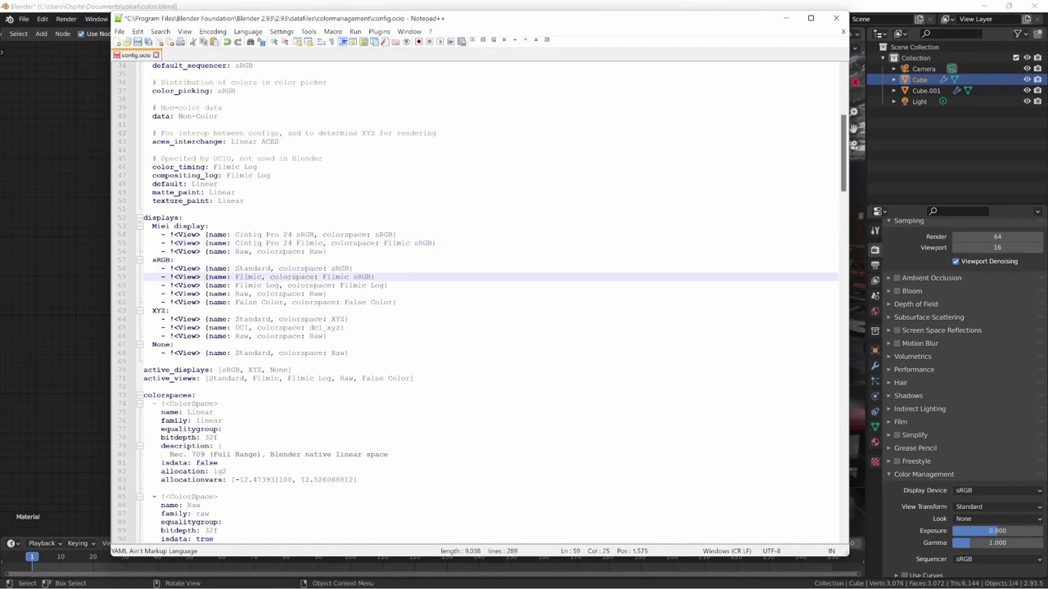
- Set the colorspaces of the two Cintiq views to their own names, "Cintiq Pro 24 sRGB" and "Cintiq Pro 24 Filmic"
left_click_drag(235, 235, 313, 235)
key("ctrl+c")
double_click(384, 234)
key("ctrl+v")
left_click_drag(235, 243, 436, 243)
key("ctrl+c")
key("ctrl+v")
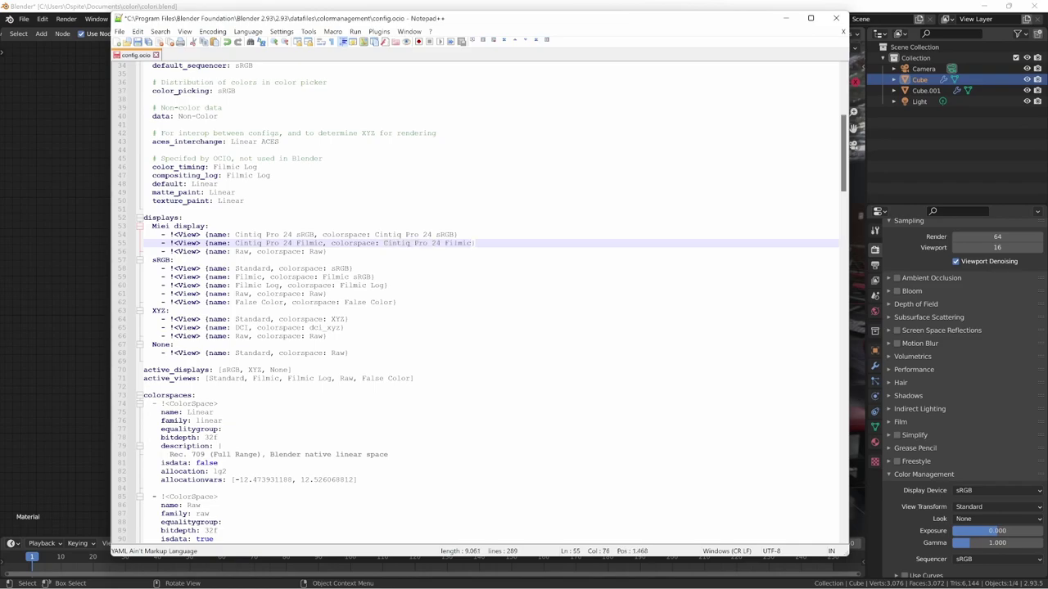
- Save config.ocio, relaunching Notepad++ in administrator mode to allow writing to the file
key("ctrl+s")
left_click(561, 347)
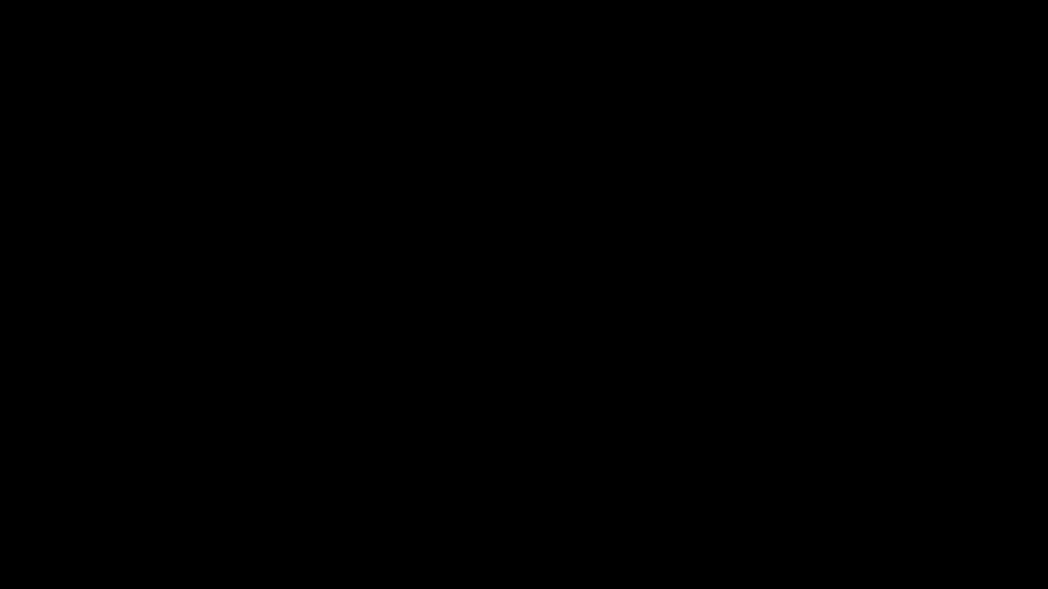
left_click_drag(437, 8, 480, 11)
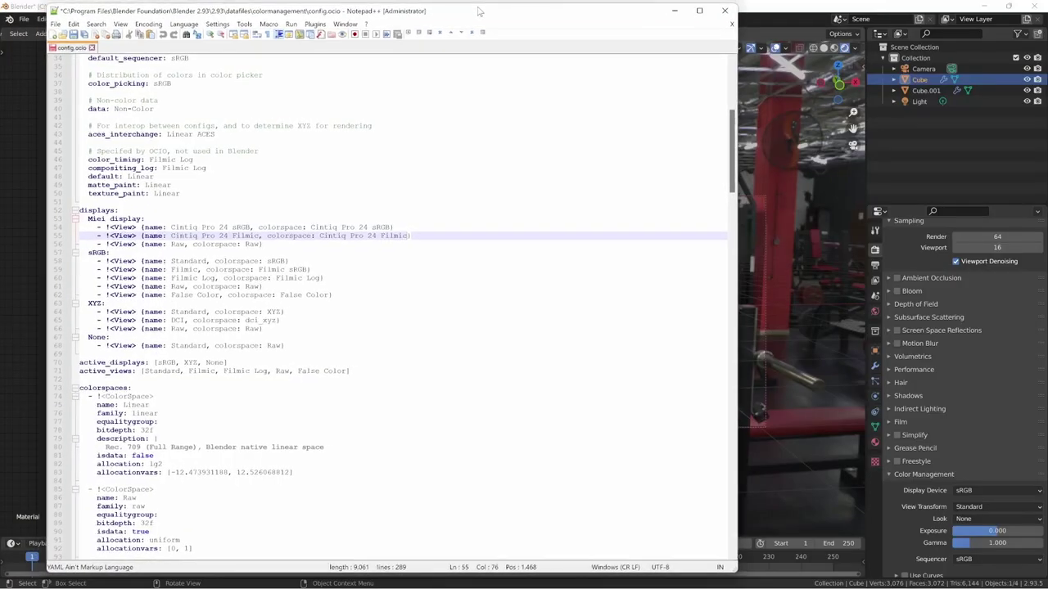
scroll(391, 307, "down", 4)
key("ctrl+s")
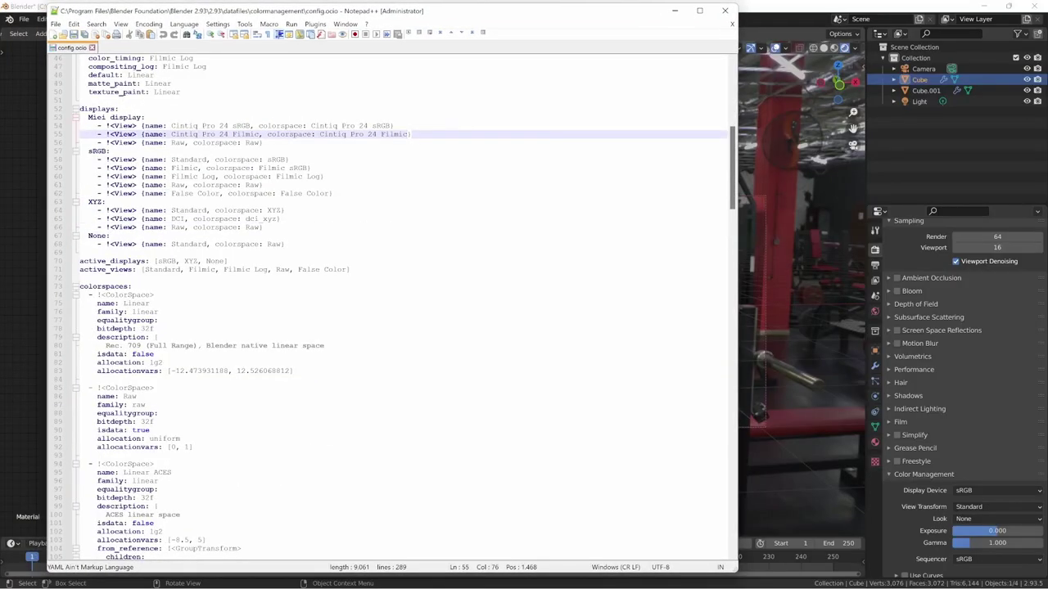
- Examine how the sRGB display's Standard view refers to the sRGB definition in the colorspaces section
scroll(327, 278, "up", 6)
left_click_drag(311, 278, 394, 279)
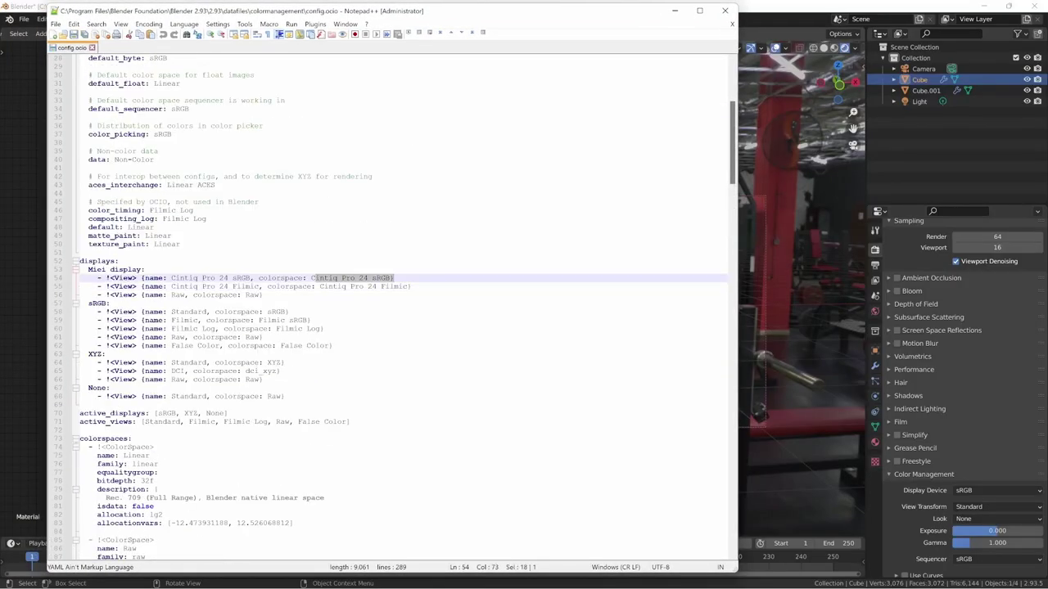
left_click(390, 282)
scroll(401, 307, "down", 6)
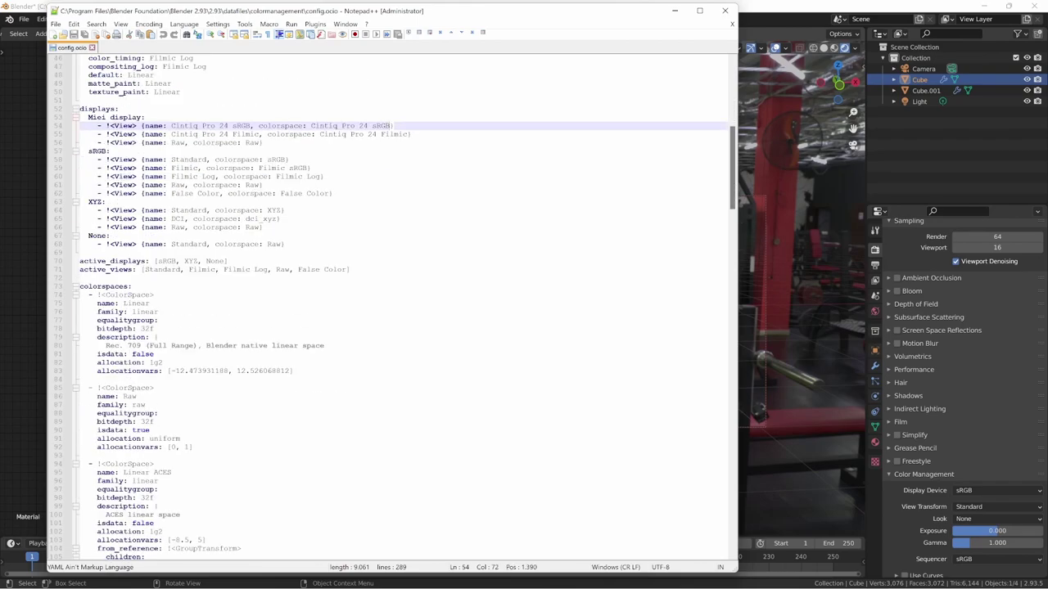
left_click(104, 286)
double_click(104, 286)
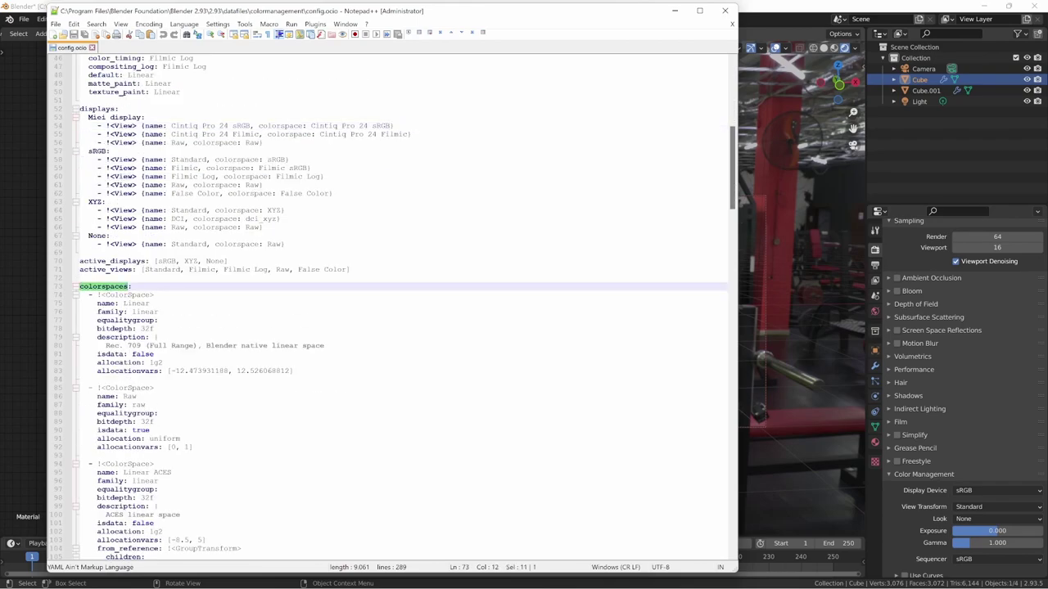
left_click(135, 295)
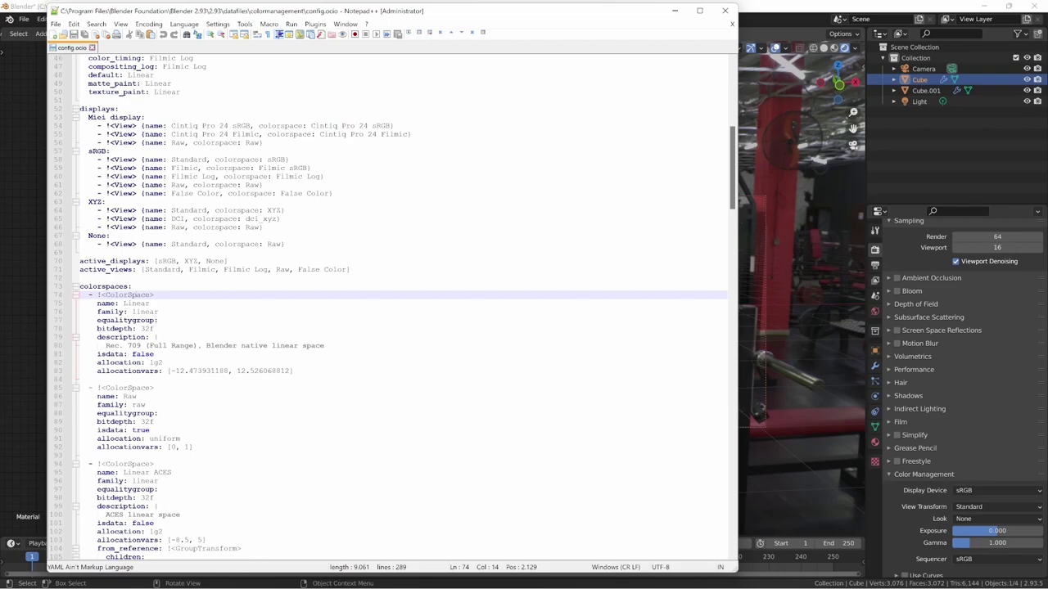
double_click(278, 160)
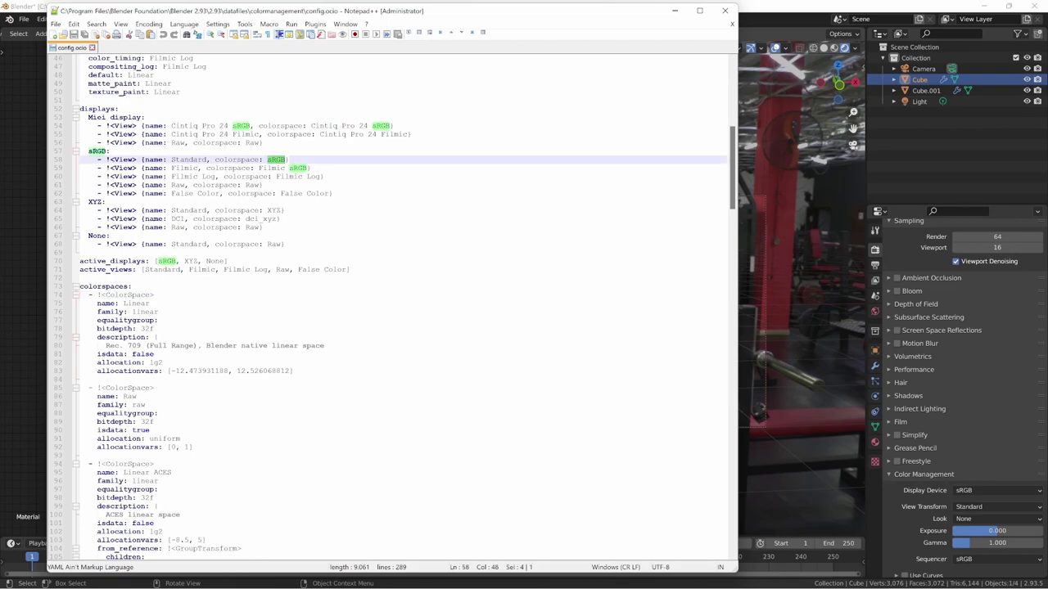
scroll(401, 307, "down", 15)
scroll(401, 307, "down", 14)
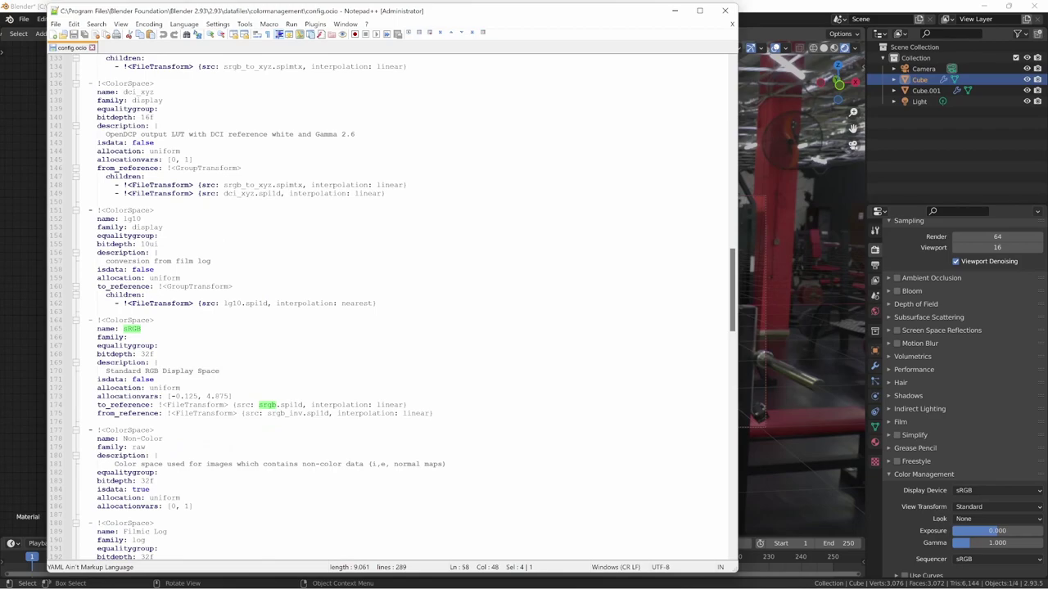
scroll(401, 307, "up", 20)
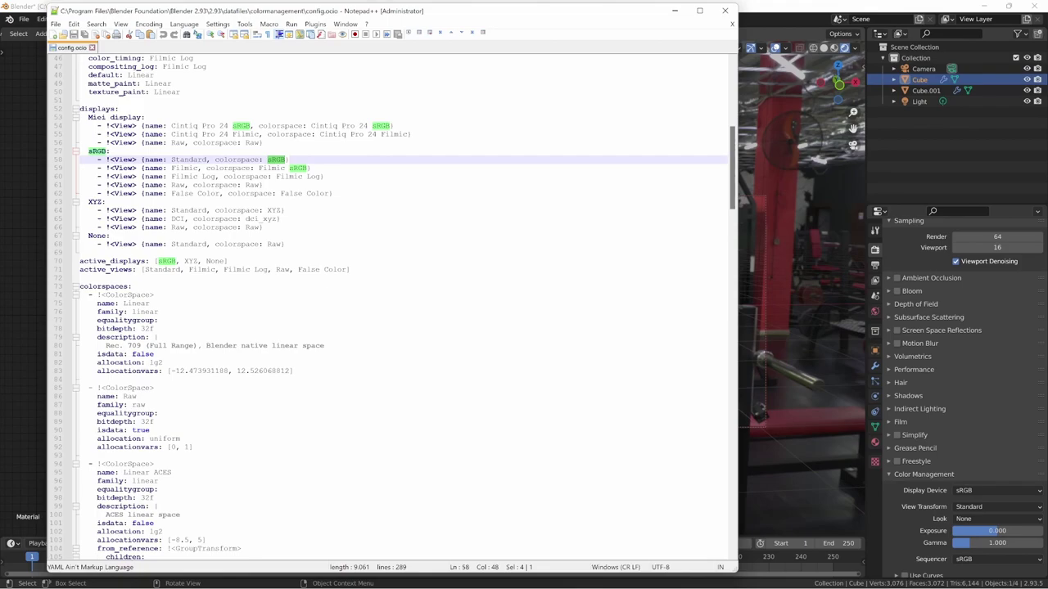
- Examine how the sRGB display's Filmic view refers to the Filmic sRGB definition in the colorspaces section
double_click(184, 168)
left_click(271, 168)
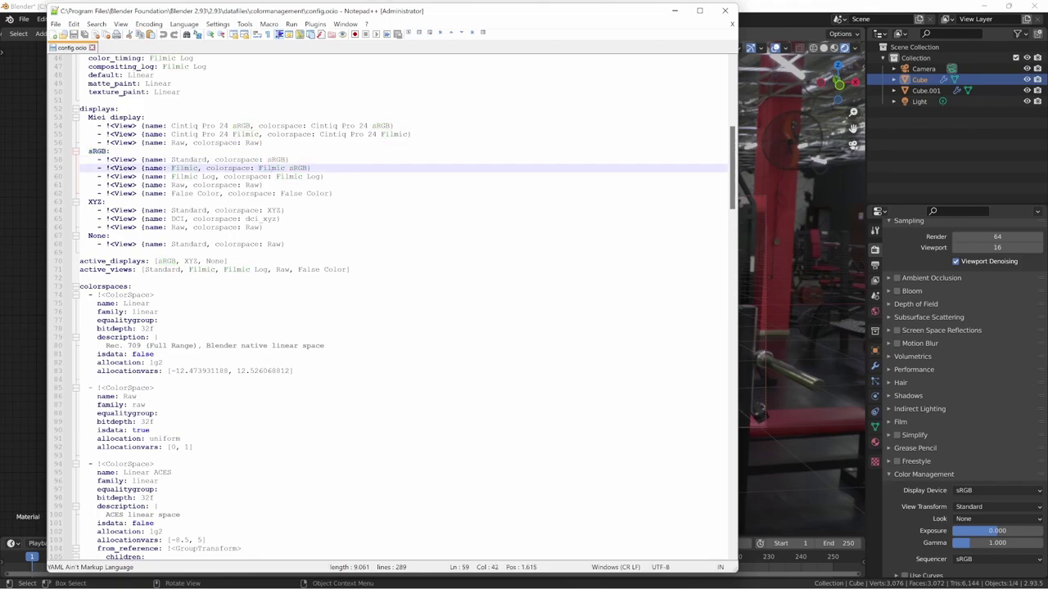
key("ctrl+shift+Right")
key("ctrl+shift+Right")
scroll(401, 307, "down", 14)
scroll(401, 307, "up", 16)
left_click(110, 286)
double_click(297, 218)
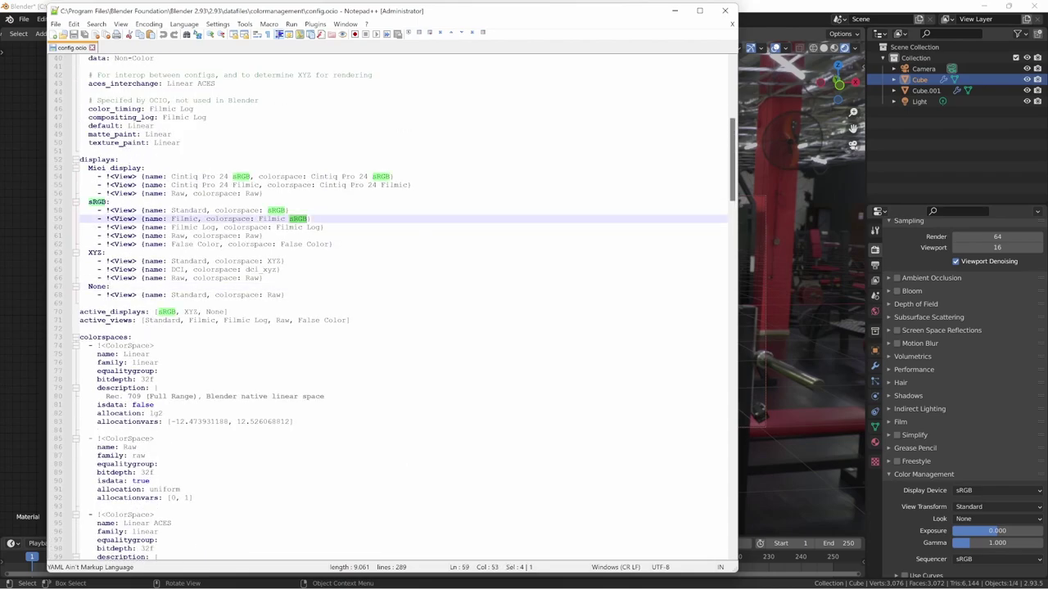
scroll(297, 219, "down", 15)
scroll(401, 307, "down", 20)
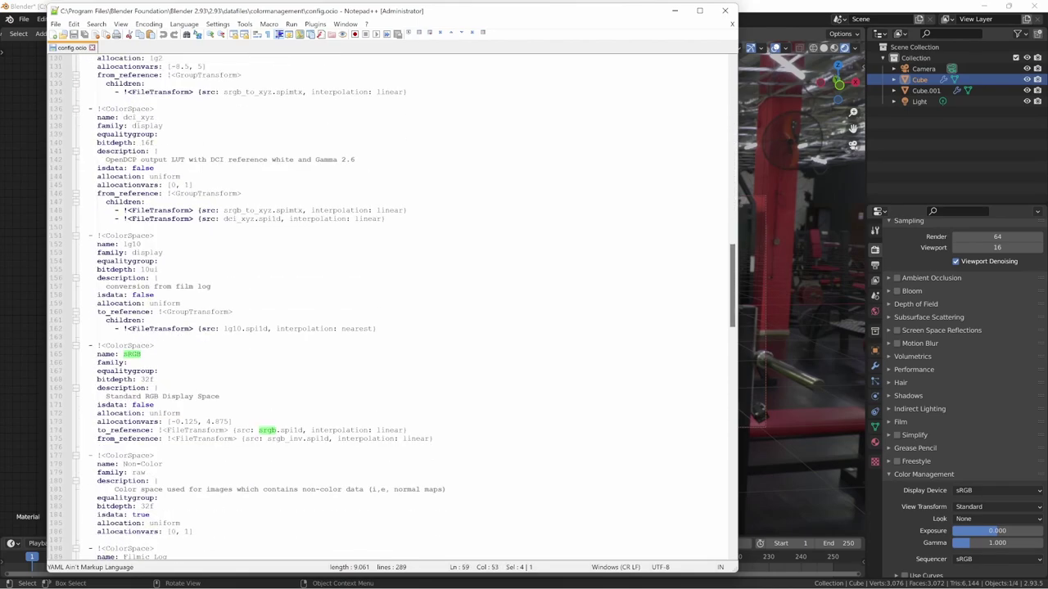
scroll(401, 307, "down", 11)
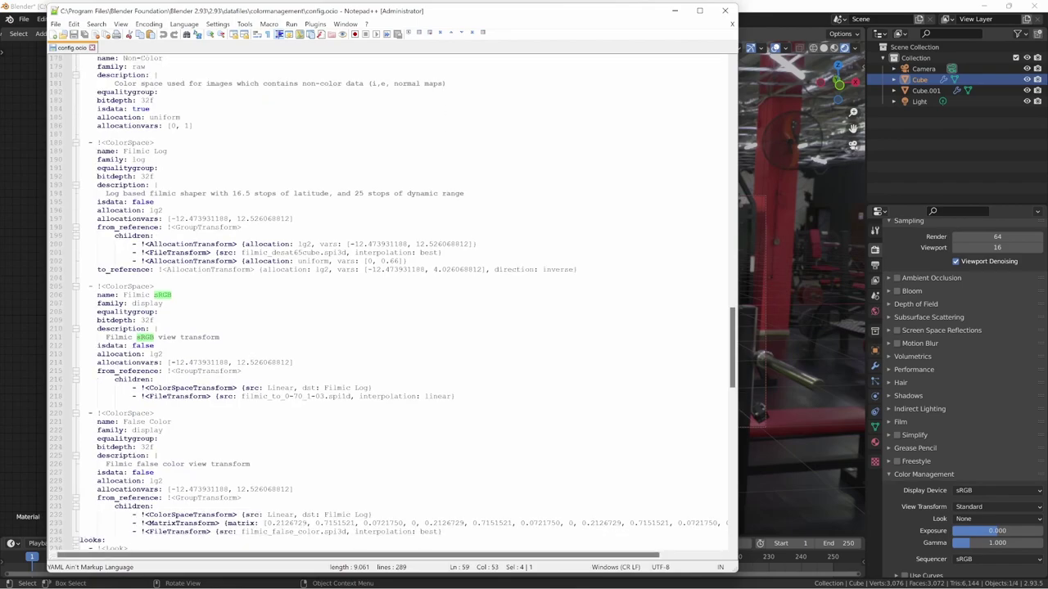
scroll(401, 307, "down", 3)
- Duplicate the complete sRGB ColorSpace block to the start of the colorspaces section, above the Linear block
scroll(401, 307, "up", 14)
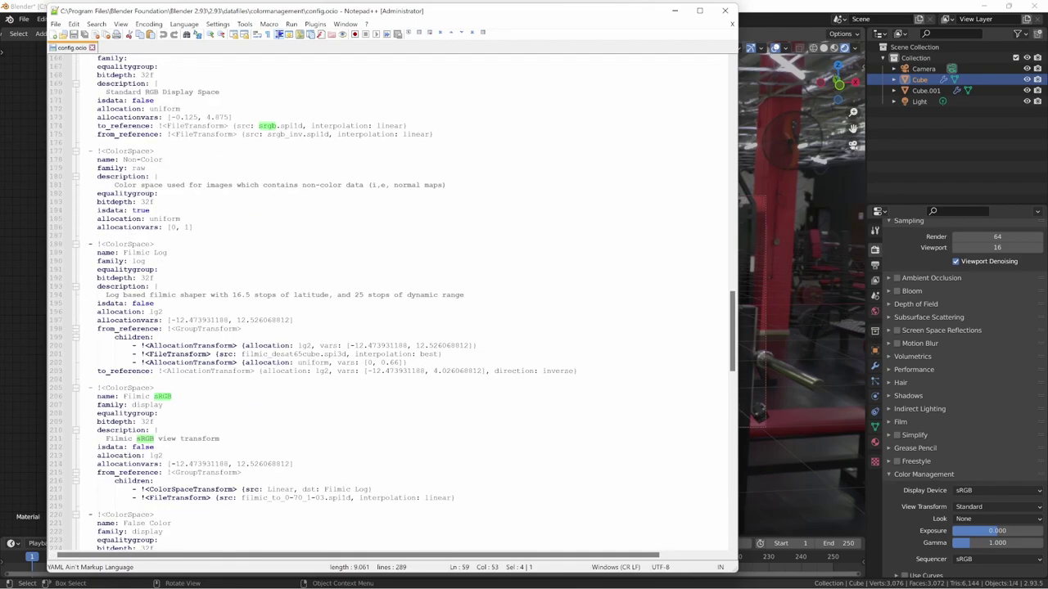
left_click_drag(432, 312, 80, 218)
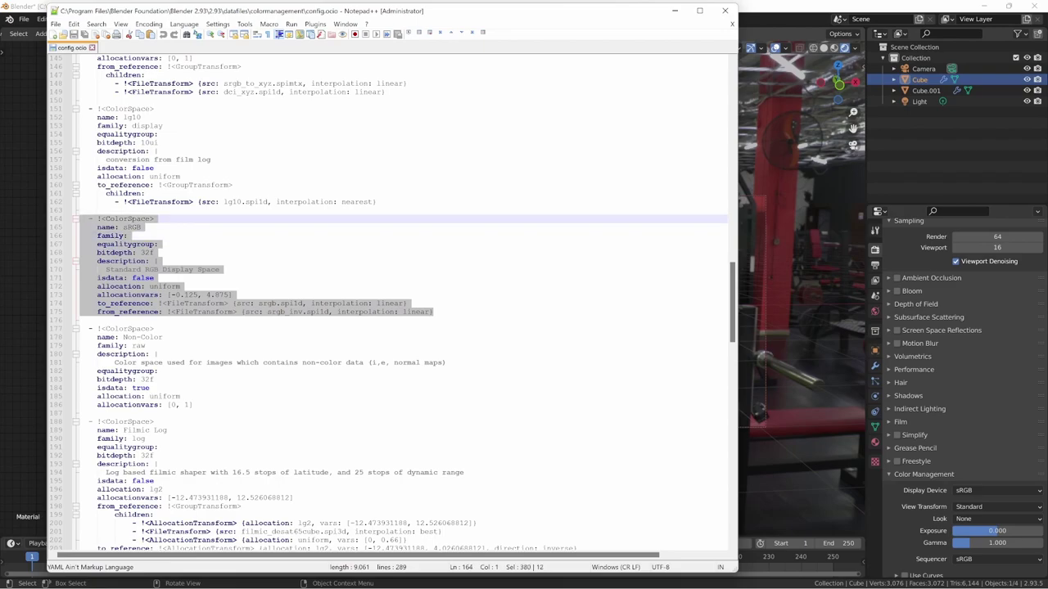
scroll(389, 303, "up", 20)
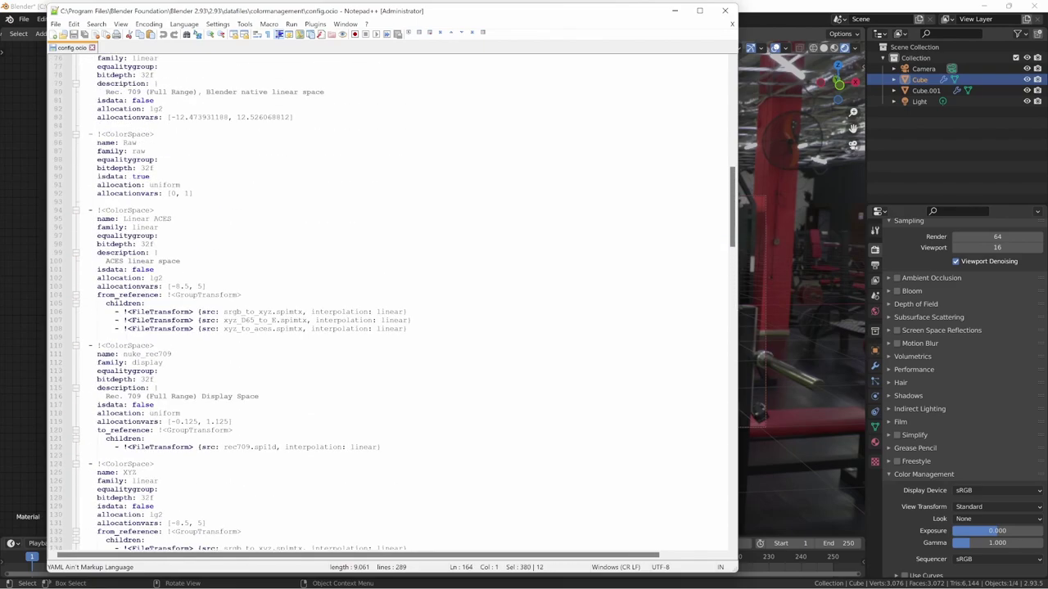
left_click(348, 260)
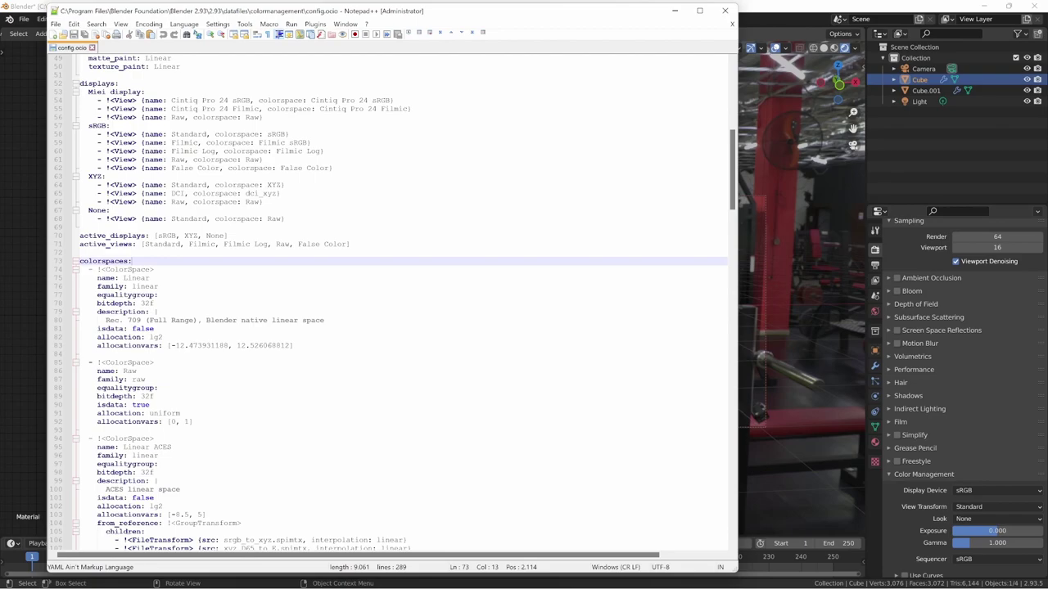
key("Return")
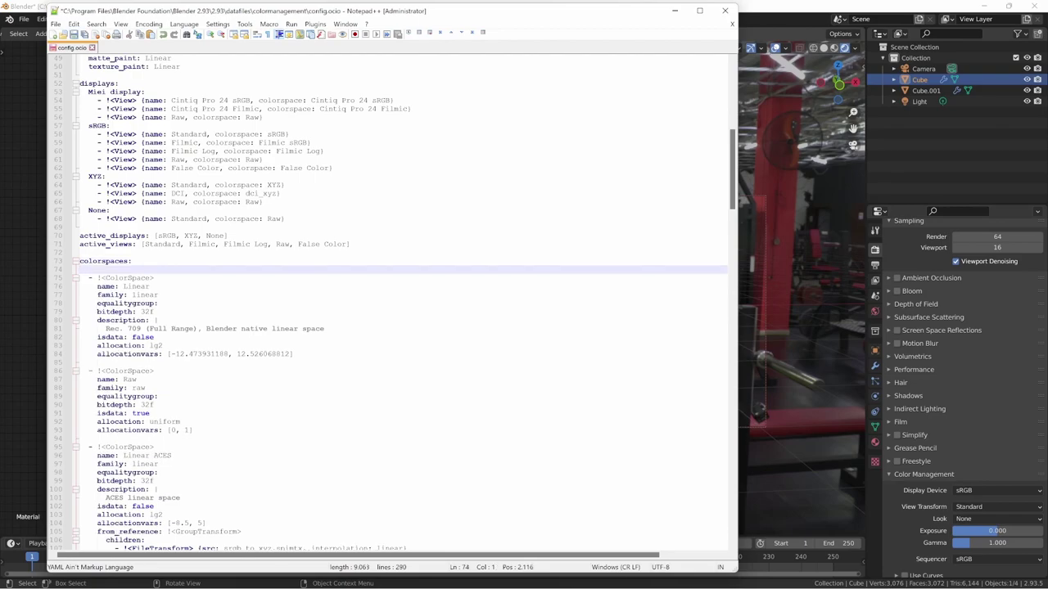
key("ctrl+v")
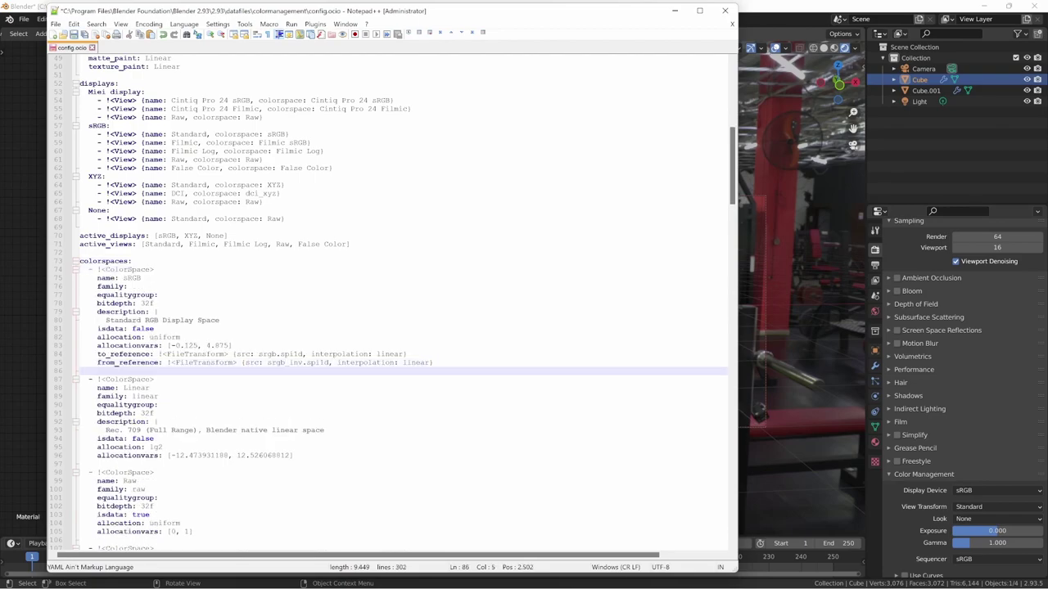
- Rename the duplicated sRGB colorspace as "Cintiq Pro 24 sRGB", copying the name from the matching Miei display view
double_click(131, 277)
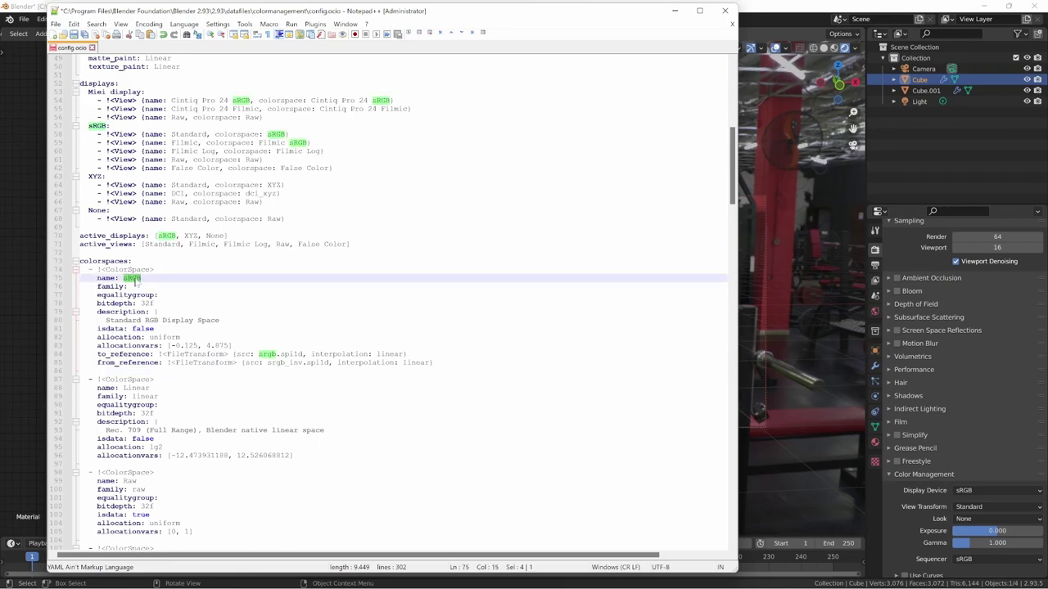
left_click(345, 99)
left_click_drag(311, 100, 391, 100)
key("ctrl+c")
double_click(131, 278)
key("ctrl+v")
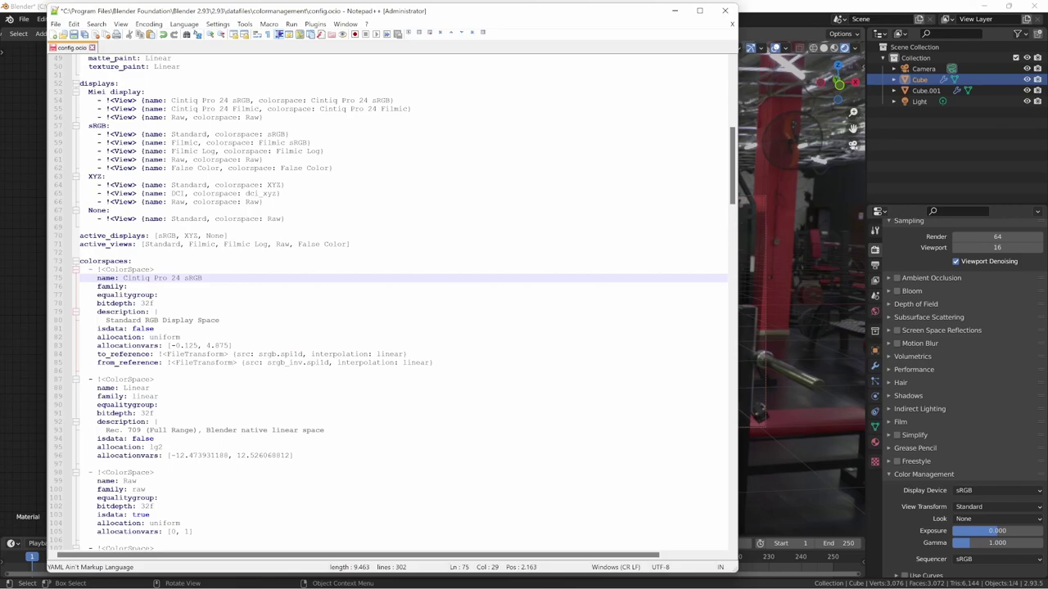
- Change the description of the Cintiq Pro 24 sRGB colorspace to "Cintiq Pro 24 sRGB Display Space"
double_click(122, 320)
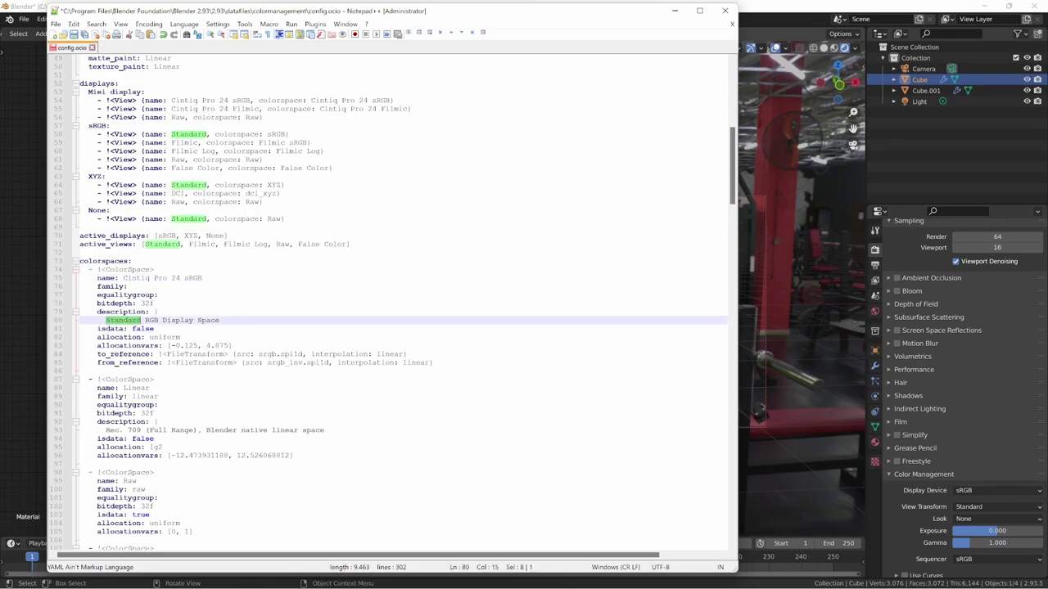
type("Cintiq Pro 24 s")
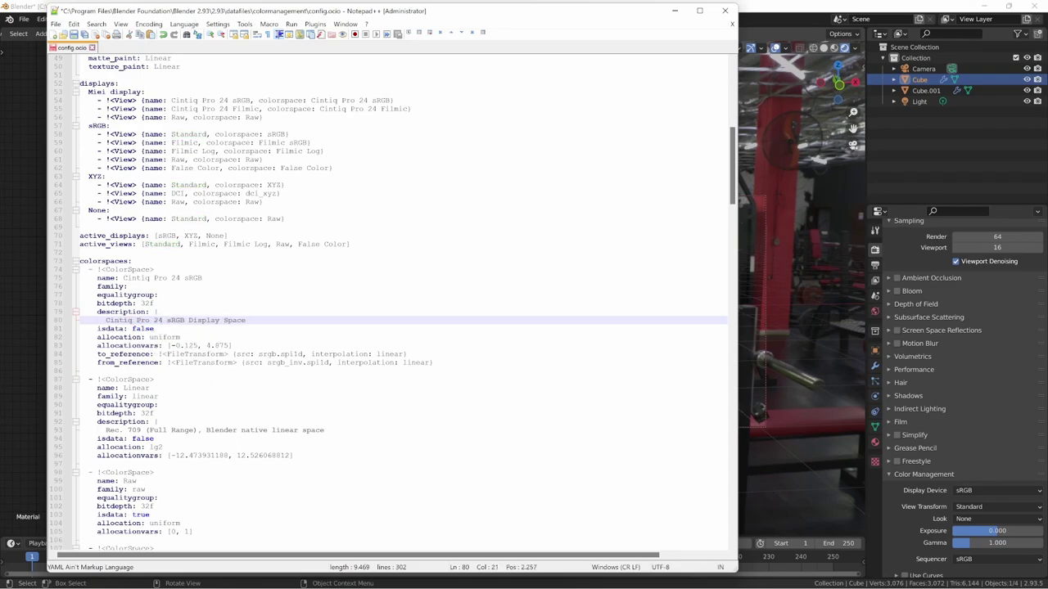
- Duplicate the complete Filmic sRGB ColorSpace block between the Cintiq Pro 24 sRGB and Linear blocks, followed by a blank line
scroll(401, 302, "down", 20)
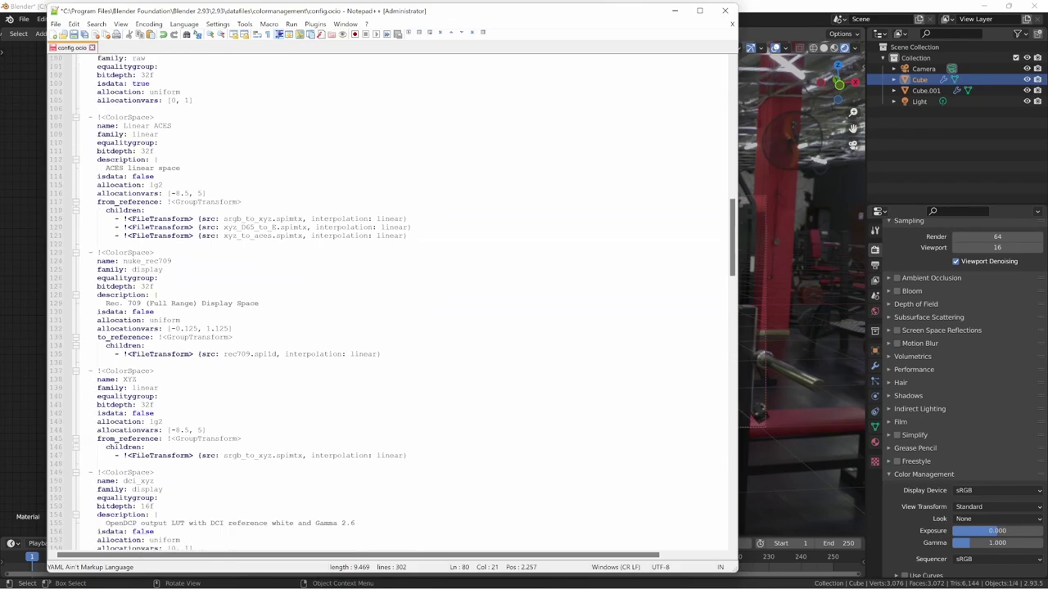
scroll(389, 303, "down", 7)
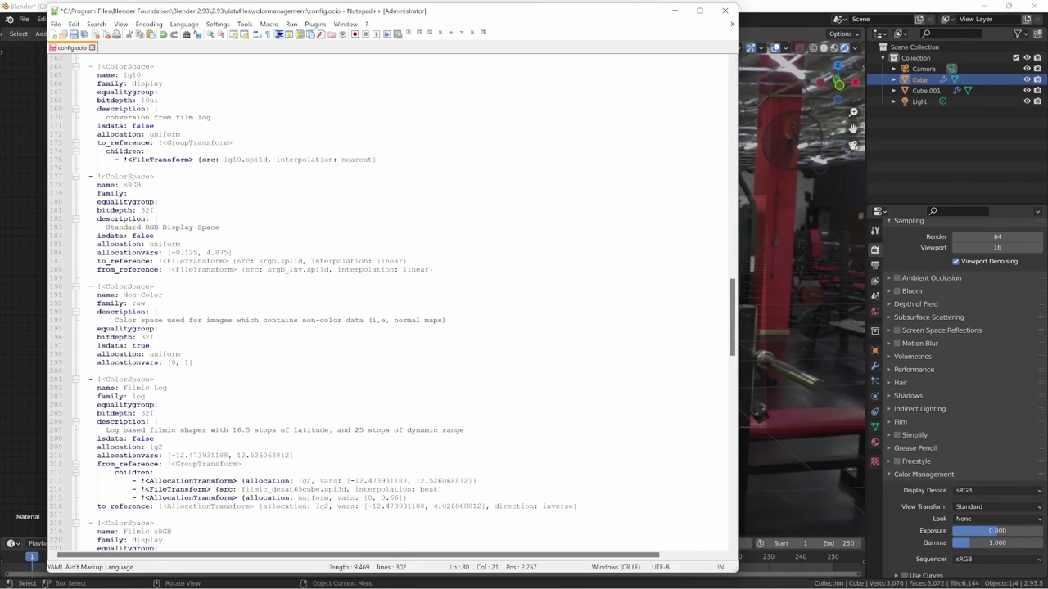
scroll(402, 303, "down", 9)
left_click_drag(454, 405, 82, 295)
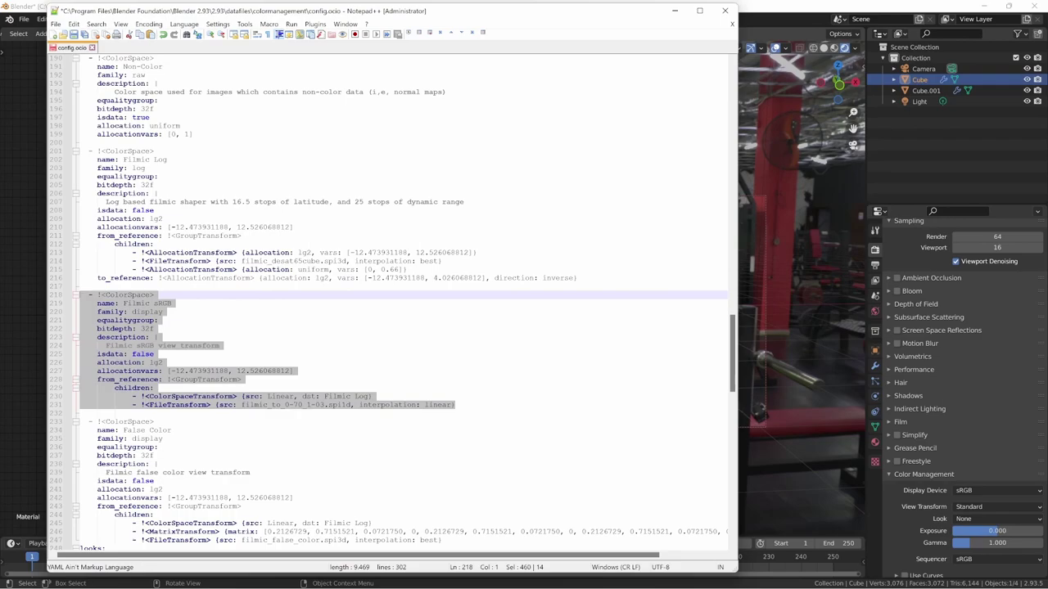
scroll(401, 303, "up", 20)
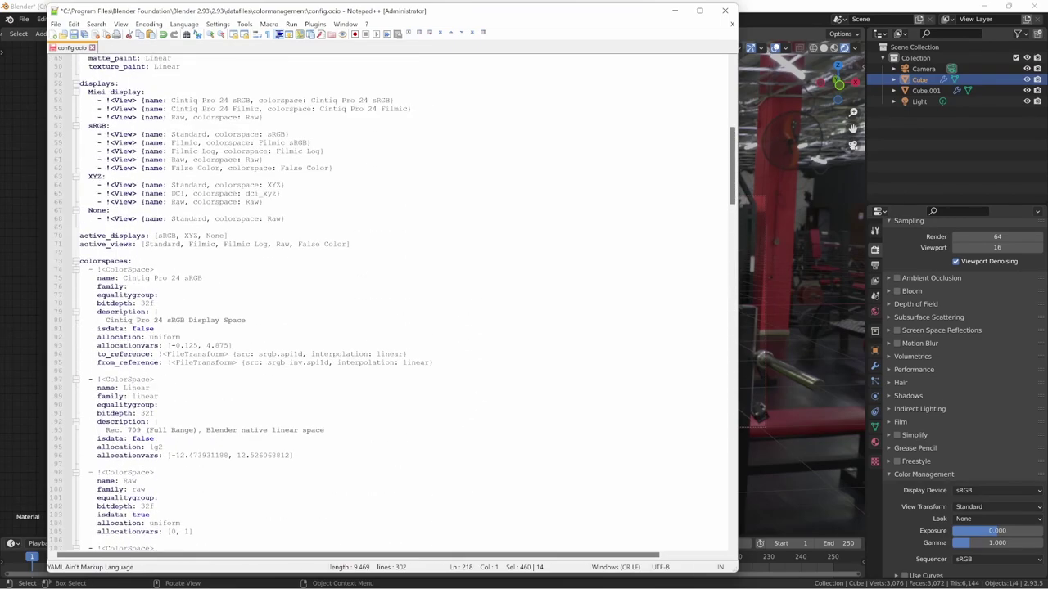
left_click(80, 372)
key("ctrl+v")
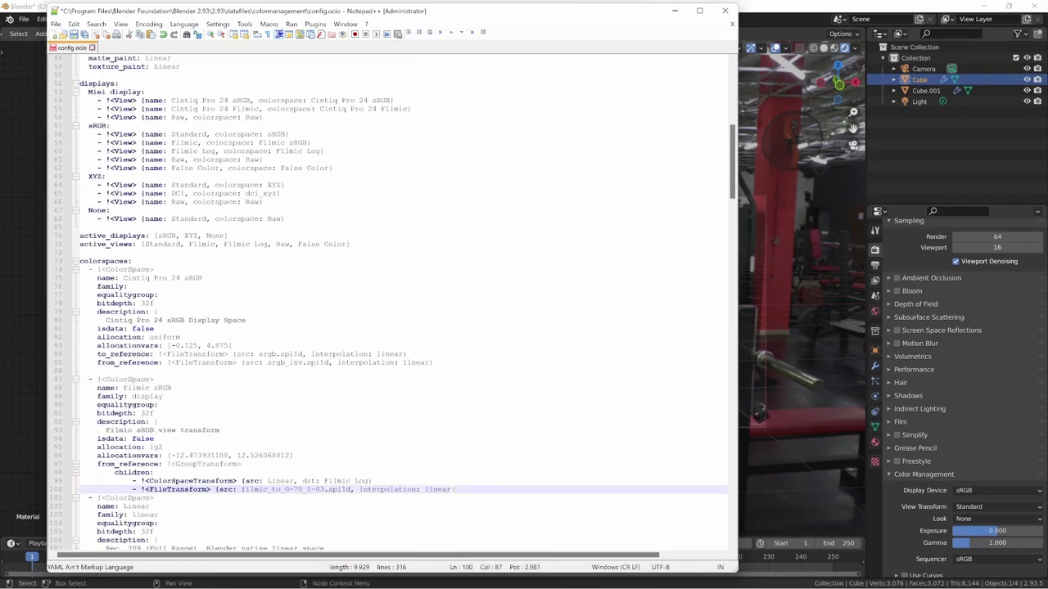
key("Return")
- Rename the duplicated Filmic sRGB colorspace as "Cintiq Pro 24 Filmic", copying the name from the matching Miei display view
left_click_drag(320, 109, 407, 108)
key("ctrl+c")
left_click_drag(122, 388, 171, 388)
key("ctrl+v")
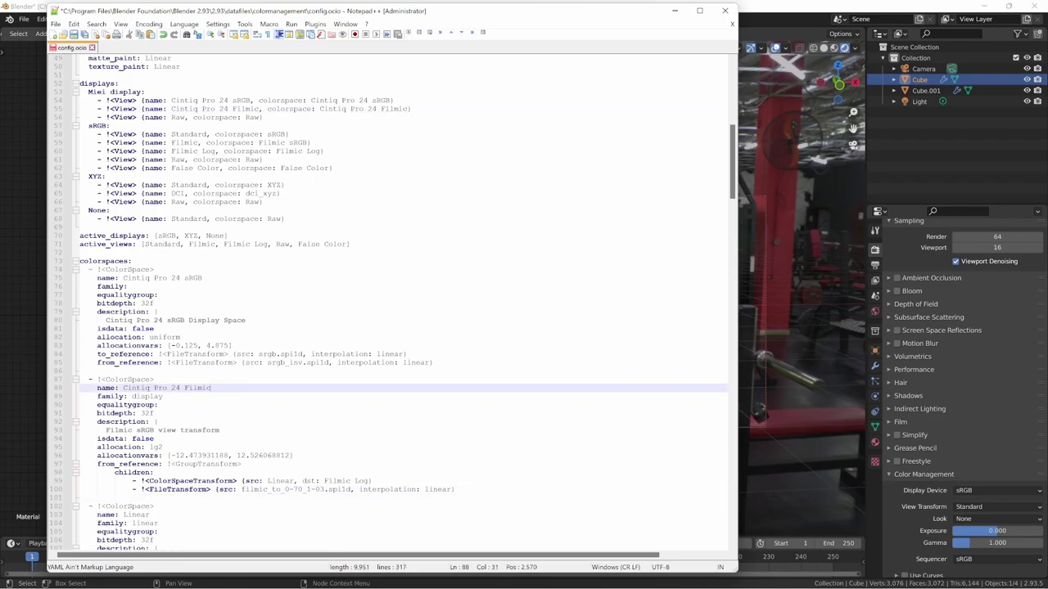
- Prefix the Cintiq Pro 24 Filmic colorspace's description so it reads "Cintiq Pro 24 Filmic sRGB view transform"
left_click_drag(106, 320, 162, 320)
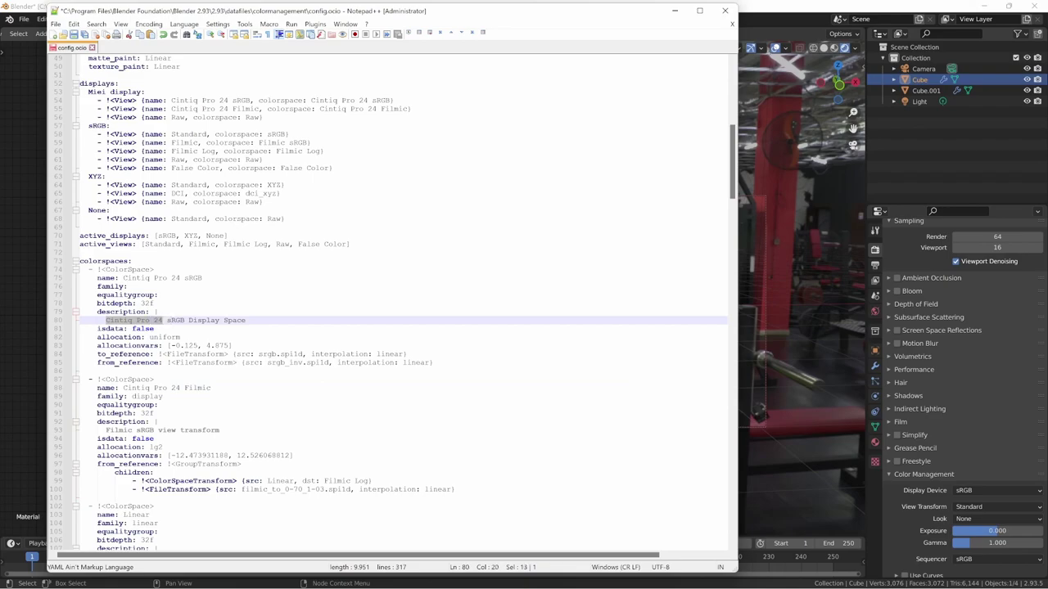
double_click(120, 430)
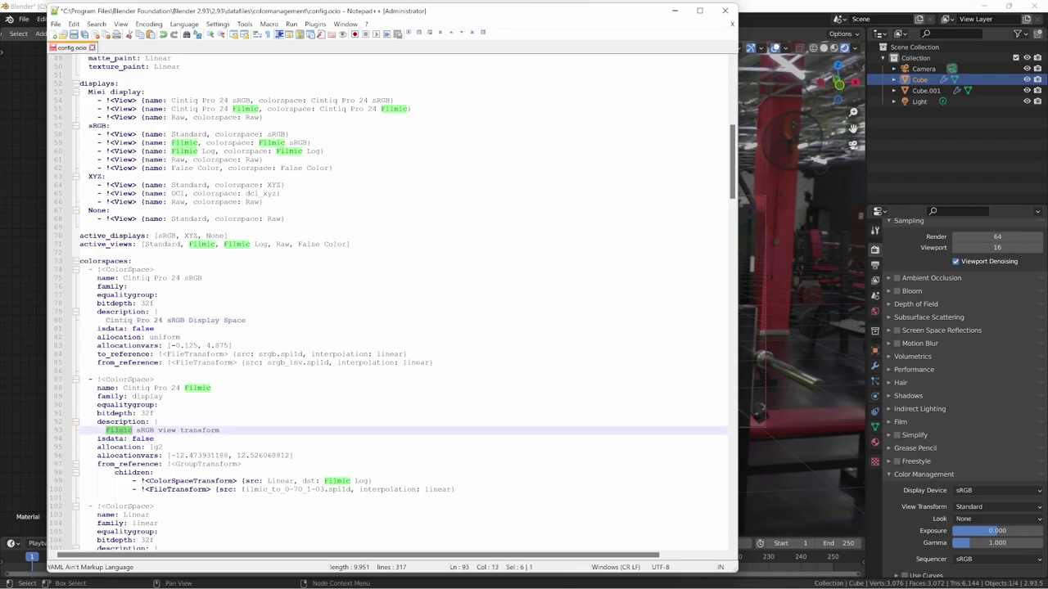
left_click(106, 431)
key("ctrl+v")
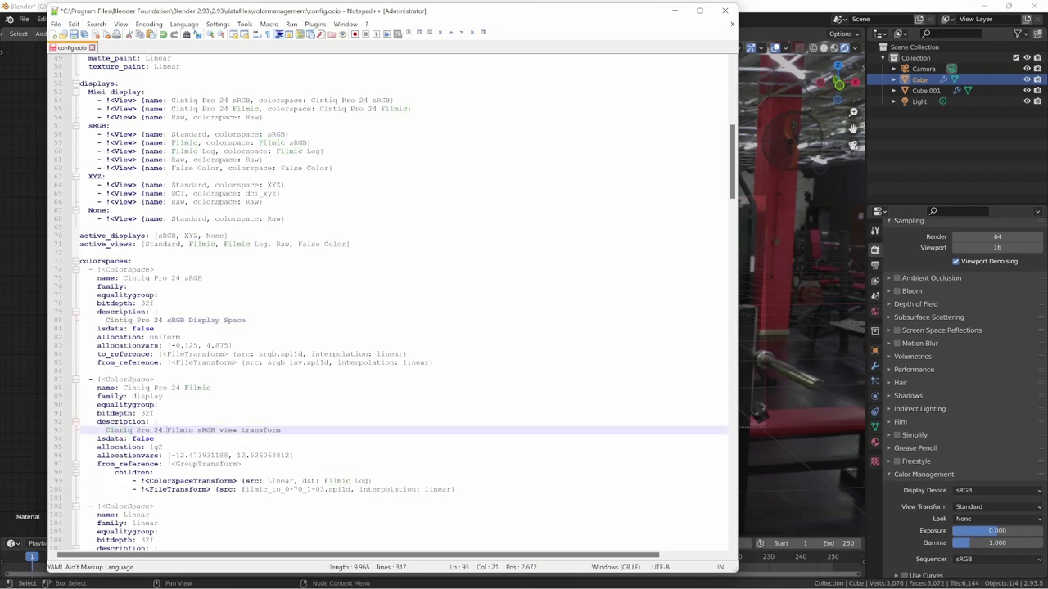
scroll(404, 303, "down", 1)
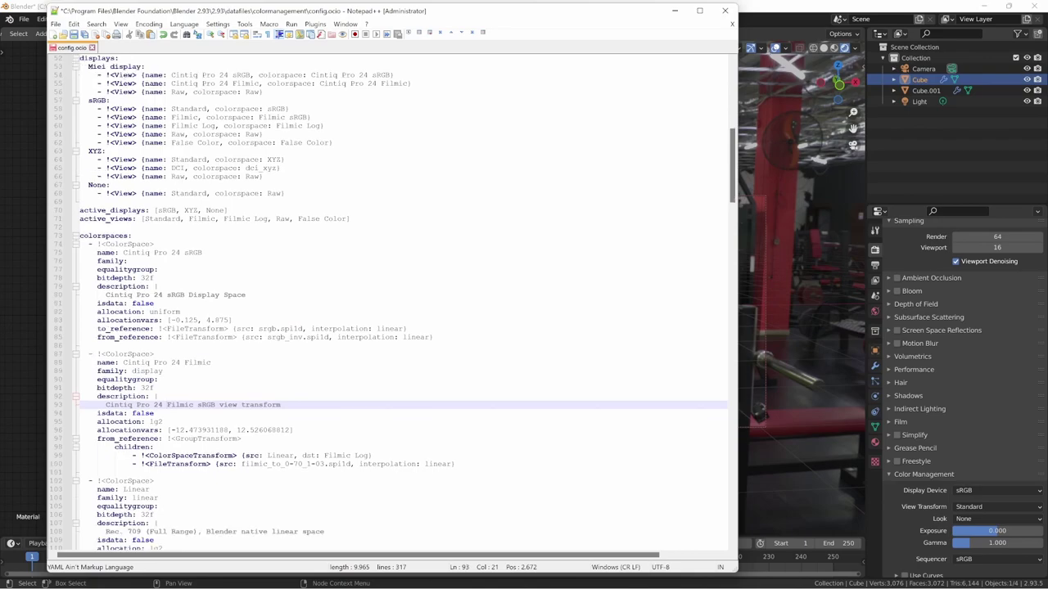
scroll(404, 303, "down", 1)
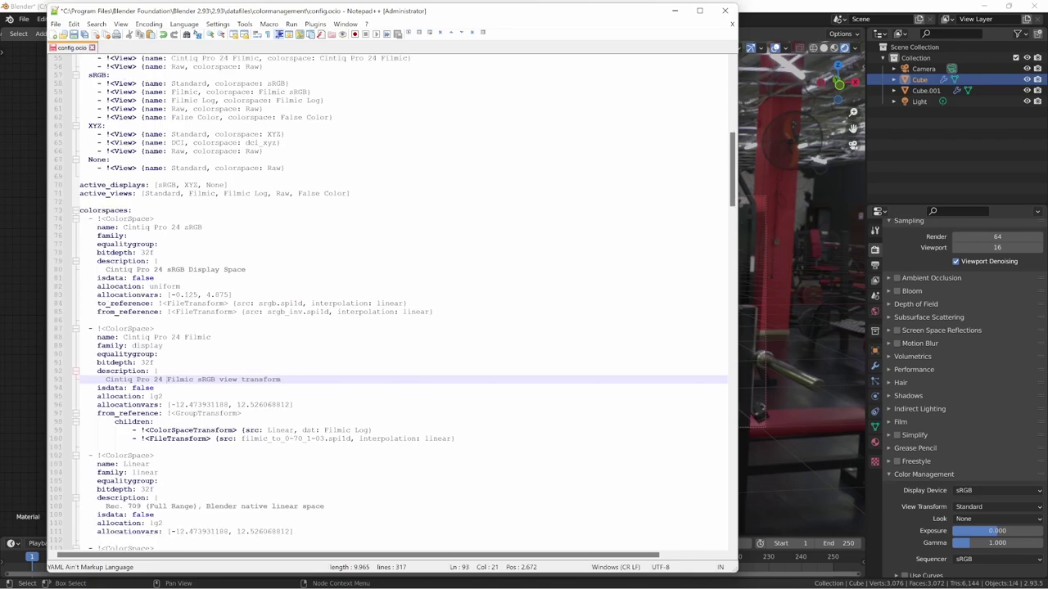
scroll(404, 303, "up", 1)
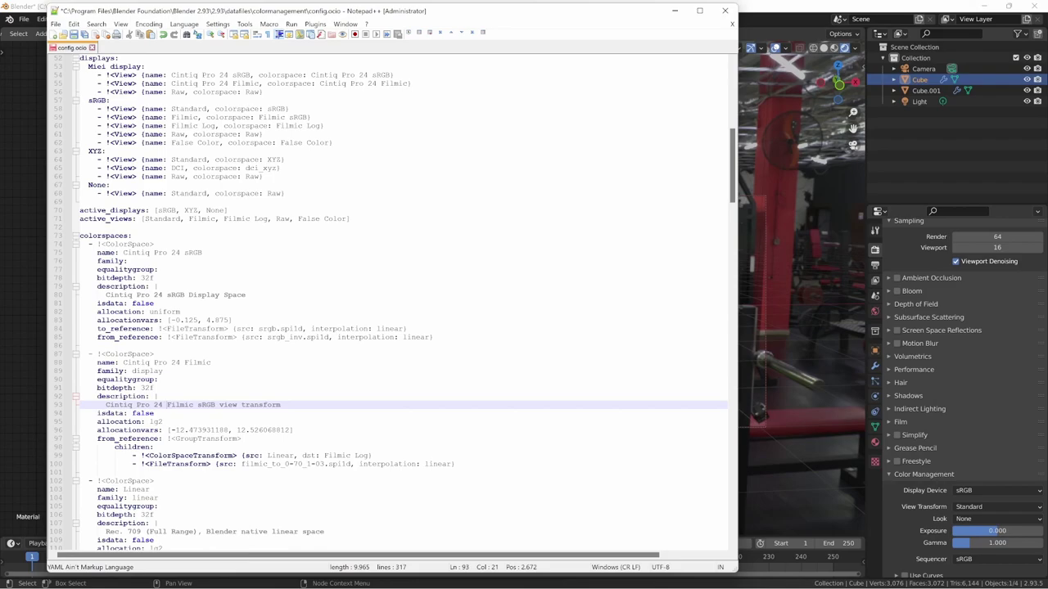
key("Right")
left_click(244, 109)
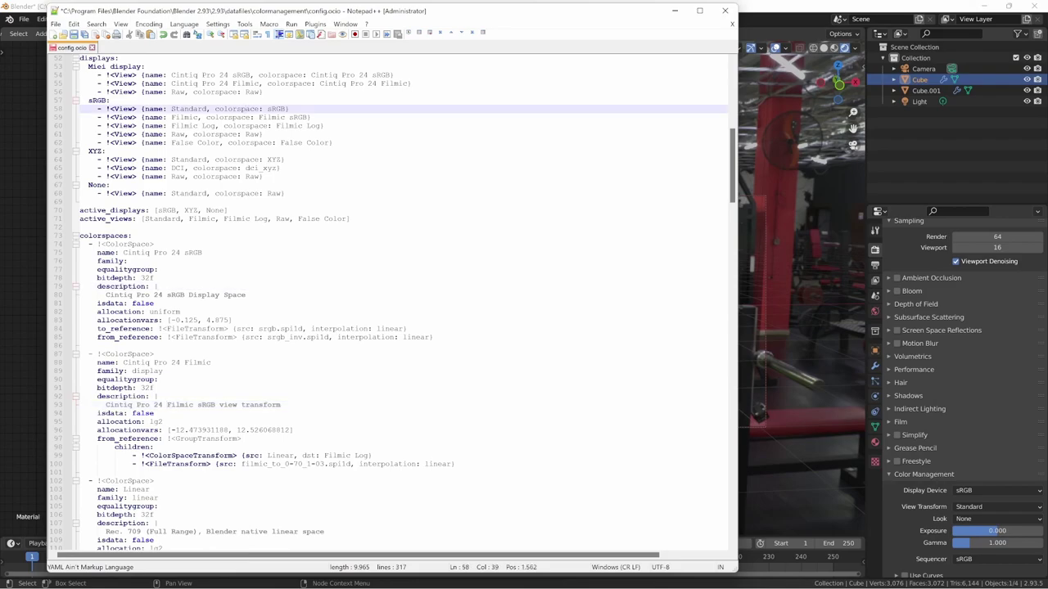
- Add "Miei display" as the first entry of the active_displays list, copying the name from the displays section
scroll(400, 303, "up", 2)
scroll(401, 303, "up", 1)
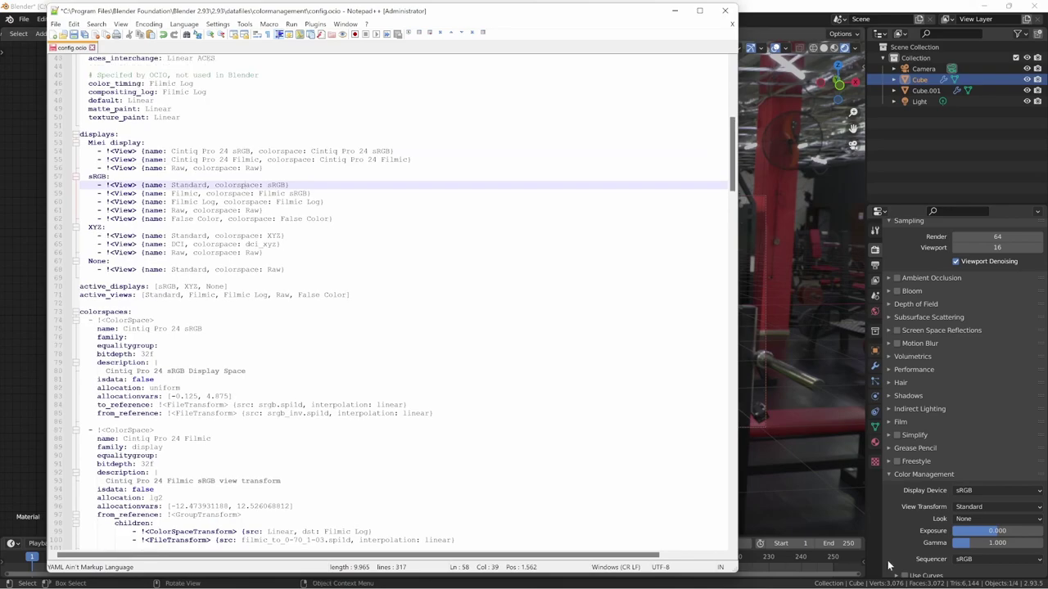
left_click(124, 288)
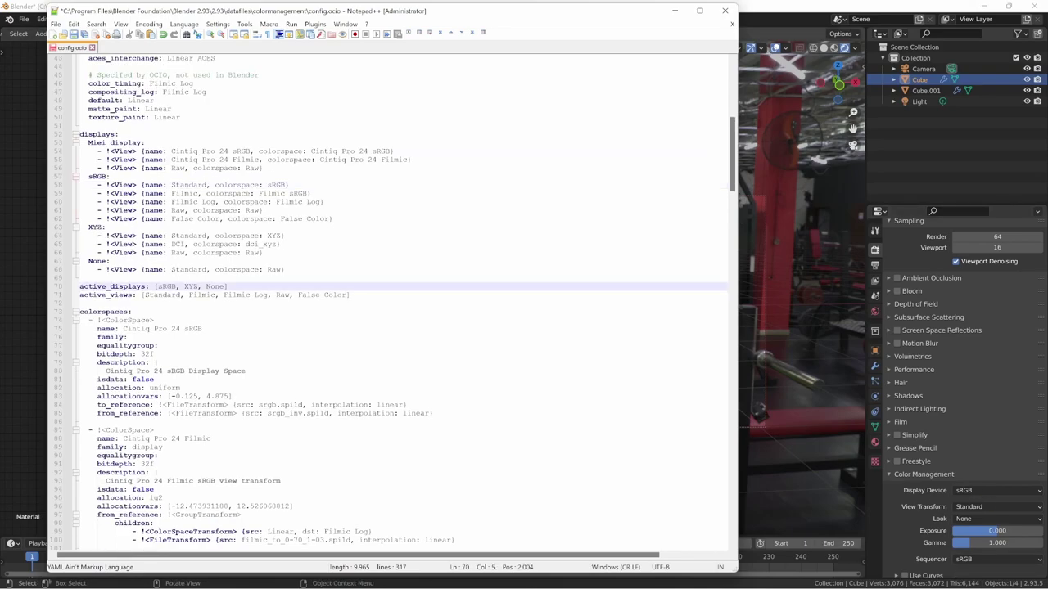
double_click(124, 289)
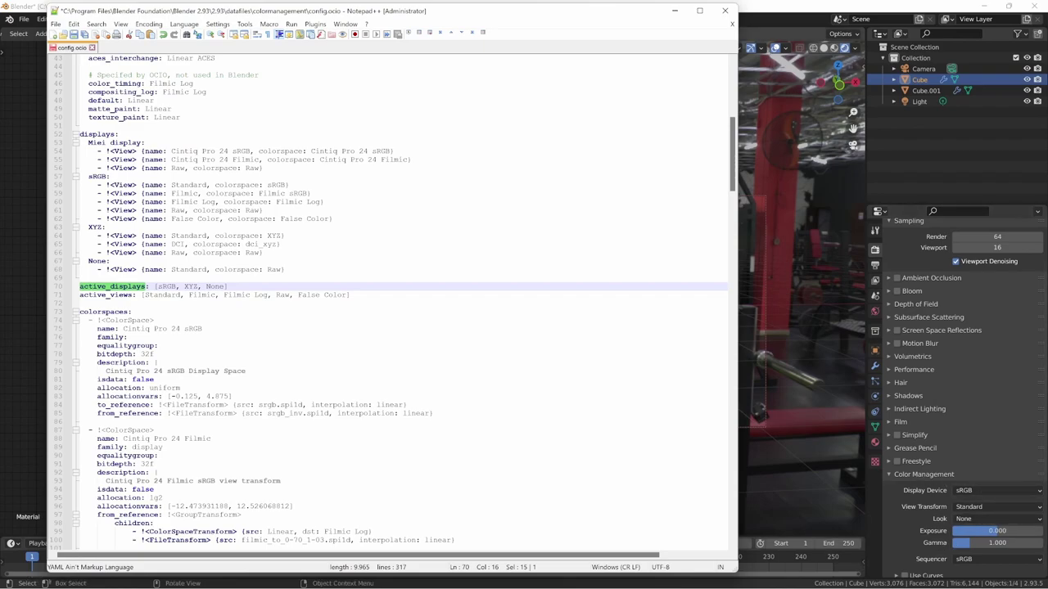
left_click_drag(88, 142, 135, 142)
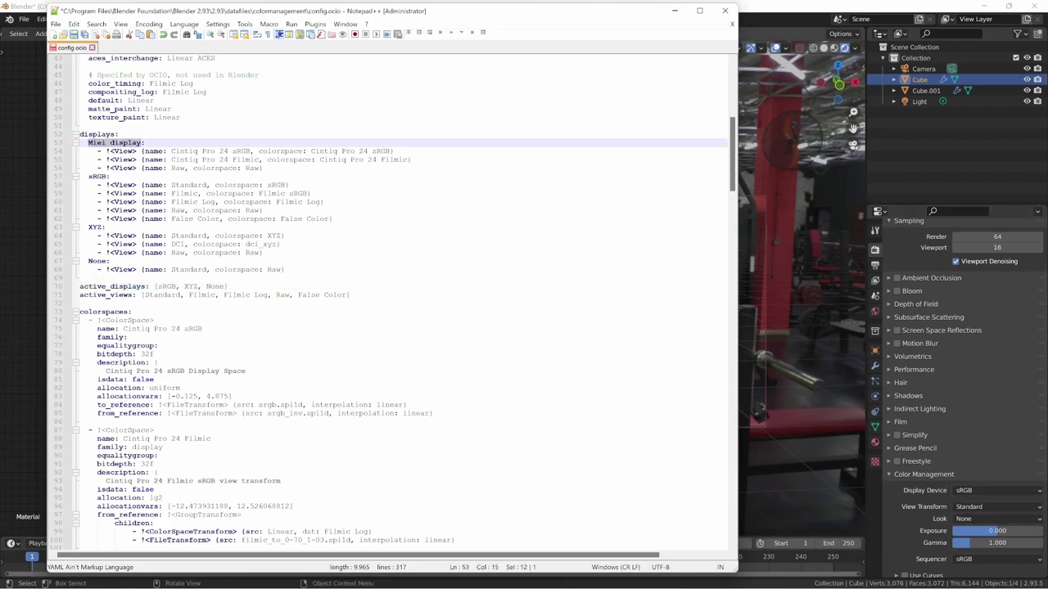
key("ctrl+c")
left_click(155, 288)
key("ctrl+v")
type(",")
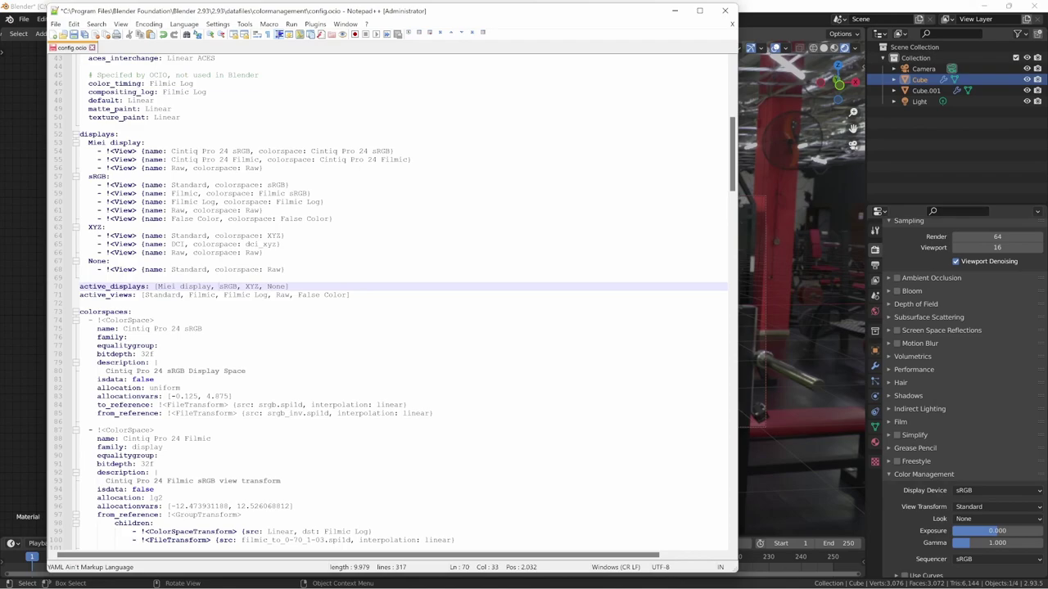
- Add "Cintiq Pro 24 sRGB" as the first entry of the active_views list, before Standard
double_click(105, 295)
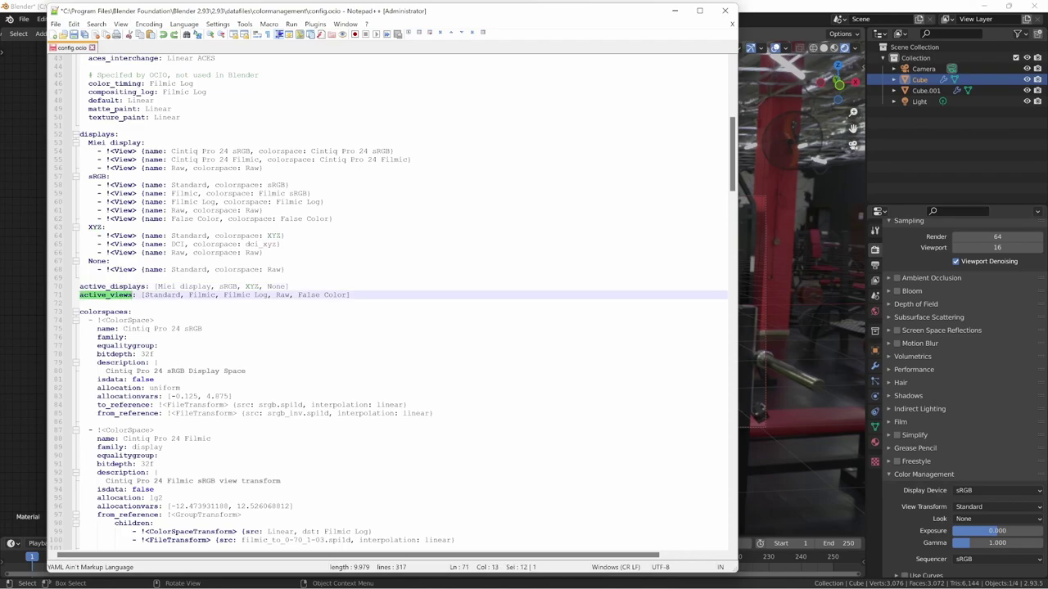
left_click_drag(171, 151, 251, 151)
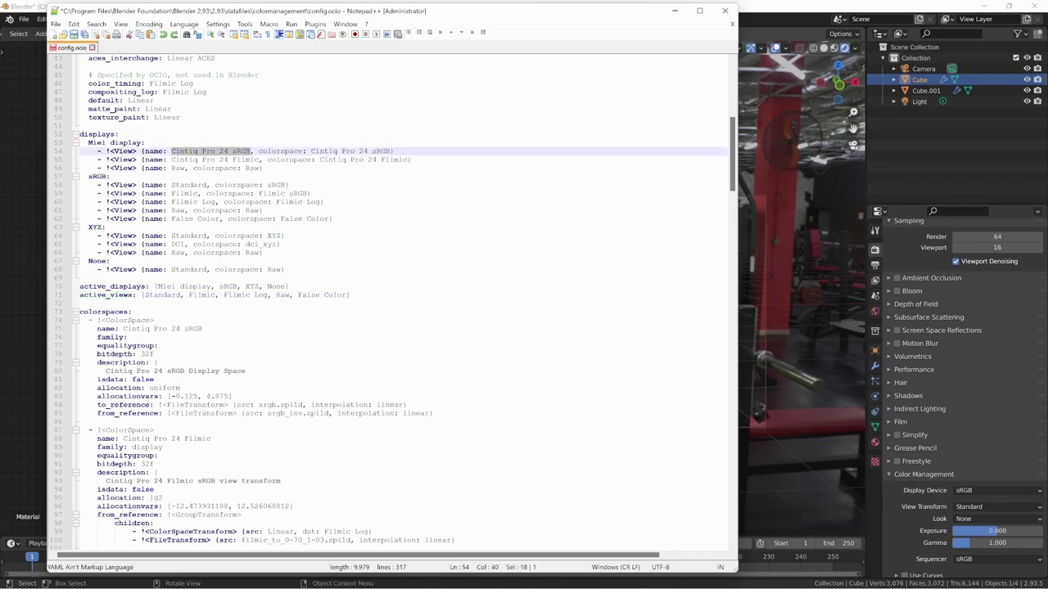
key("ctrl+c")
left_click(145, 295)
key("ctrl+v")
type(",")
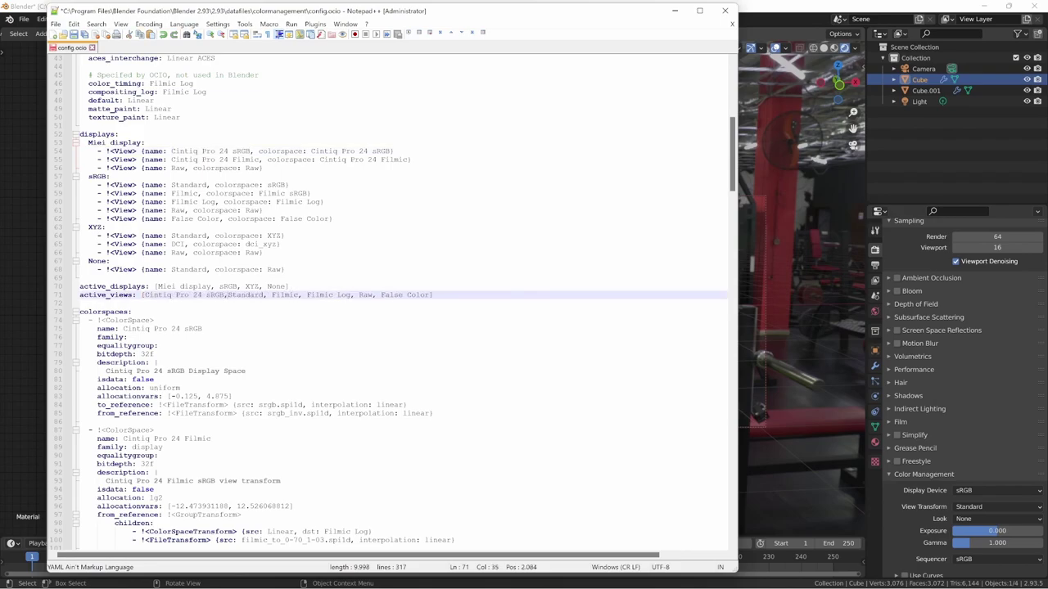
- Insert "Cintiq Pro 24 Filmic" after Cintiq Pro 24 sRGB in the active_views list and save config.ocio
left_click_drag(171, 159, 260, 159)
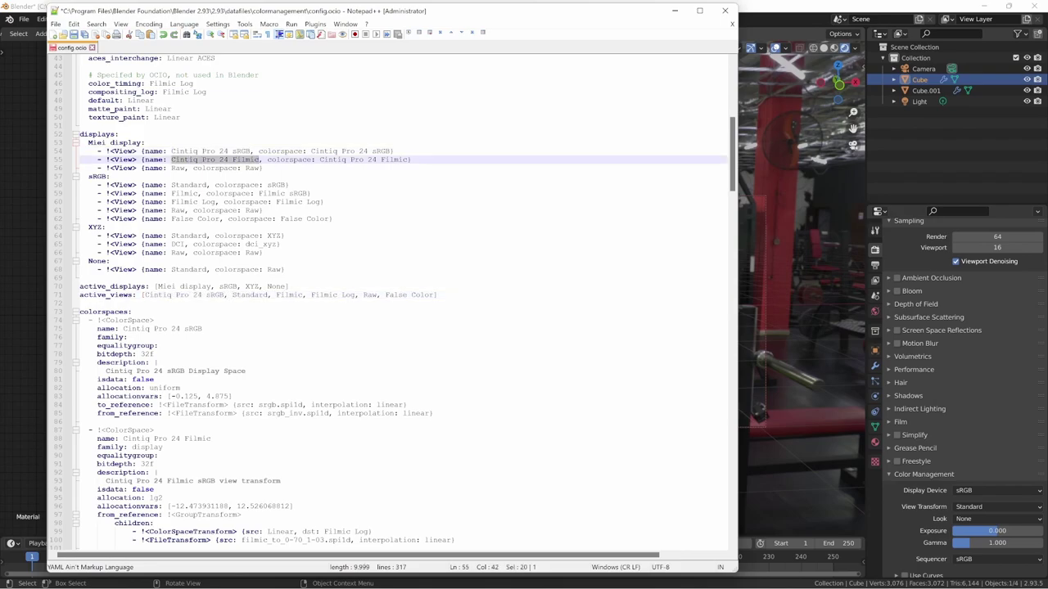
key("ctrl+c")
left_click(233, 294)
key("ctrl+v")
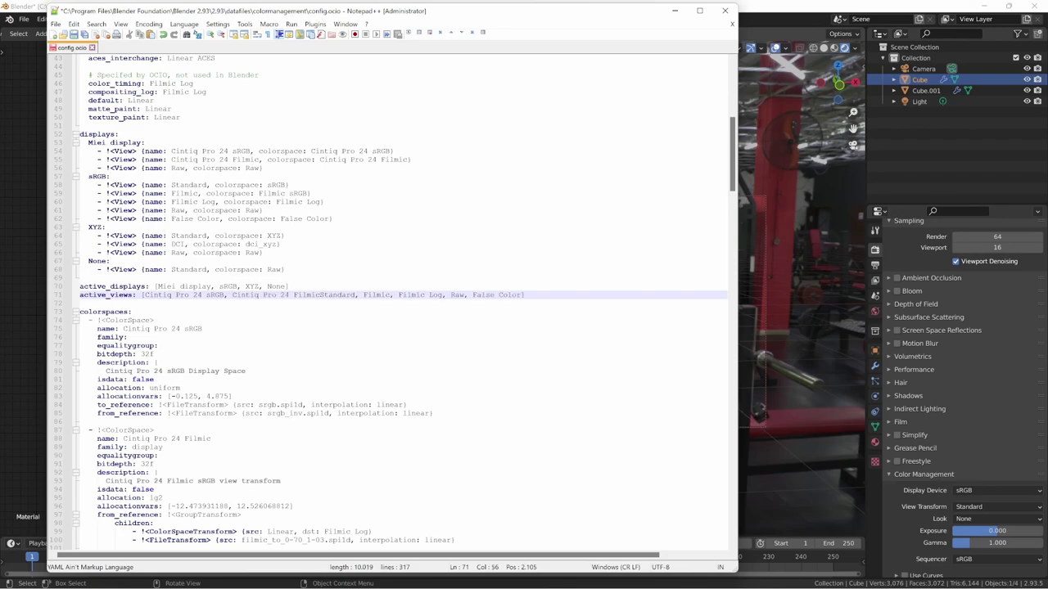
type(",")
key("ctrl+s")
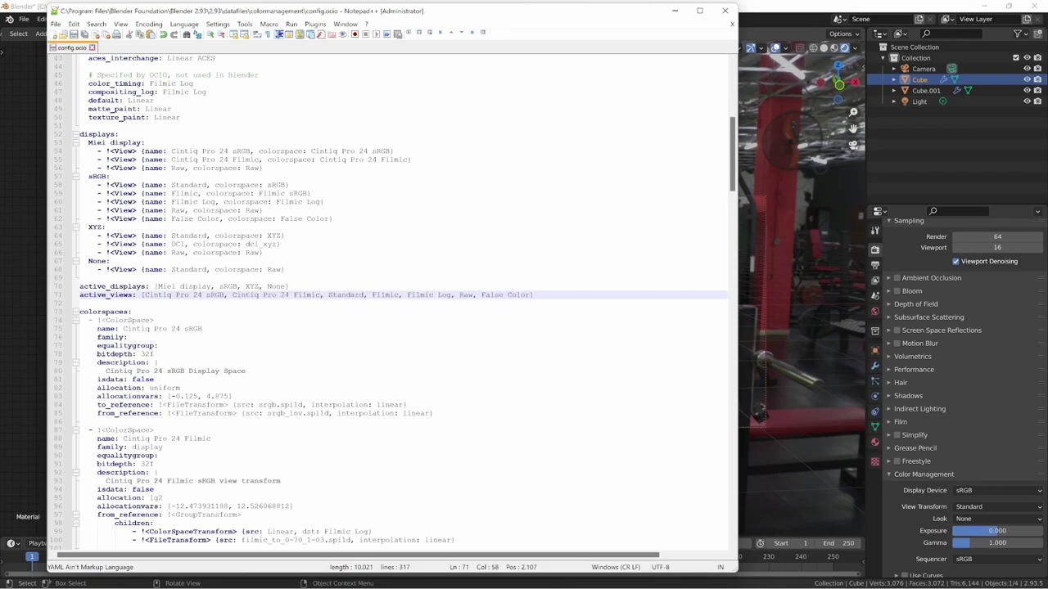
- Switch to Blender, close it while saving colori.blend, and restart it with the same recent file open
left_click(840, 12)
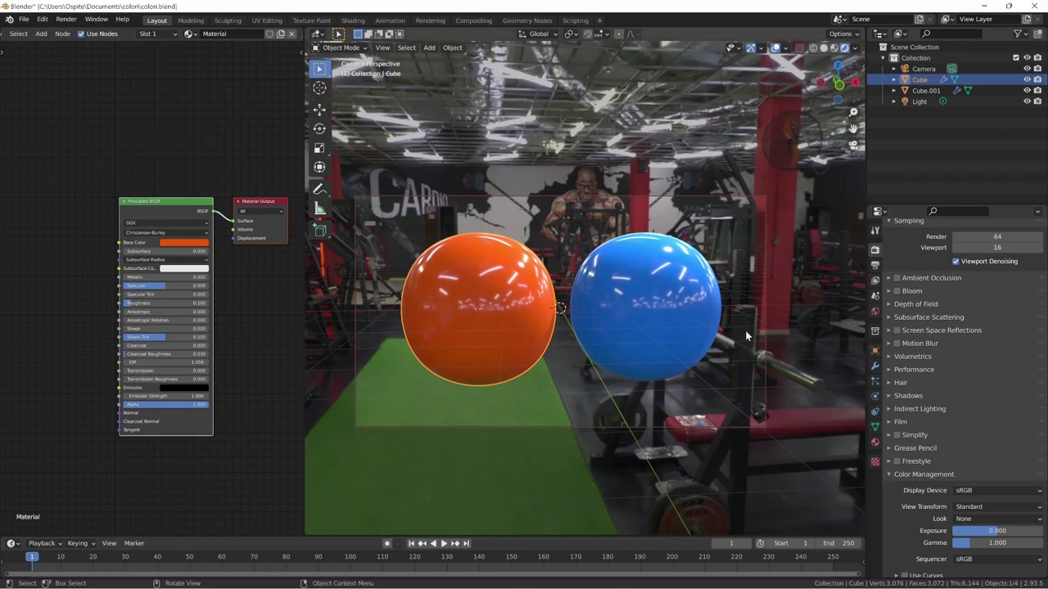
left_click(1029, 6)
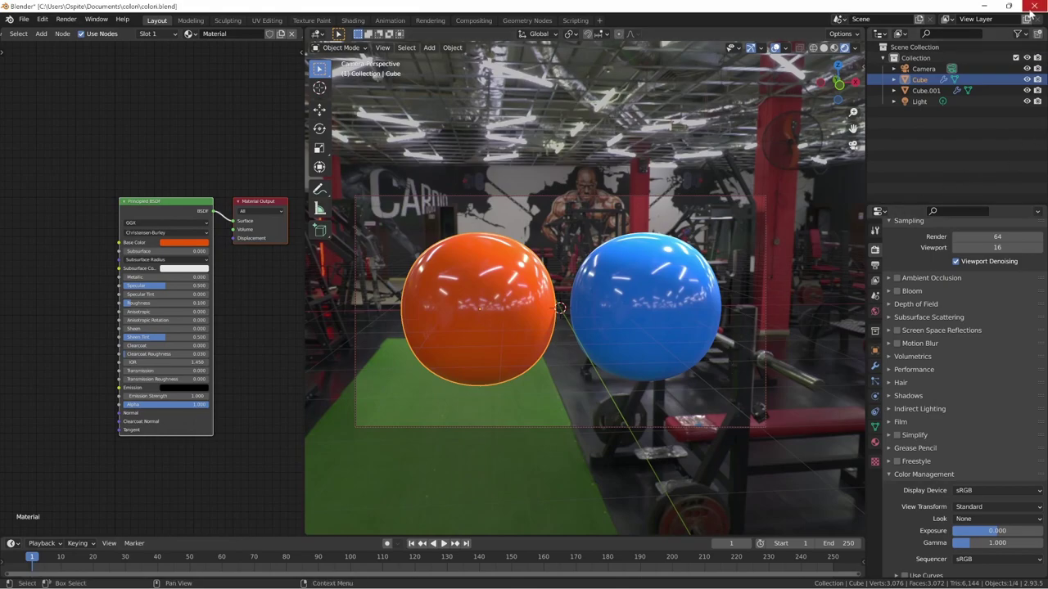
left_click(495, 320)
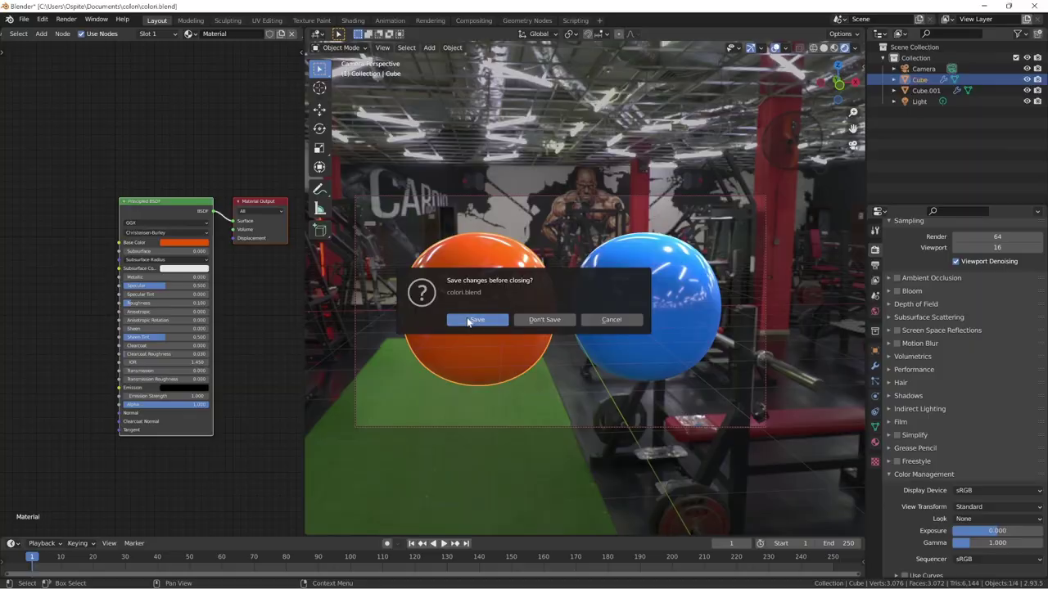
left_click(585, 576)
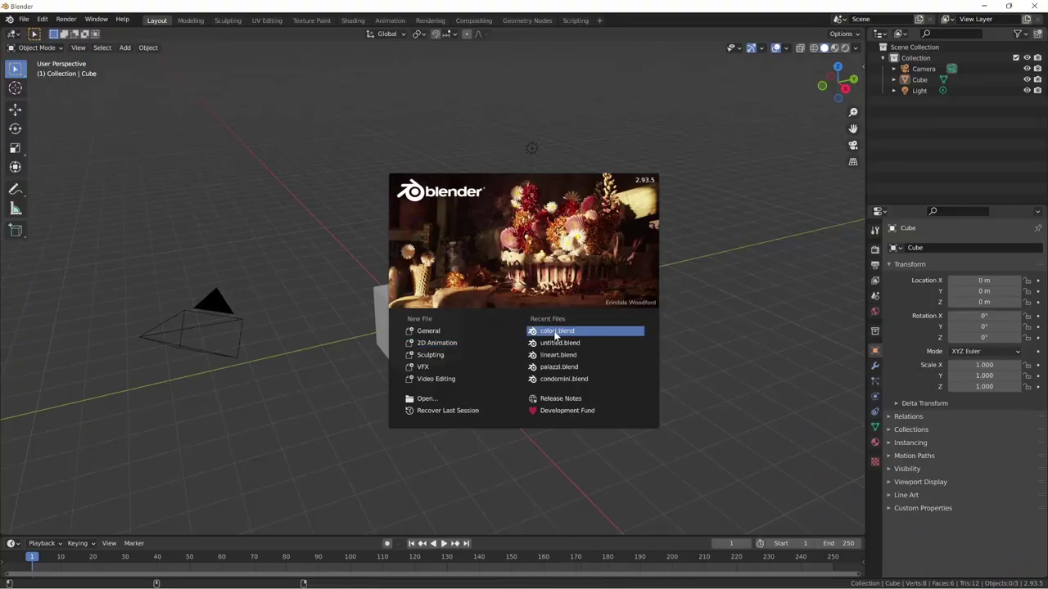
left_click(554, 334)
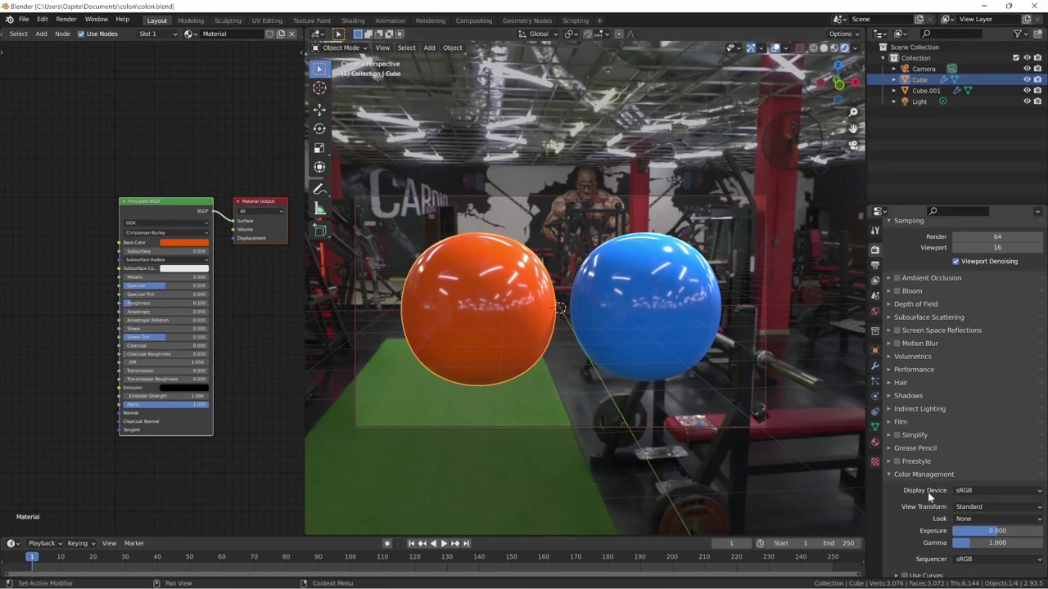
- Set the color management display device to Miei display and the view transform to Cintiq Pro 24 Filmic
left_click(971, 492)
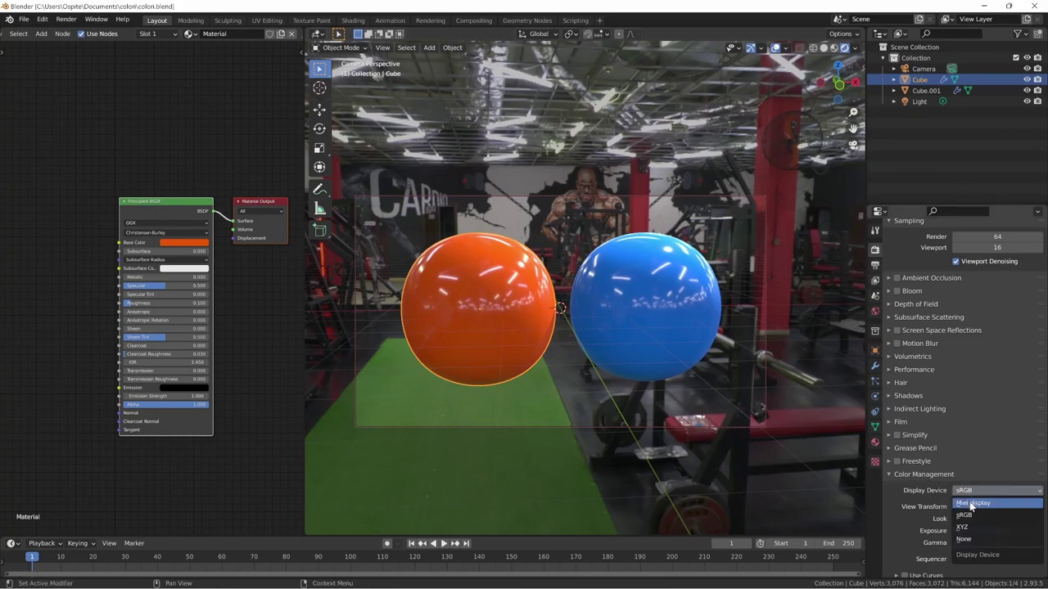
left_click(969, 504)
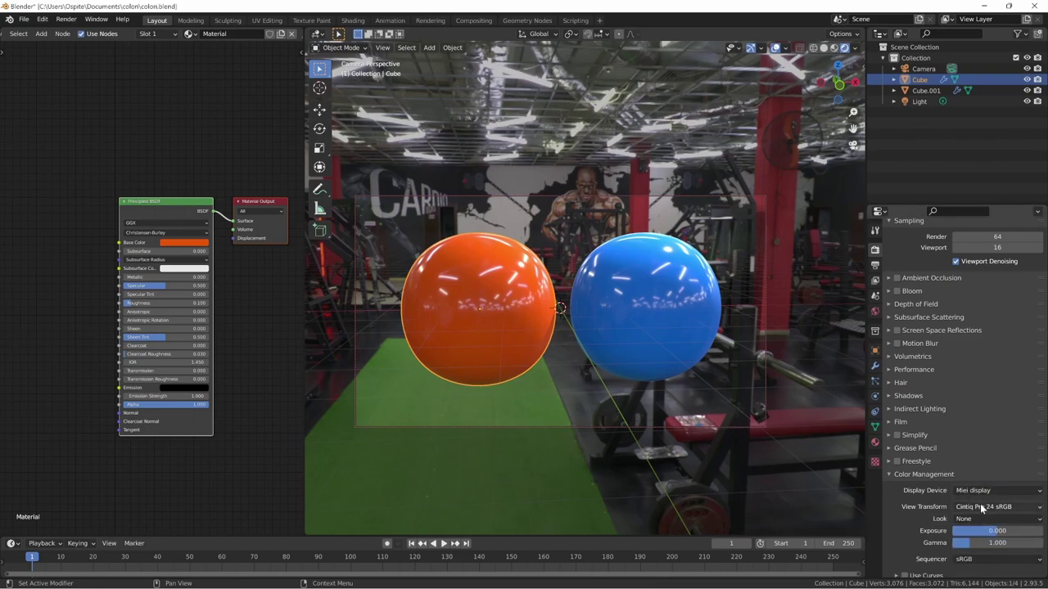
left_click(980, 507)
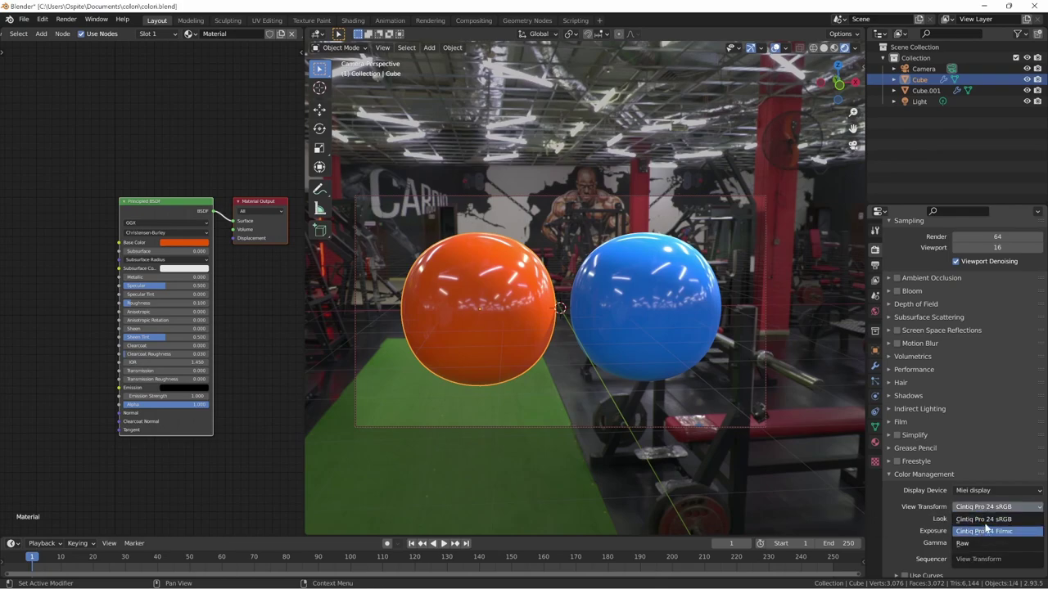
left_click(987, 531)
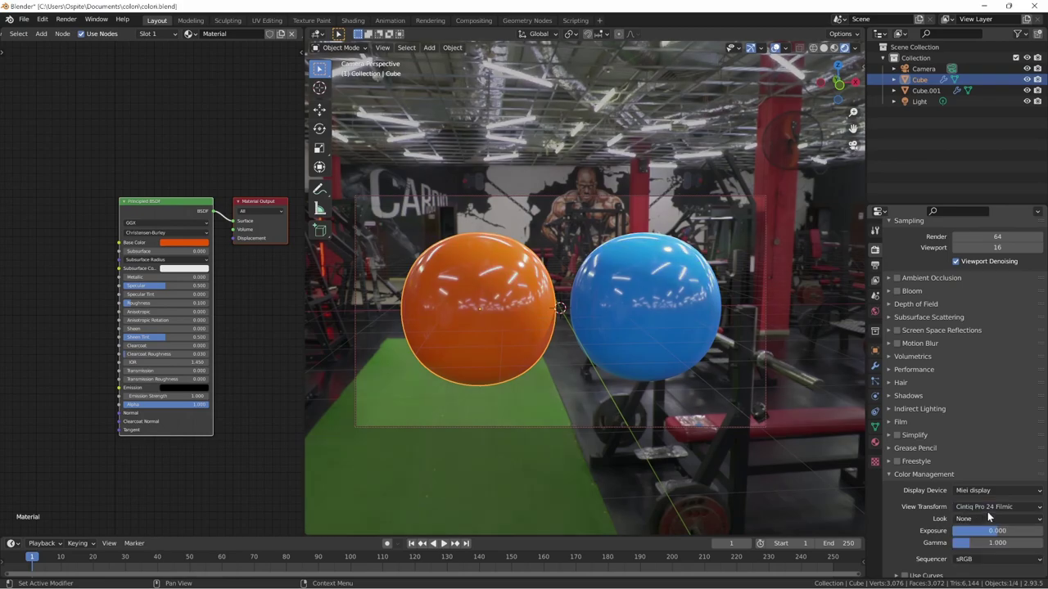
- Compare the Cintiq Pro 24 sRGB, Cintiq Pro 24 Filmic and Raw view transforms on the spheres, ending on Cintiq Pro 24 sRGB
left_click(989, 520)
left_click(991, 508)
left_click(993, 531)
left_click(991, 506)
left_click(991, 543)
left_click(991, 507)
left_click(990, 531)
left_click(991, 507)
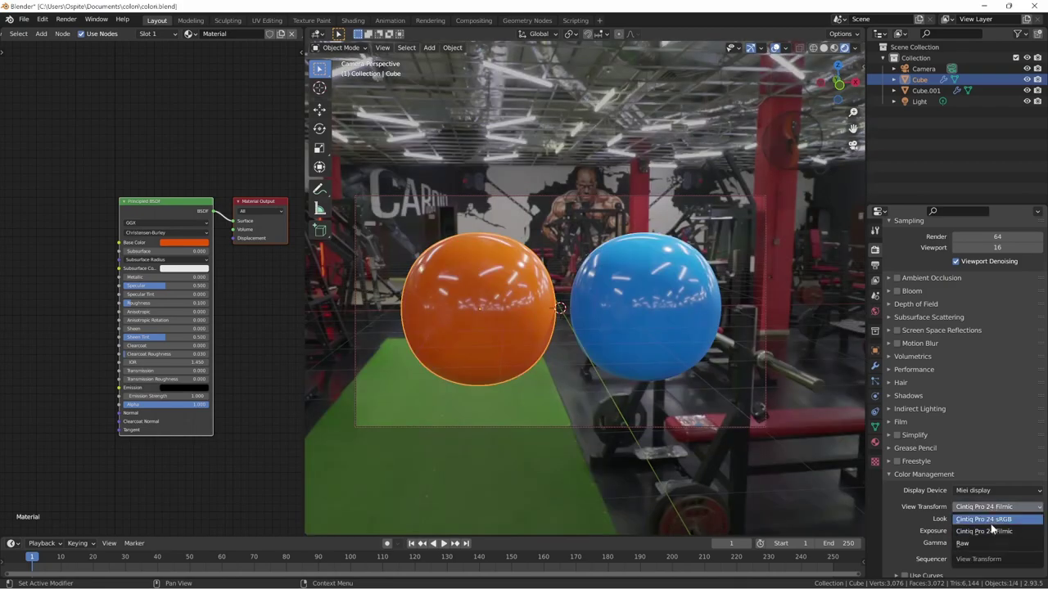
left_click(993, 522)
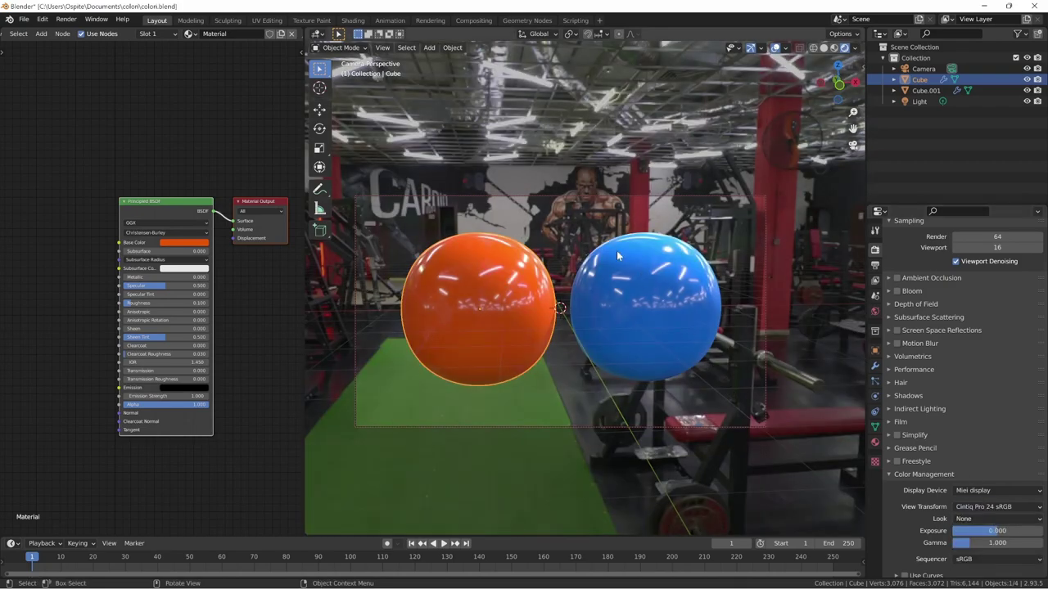
- In config.ocio in Notepad++, put Cintiq Pro 24 sRGB's from_reference FileTransform inside a GroupTransform with children, copied from Cintiq Pro 24 Filmic
key("alt+Tab")
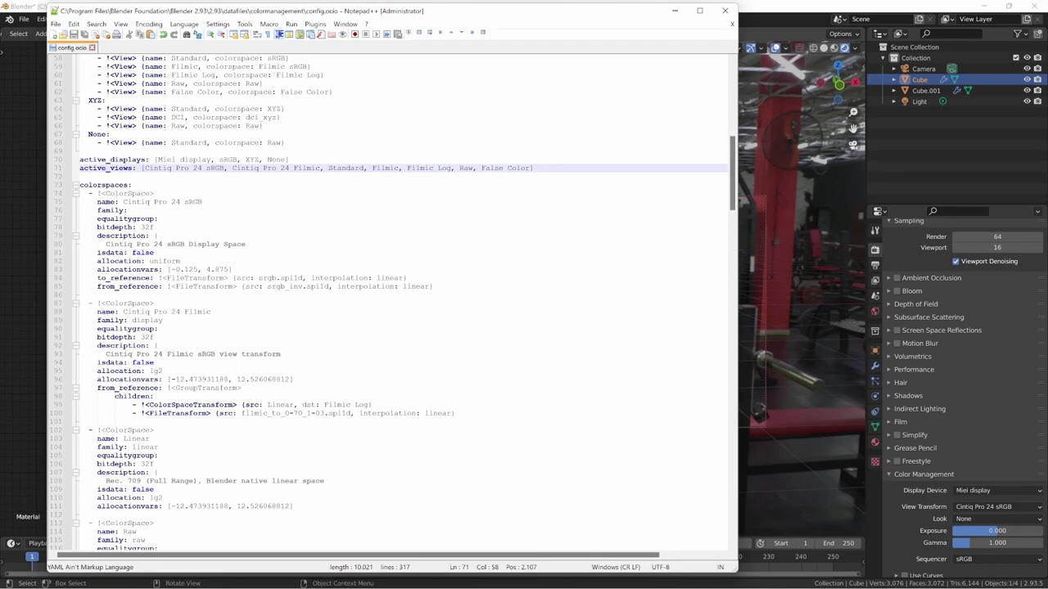
left_click(288, 278)
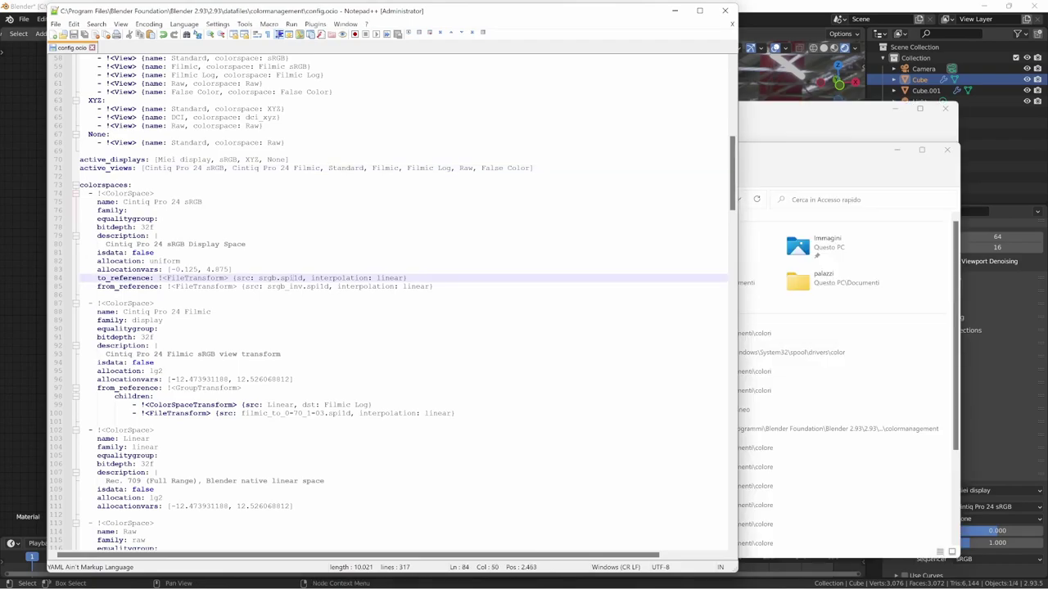
left_click_drag(110, 396, 455, 413)
left_click(163, 370)
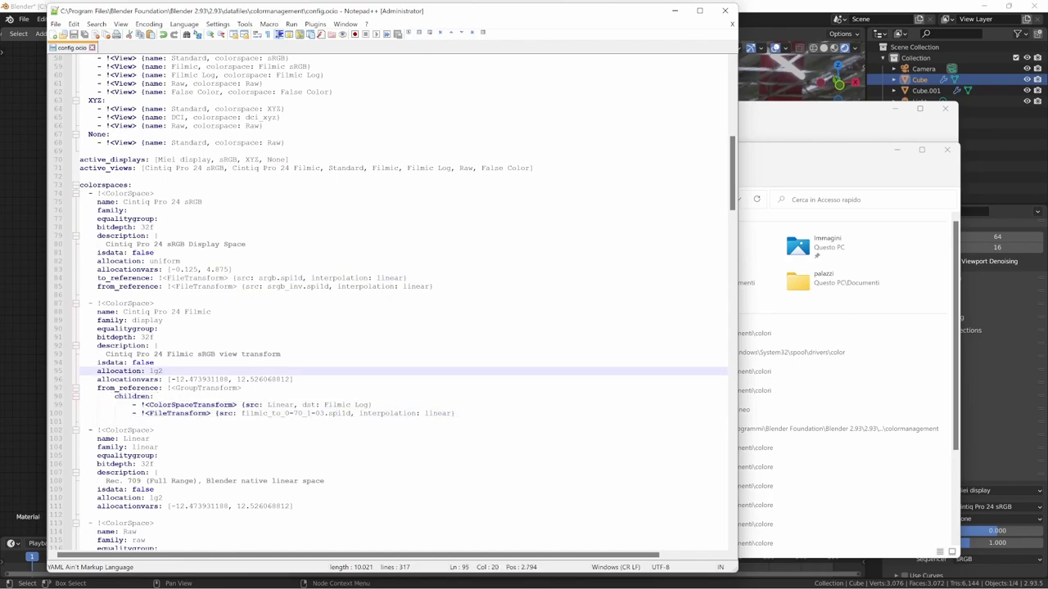
double_click(119, 287)
left_click(167, 286)
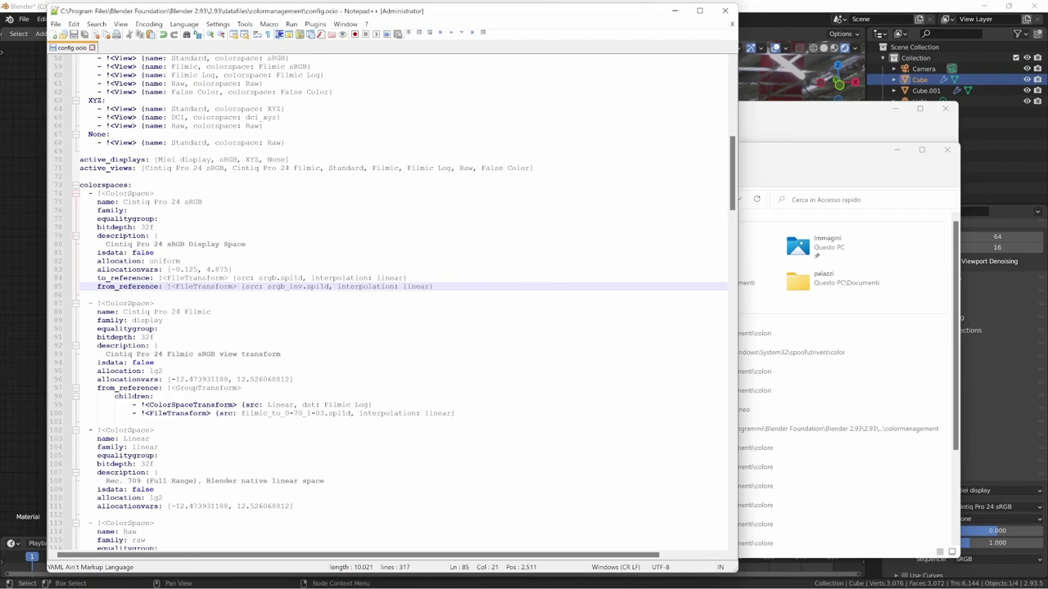
left_click_drag(167, 388, 141, 404)
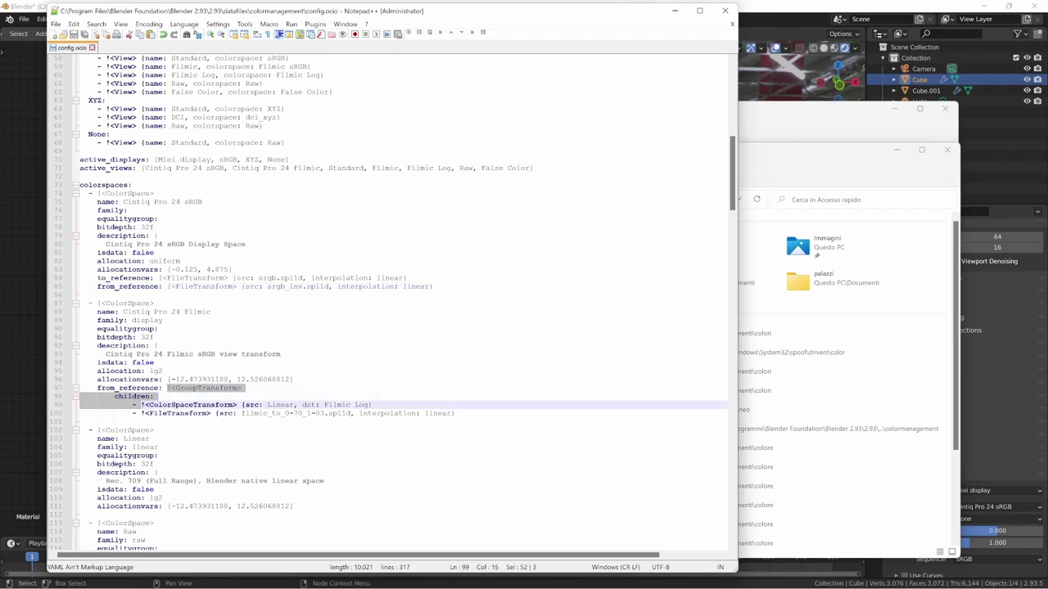
left_click(164, 287)
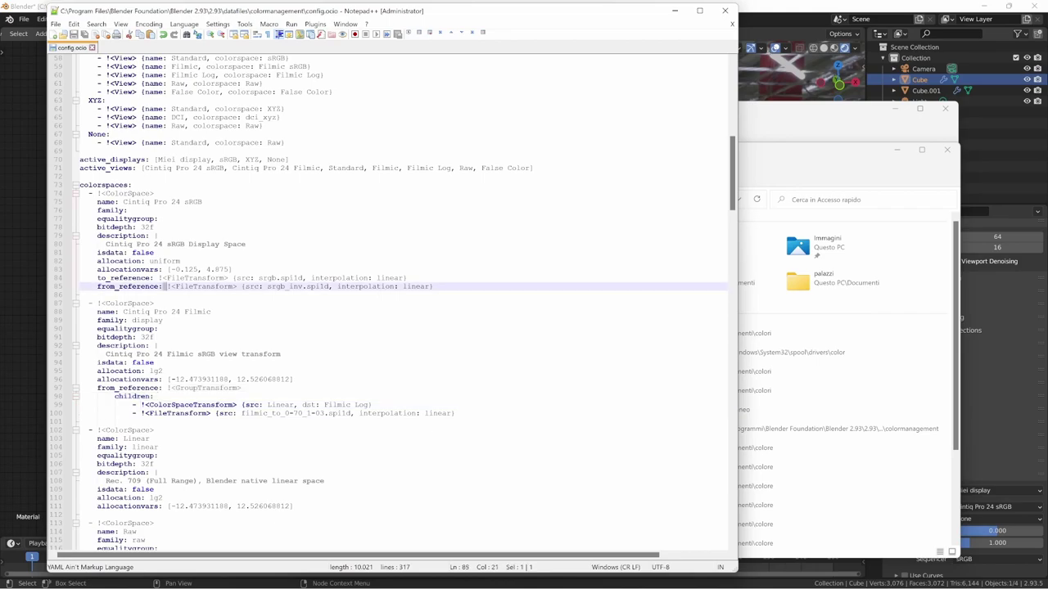
key("ctrl+v")
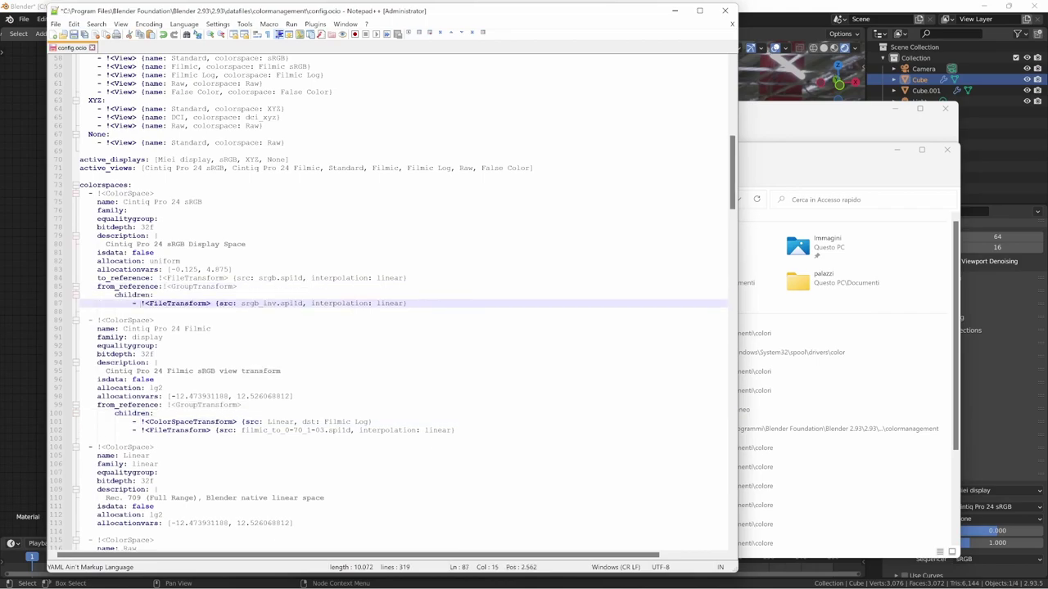
- Restore the space after from_reference and delete the to_reference line from the Cintiq Pro 24 sRGB colorspace
left_click(163, 286)
left_click_drag(407, 278, 80, 278)
key("BackSpace")
key("BackSpace")
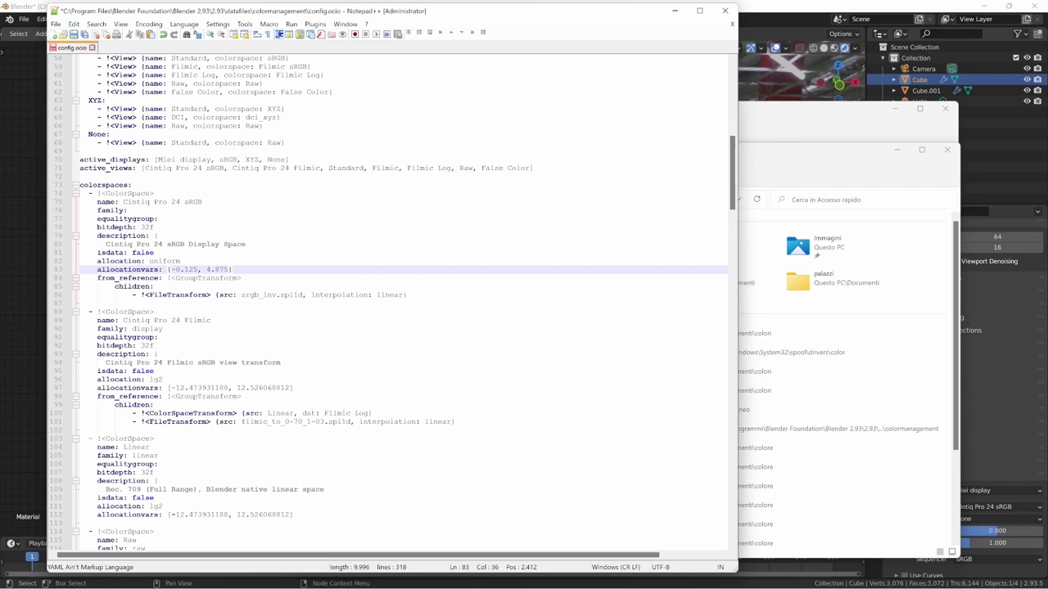
- Duplicate the srgb_inv.spi1d FileTransform line as a second child of the Cintiq Pro 24 sRGB GroupTransform
left_click(167, 277)
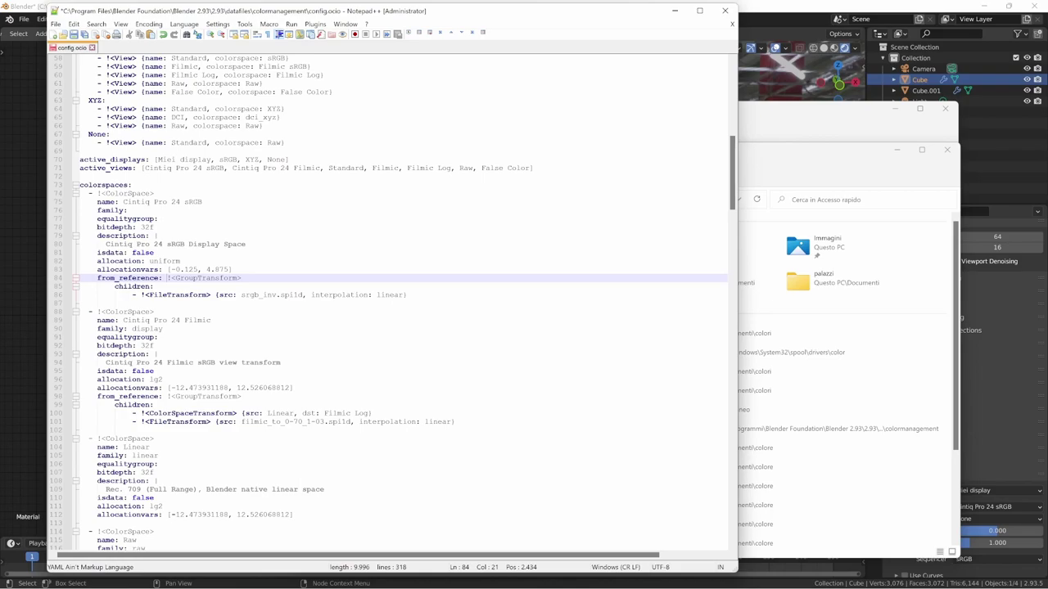
left_click(170, 413)
left_click(170, 421)
left_click(170, 414)
left_click(170, 421)
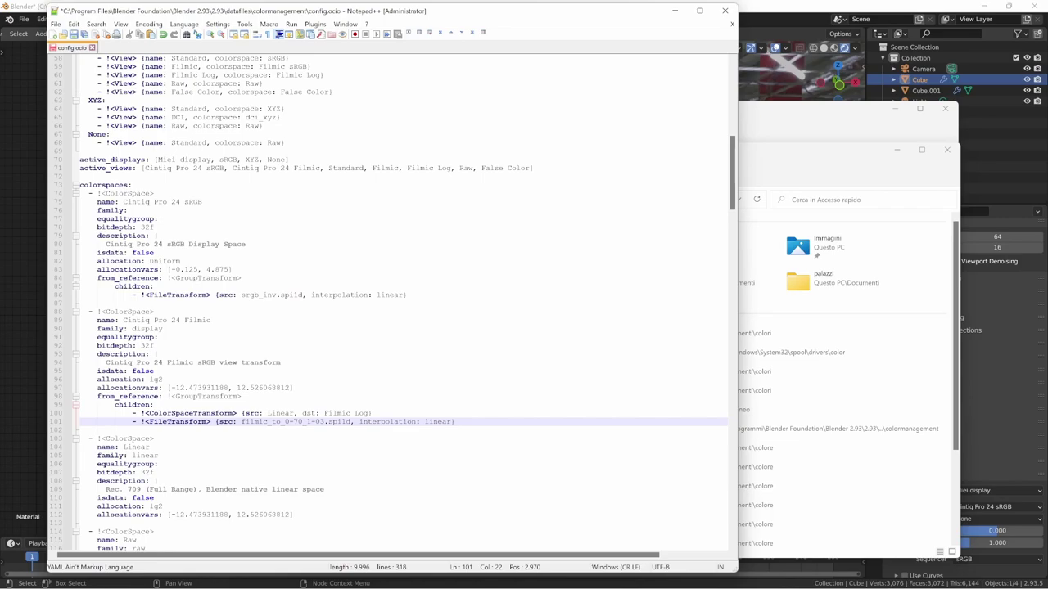
left_click_drag(132, 295, 407, 295)
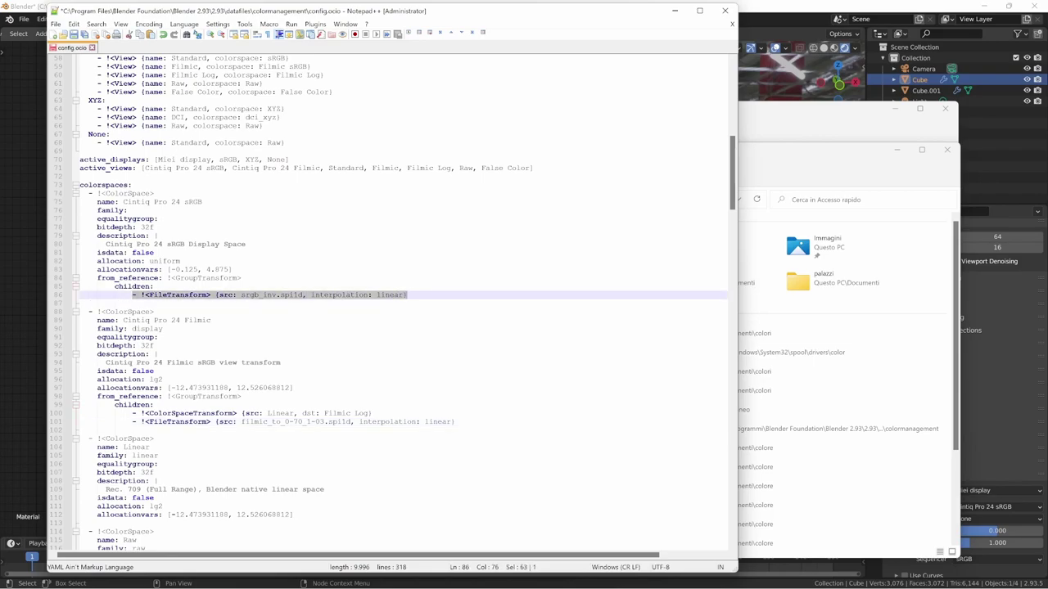
left_click(407, 294)
key("Return")
key("ctrl+v")
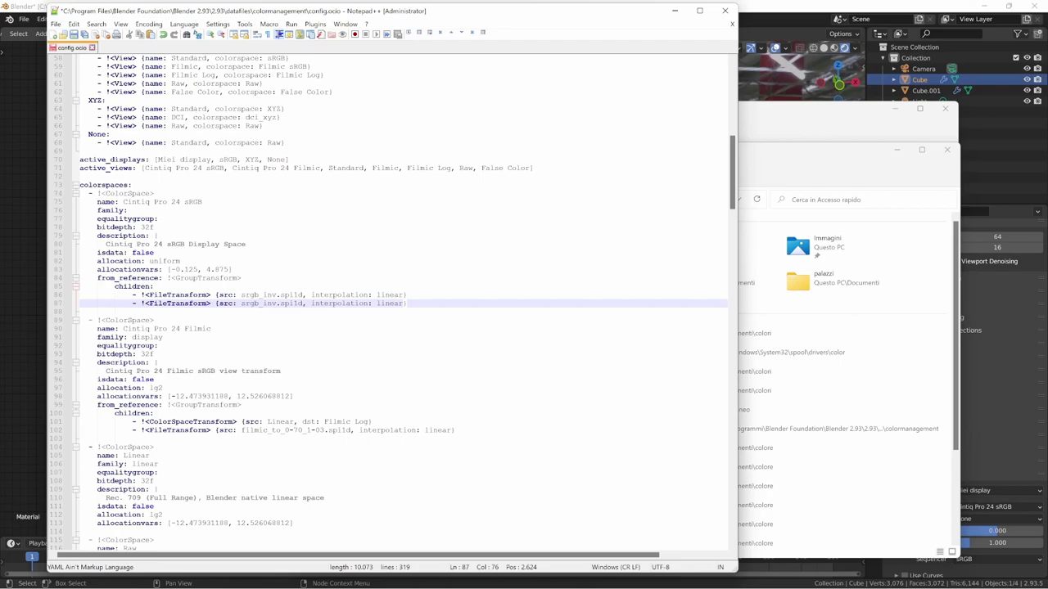
- Switch to File Explorer and copy the full file name CintiqPro24_sRGB.spi3d from the colormanagement luts folder
double_click(260, 304)
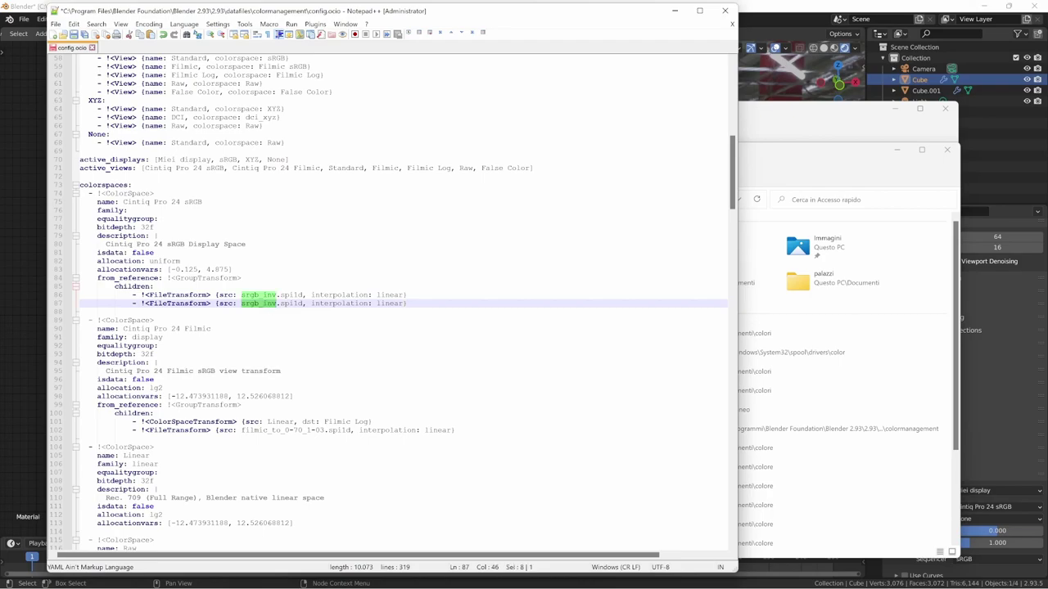
key("alt+Tab")
key("Tab")
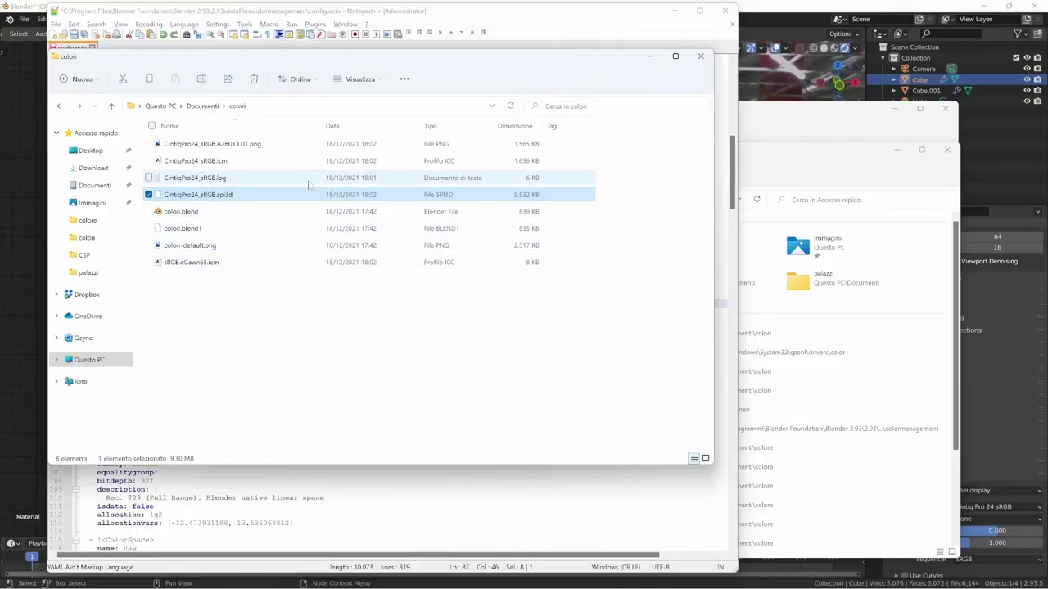
key("alt+Tab")
key("Tab")
key("Tab")
key("Tab")
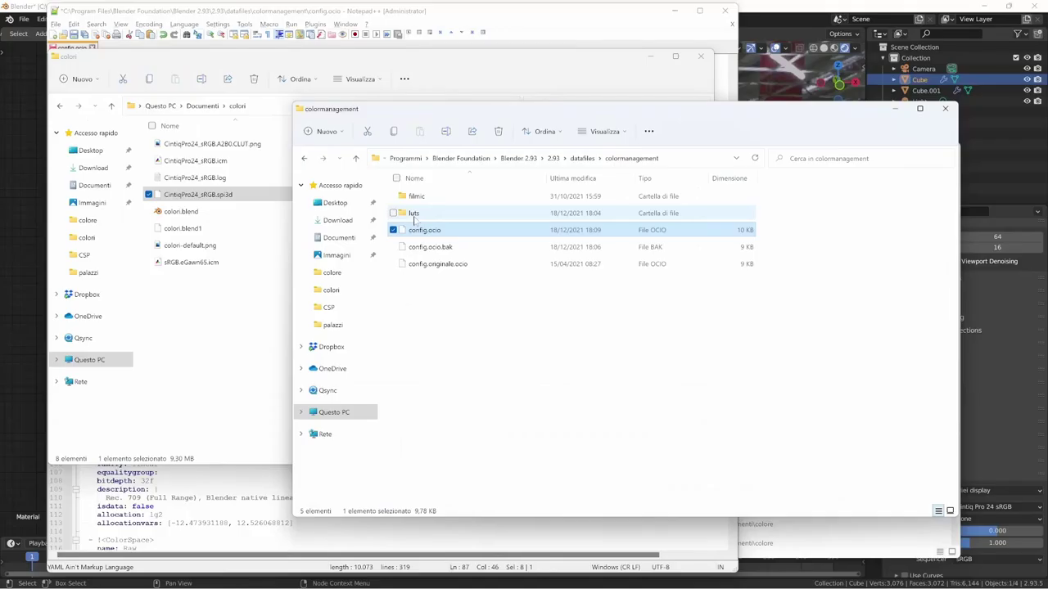
double_click(414, 213)
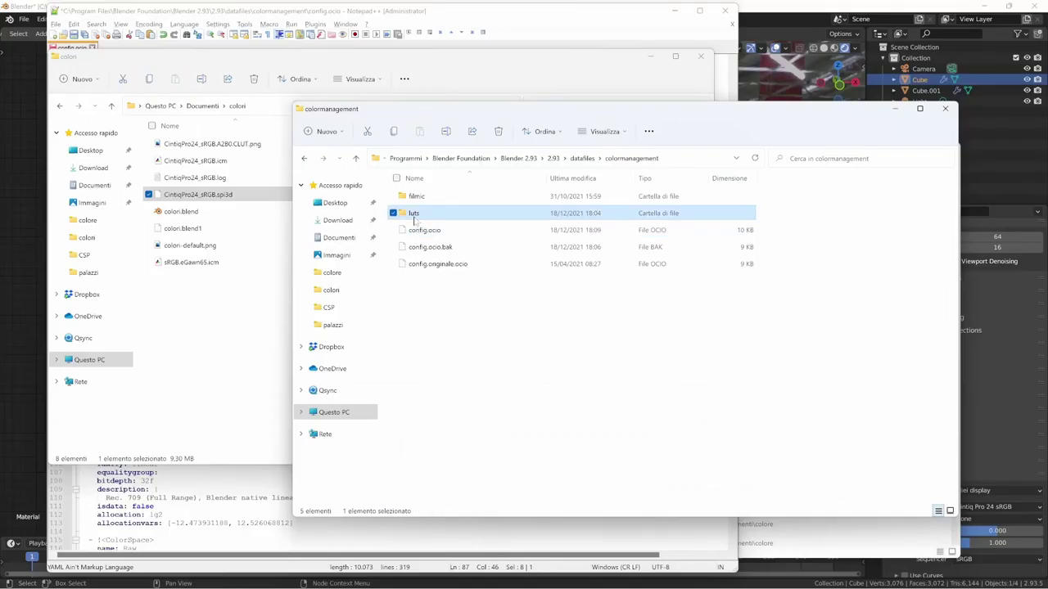
key("F2")
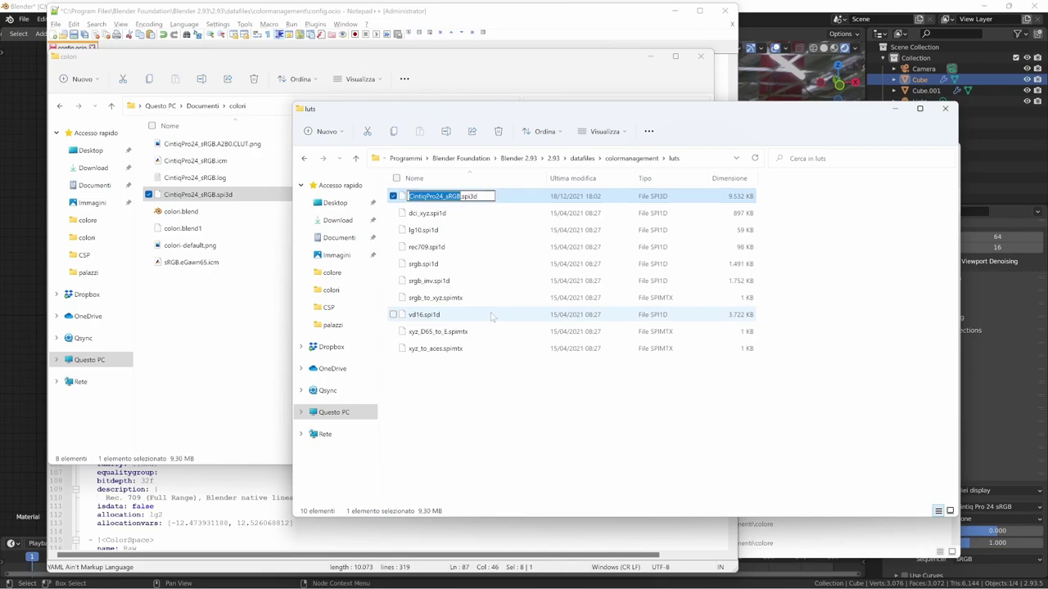
key("End")
key("shift+Home")
key("ctrl+c")
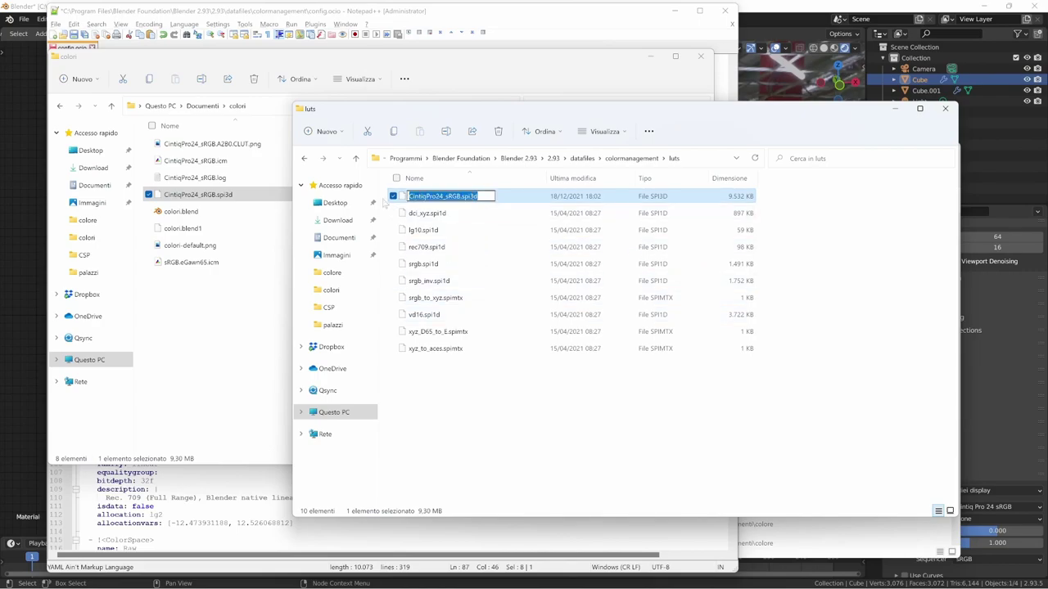
- Back in config.ocio, set the duplicated FileTransform's src to CintiqPro24_sRGB.spi3d and its interpolation to best
left_click(480, 423)
left_click(163, 515)
left_click_drag(263, 294, 303, 303)
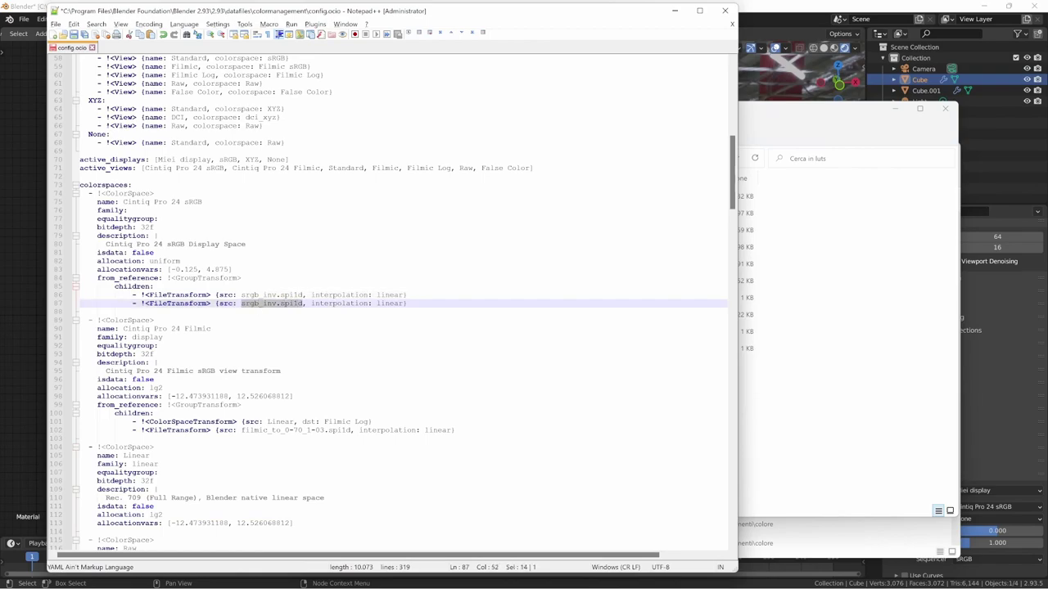
key("ctrl+v")
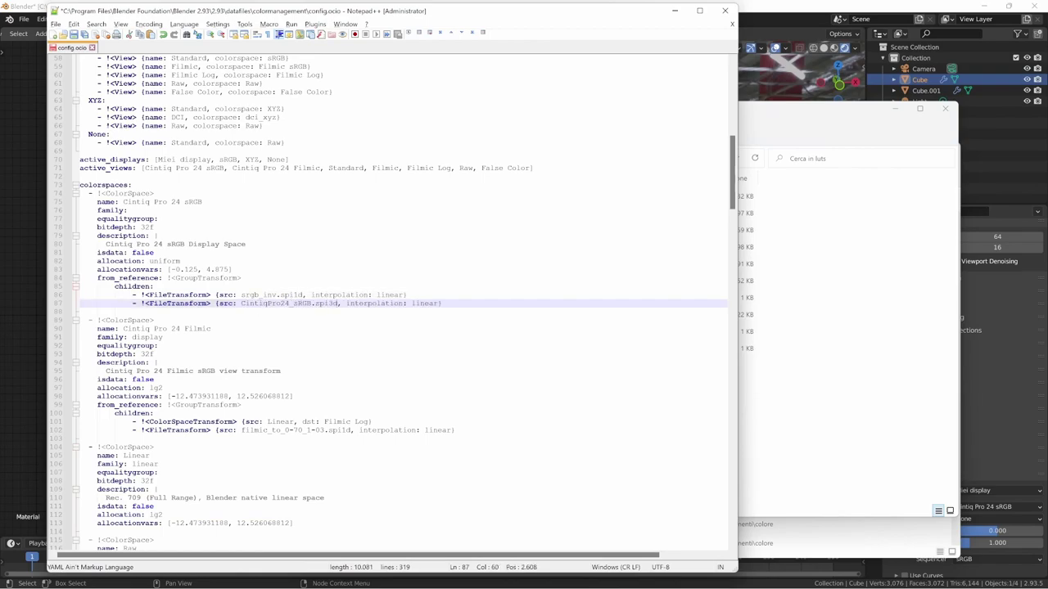
double_click(424, 303)
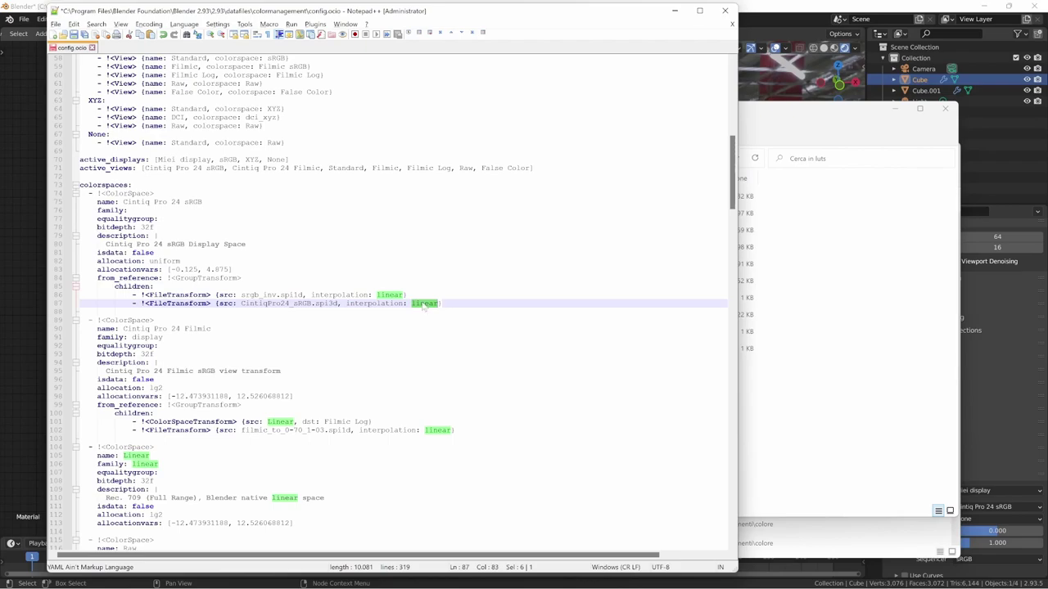
type("best")
- Copy the CintiqPro24_sRGB.spi3d FileTransform line below the filmic_to_0-70_1-03.spi1d line in Cintiq Pro 24 Filmic and save config.ocio
left_click_drag(131, 303, 434, 302)
key("ctrl+c")
left_click(455, 430)
key("Return")
key("ctrl+v")
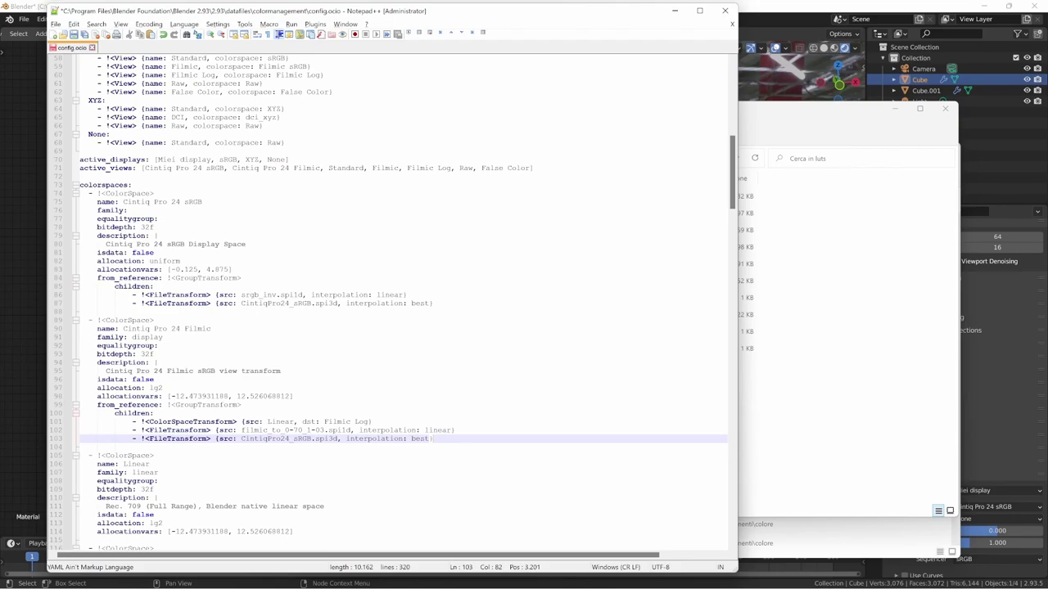
key("ctrl+s")
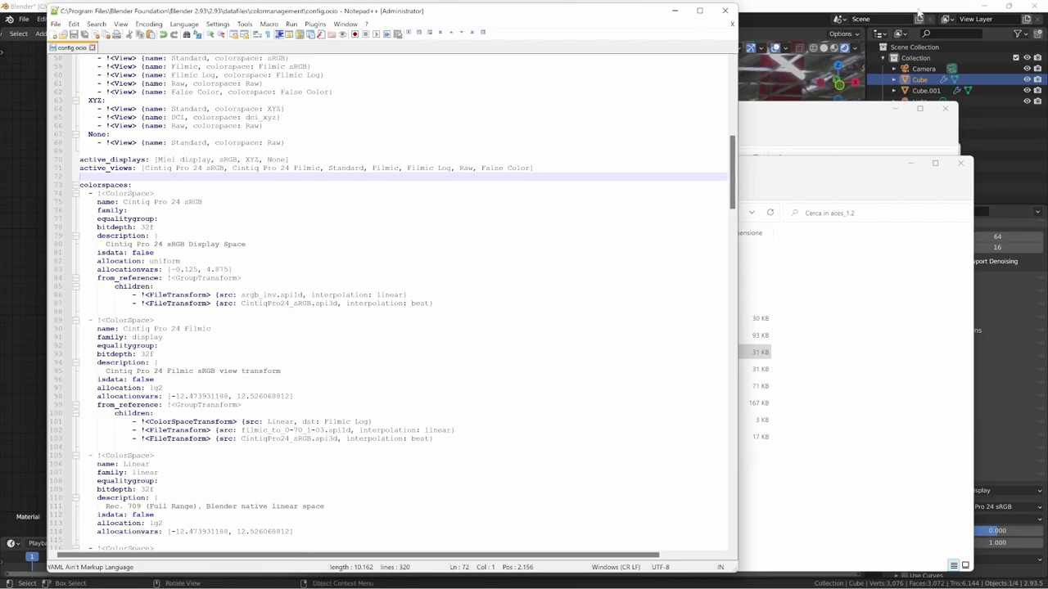
- Switch to Blender, restart it with colori.blend reopened, discarding unsaved changes, and show the viewport in rendered shading
left_click(928, 8)
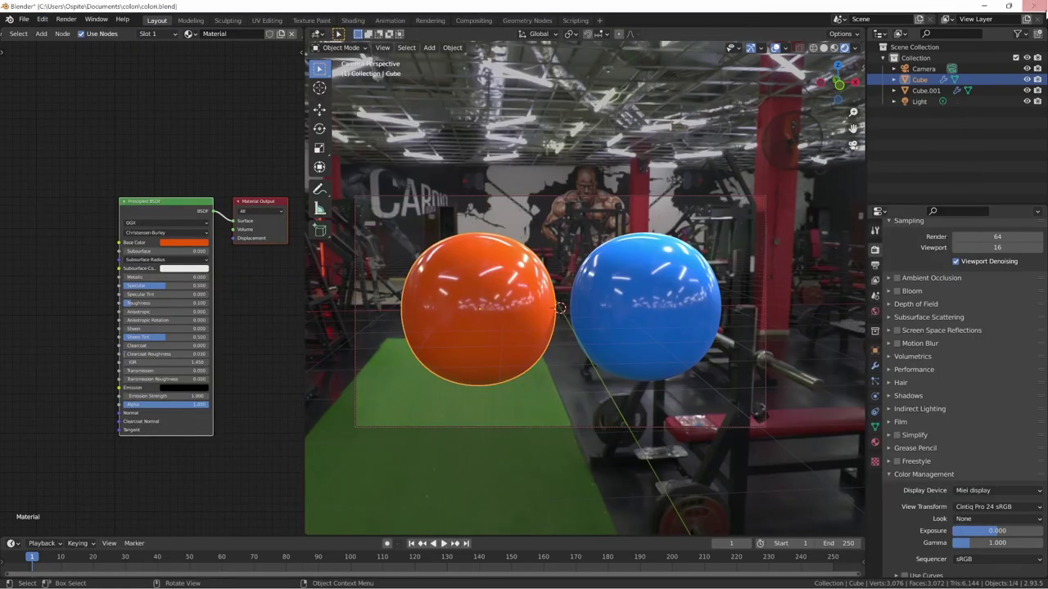
left_click(1035, 5)
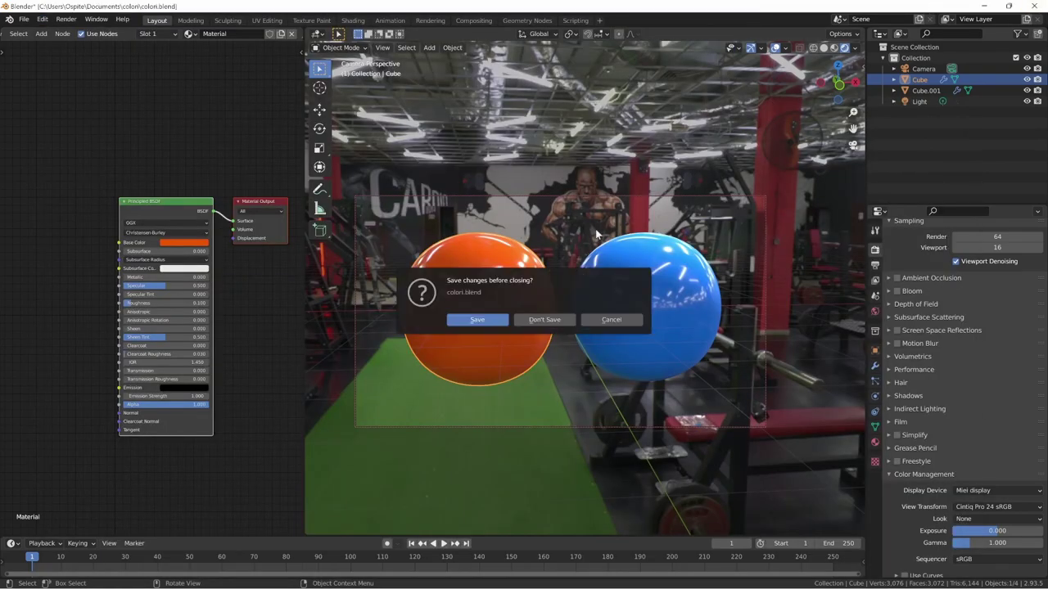
left_click(545, 320)
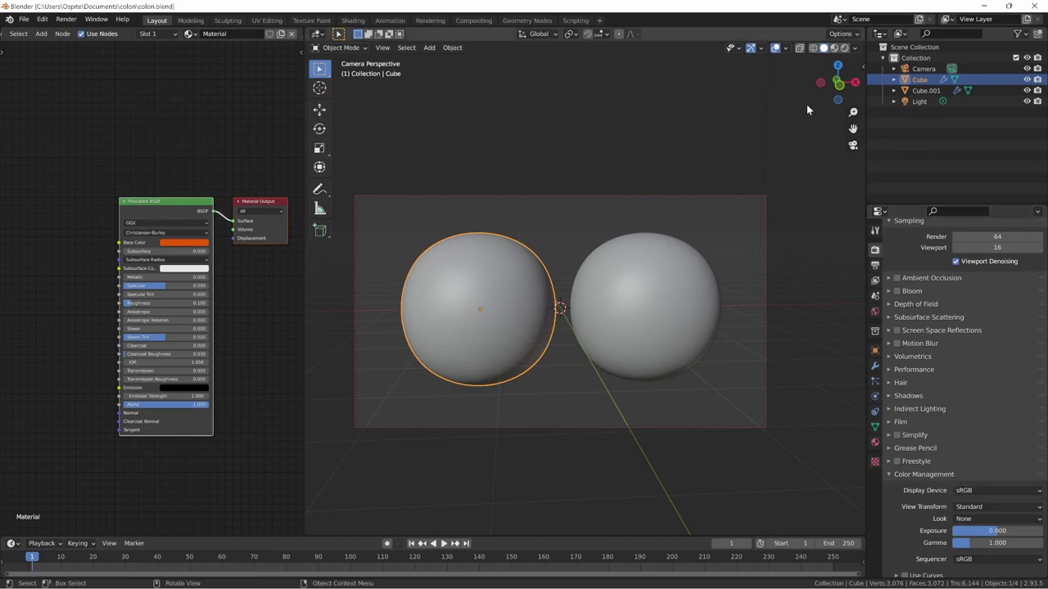
key("z")
left_click(774, 432)
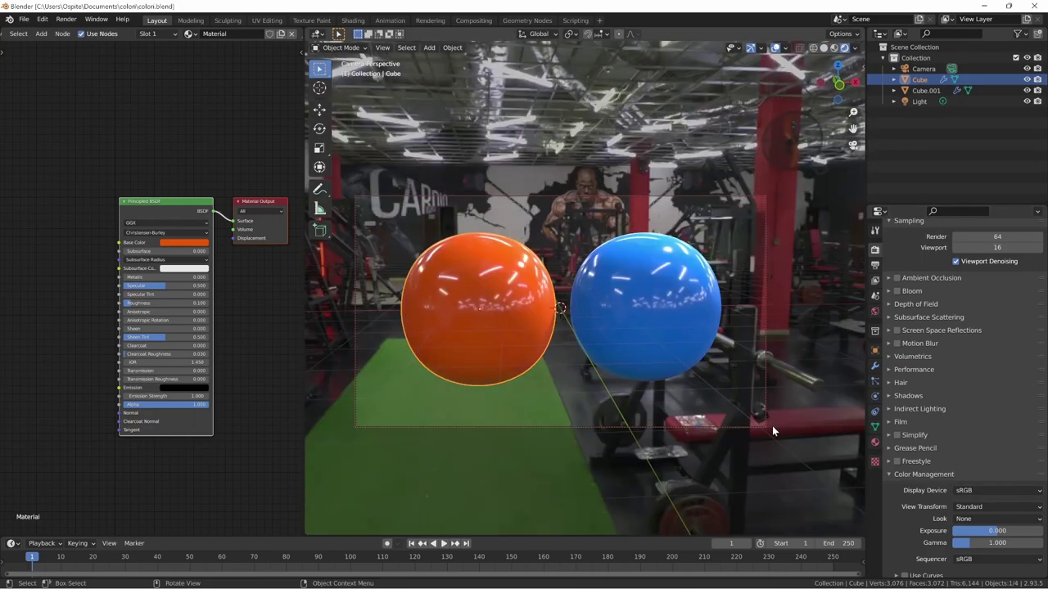
- Compare the Miei display and sRGB display devices, leave Miei display selected with Cintiq Pro 24 sRGB, and render the scene
left_click(1003, 488)
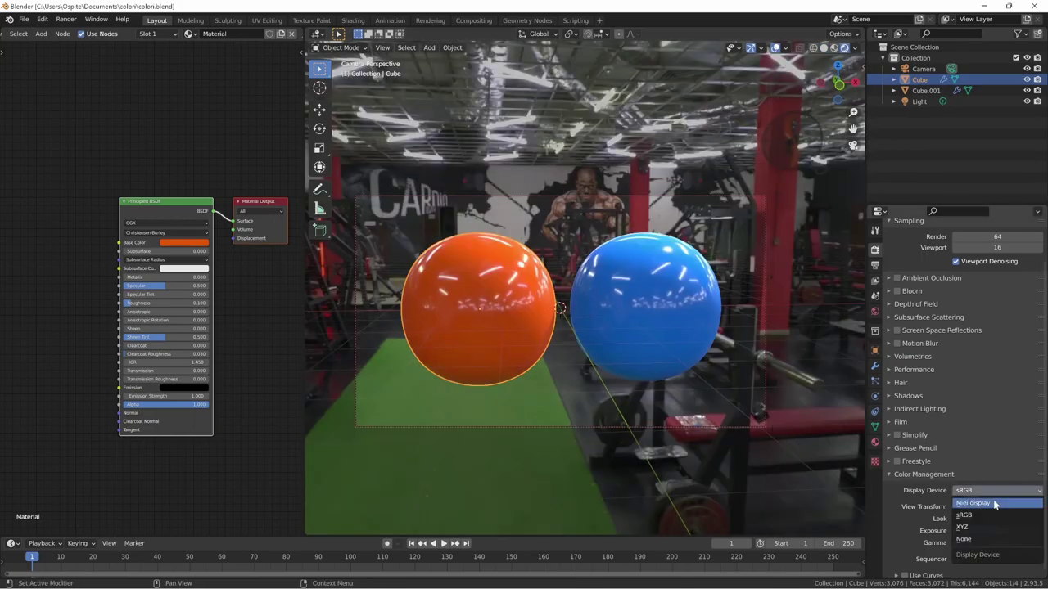
left_click(994, 504)
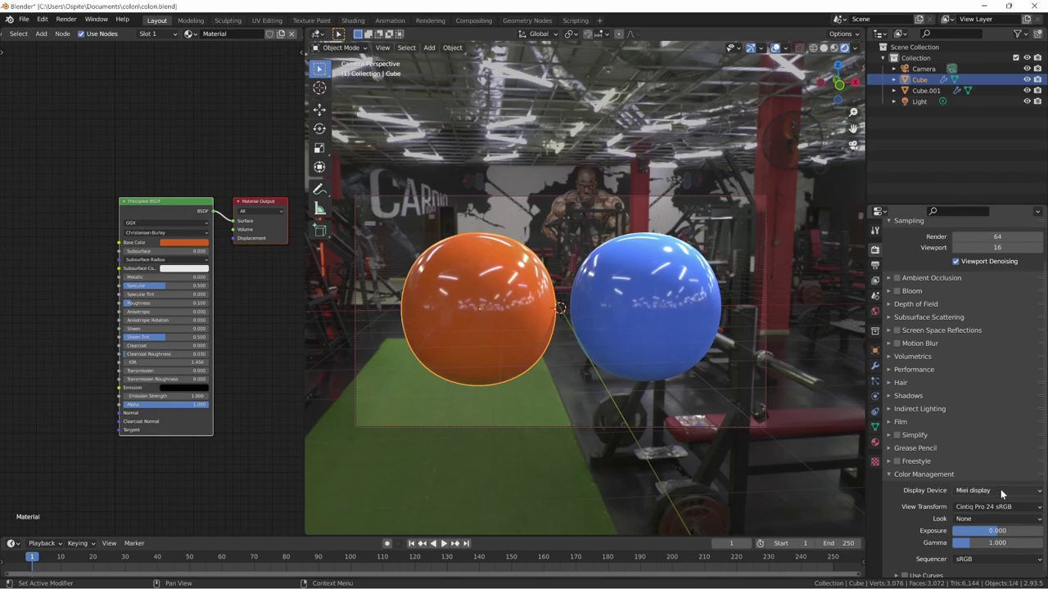
left_click(1000, 490)
left_click(996, 515)
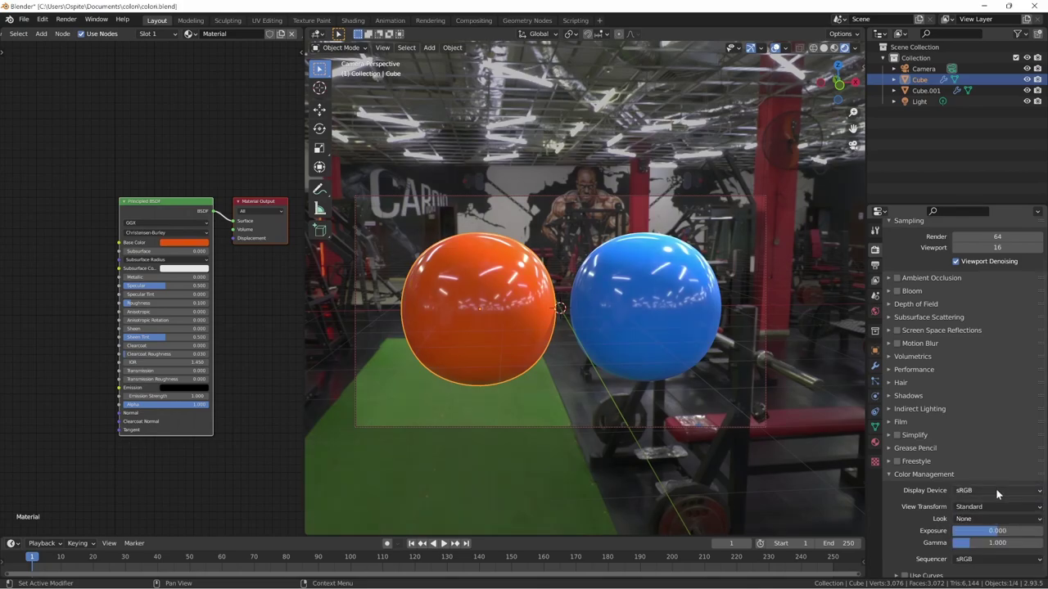
left_click(997, 490)
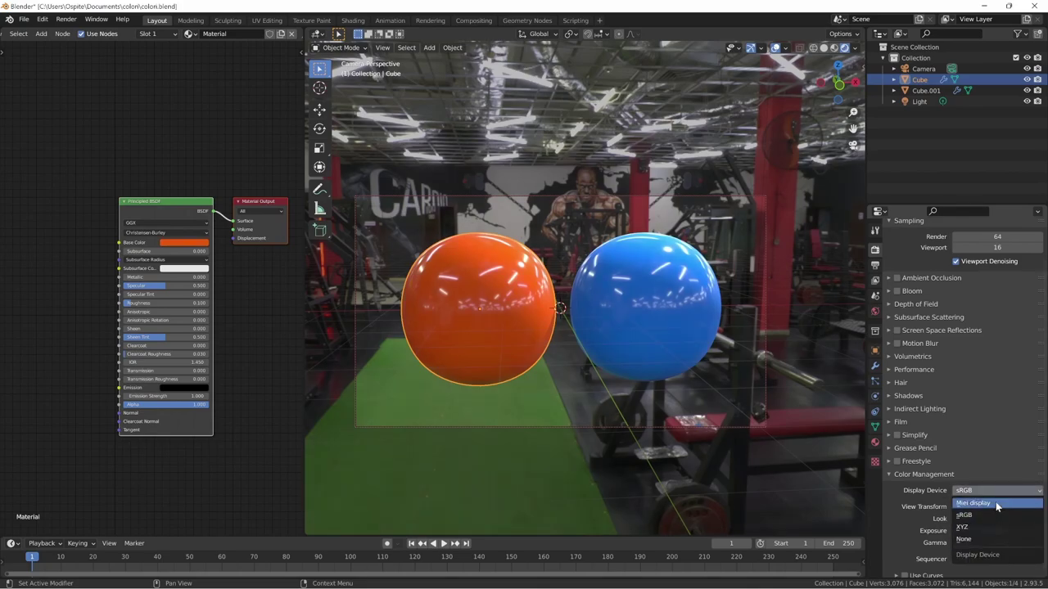
left_click(996, 501)
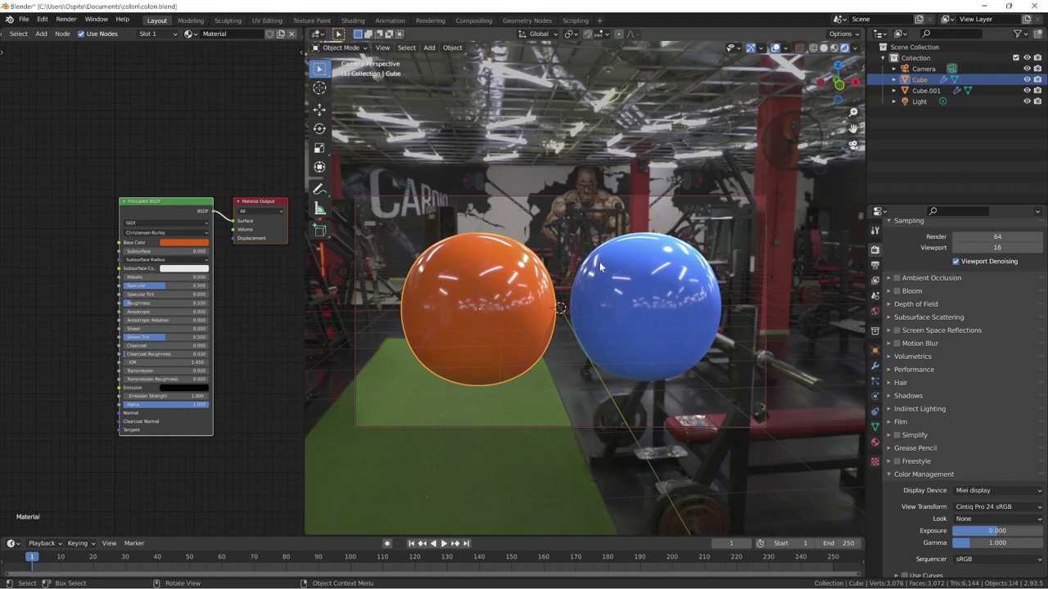
key("F12")
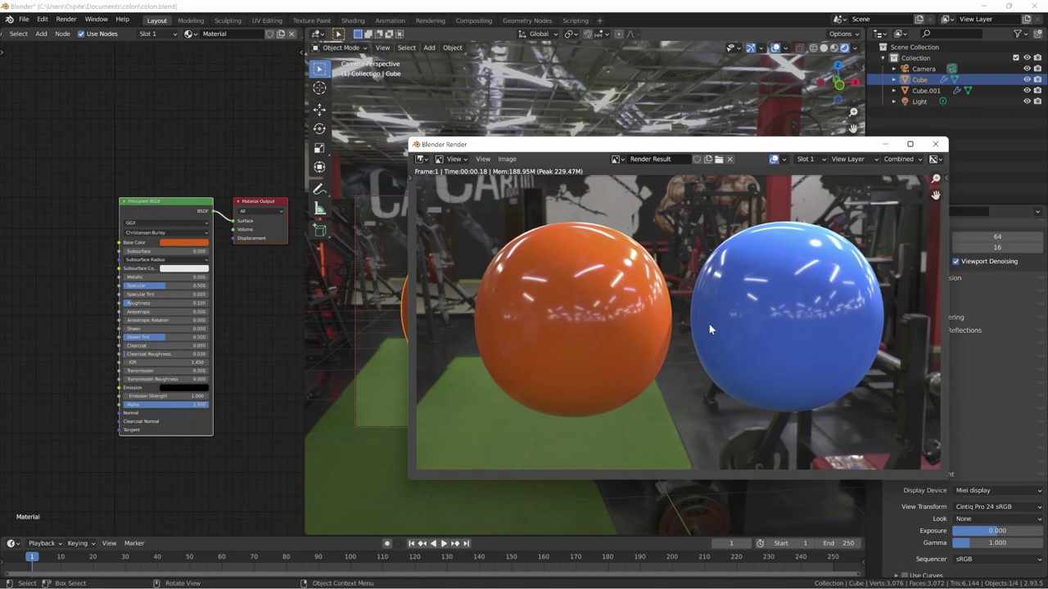
- Save the render as colori-display.png in the colori folder
key("shift+alt+s")
left_click(257, 119)
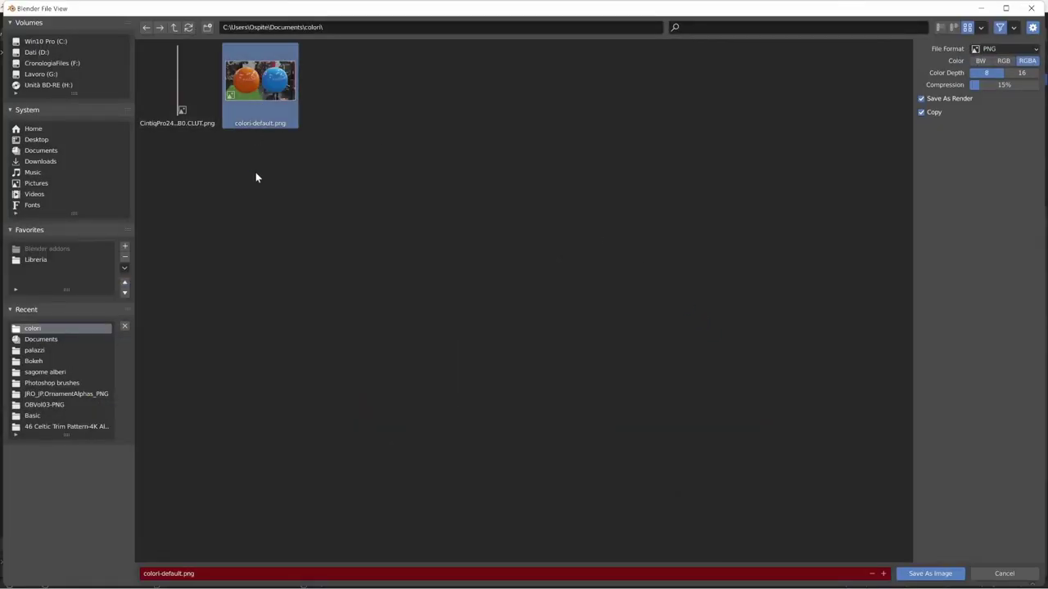
left_click(189, 573)
double_click(164, 573)
key("BackSpace")
type("displa")
type("y")
key("Return")
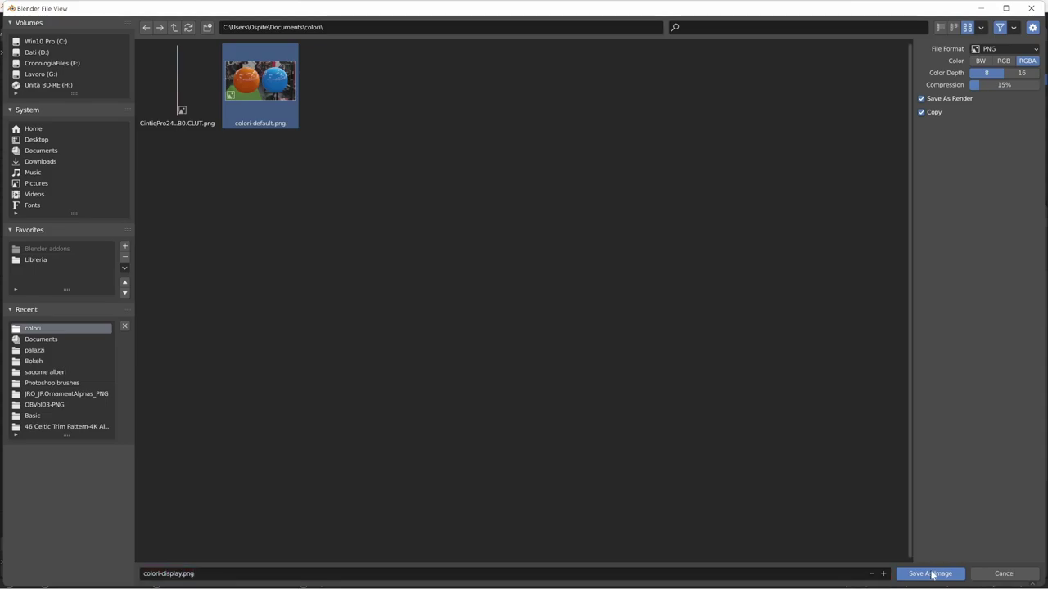
- Open colori-display.png from the colori folder in the photo viewer, inspect its colors, and close it
mouse_move(485, 579)
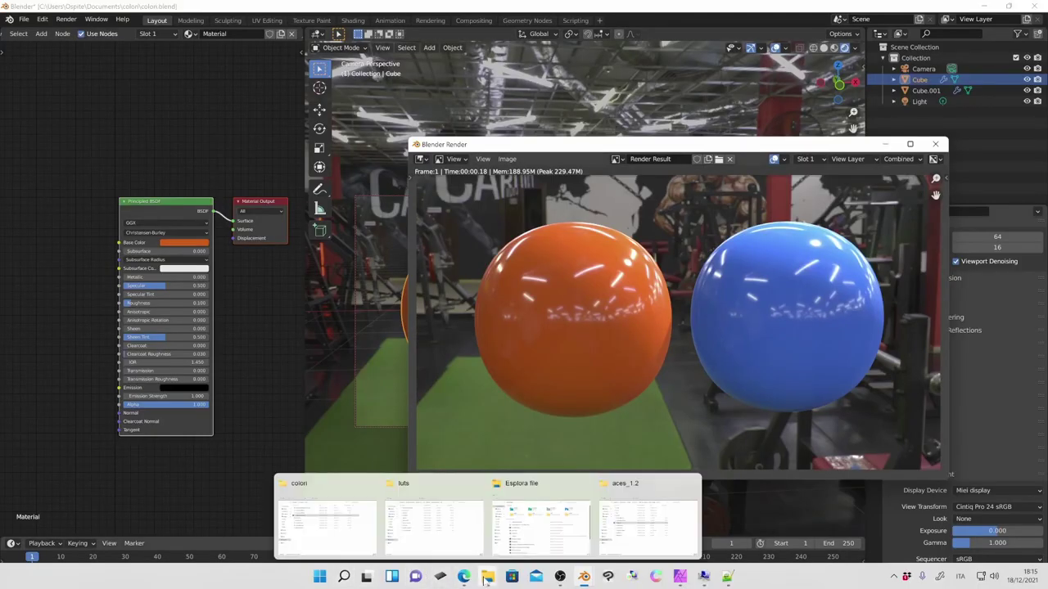
left_click(326, 515)
double_click(189, 262)
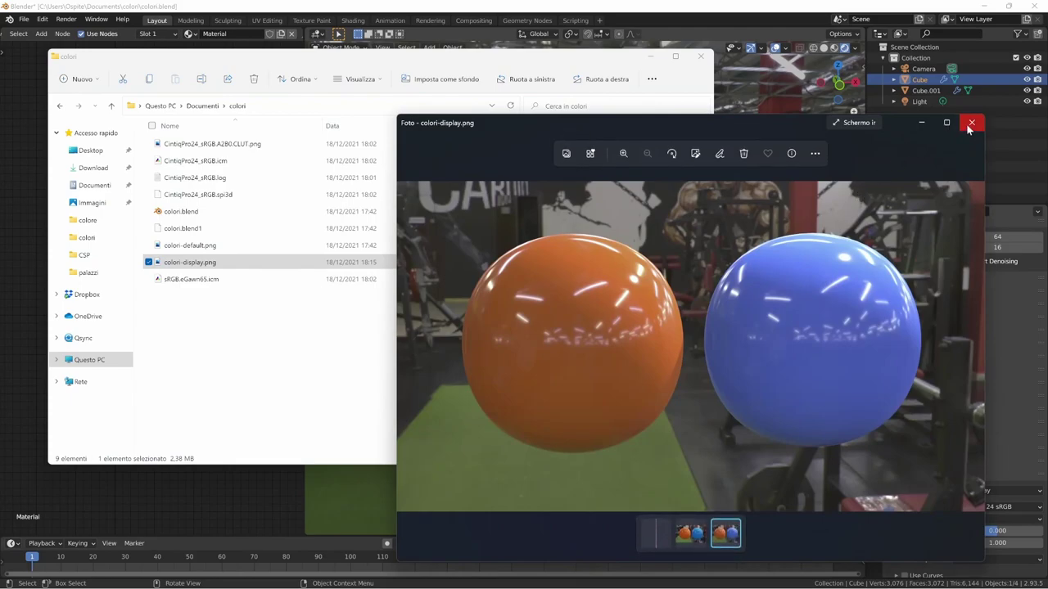
left_click_drag(796, 121, 717, 105)
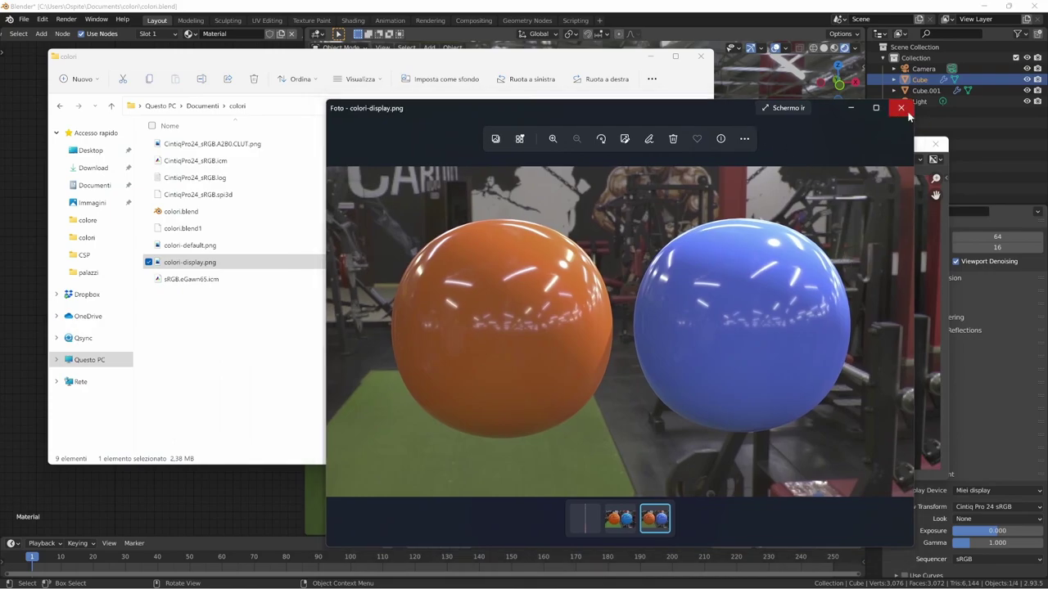
left_click(904, 110)
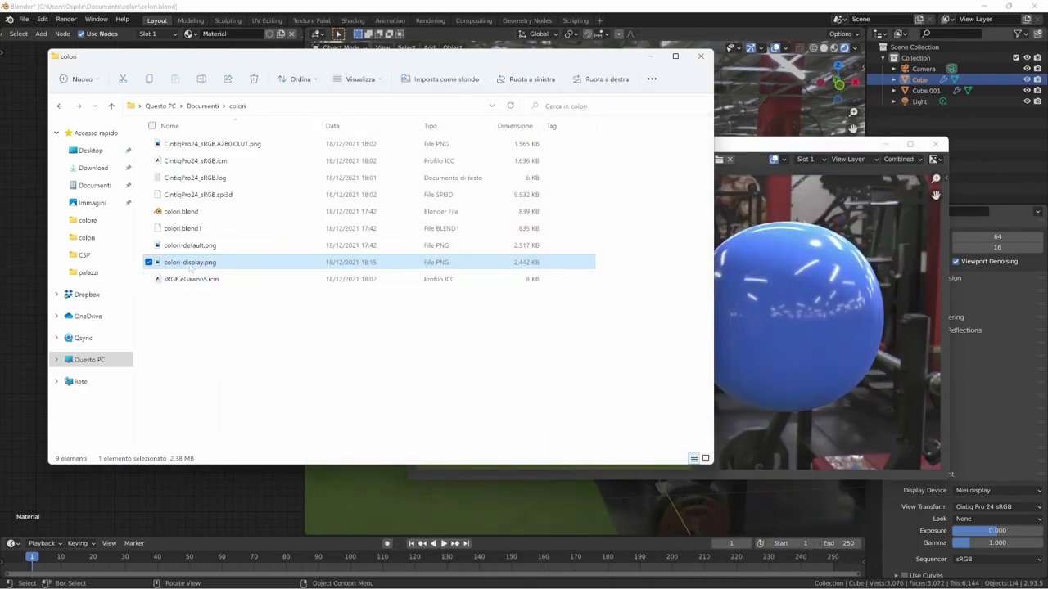
- Open colori-display.png in Affinity Photo and assign it the CintiqPro24P_2021-12-13_D6500_2.2 ICC profile
mouse_move(526, 583)
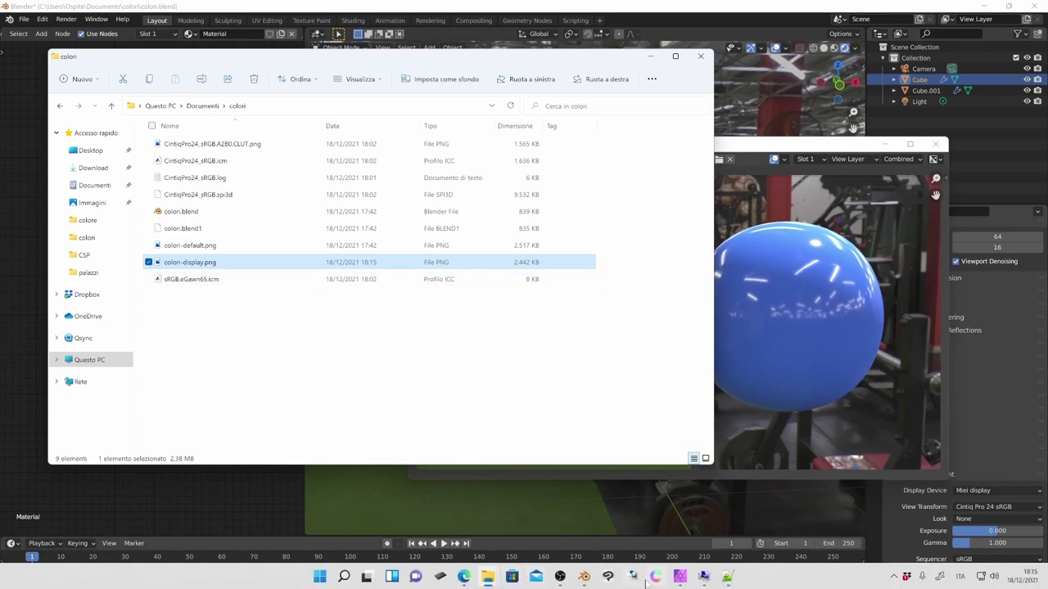
left_click(667, 562)
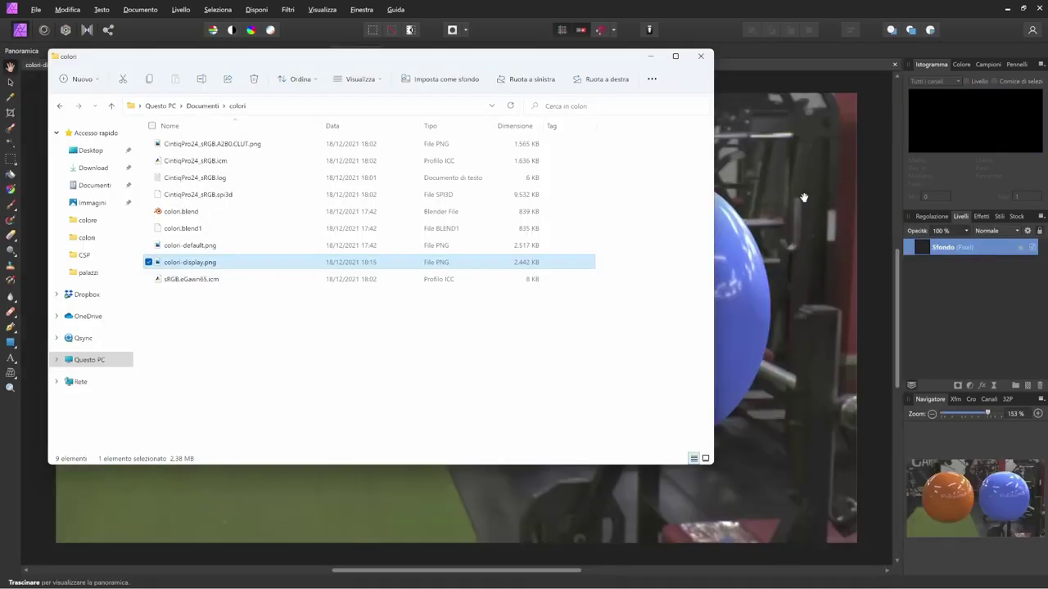
left_click(718, 20)
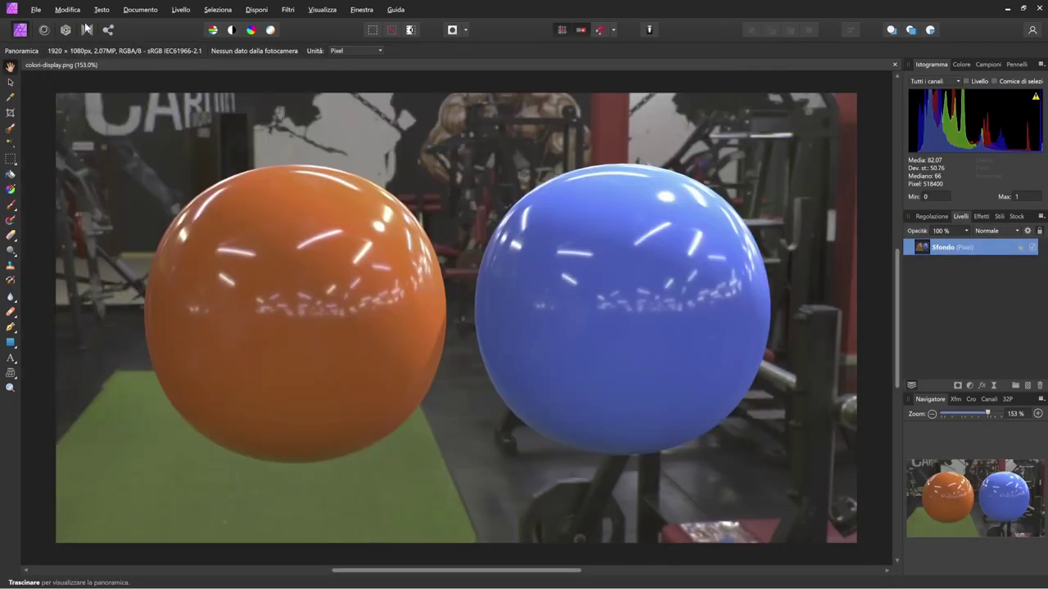
left_click(138, 12)
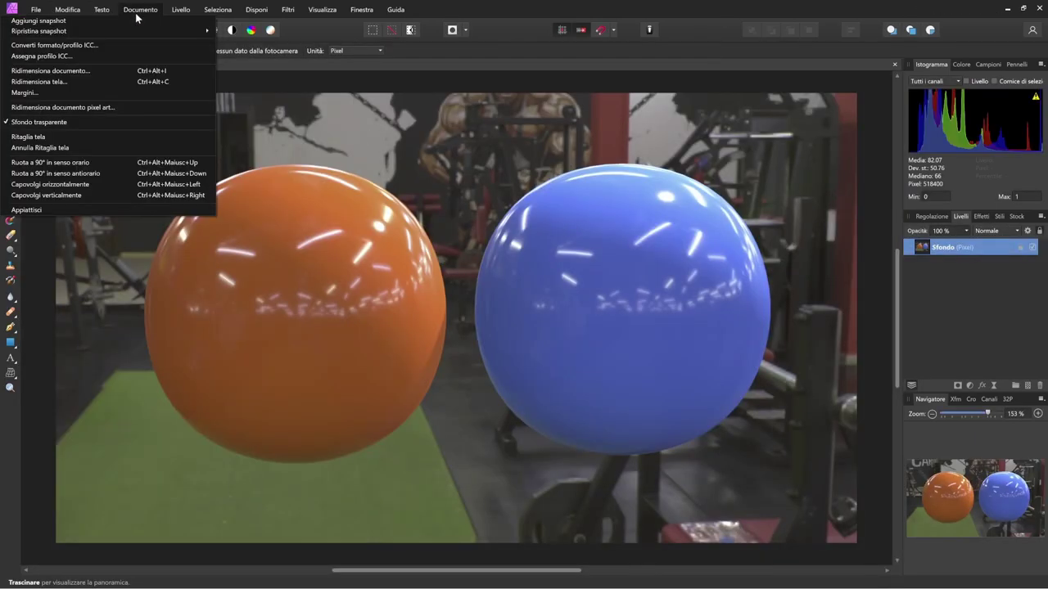
left_click(65, 57)
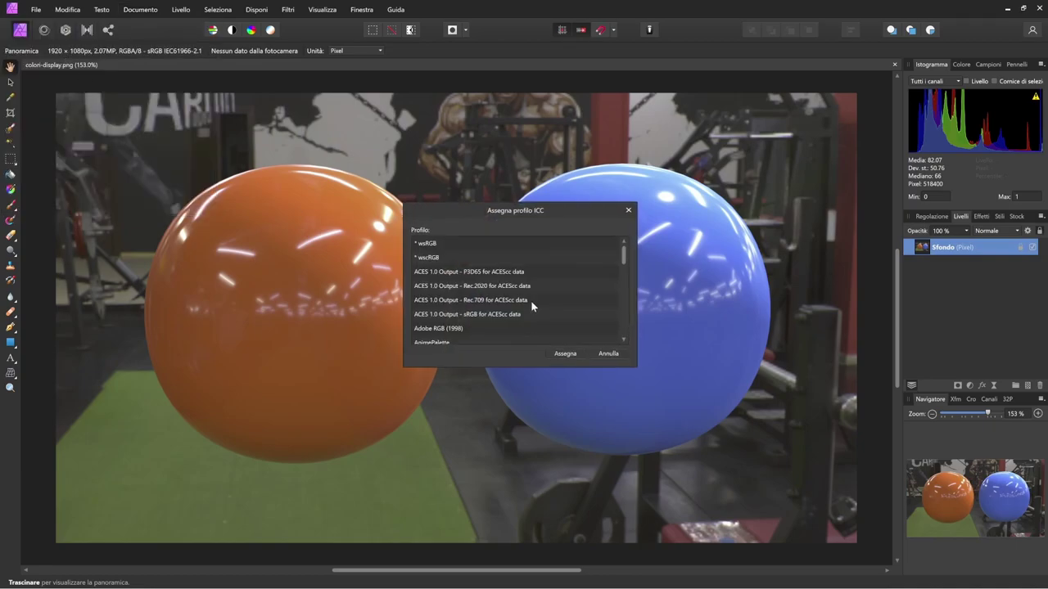
scroll(516, 320, "down", 1)
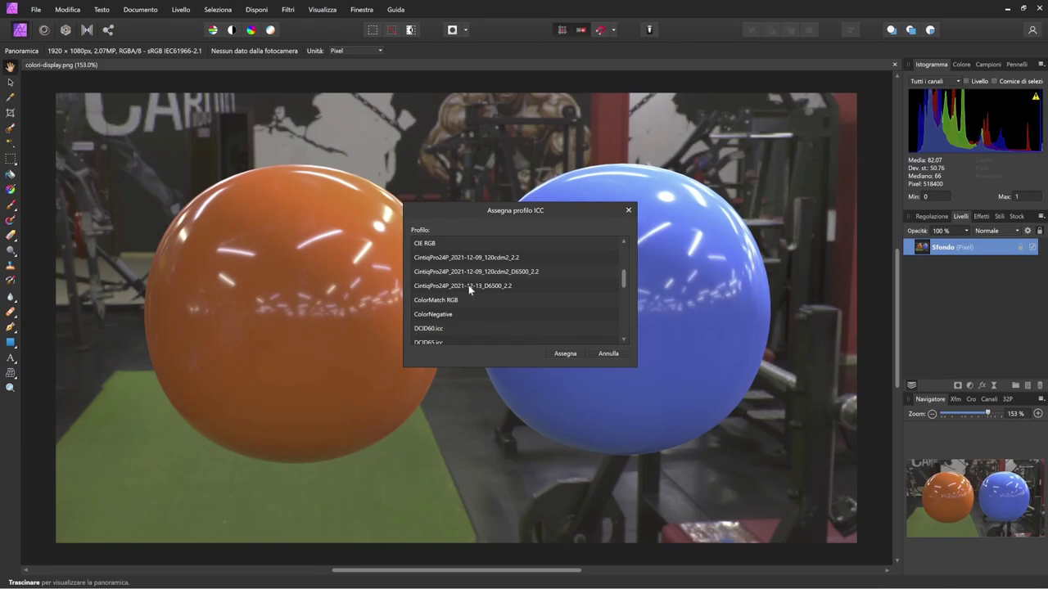
left_click(468, 285)
left_click(565, 354)
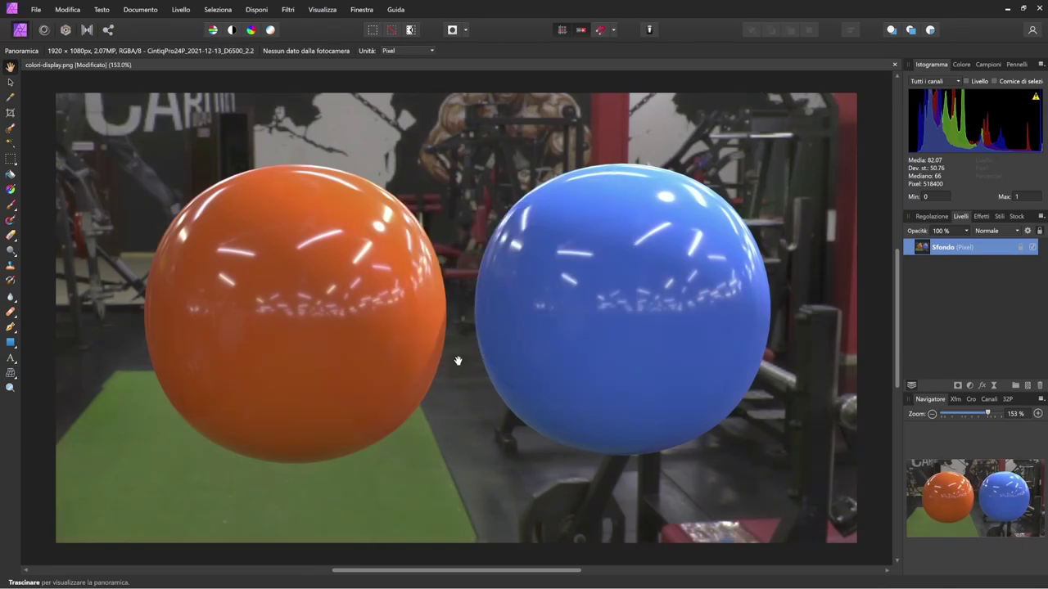
- Place a reduced Affinity Photo window beside Blender's render window, fit the image to it, and compare the sphere colors
key("Tab")
left_click(1022, 8)
left_click_drag(752, 56, 450, 27)
left_click_drag(790, 148, 843, 201)
key("alt+Tab")
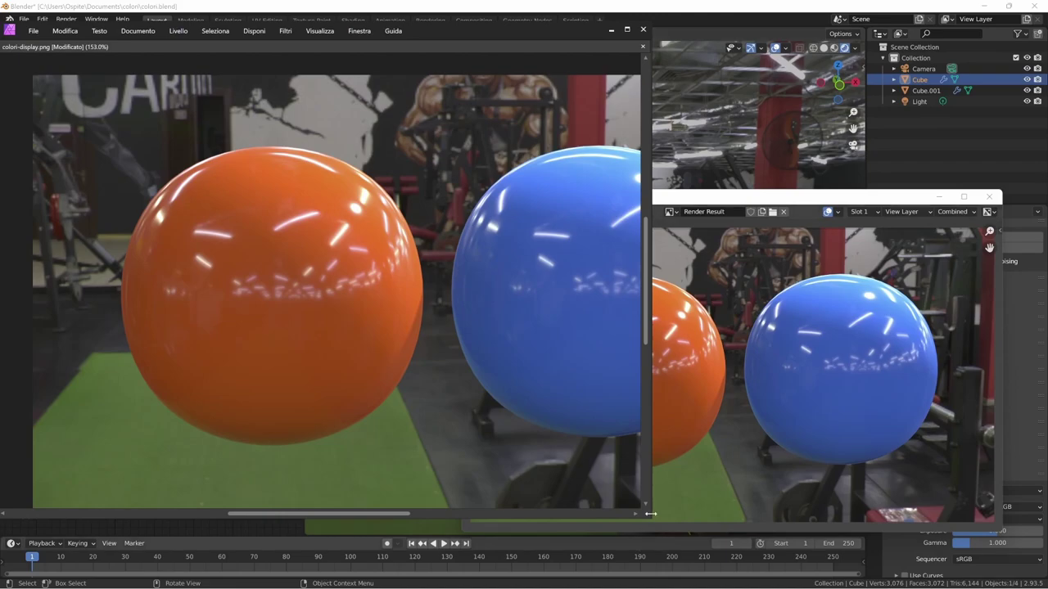
left_click_drag(650, 517, 615, 482)
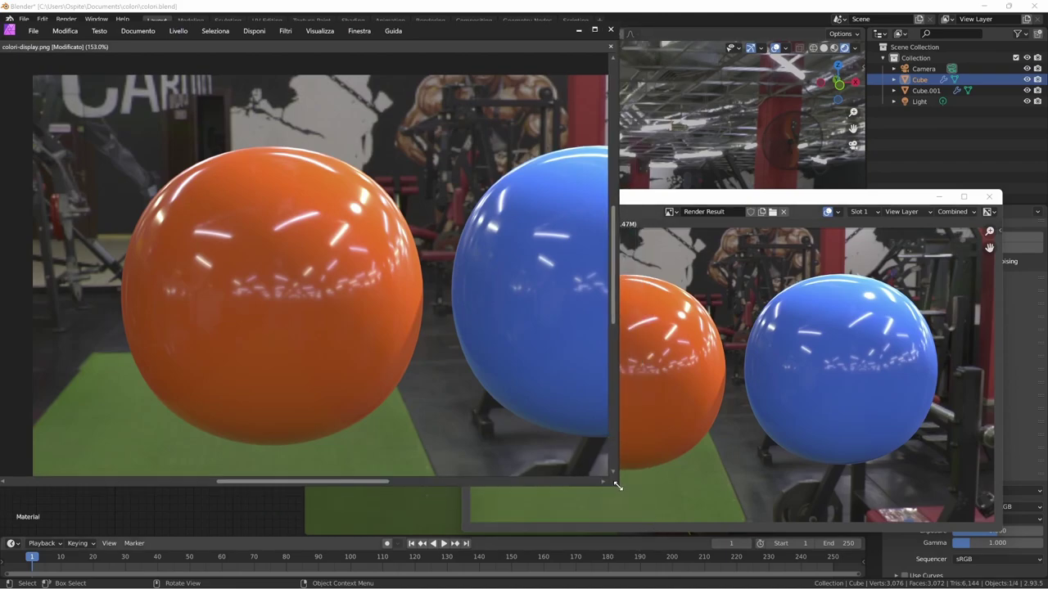
key("ctrl+0")
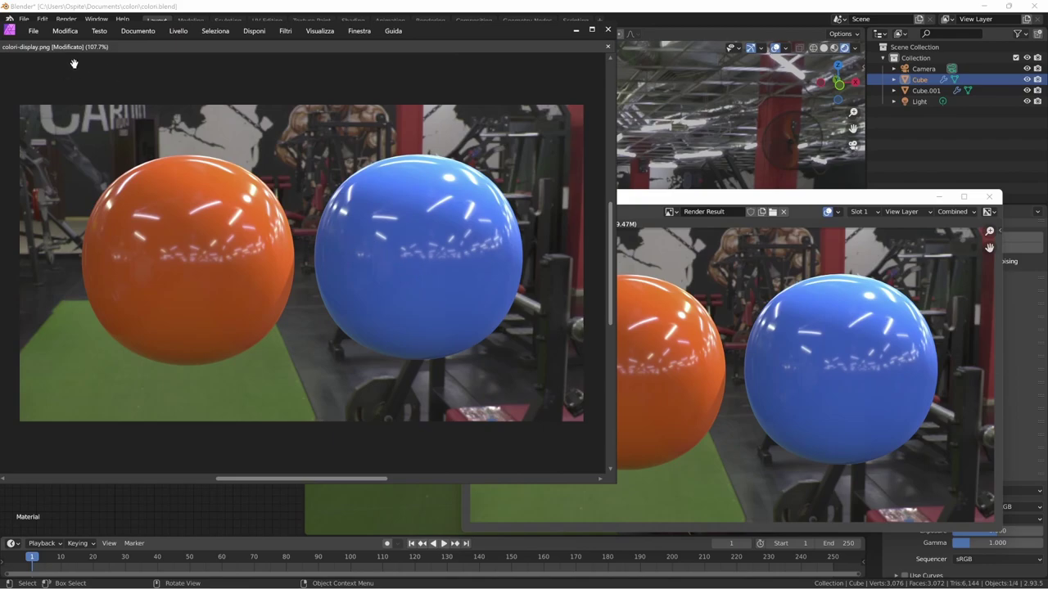
left_click_drag(407, 21, 419, 25)
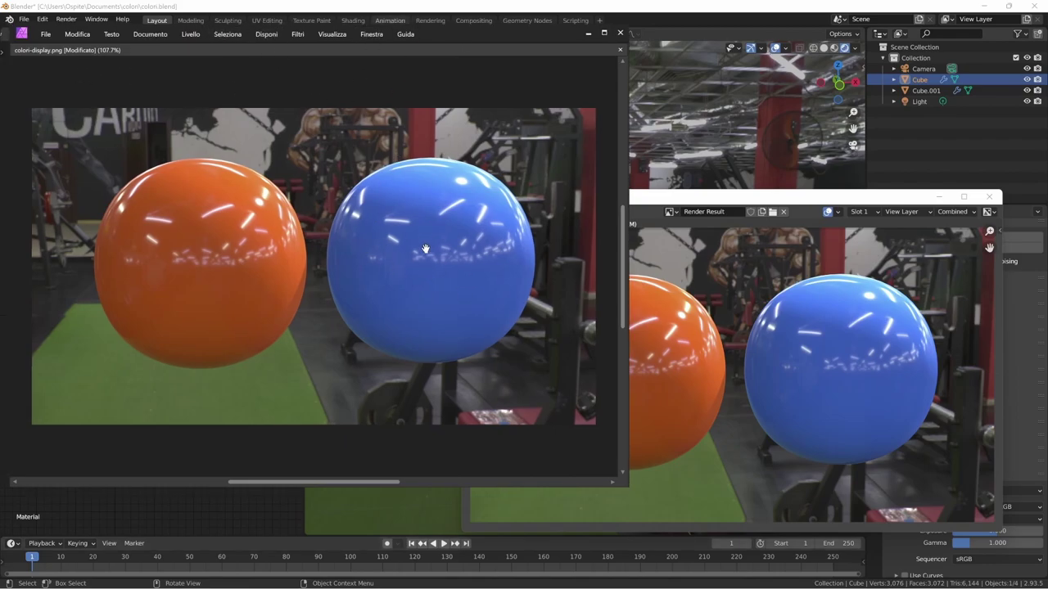
left_click_drag(515, 55, 523, 57)
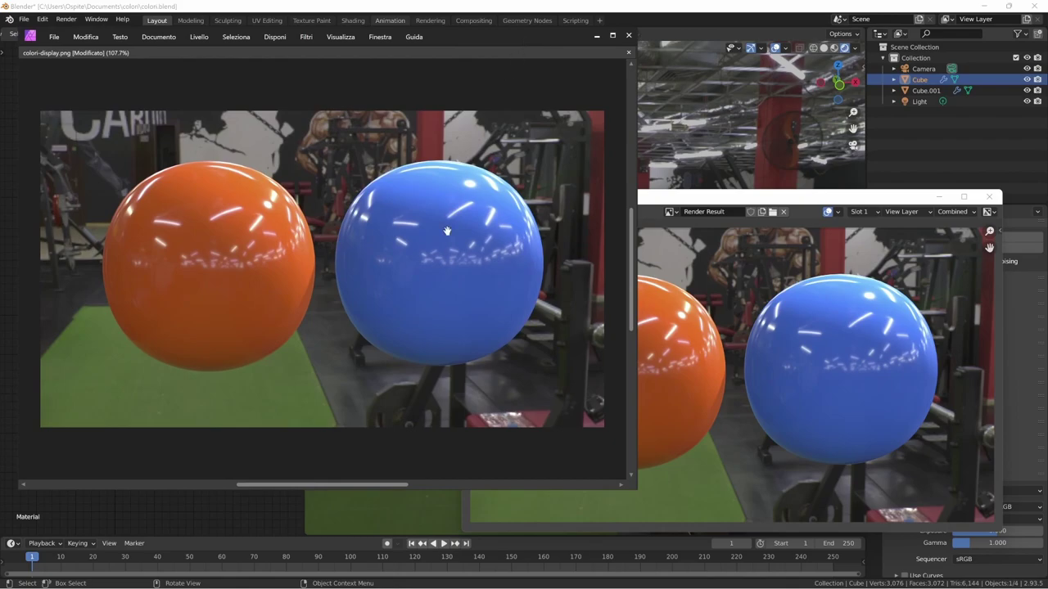
- Maximize Affinity Photo and convert the image to the sRGB IEC61966-2.1 profile in RGB/8 format with Percettivo rendering intent
double_click(475, 36)
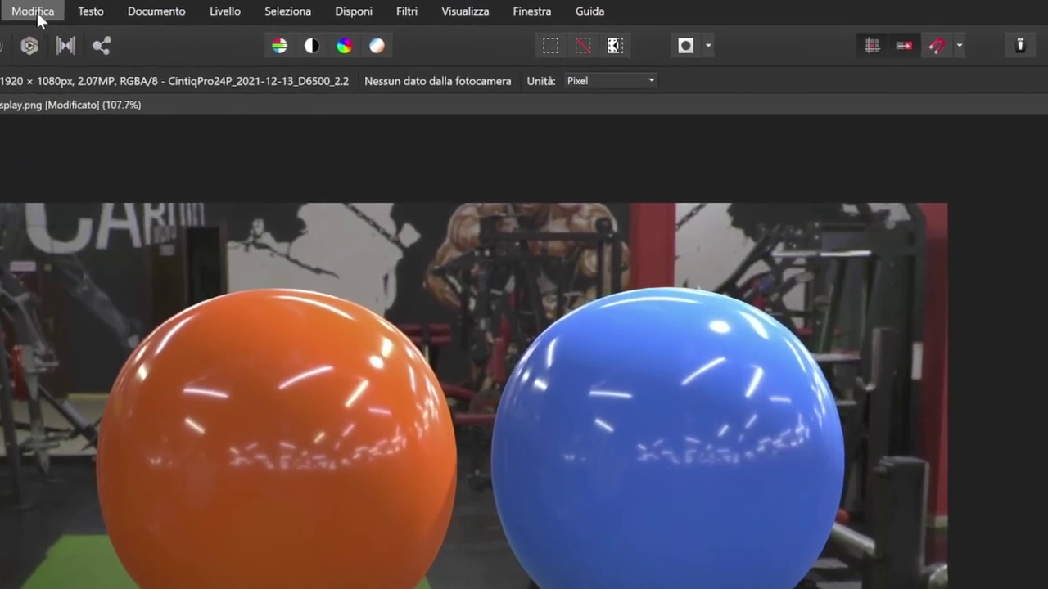
left_click(53, 10)
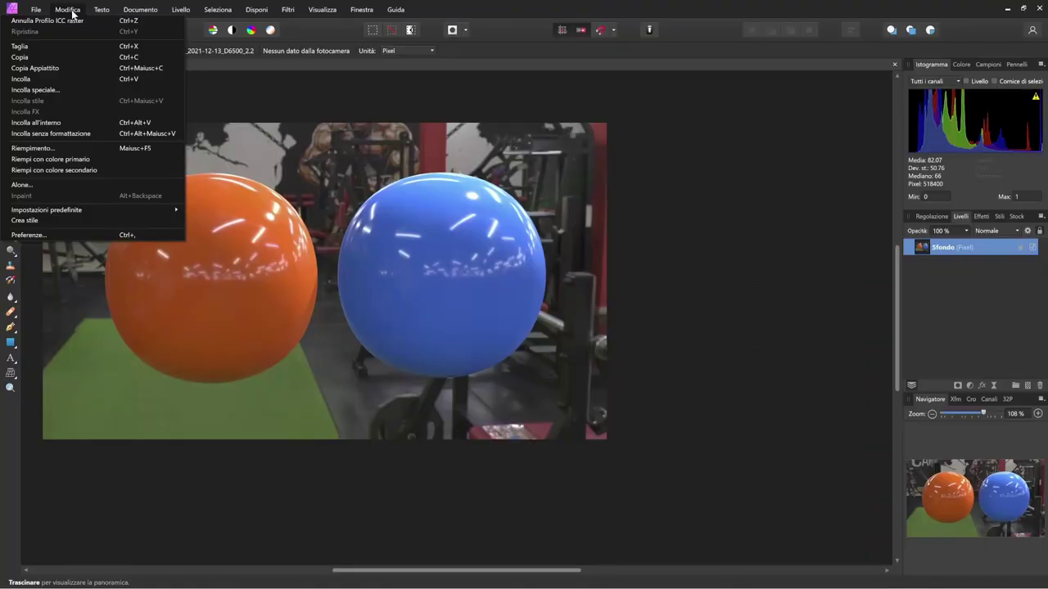
mouse_move(129, 10)
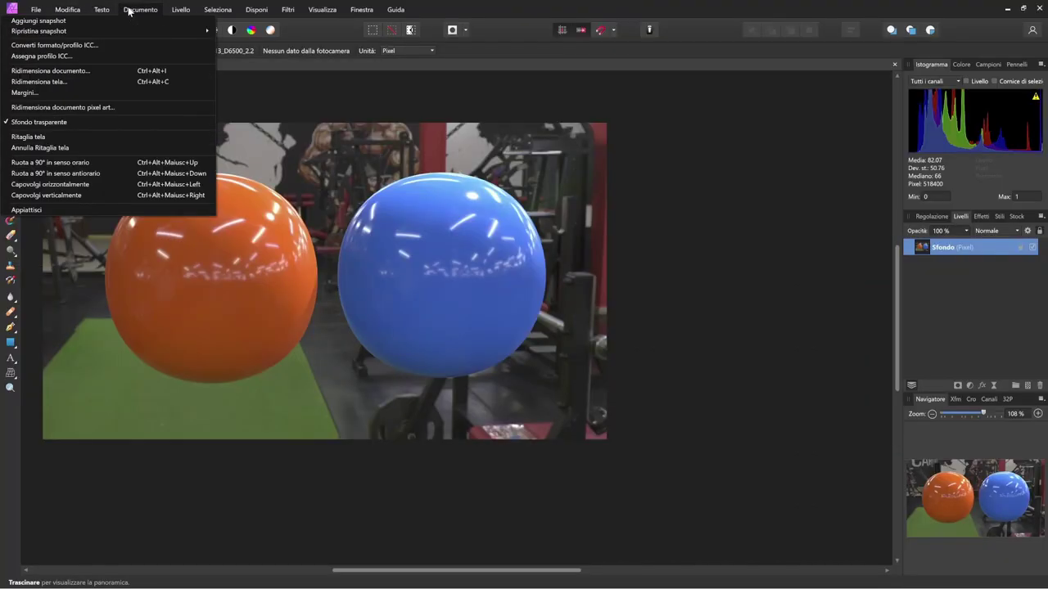
left_click(111, 45)
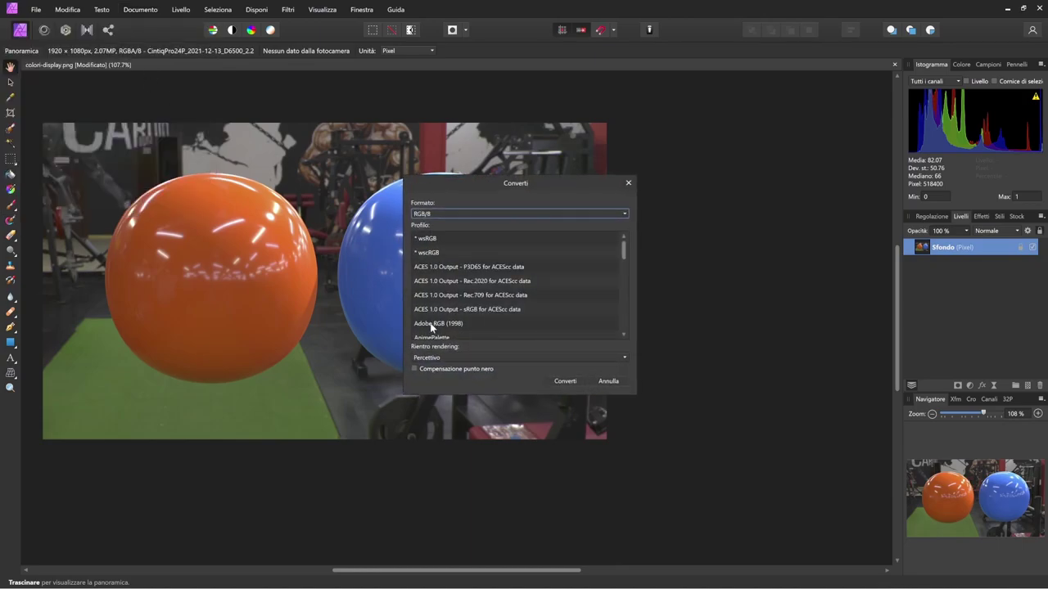
scroll(473, 305, "down", 10)
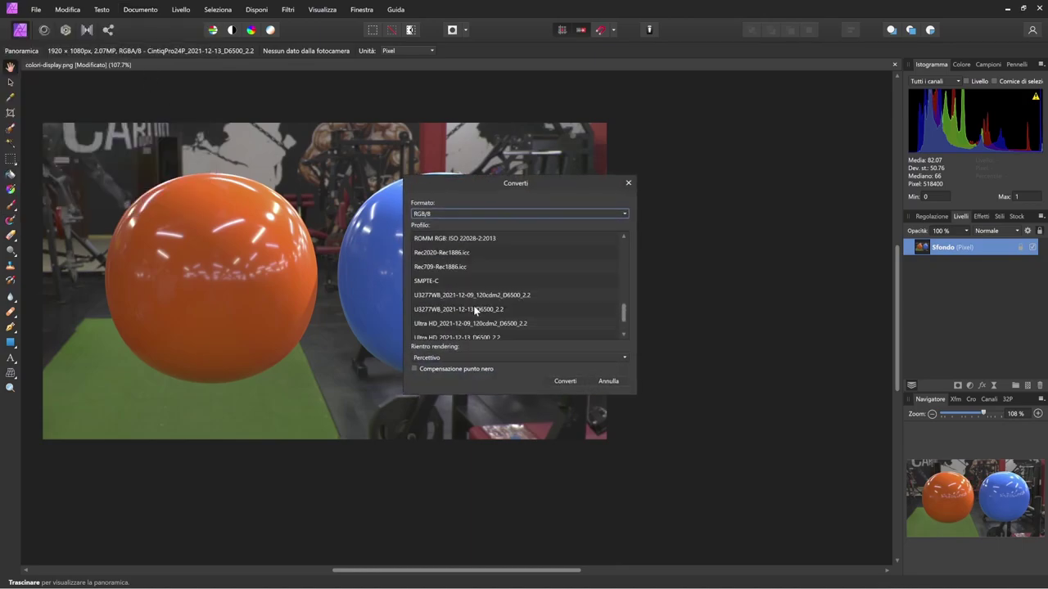
scroll(452, 273, "down", 1)
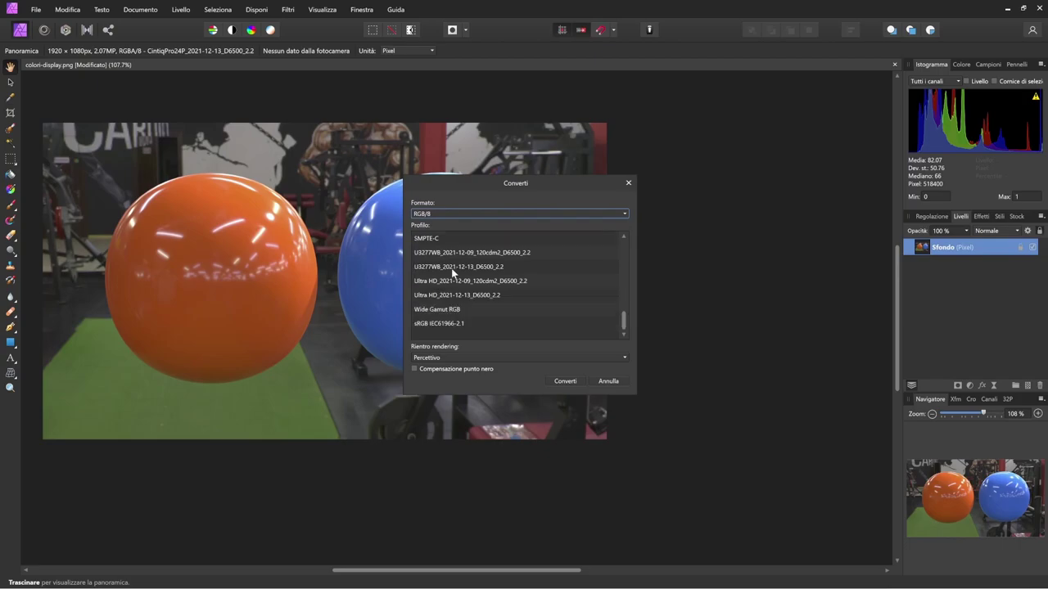
left_click(438, 325)
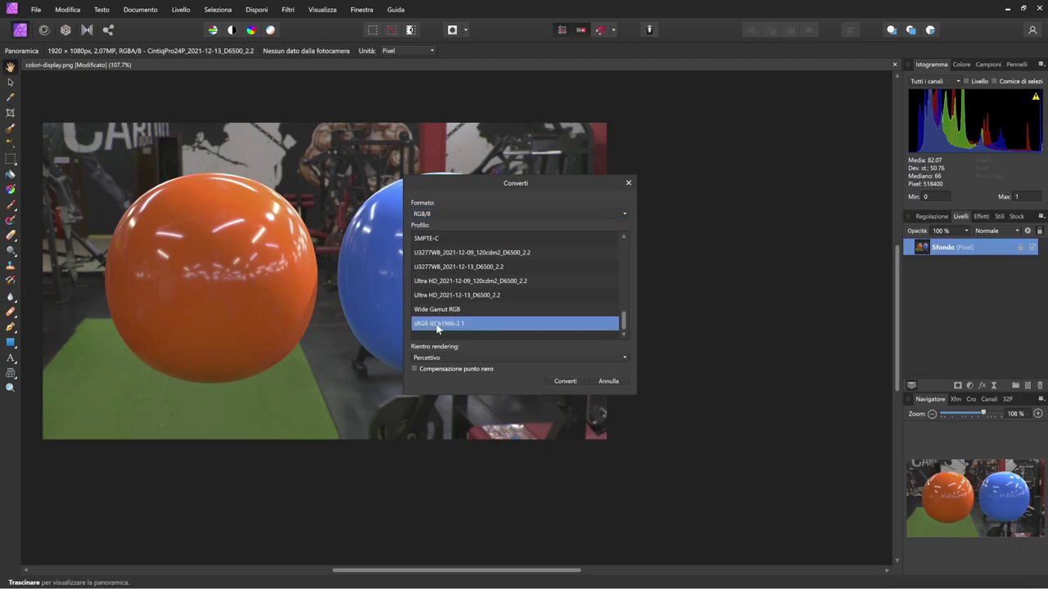
left_click(565, 382)
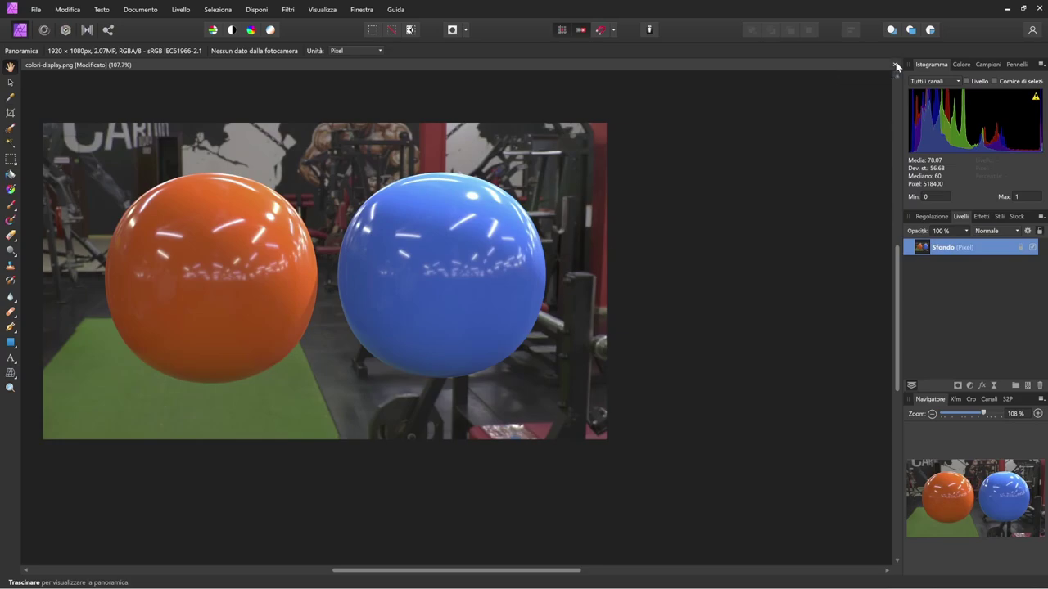
- Close colori-display.png in Affinity Photo, switch back to Blender, and close the render window
left_click(895, 64)
key("alt+Tab")
key("Tab")
key("Tab")
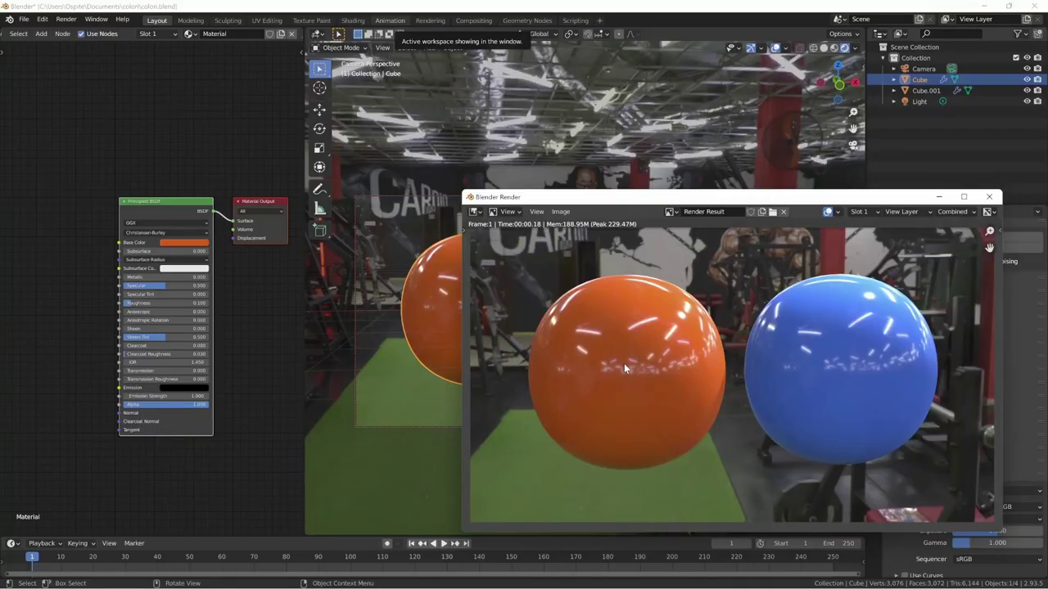
left_click(988, 197)
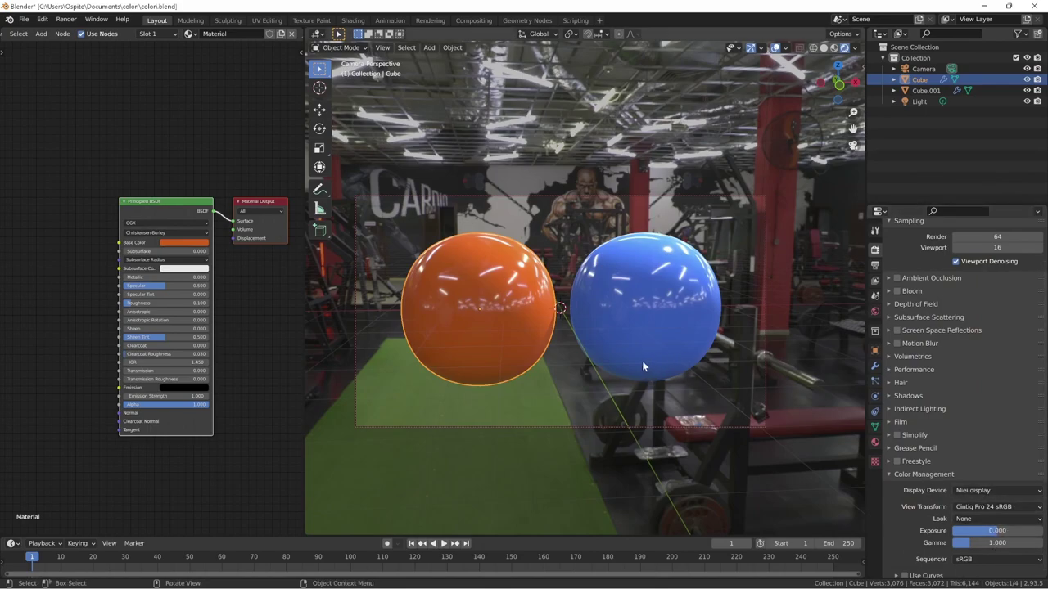
- Set the display device to sRGB and render the scene from the camera
middle_click_drag(633, 352, 620, 294)
key("KP_0")
left_click(999, 491)
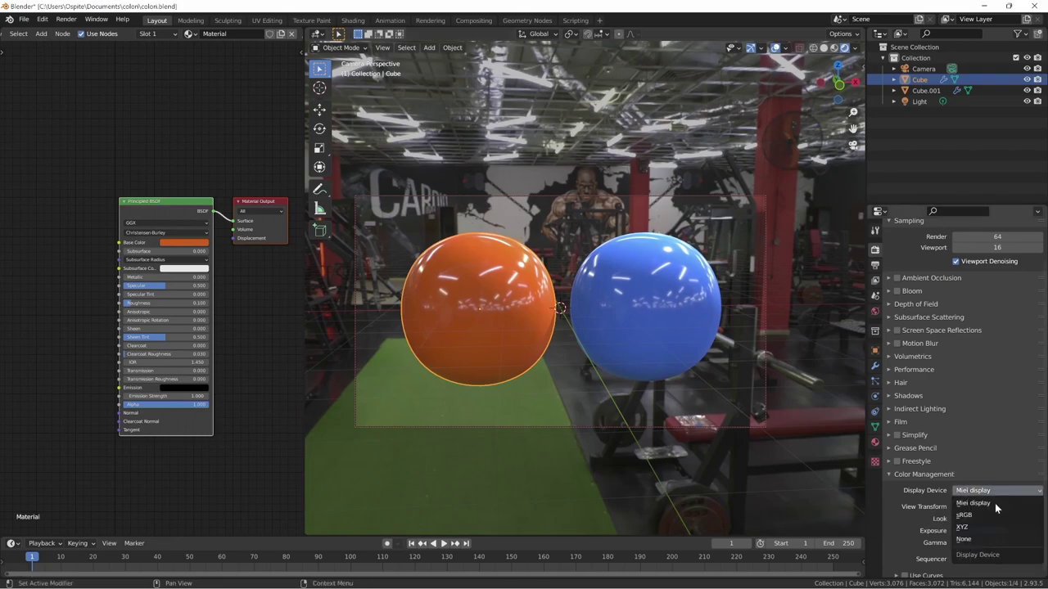
left_click(992, 513)
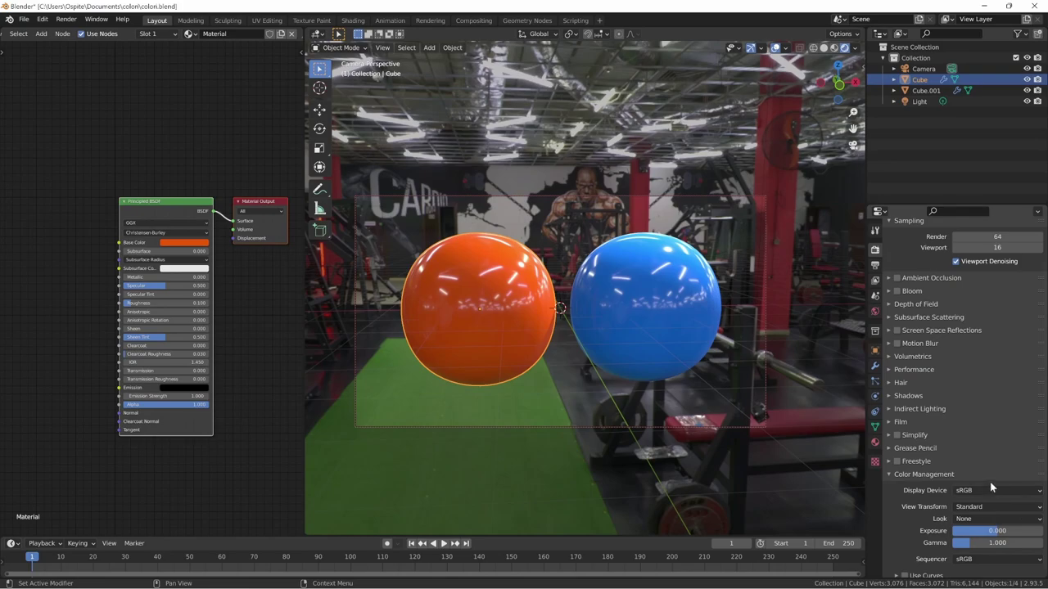
key("F12")
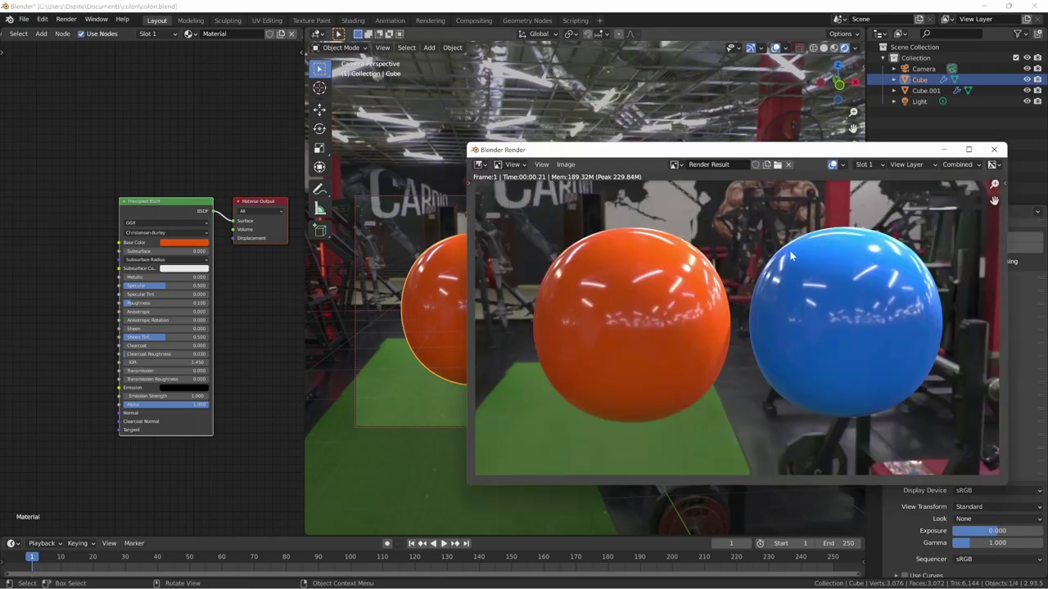
- Save the sRGB render as a separate PNG in the colori folder and close the render window
key("shift+alt+s")
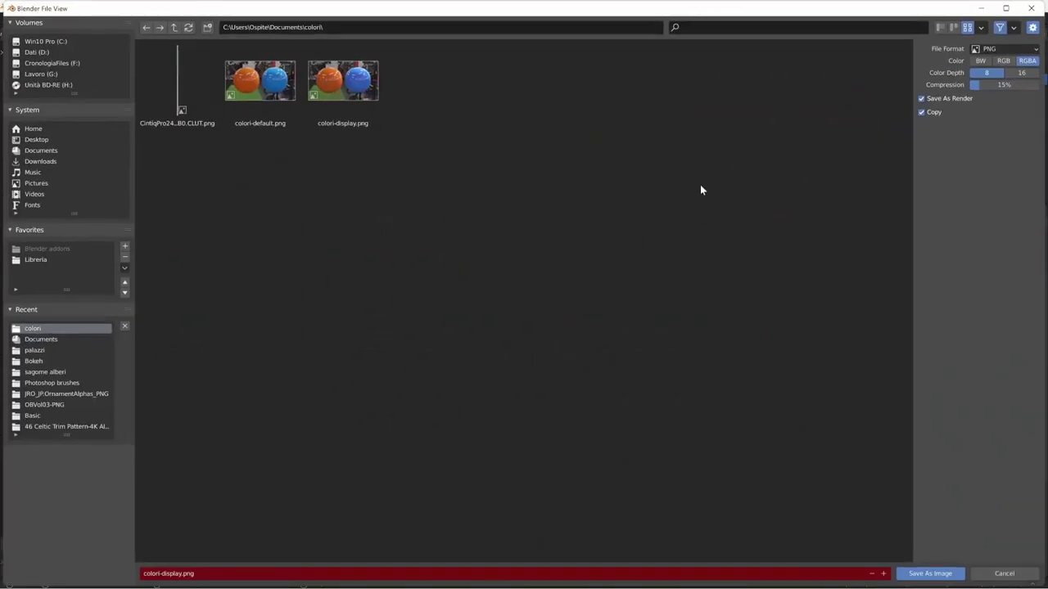
double_click(172, 573)
type("s")
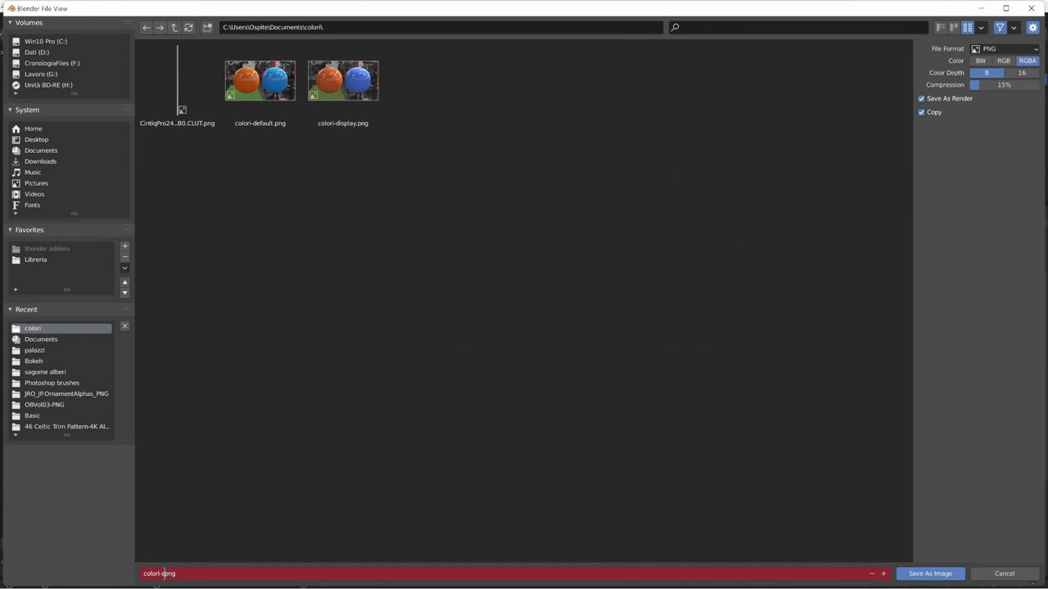
type("rg")
key("Return")
key("Return")
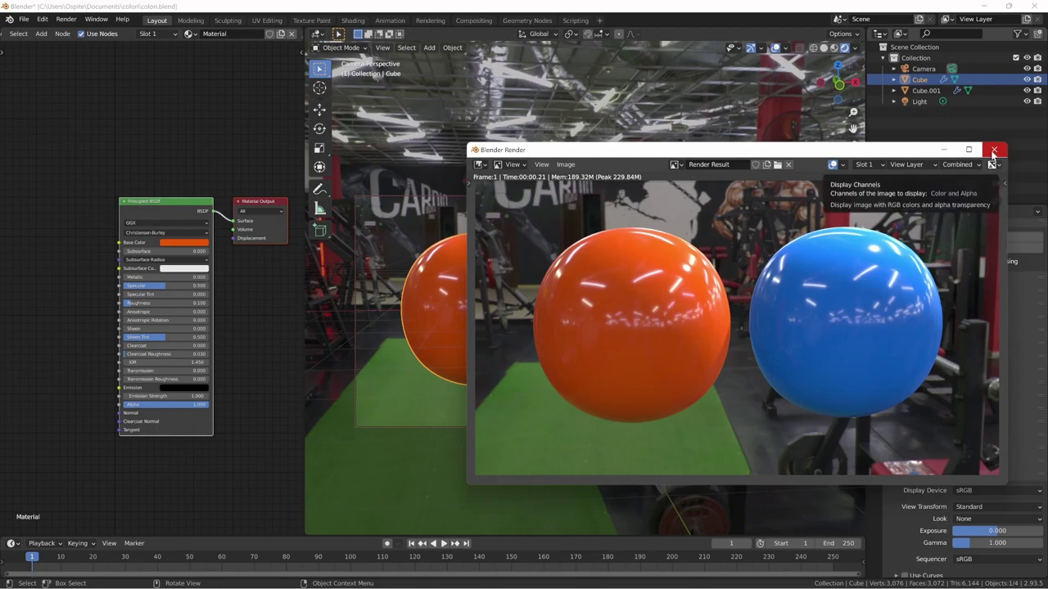
left_click(992, 150)
- Set the display device to Miei display
left_click(987, 491)
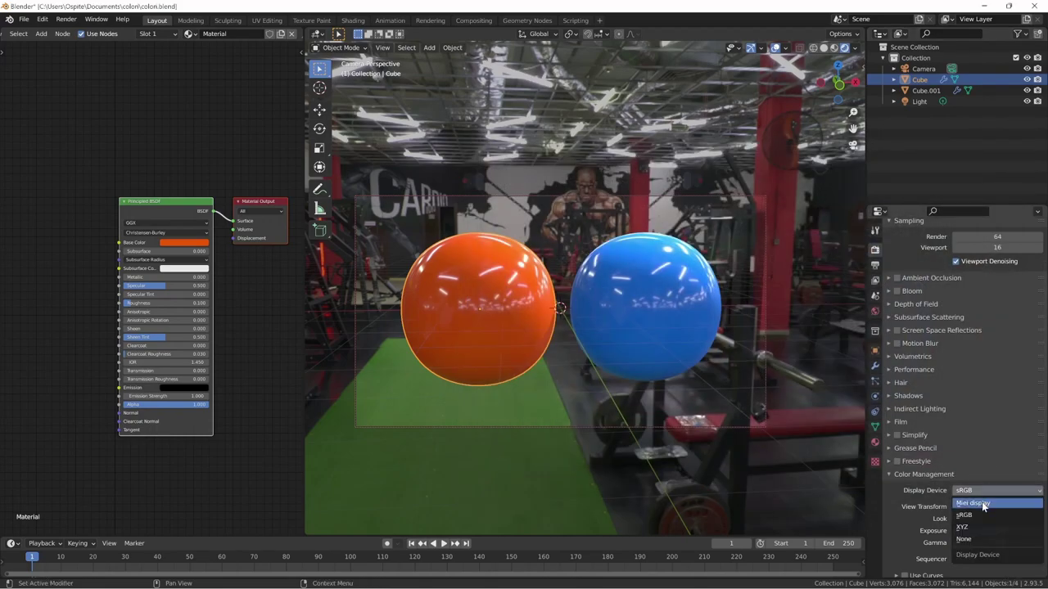
left_click(982, 502)
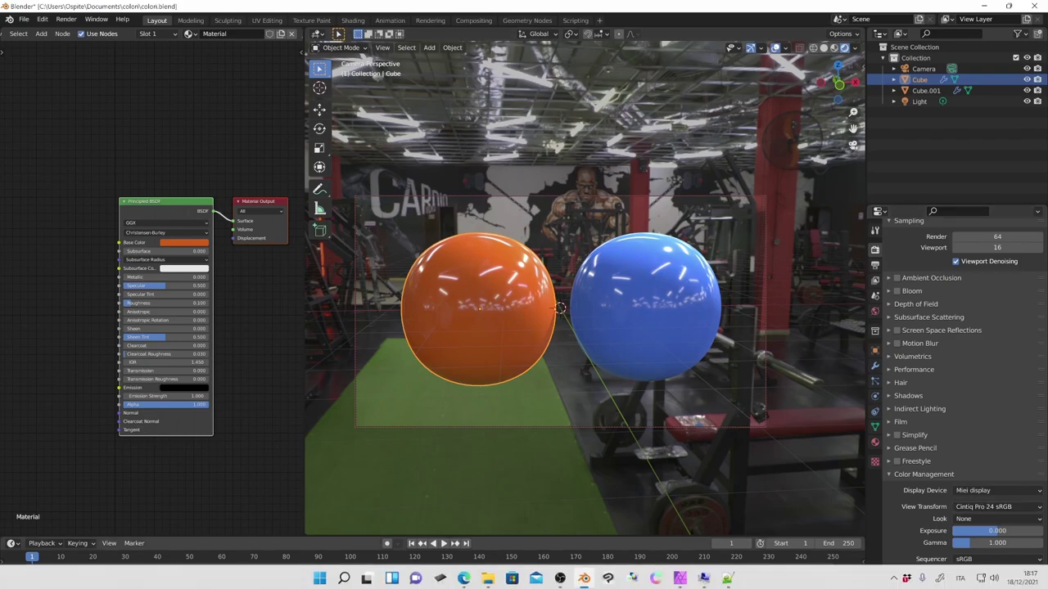
- Switch to Affinity Photo and open colori-srgb.png from the colori folder
left_click(681, 577)
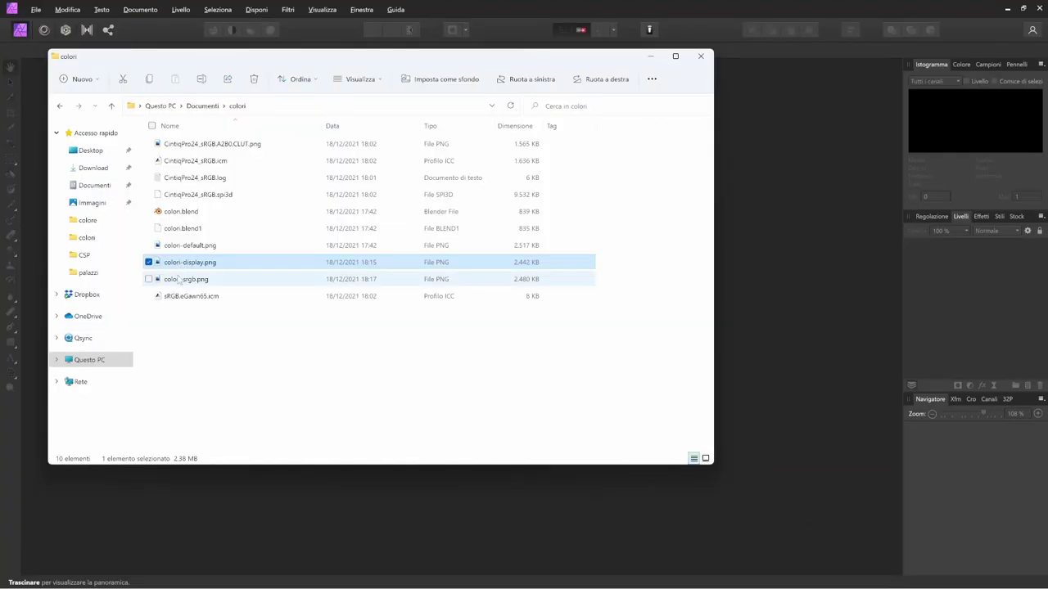
left_click_drag(180, 280, 451, 536)
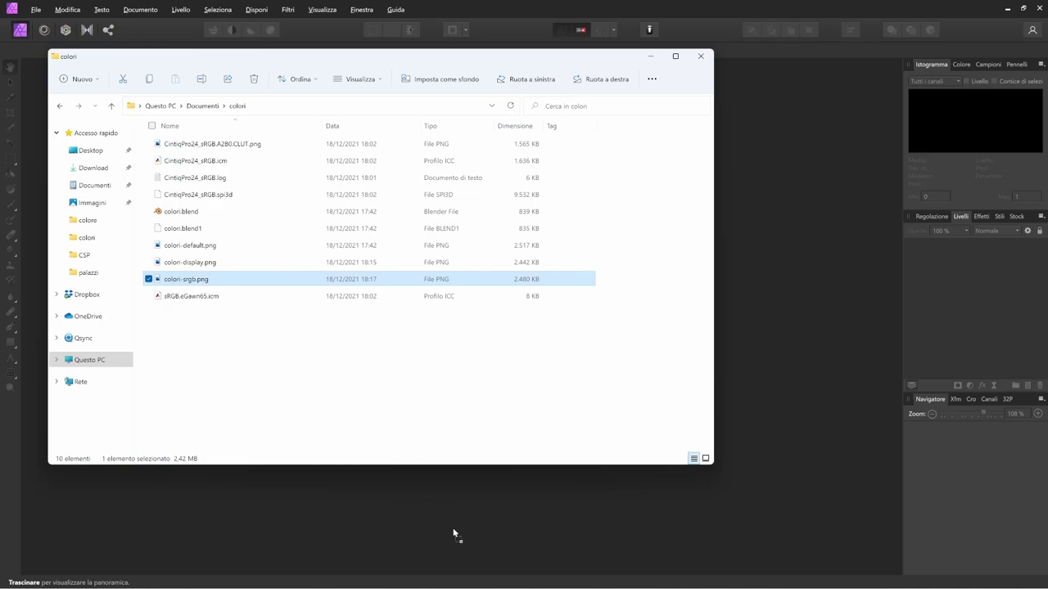
left_click(782, 13)
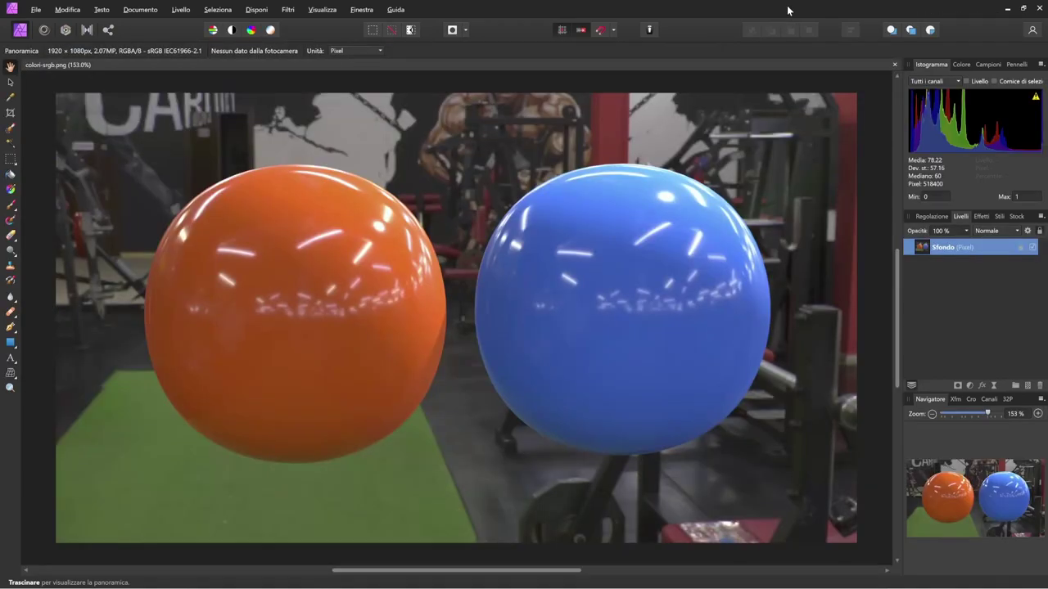
- Shrink the Affinity Photo window, fit colori-srgb.png to it, and compare its colors with the Blender viewport
left_click(1022, 8)
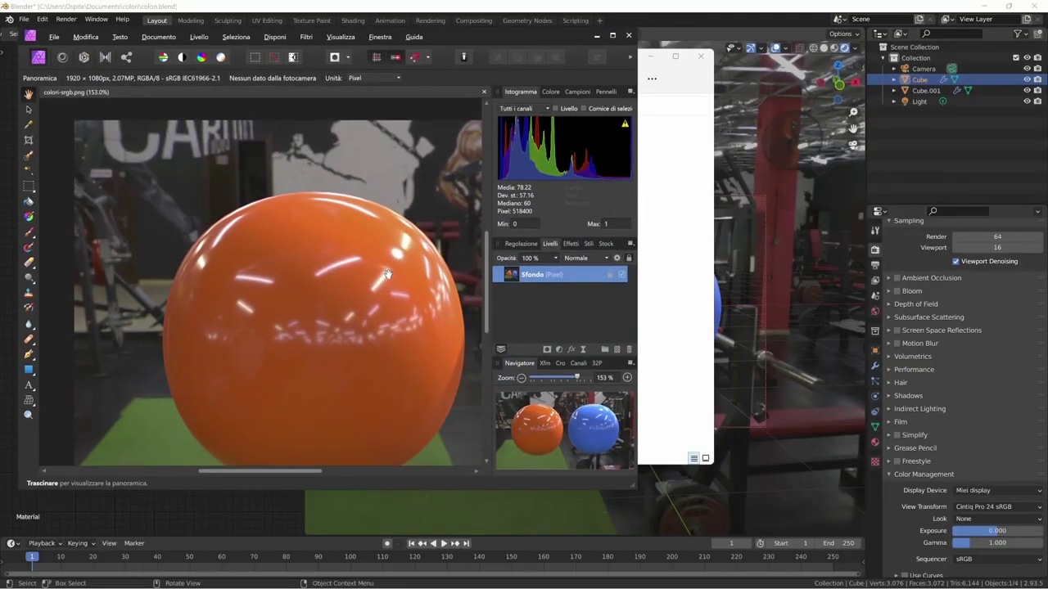
key("ctrl+0")
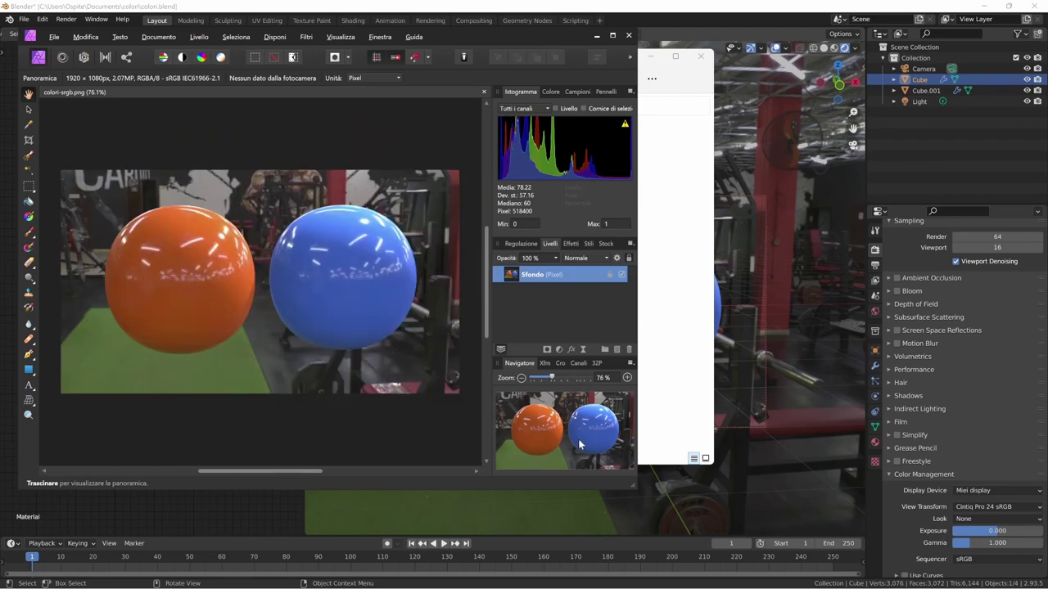
left_click(760, 10)
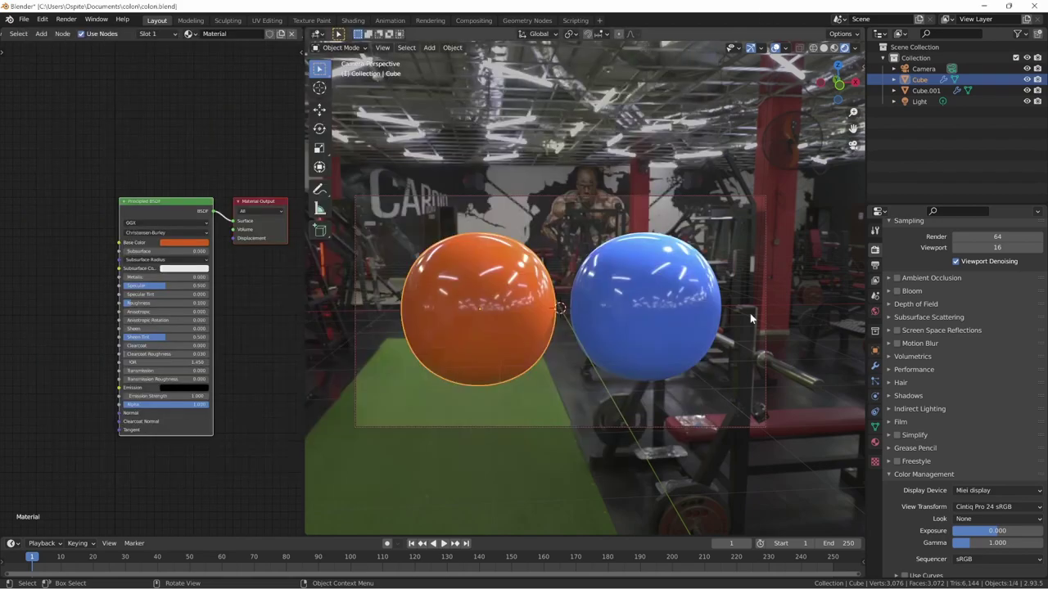
key("alt+Tab")
mouse_move(476, 38)
left_mouse_down()
mouse_move(697, 184)
mouse_move(777, 304)
mouse_move(473, 39)
left_mouse_up()
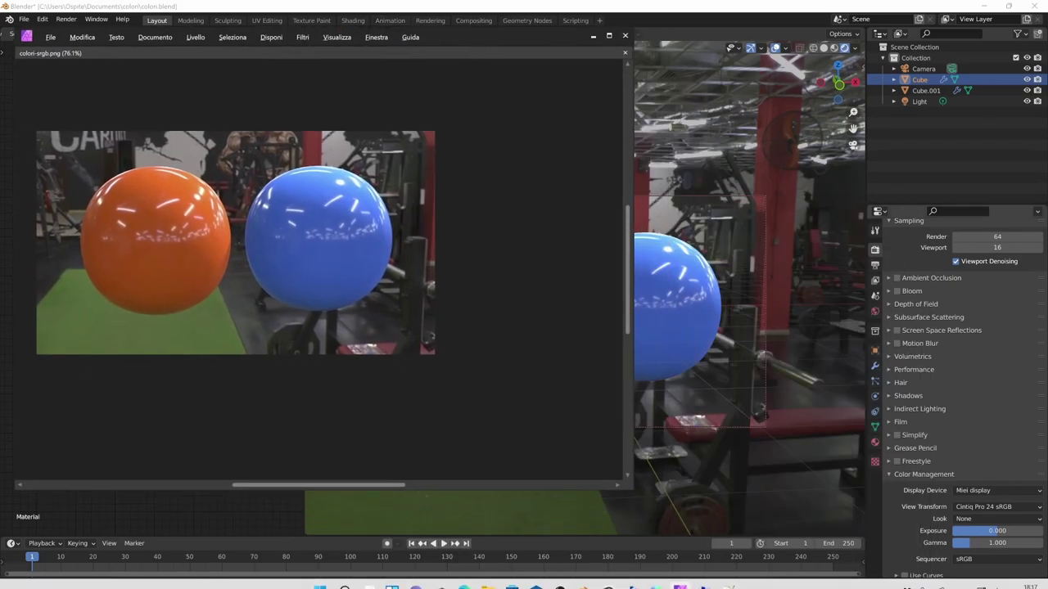
left_click(935, 483)
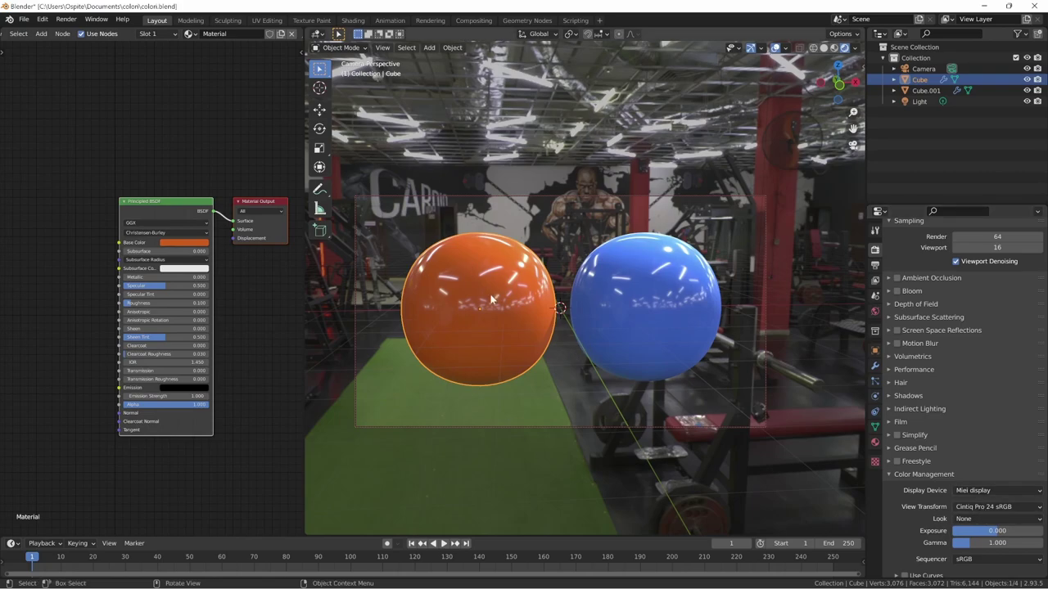
- Set the display device to sRGB to preview the uncorrected viewport colors
left_click(980, 510)
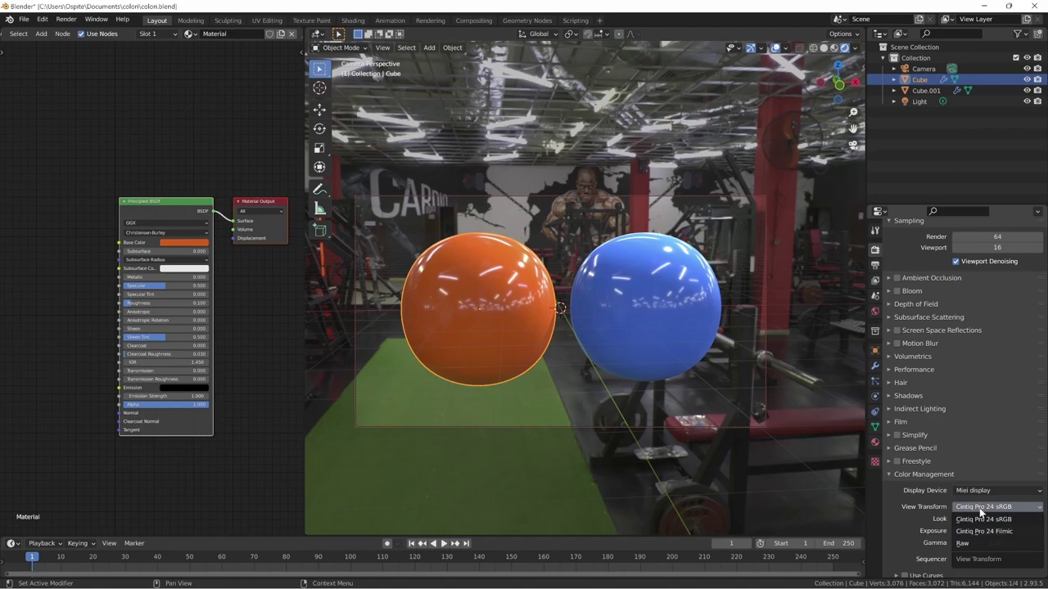
left_click(982, 492)
left_click(983, 492)
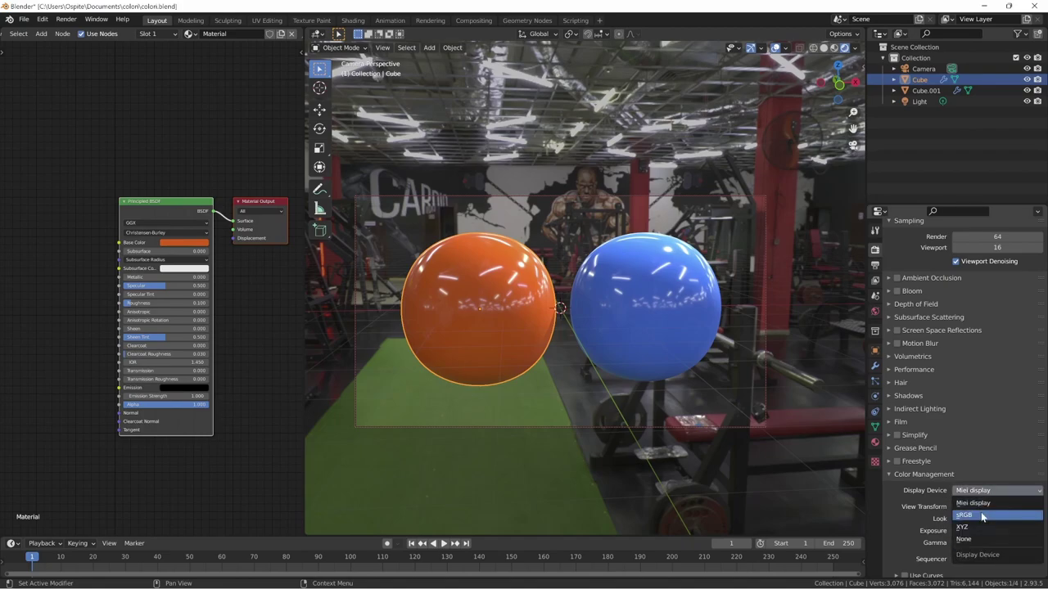
left_click(982, 516)
- Set the display device back to Miei display, render the scene, and close the render window
left_click(979, 492)
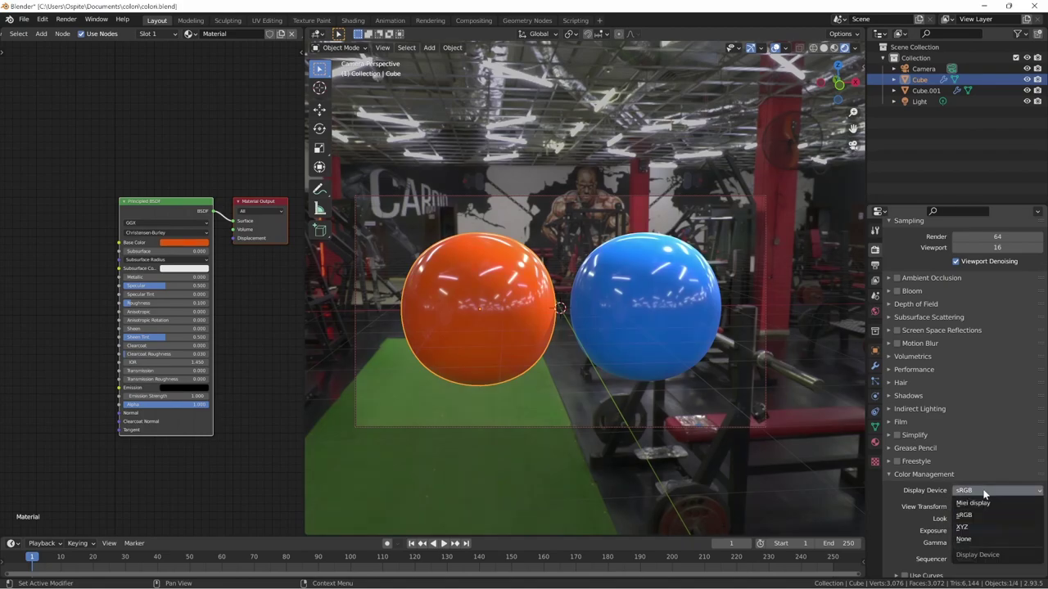
left_click(985, 503)
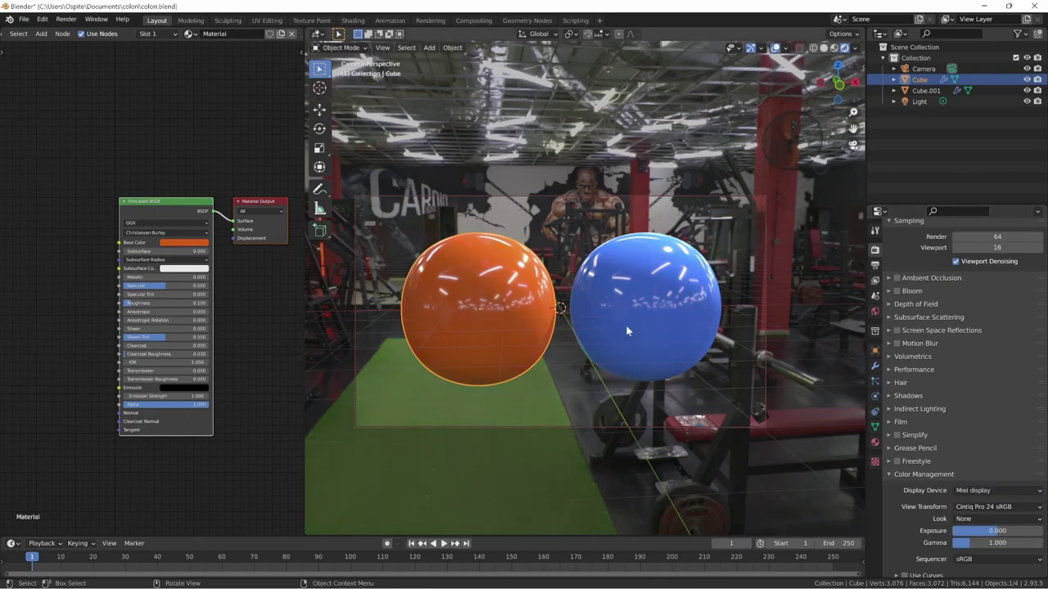
key("F12")
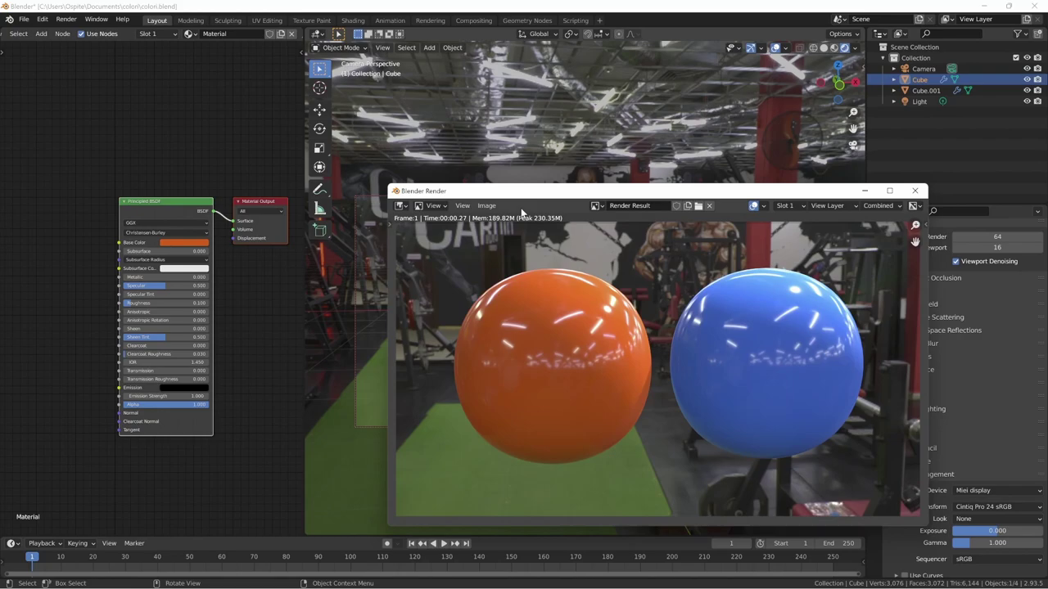
left_click(914, 191)
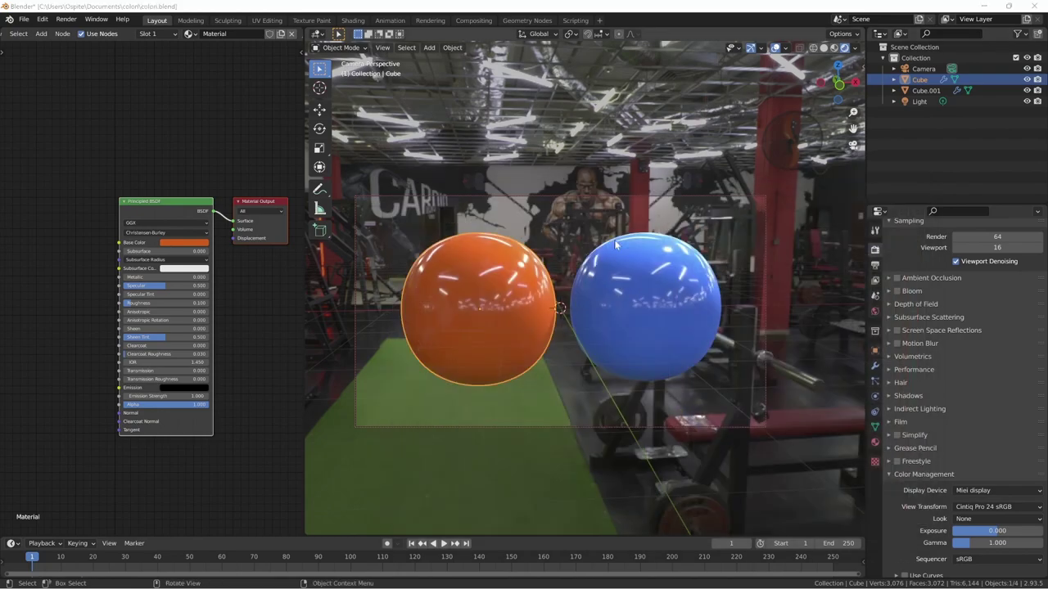
- Switch to Affinity Photo and open colori-display.png alongside colori-srgb.png
key("super+Tab")
left_click(566, 148)
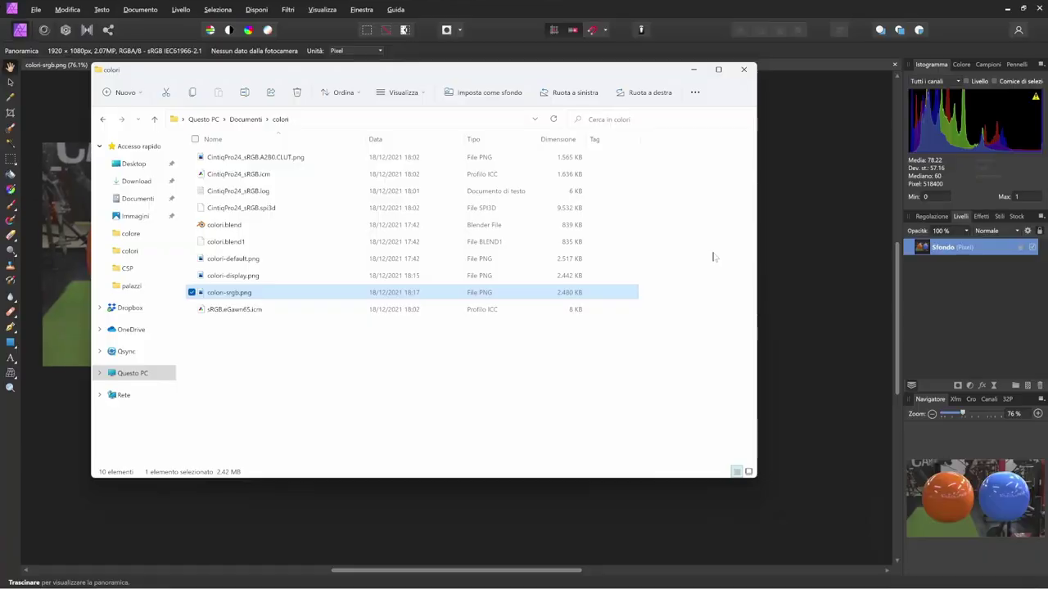
left_click(221, 276)
left_click_drag(215, 279, 806, 47)
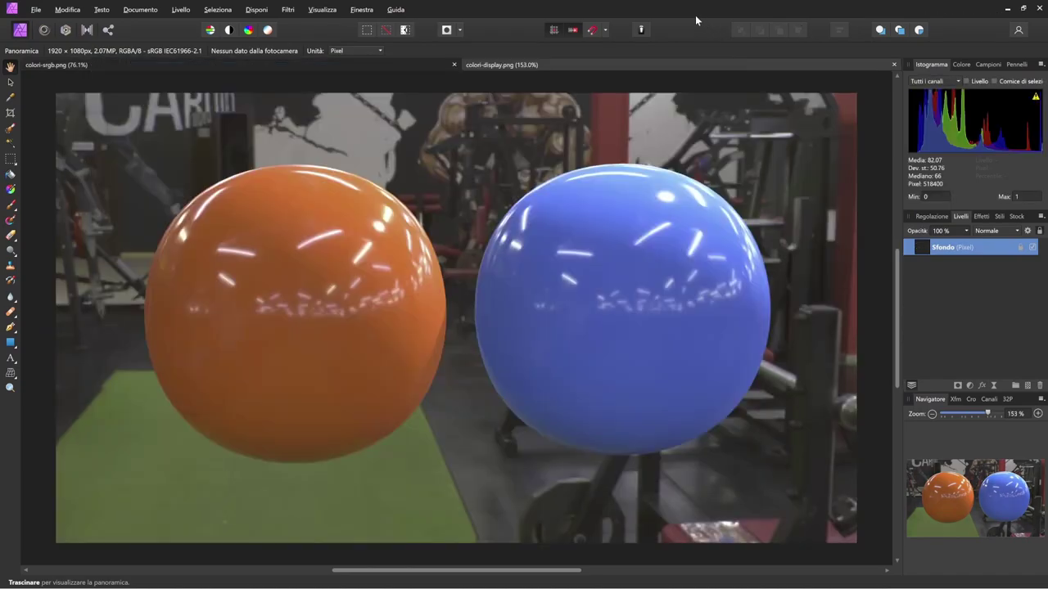
- Assign the CintiqPro24P_2021-12-13_D6500_2.2 ICC profile to colori-display.png
left_click(68, 9)
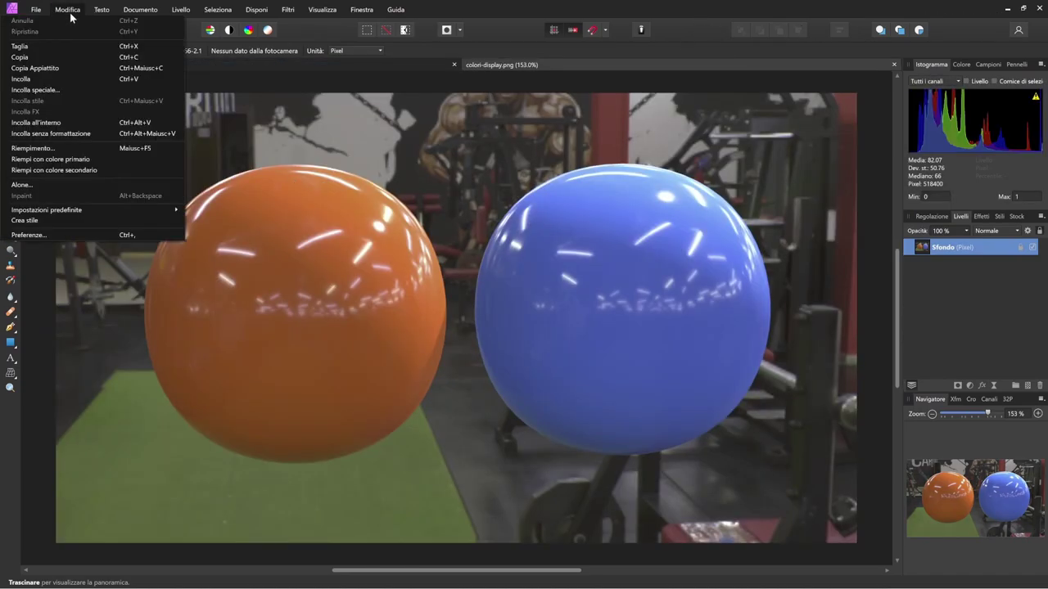
mouse_move(140, 9)
left_click(50, 56)
scroll(474, 298, "down", 4)
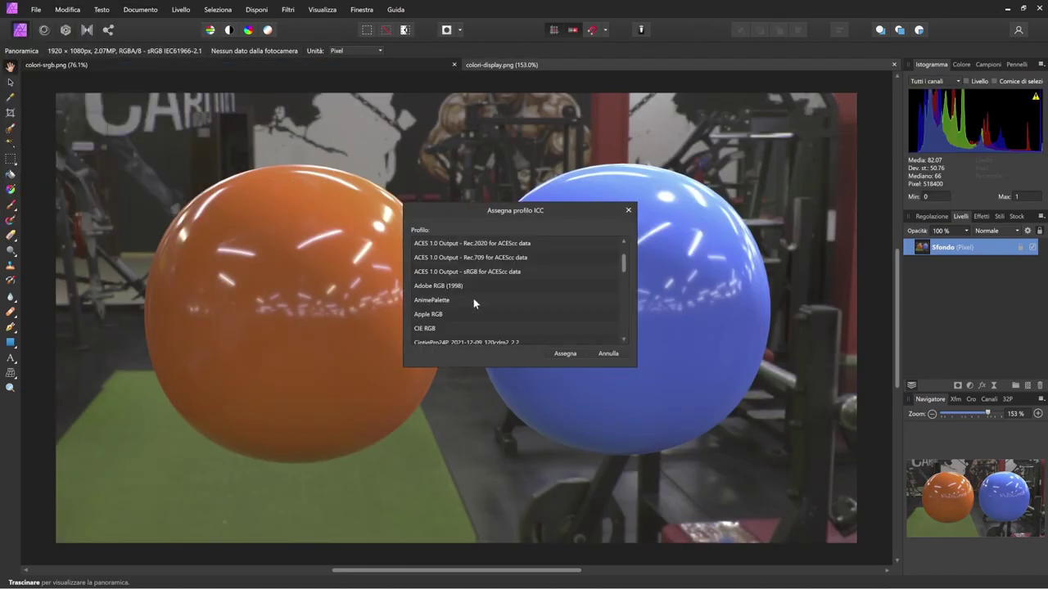
scroll(475, 301, "up", 3)
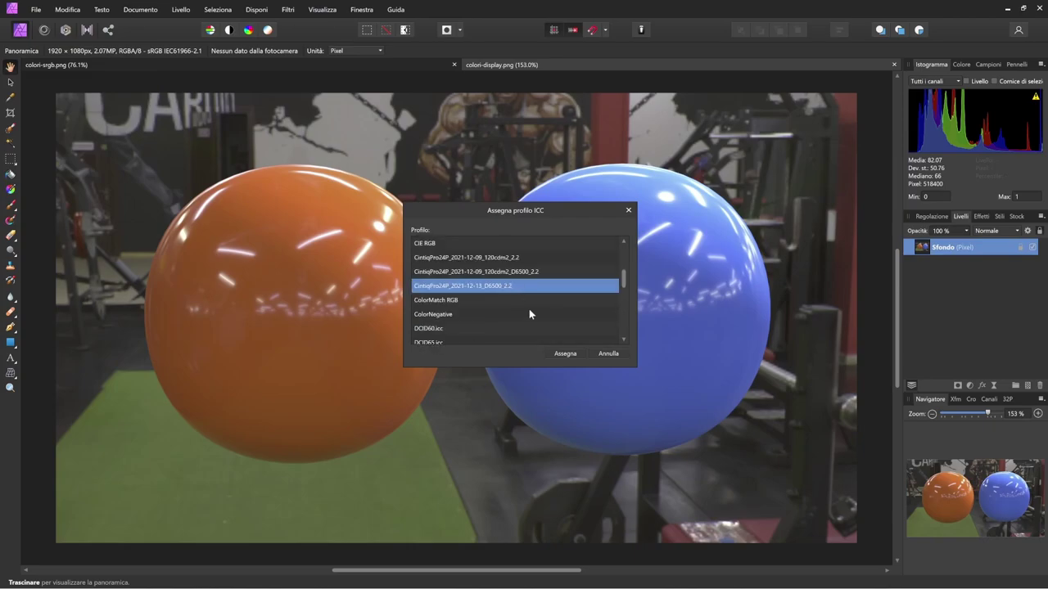
left_click(565, 354)
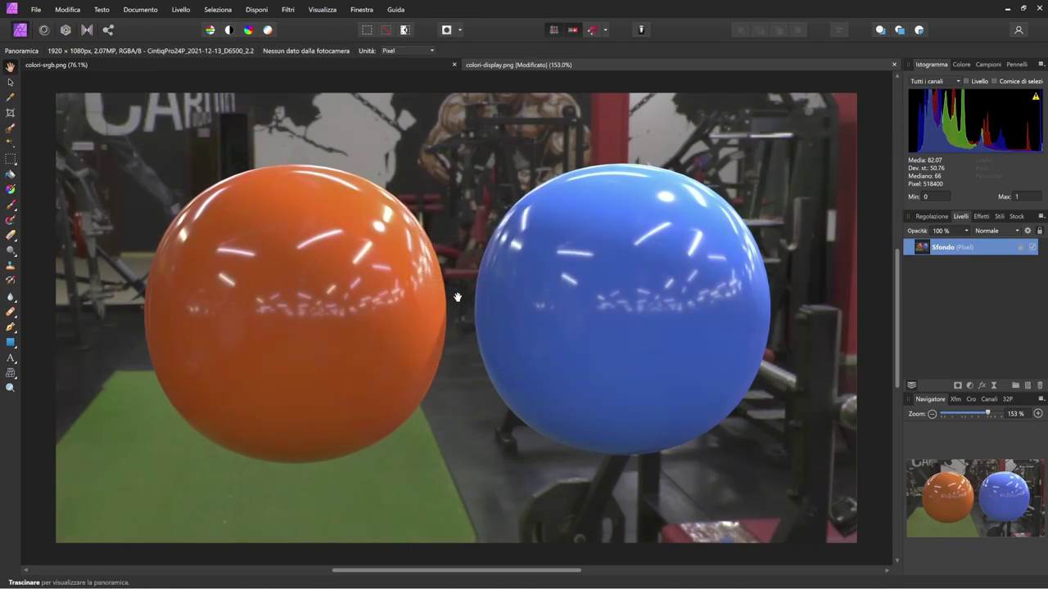
- Fit colori-srgb.png to the window and alternate repeatedly with colori-display.png to compare their colors
left_click(305, 63)
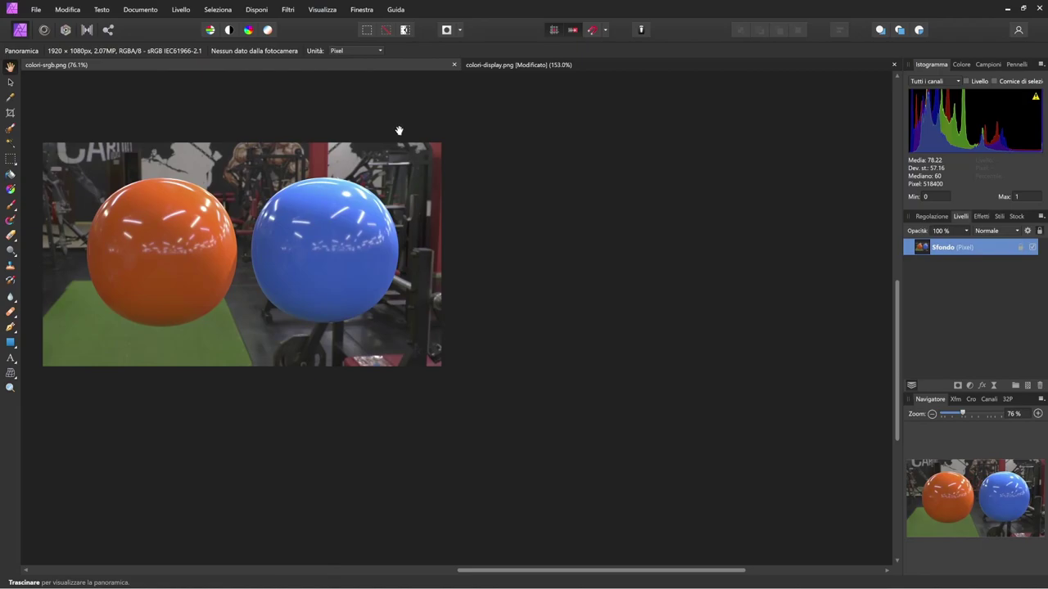
key("ctrl+0")
key("ctrl+Tab")
key("ctrl+Tab")
key("ctrl+Tab")
key("ctrl+Tab")
key("ctrl+Tab")
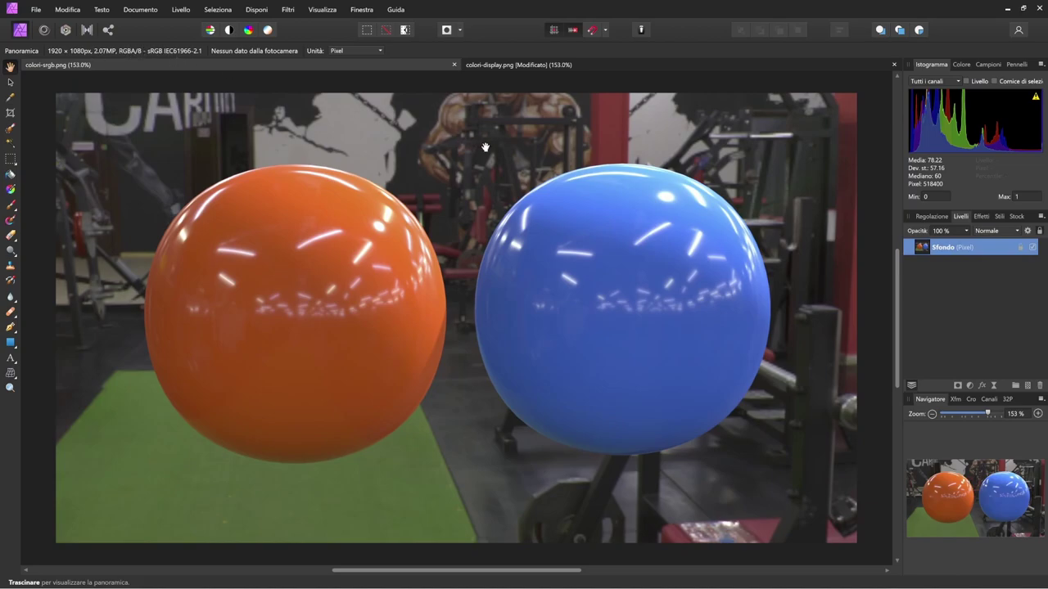
key("ctrl+Tab")
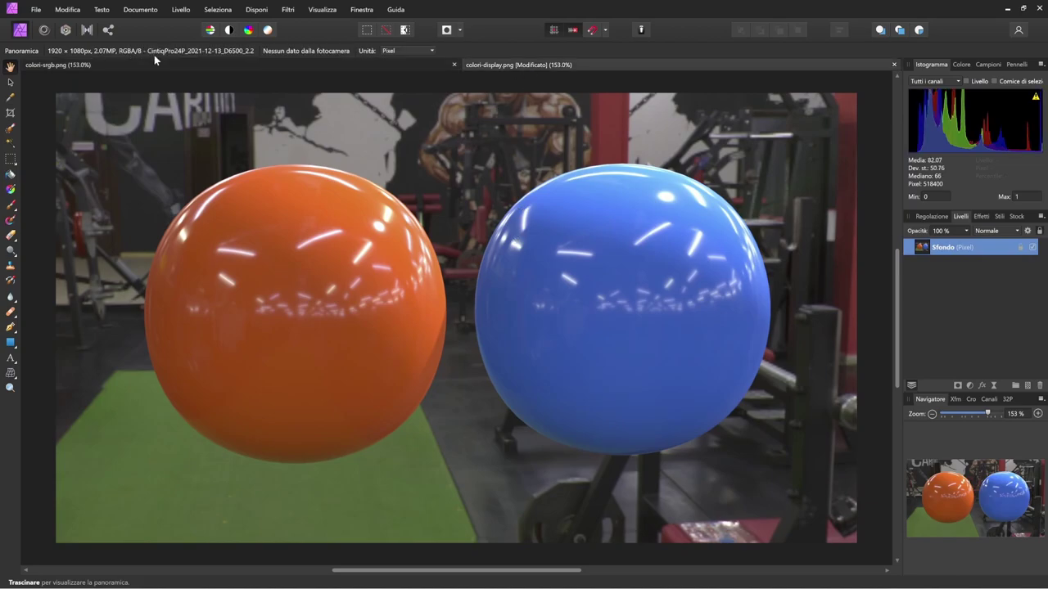
key("ctrl+Tab")
key("ctrl+Tab")
key("ctrl+Tab")
key("ctrl+Tab")
key("ctrl+Tab")
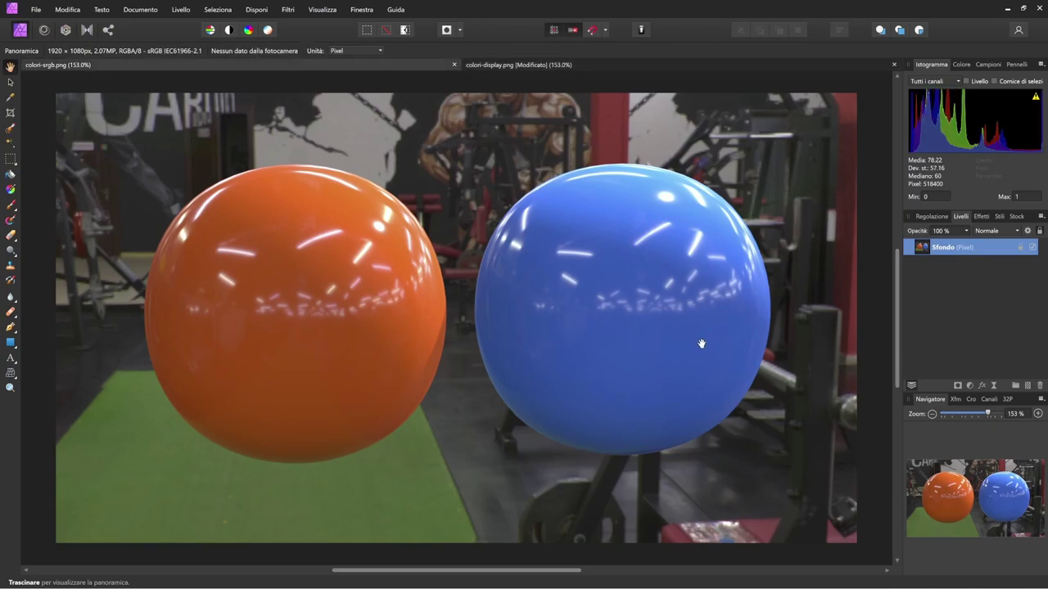
key("ctrl+Tab")
key("ctrl+Tab")
key("ctrl+Tab")
key("ctrl+Tab")
key("ctrl+Tab")
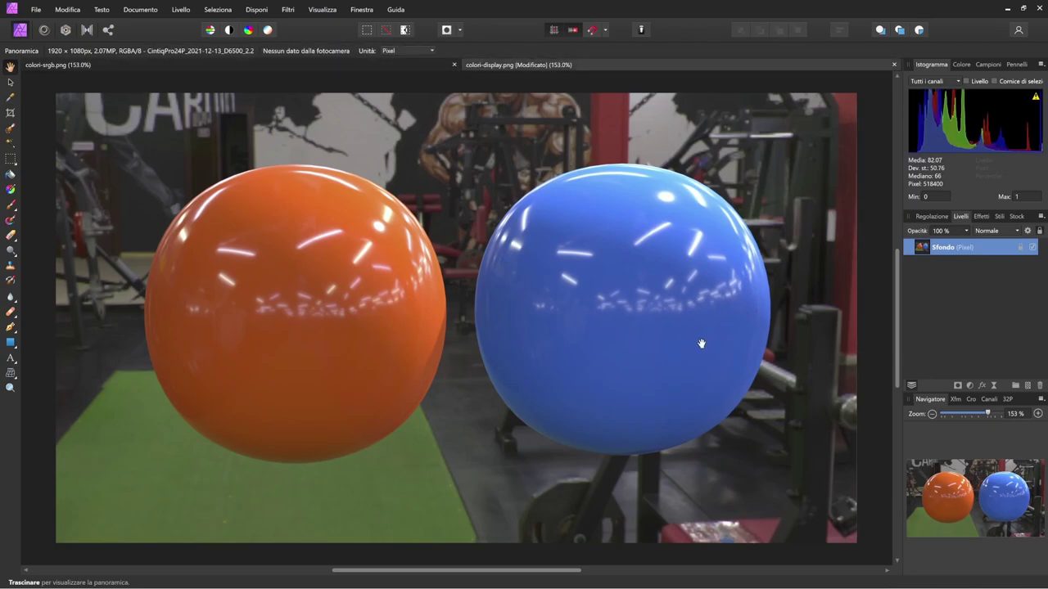
key("ctrl+Tab")
key("ctrl+Tab")
key("ctrl+Tab")
key("ctrl+Tab")
key("ctrl+Tab")
- Compare the histograms of colori-srgb.png and colori-display.png by alternating between the two documents
mouse_move(983, 129)
key("ctrl+Tab")
key("ctrl+Tab")
key("ctrl+Tab")
key("ctrl+Tab")
mouse_move(944, 99)
key("ctrl+Tab")
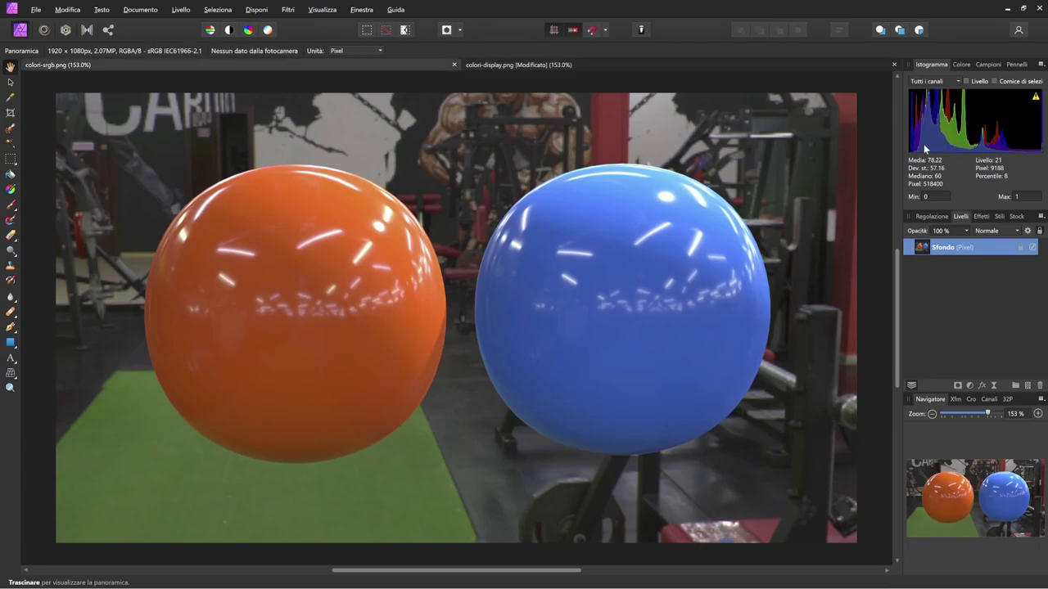
key("ctrl+Tab")
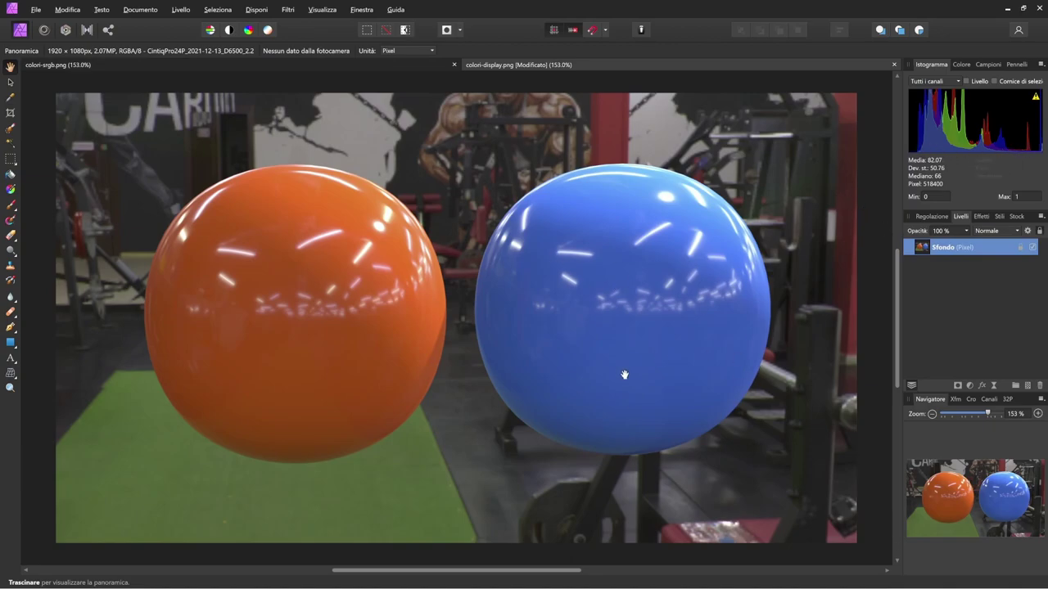
key("ctrl+Tab")
key("ctrl+Tab")
- Switch to Blender and set the display device to sRGB with the Standard view
key("alt+Tab")
key("alt+Tab")
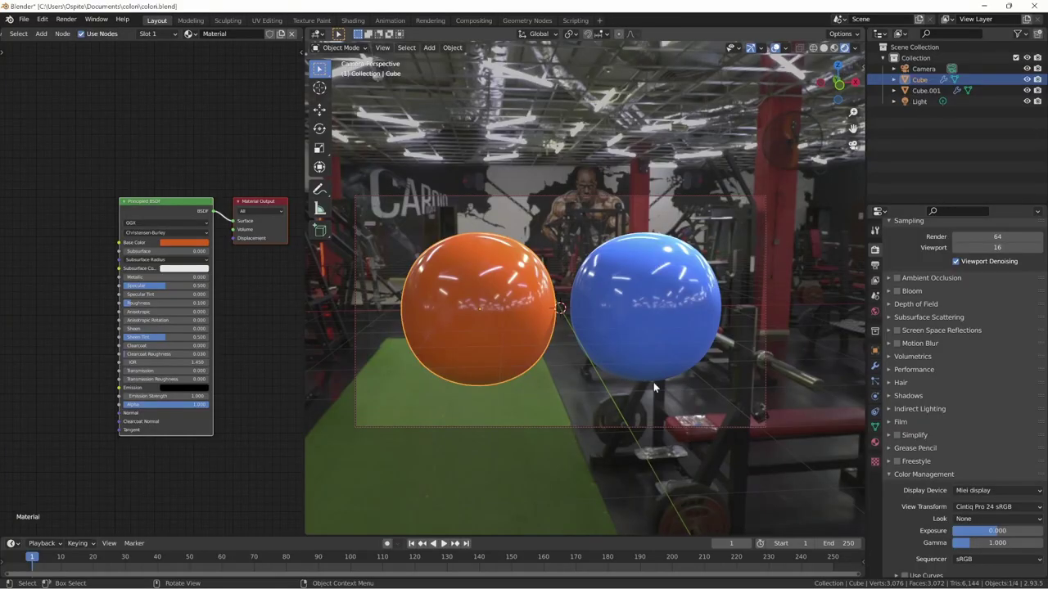
left_click(979, 490)
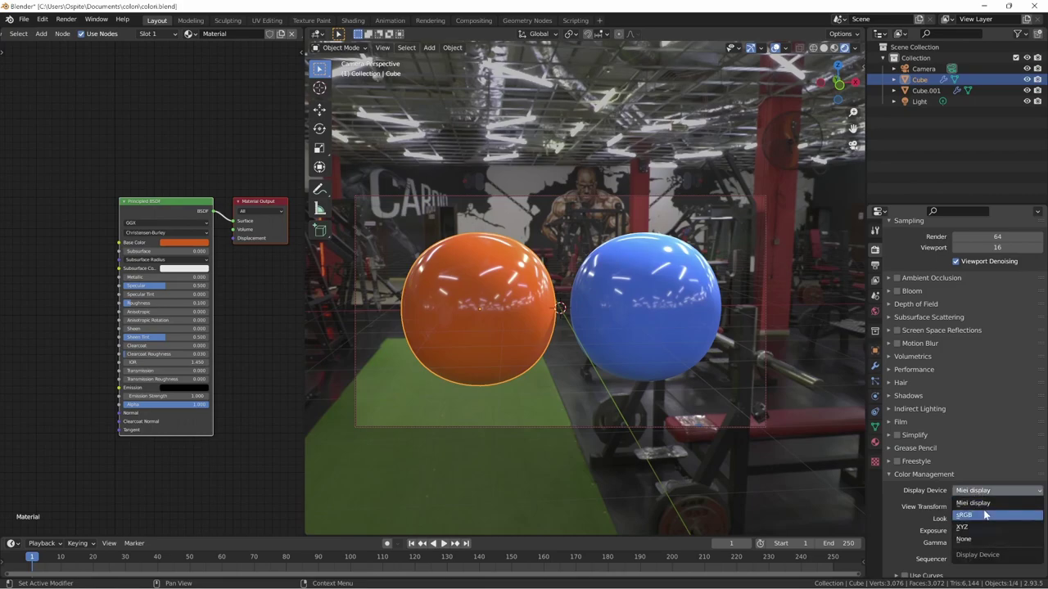
left_click(984, 514)
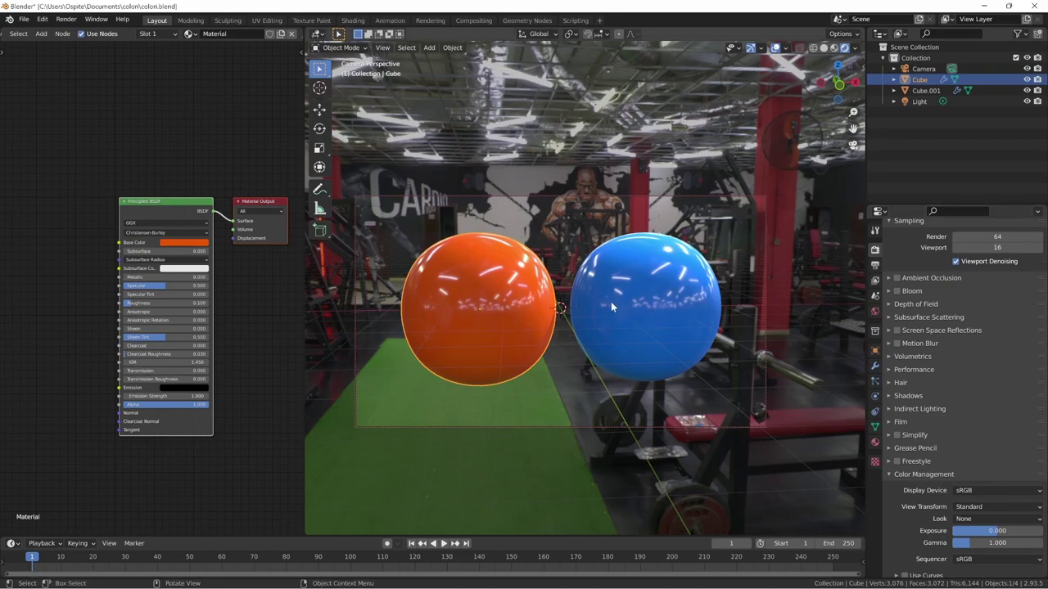
- Set the display device to Miei display and the view transform to Cintiq Pro 24 Filmic
left_click(995, 491)
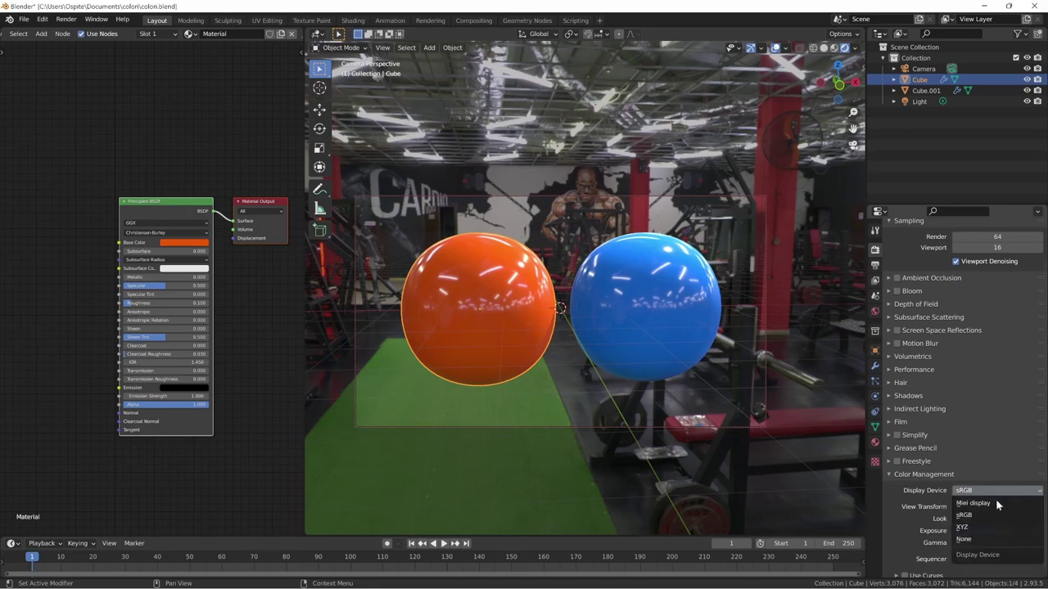
left_click(997, 501)
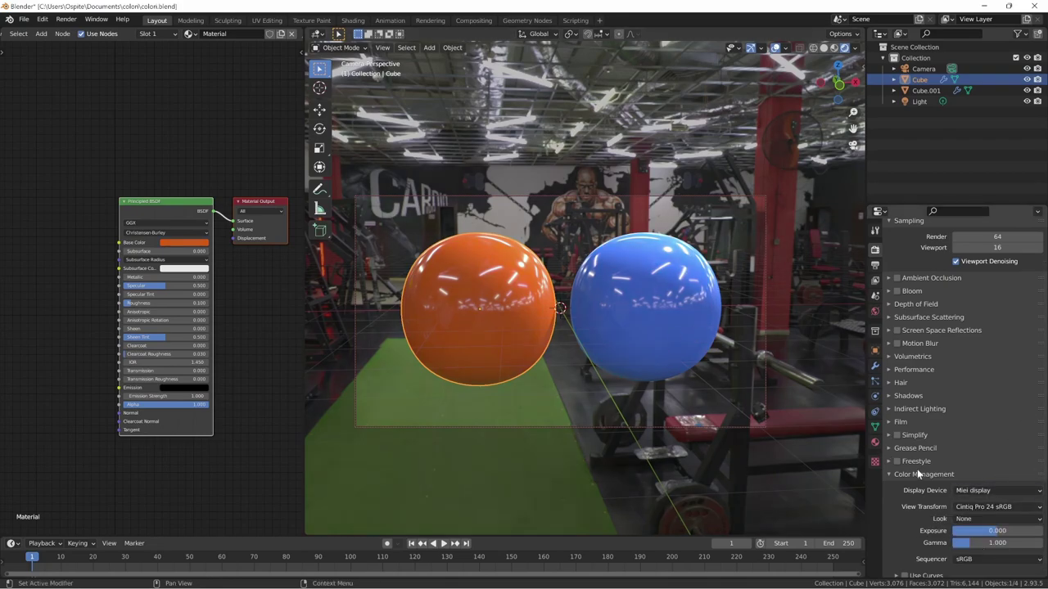
left_click(992, 507)
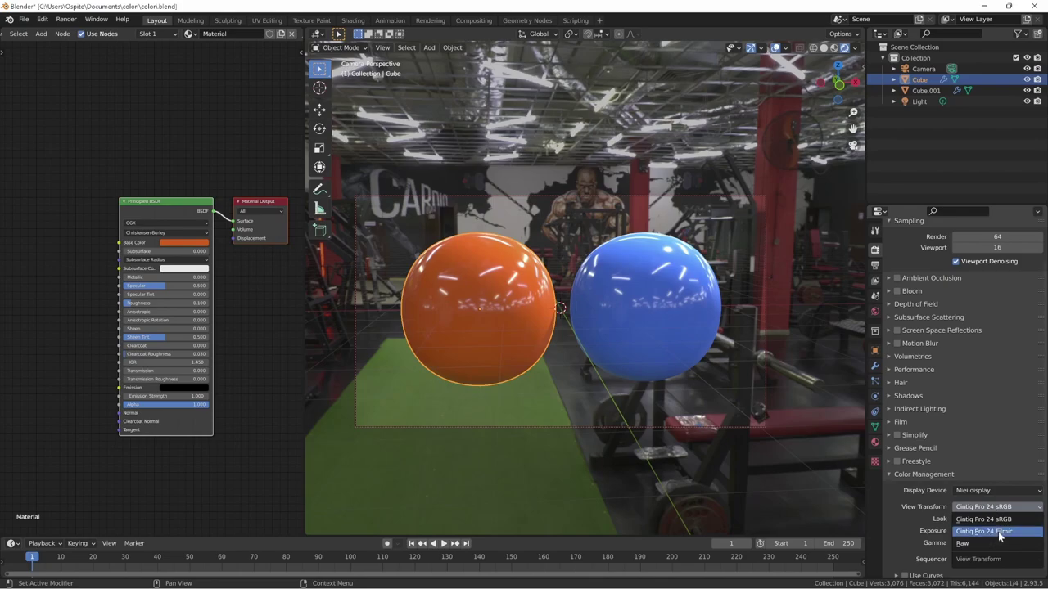
left_click(998, 531)
- Compare the sRGB device's Standard and Filmic views with Miei display, ending on the Cintiq Pro 24 Filmic view
left_click(995, 490)
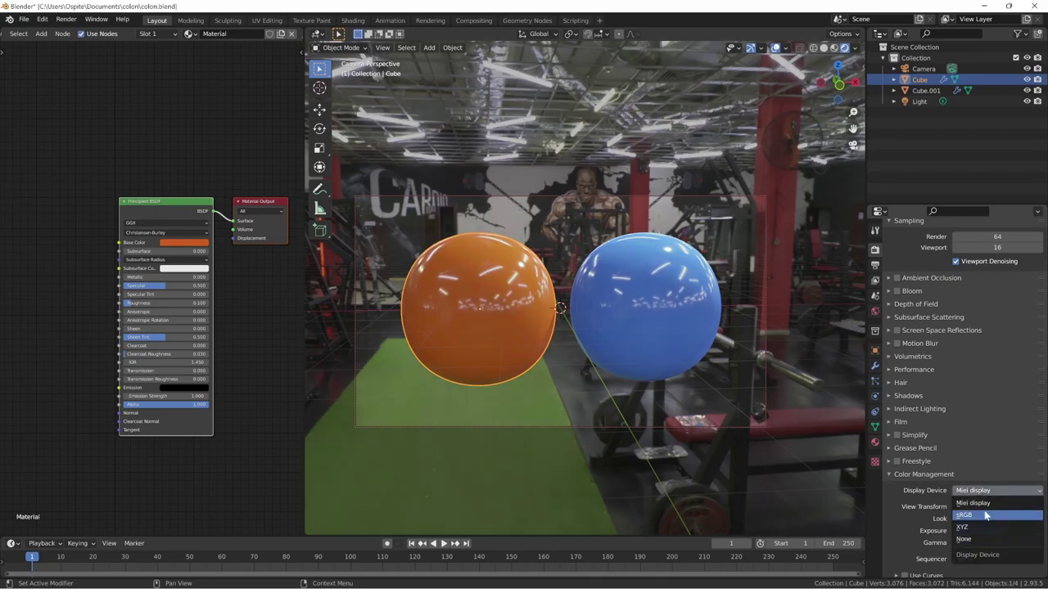
left_click(986, 514)
left_click(988, 506)
left_click(985, 469)
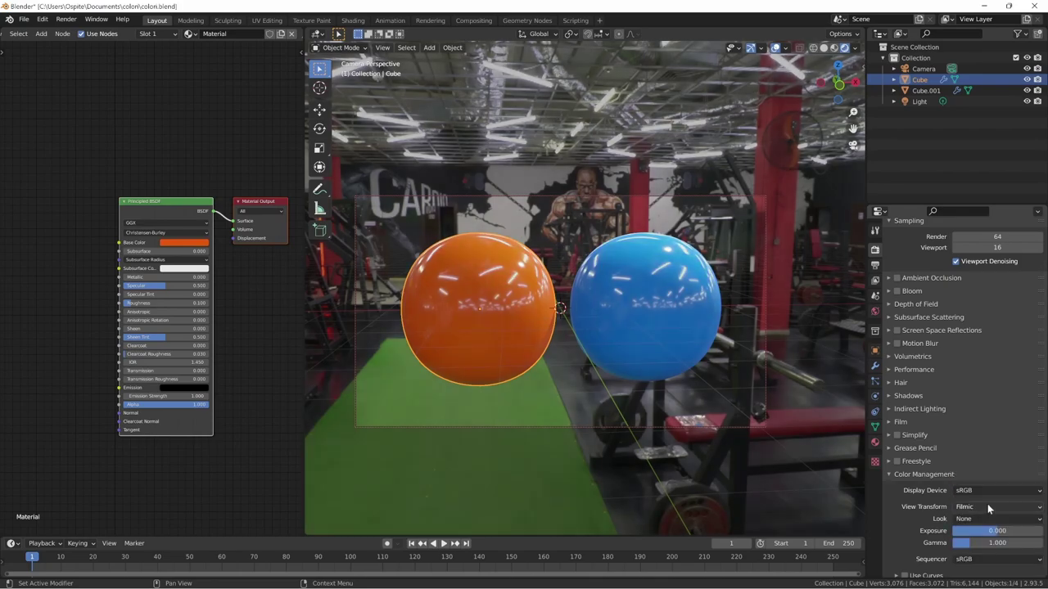
left_click(992, 507)
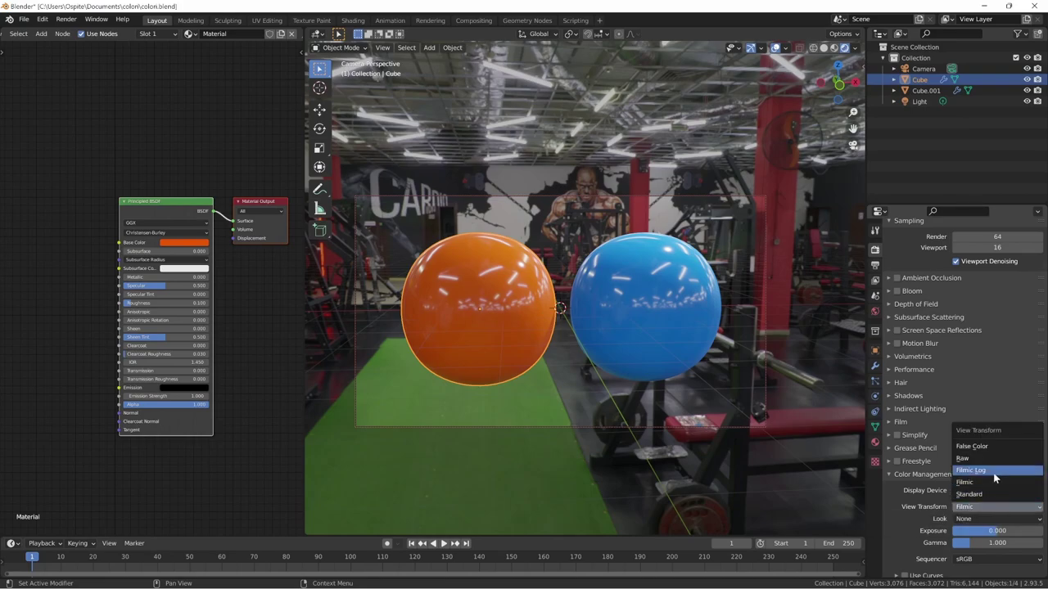
left_click(987, 495)
left_click(985, 507)
left_click(987, 485)
left_click(986, 490)
left_click(987, 504)
left_click(988, 509)
left_click(994, 534)
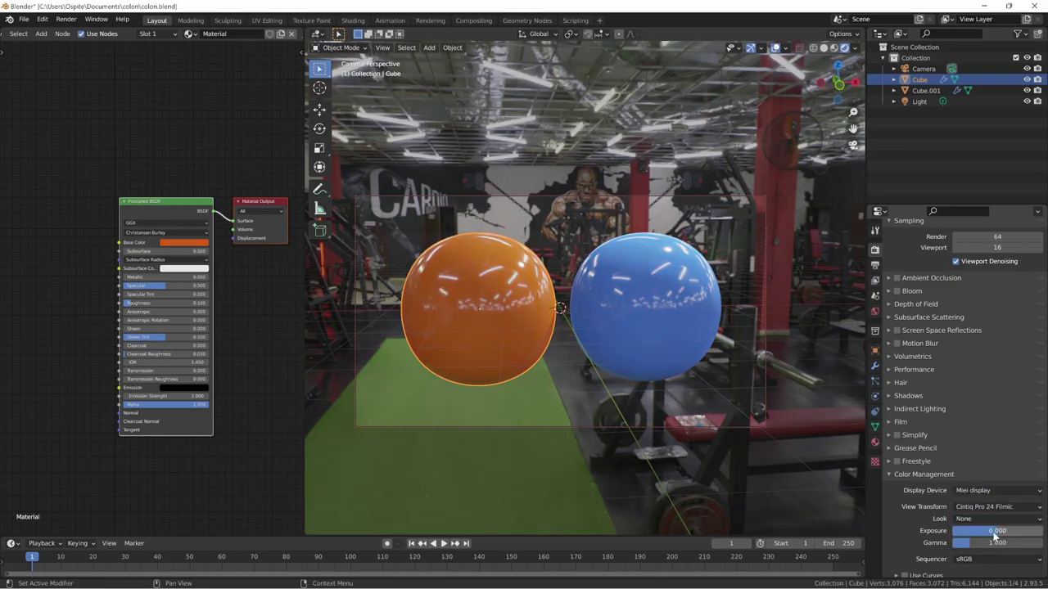
- Switch to config.ocio in Notepad++ and highlight the CintiqPro24_sRGB.spi3d FileTransform in the Cintiq Pro 24 Filmic colorspace
key("alt+Tab")
scroll(388, 303, "down", 6)
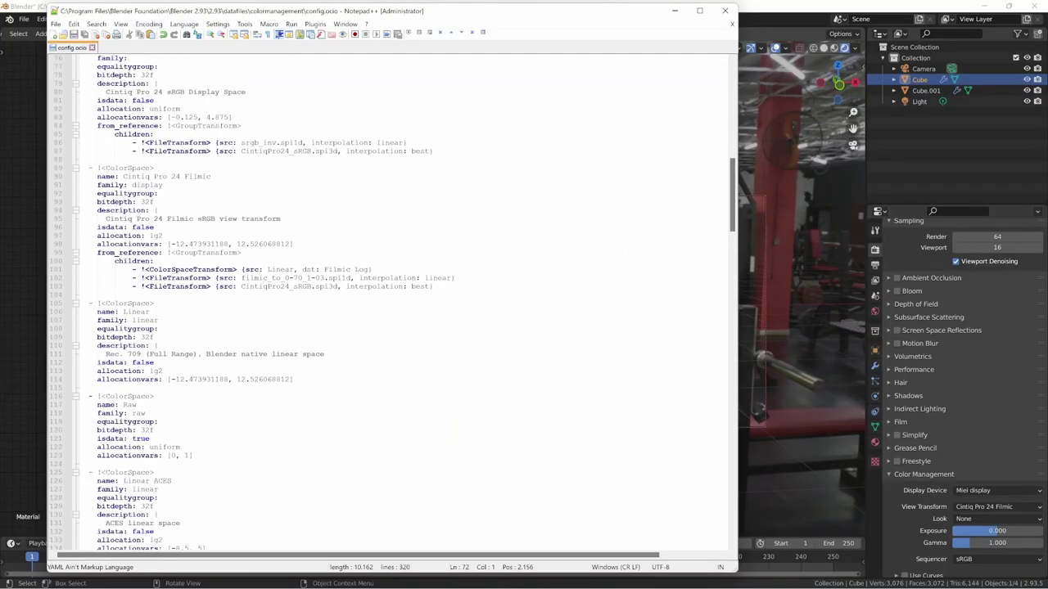
scroll(389, 303, "up", 3)
left_click_drag(434, 362, 136, 363)
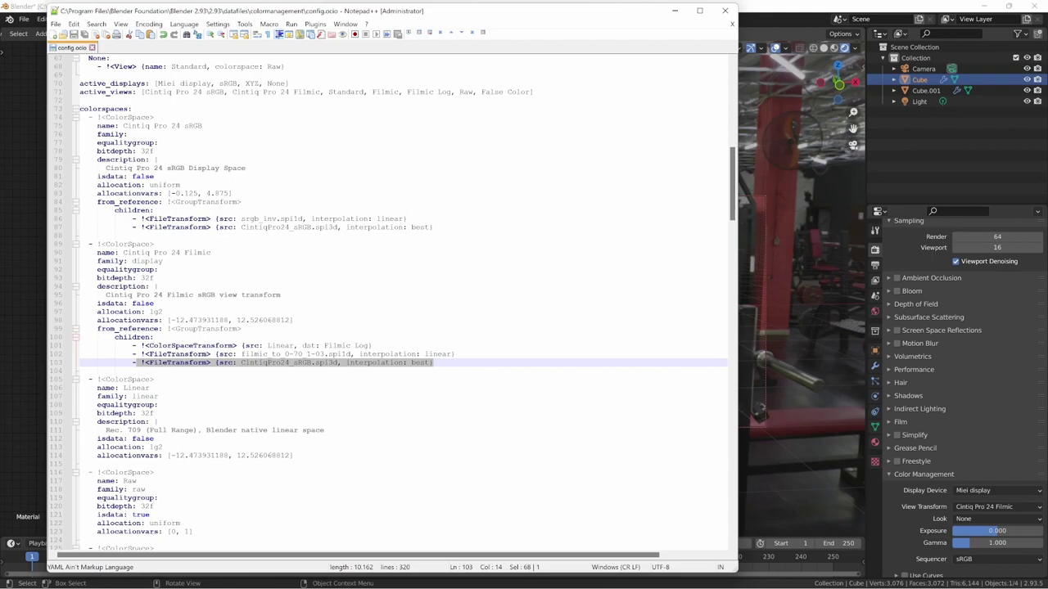
scroll(402, 303, "up", 2)
- Return to Blender and show the Cycles scene on the Displays device with the CintiqPro24 P3D65 view transform
left_click(800, 14)
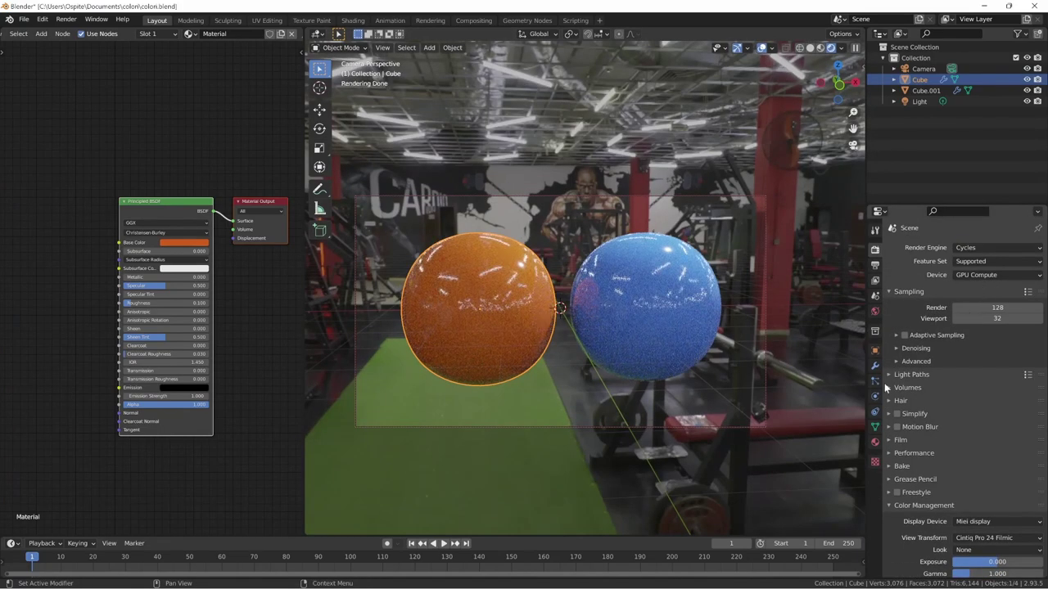
left_click(985, 540)
left_click(972, 529)
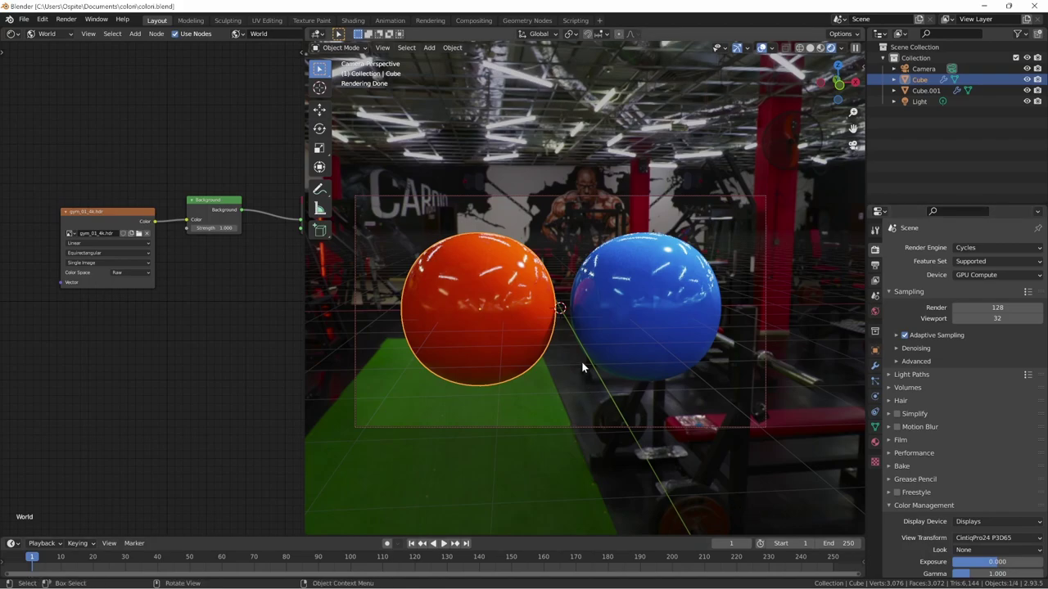
left_click(734, 460)
middle_click_drag(734, 460, 725, 379)
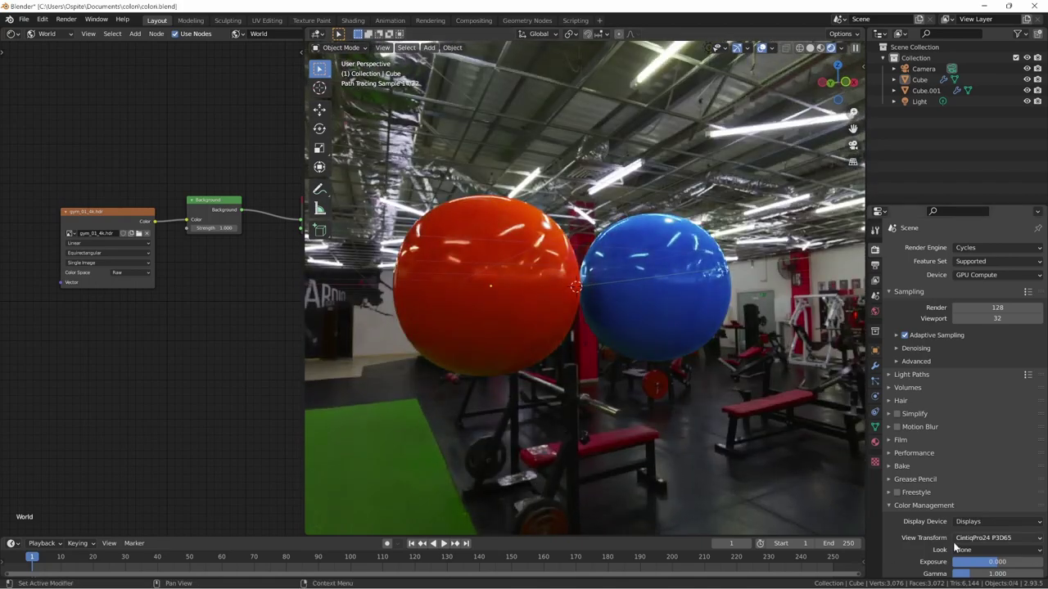
scroll(948, 536, "down", 1)
scroll(948, 536, "down", 1)
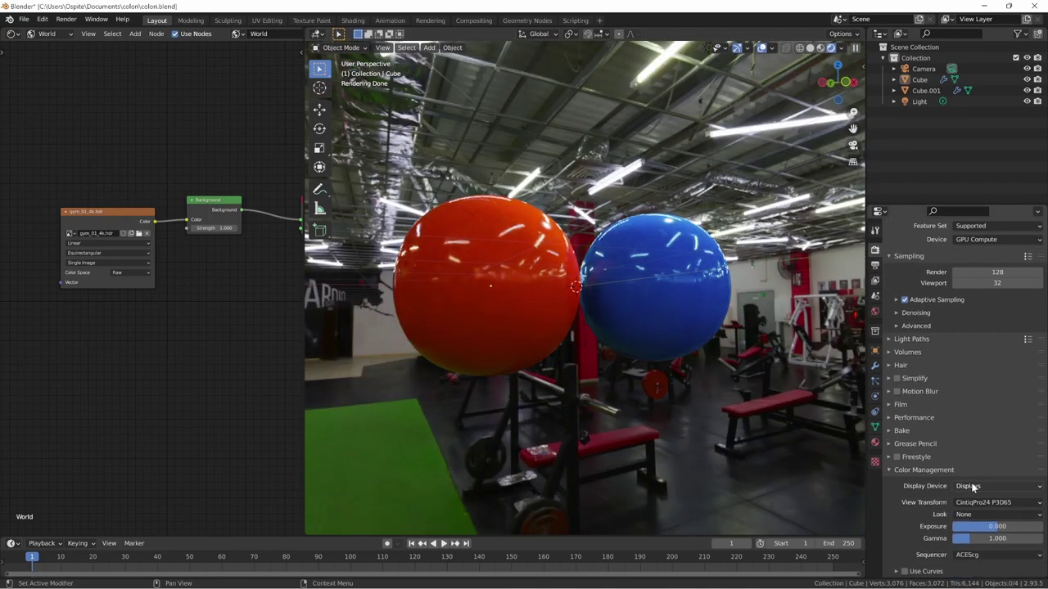
- Open config.ocio from the OCIO-Configs\aces_1.2 folder in Notepad++ and set its syntax language to YAML
key("alt+Tab")
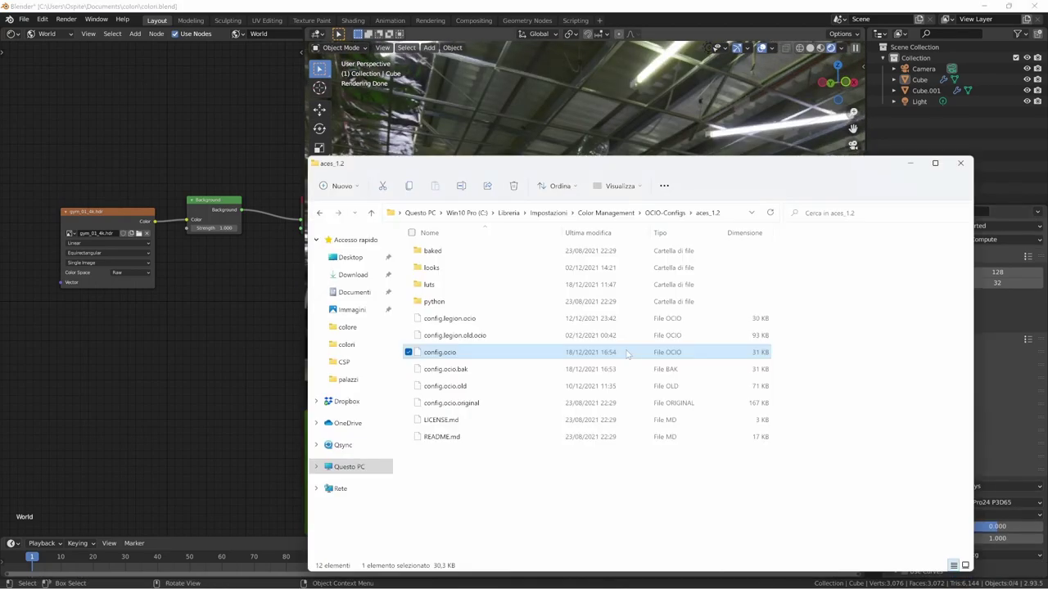
left_click(725, 215)
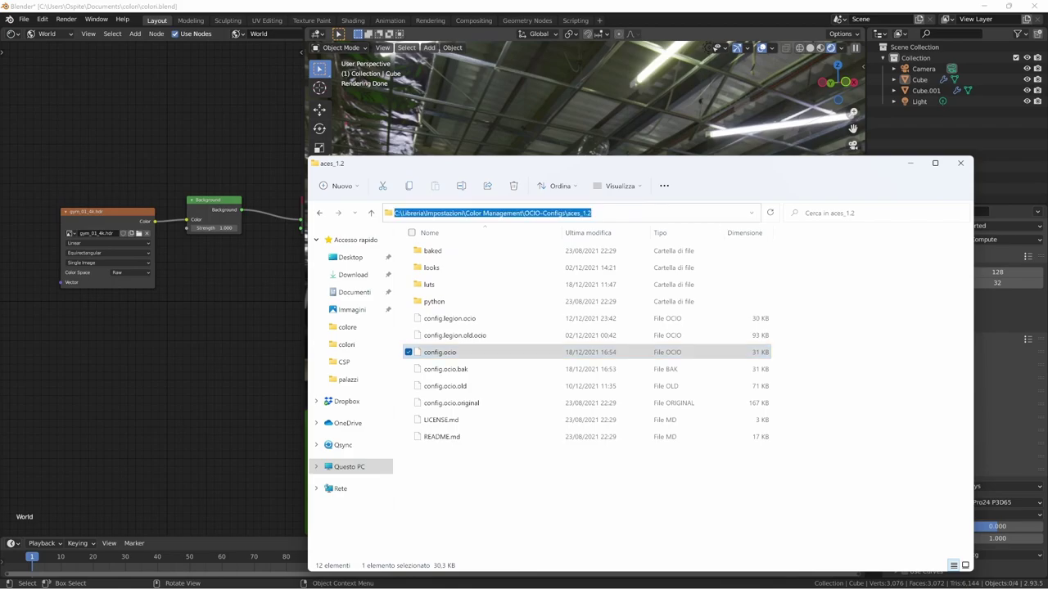
left_click(527, 508)
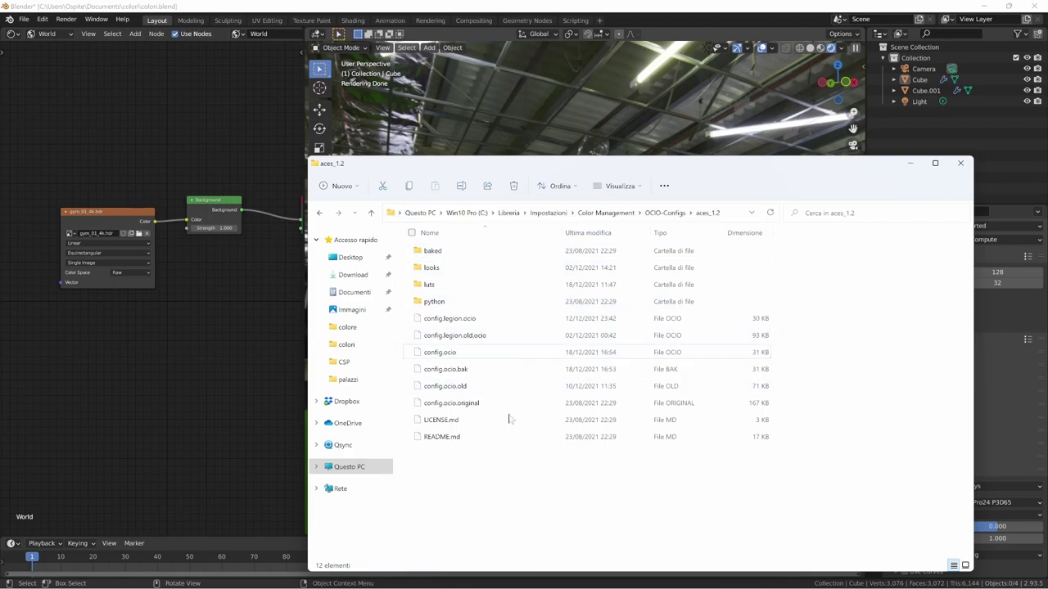
left_click(448, 354)
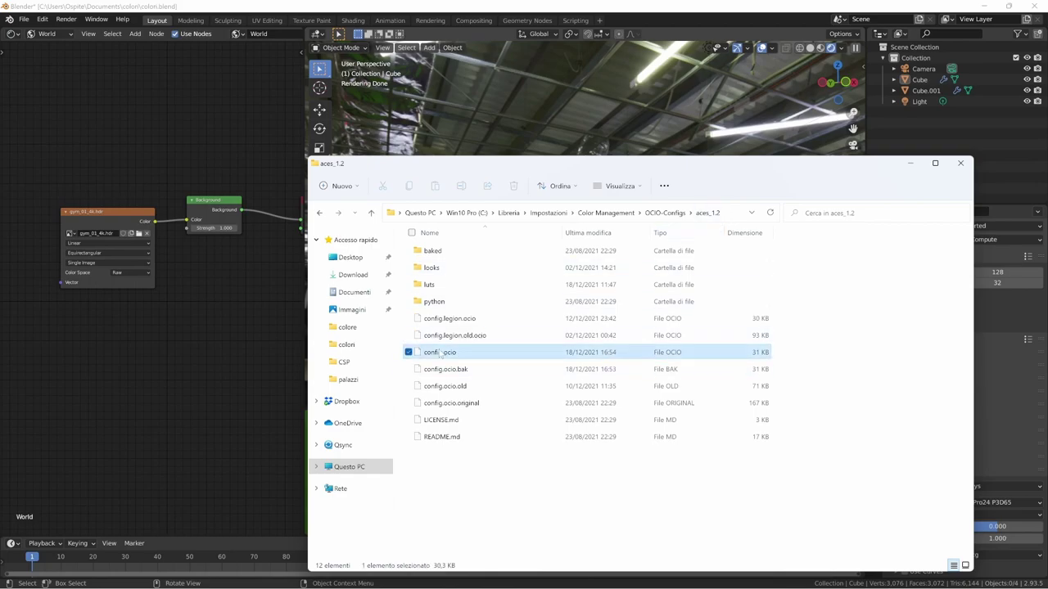
right_click(482, 495)
left_click(545, 317)
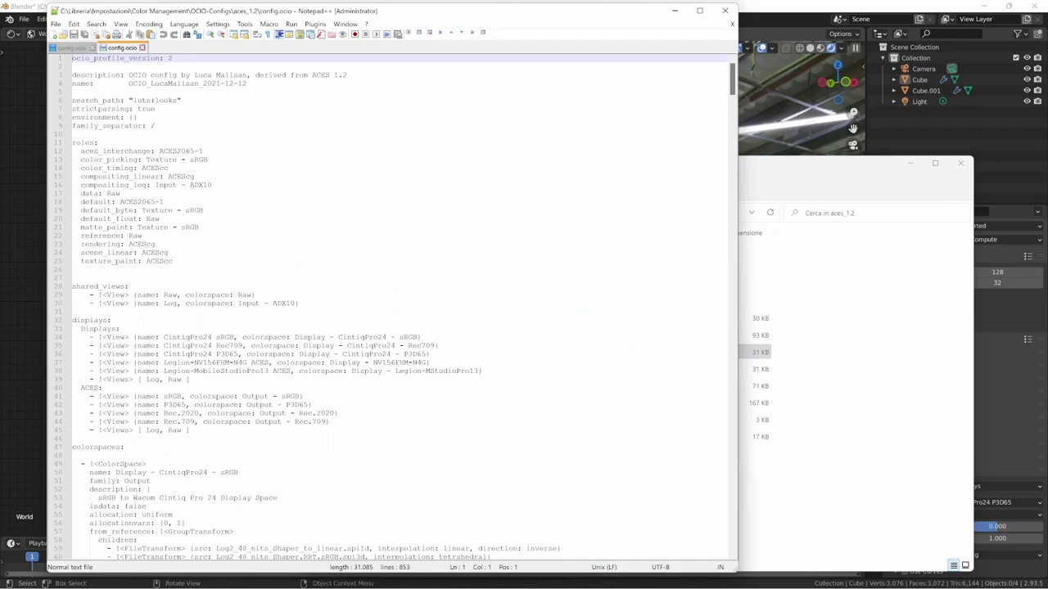
left_click(191, 24)
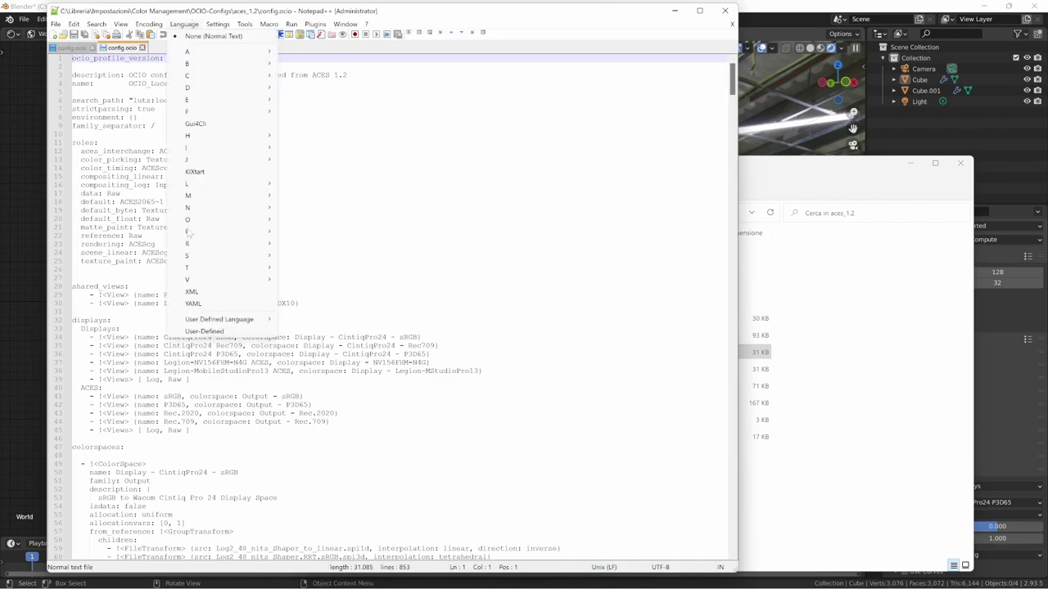
left_click(201, 301)
- Highlight the CintiqPro24 sRGB, Rec709 and P3D65 view lines under Displays in the ACES config.ocio
left_click_drag(732, 79, 731, 75)
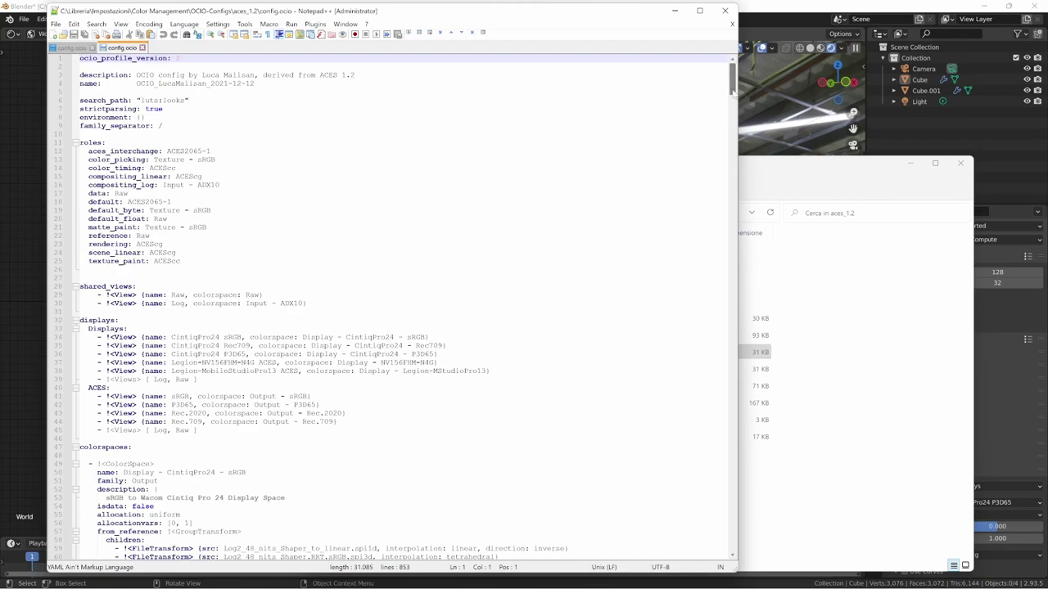
left_click_drag(733, 91, 734, 100)
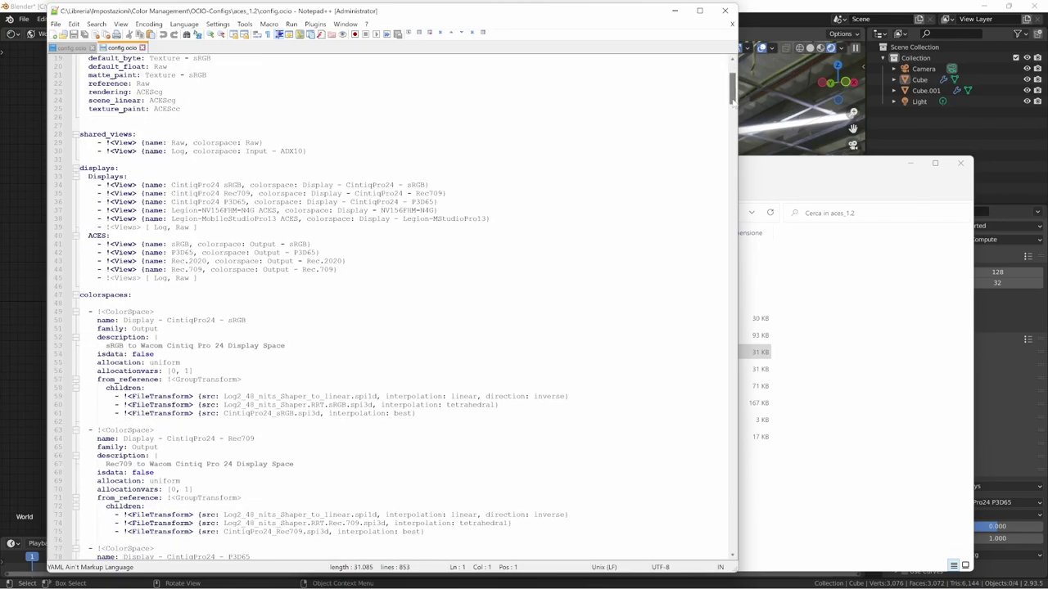
left_click_drag(97, 185, 439, 202)
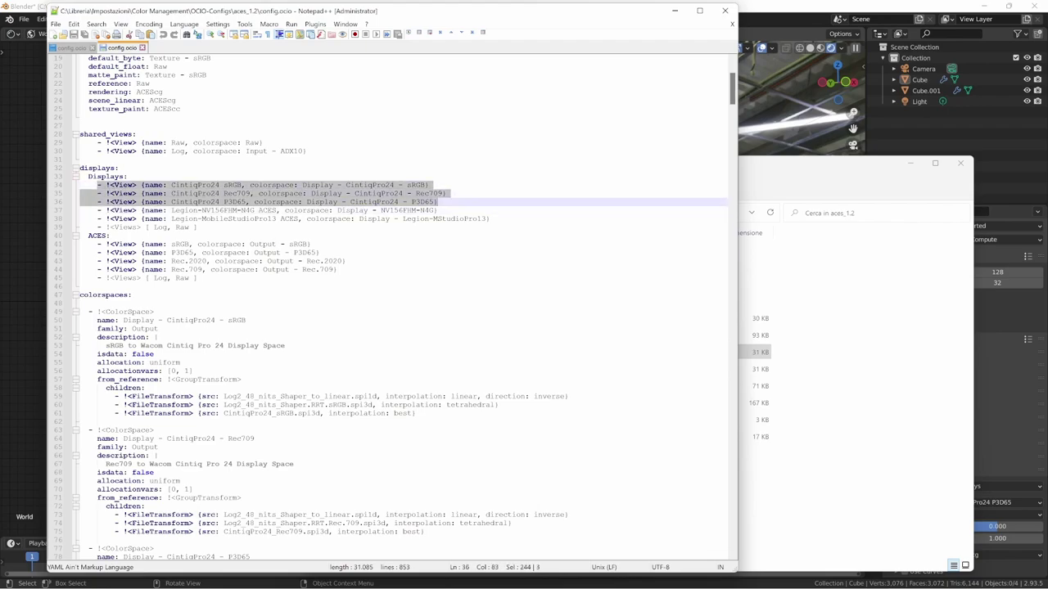
left_click(439, 210)
left_click_drag(97, 202, 79, 185)
- Examine the file transforms of the Display - CintiqPro24 - sRGB colorspace, highlighting the CintiqPro24_sRGB.spi3d line
scroll(389, 303, "down", 5)
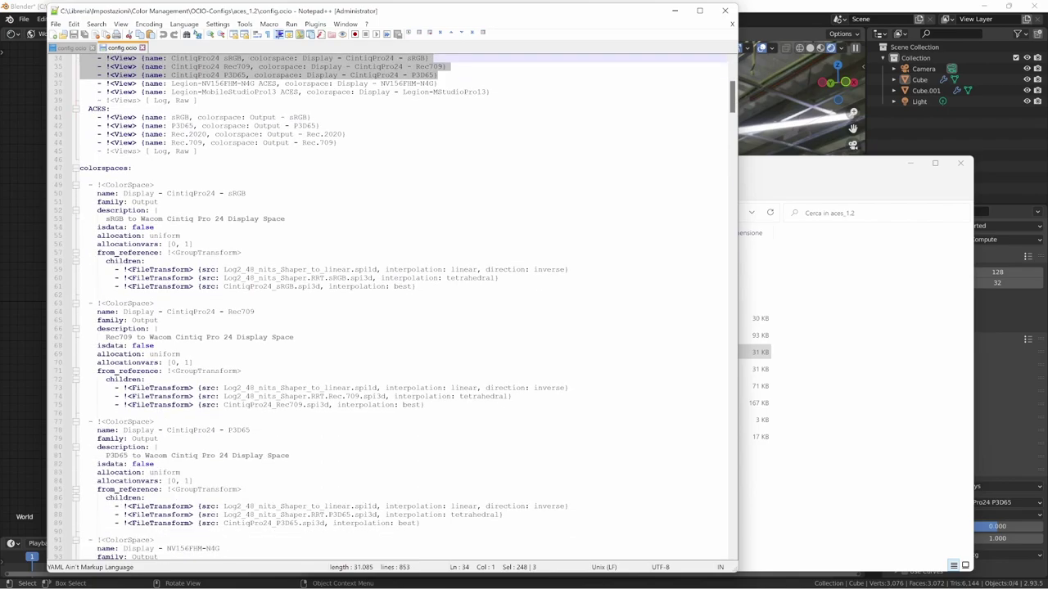
left_click(491, 269)
left_click_drag(416, 286, 80, 286)
left_click(374, 278)
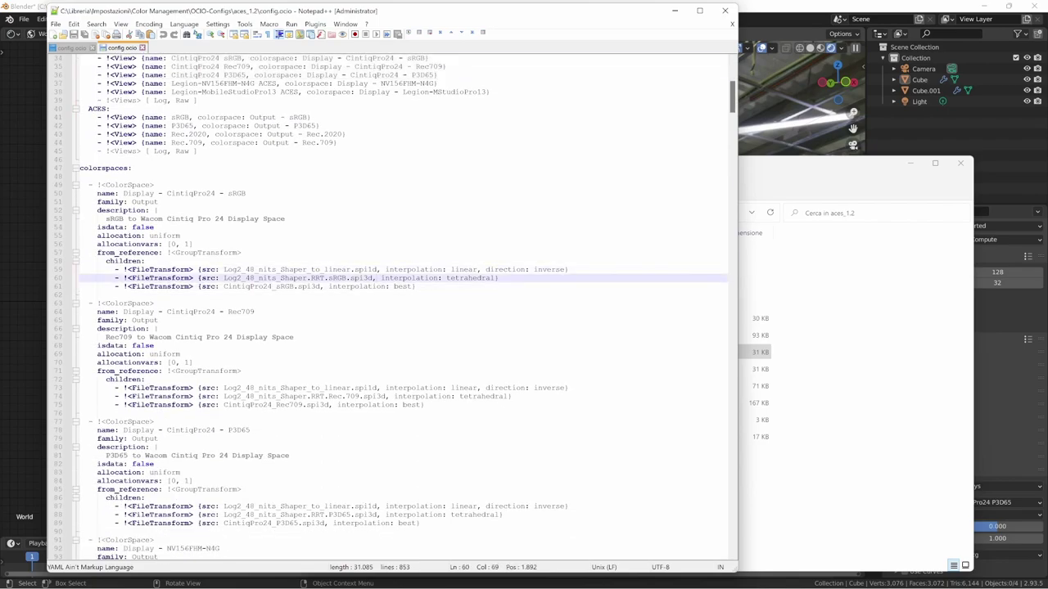
left_click_drag(416, 287, 80, 287)
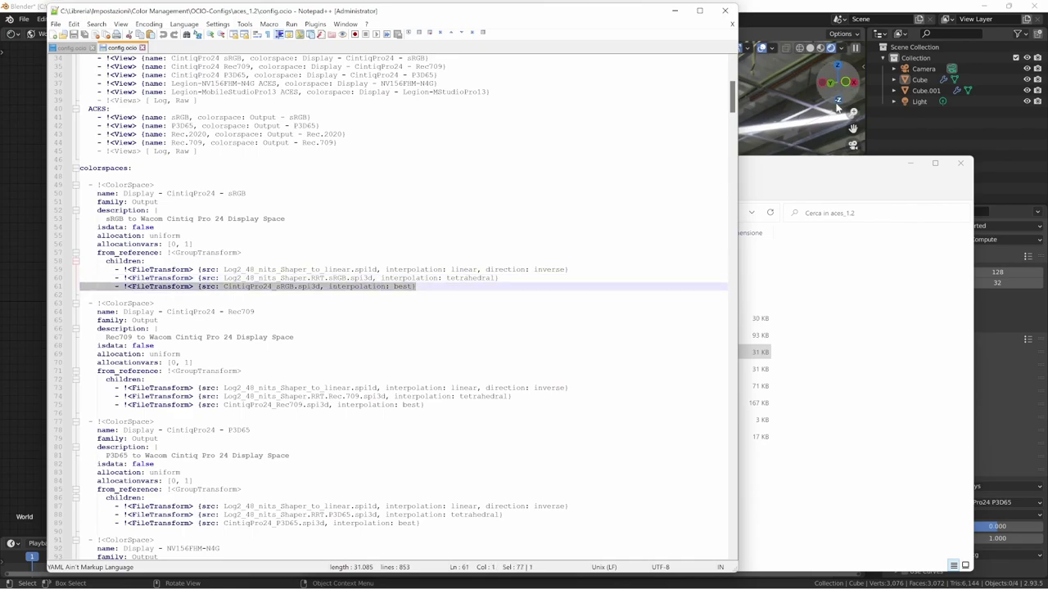
- Review the Displays view list and the CintiqPro24 Rec709 and P3D65 colorspace definitions
scroll(734, 104, "up", 2)
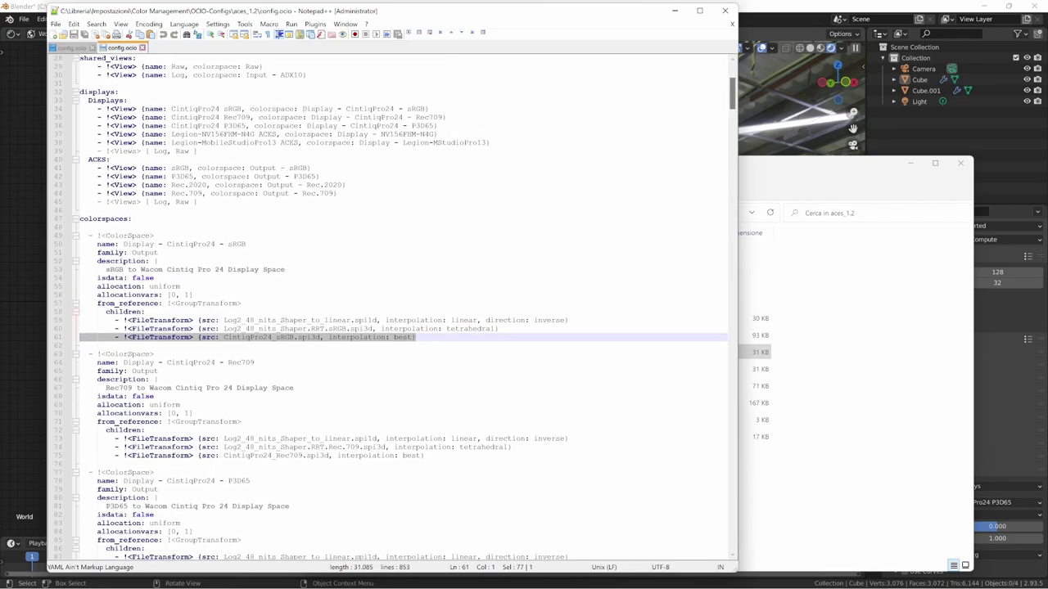
left_click(127, 100)
double_click(234, 126)
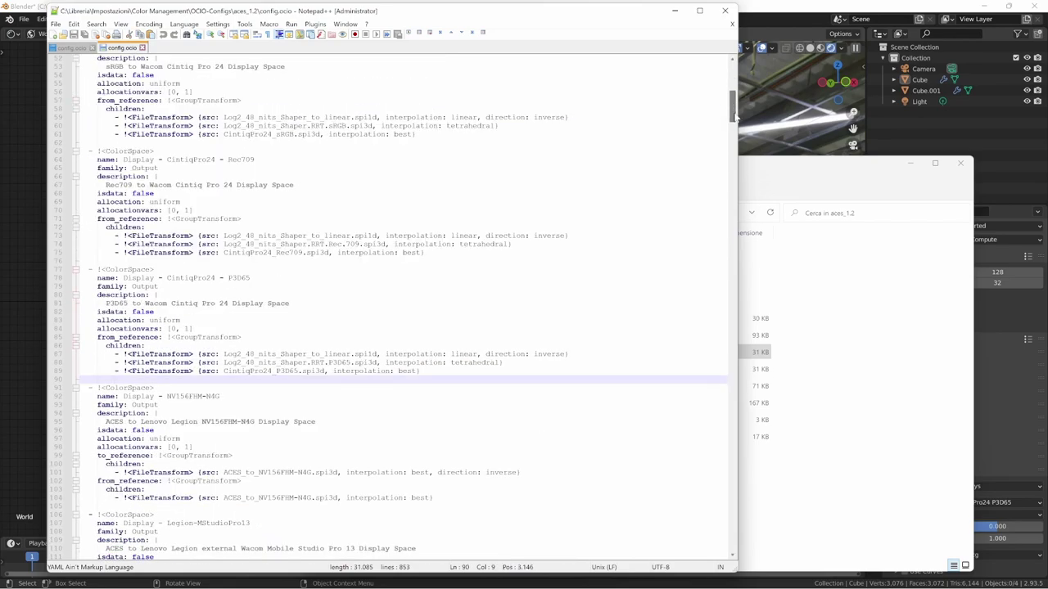
left_click_drag(734, 114, 735, 107)
- Switch to DisplayCAL's Create 3D LUT window, set the source profile to DCI-P3/SMPTE-431-2 D65 color profile, and close it
key("alt+Tab")
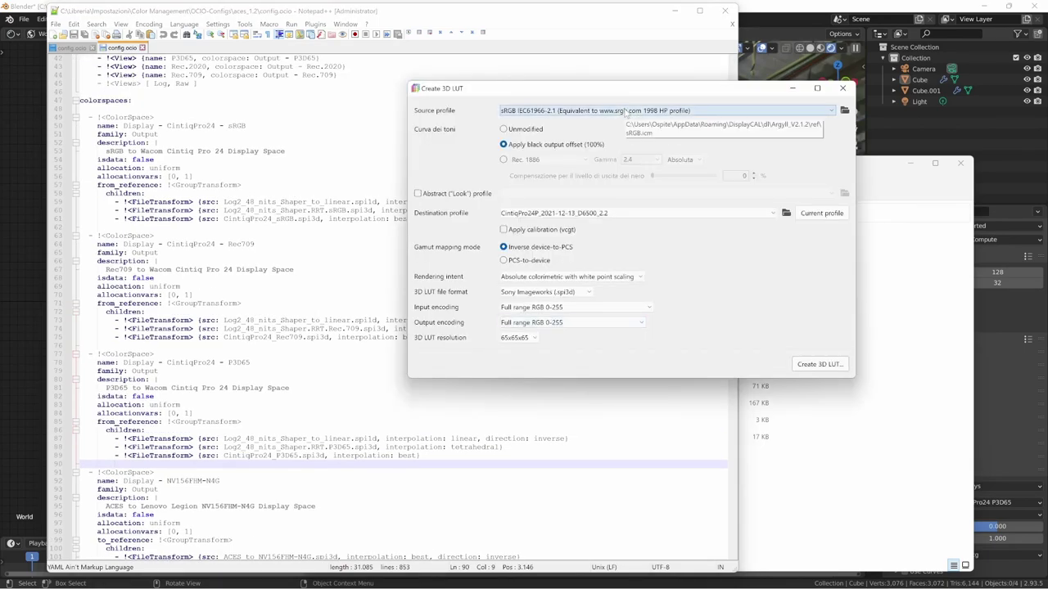
left_click(627, 110)
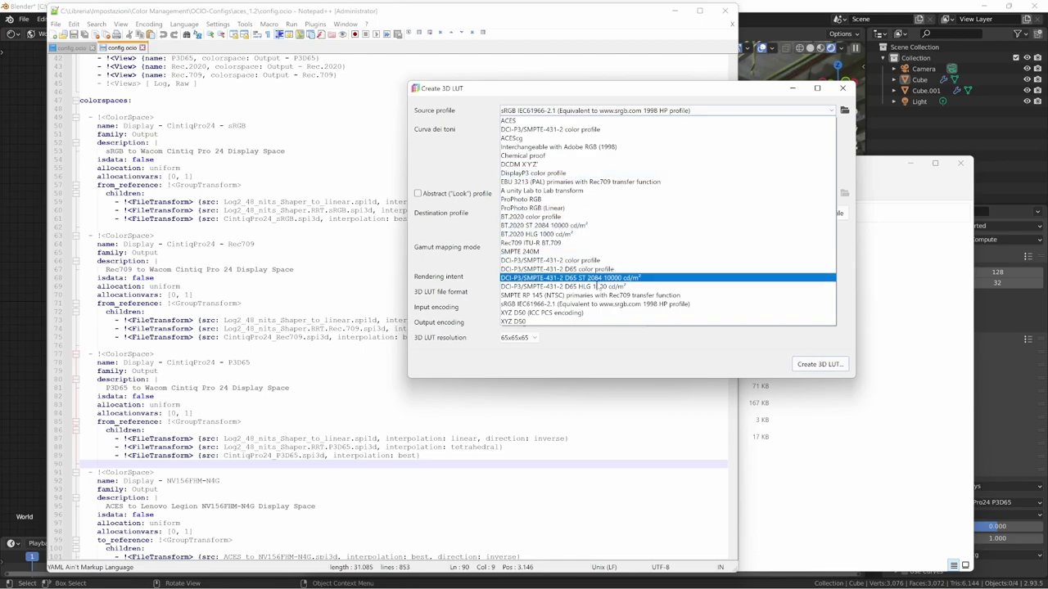
left_click(542, 269)
key("Return")
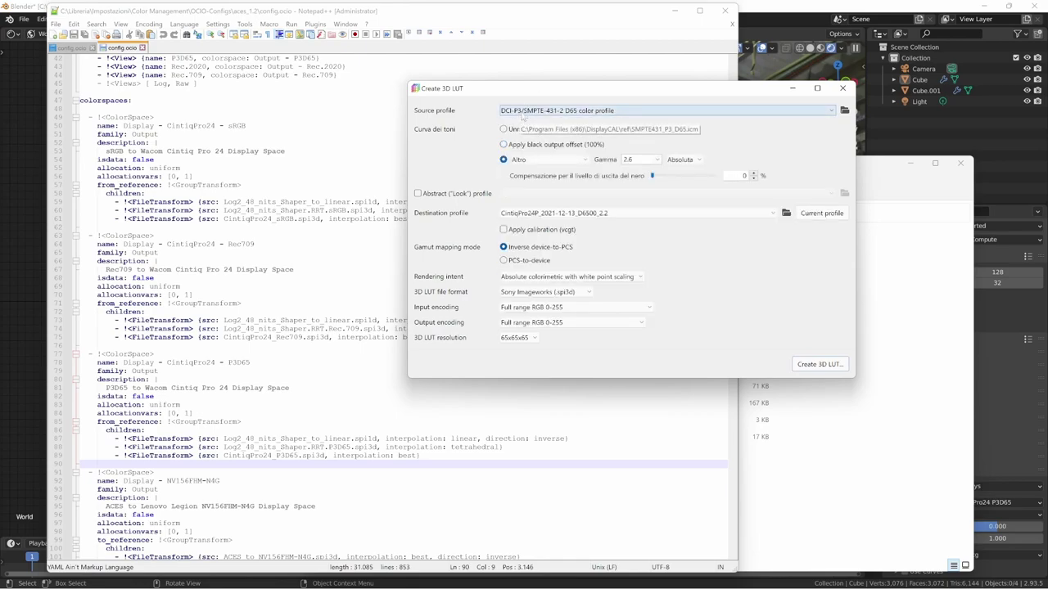
left_click(843, 88)
- Switch to Blender and view the spheres through the camera
left_click(998, 494)
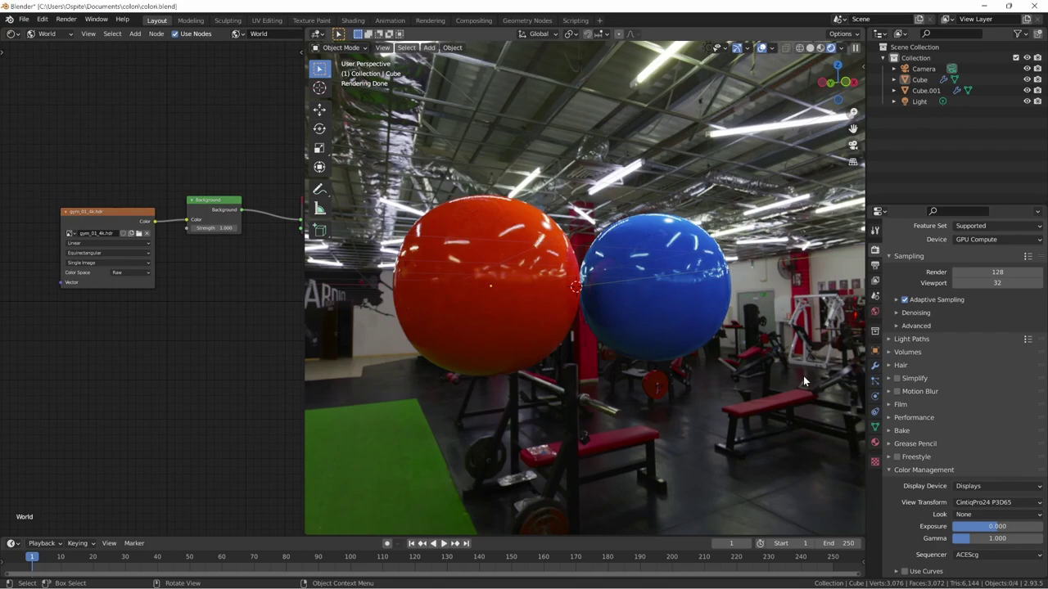
key("KP_0")
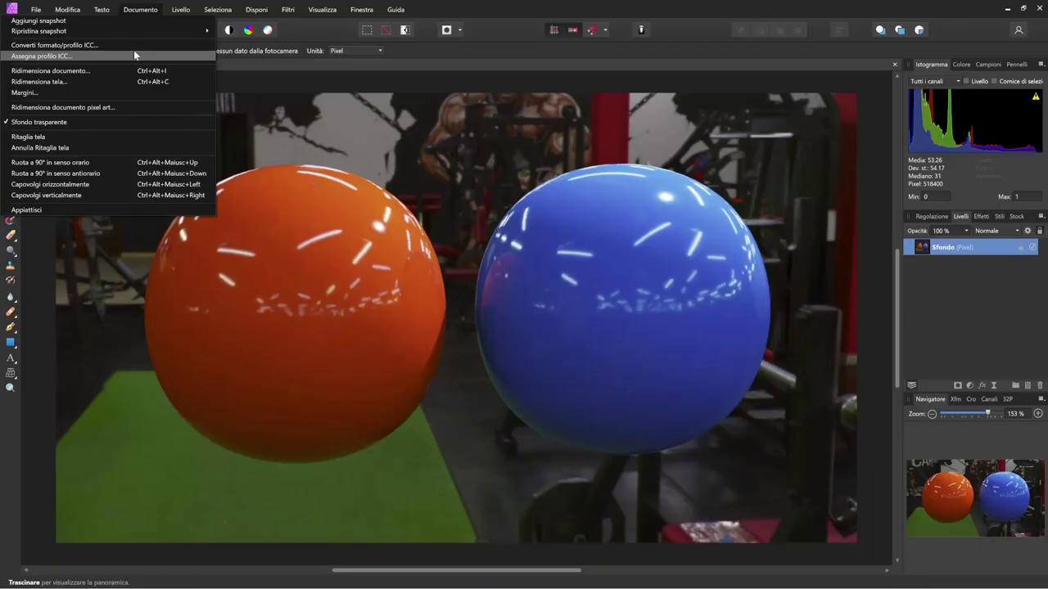
- In Affinity Photo, assign the CintiqPro24P_2021-12-13_D6500_2.2 ICC profile to untitled-aces-p3.png and hide the interface panels
left_click(90, 68)
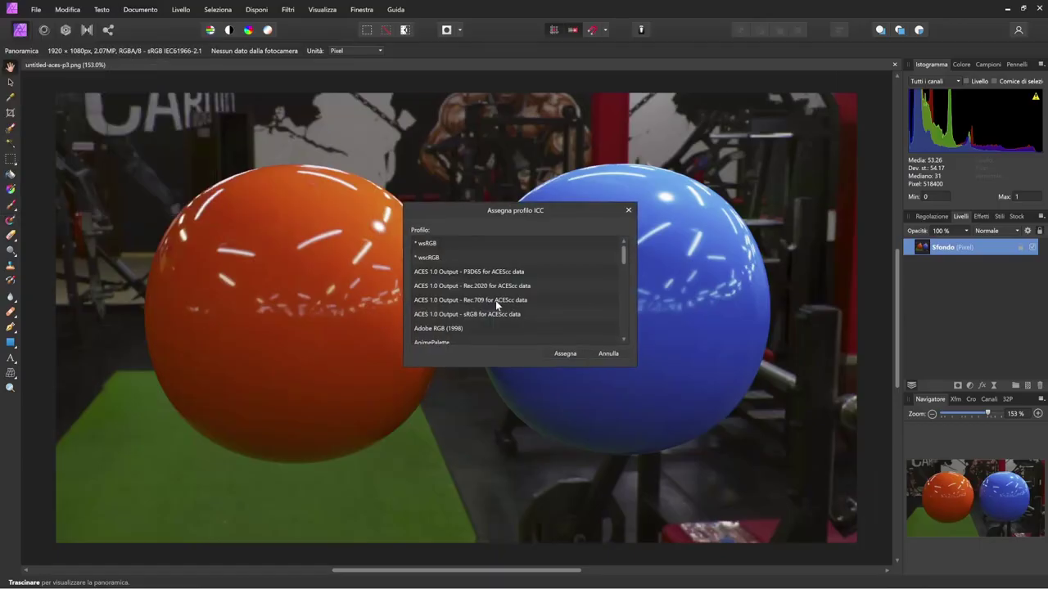
scroll(497, 299, "down", 3)
left_click(501, 285)
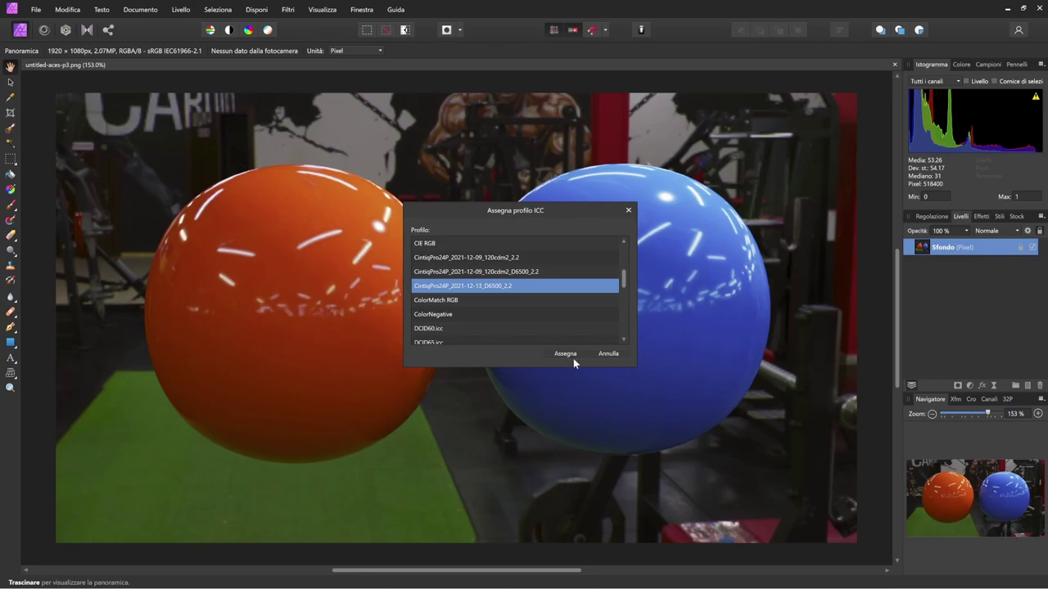
left_click(564, 353)
key("Tab")
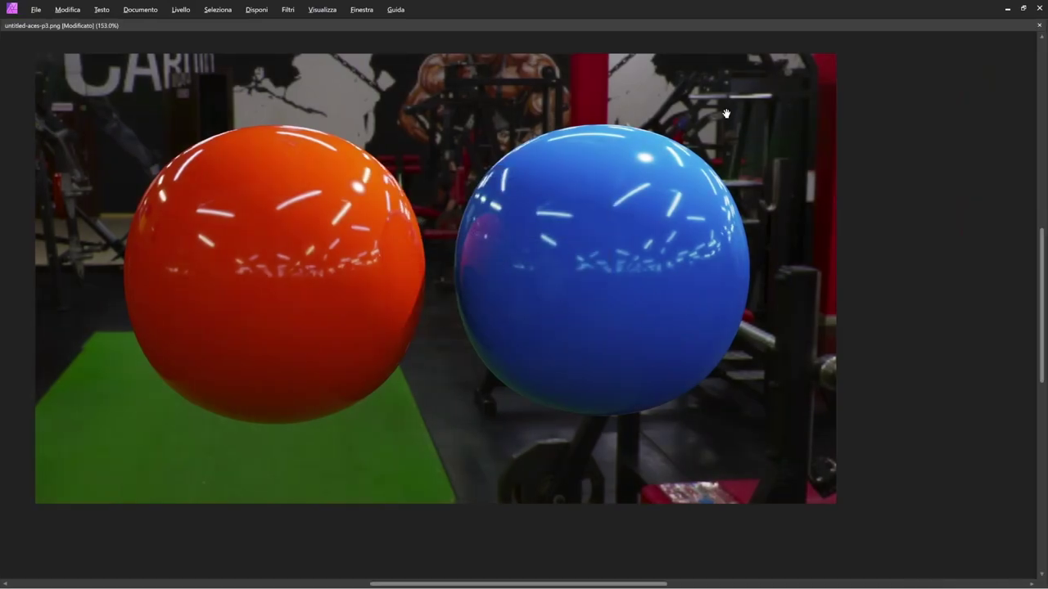
- Arrange the untitled-aces-p3.png image in Affinity Photo beside Blender's render result to compare their colors, and close the render window
left_click(1024, 11)
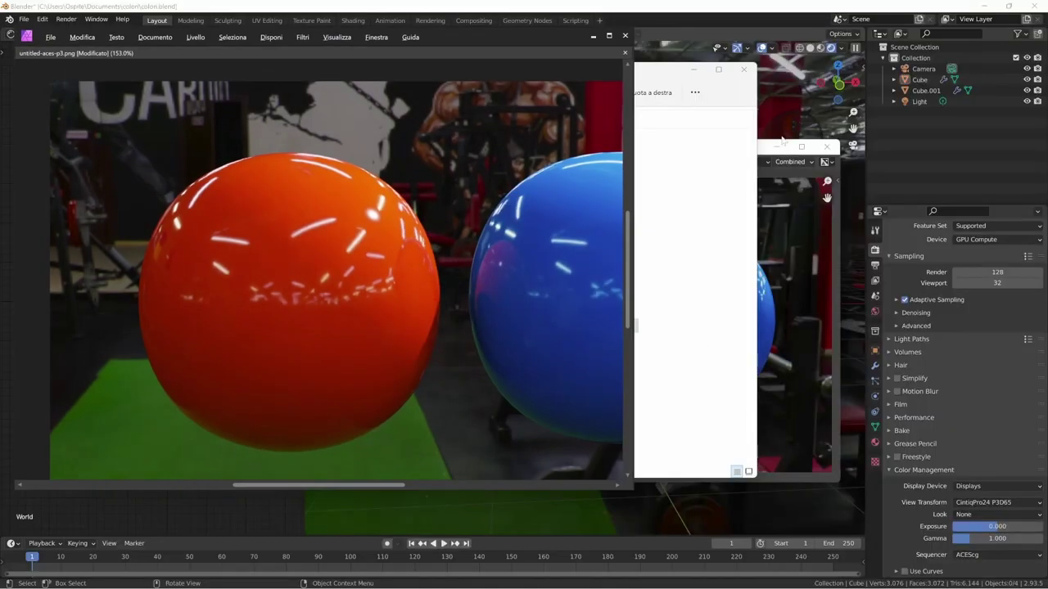
left_click_drag(764, 148, 917, 205)
key("alt+Tab")
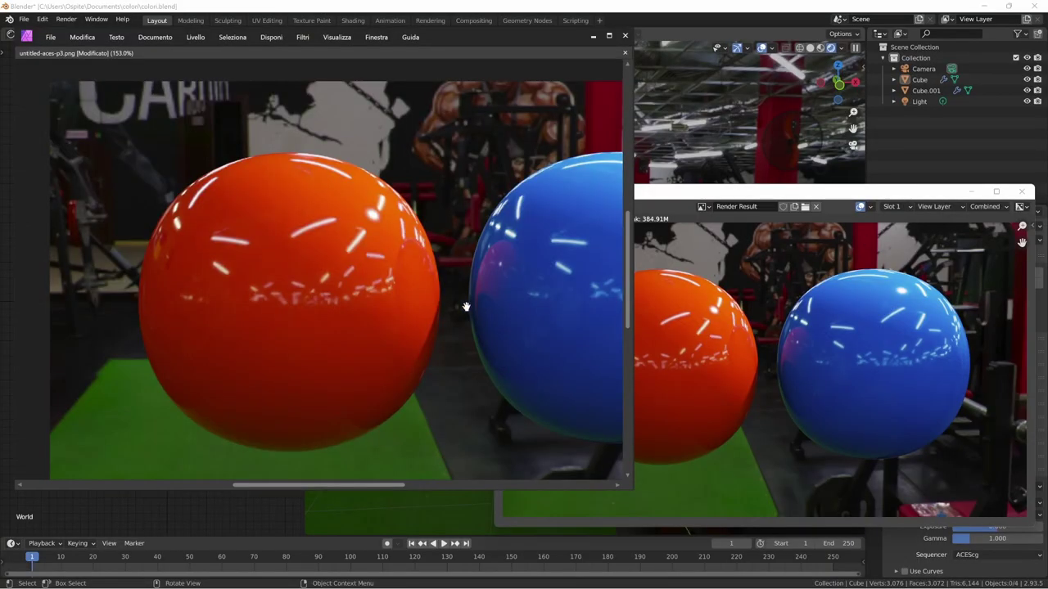
key("ctrl+0")
left_click_drag(504, 36, 428, 59)
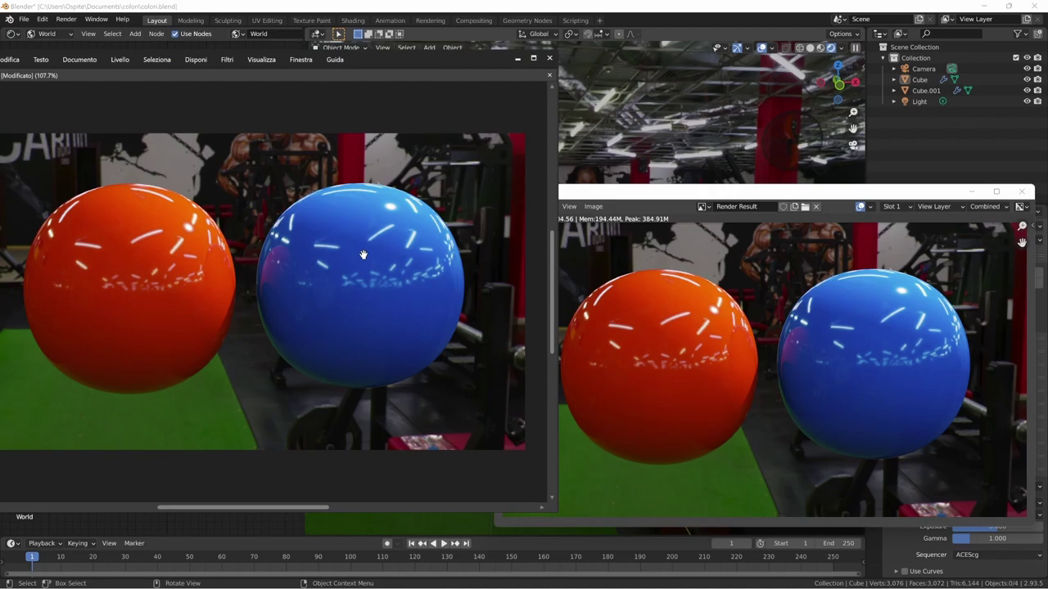
left_click(916, 174)
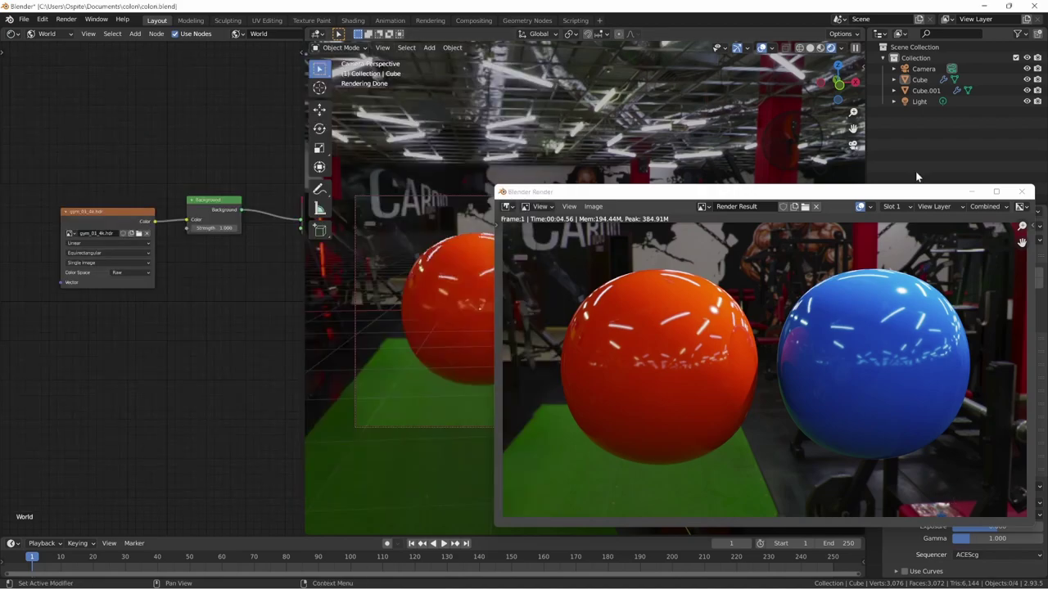
left_click(1021, 191)
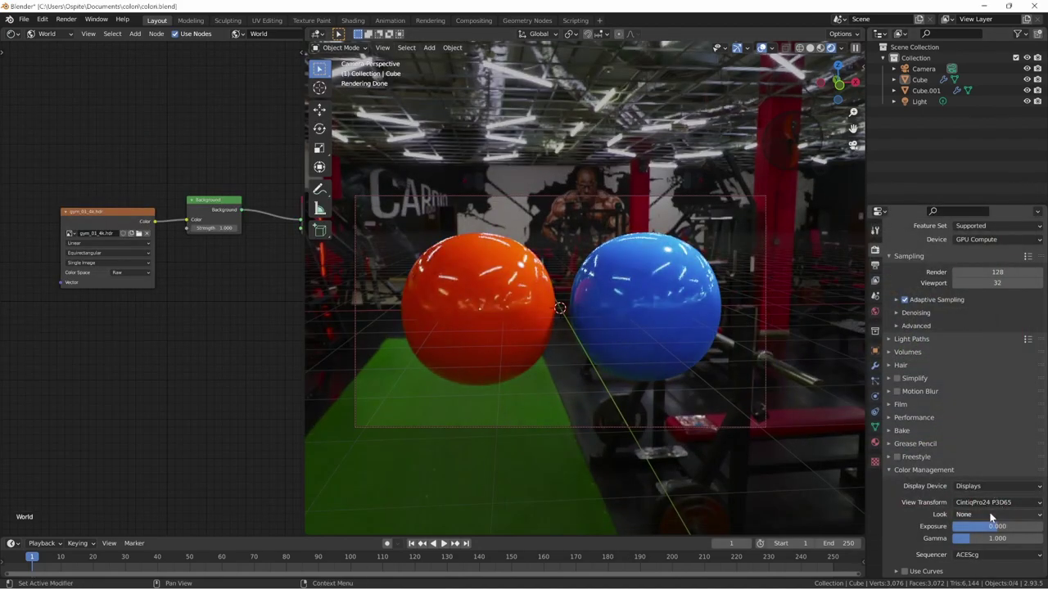
- Switch Blender's display device away from Displays and choose the sRGB view transform
left_click(994, 504)
left_click(991, 506)
left_click(987, 486)
left_click(970, 499)
left_click(990, 502)
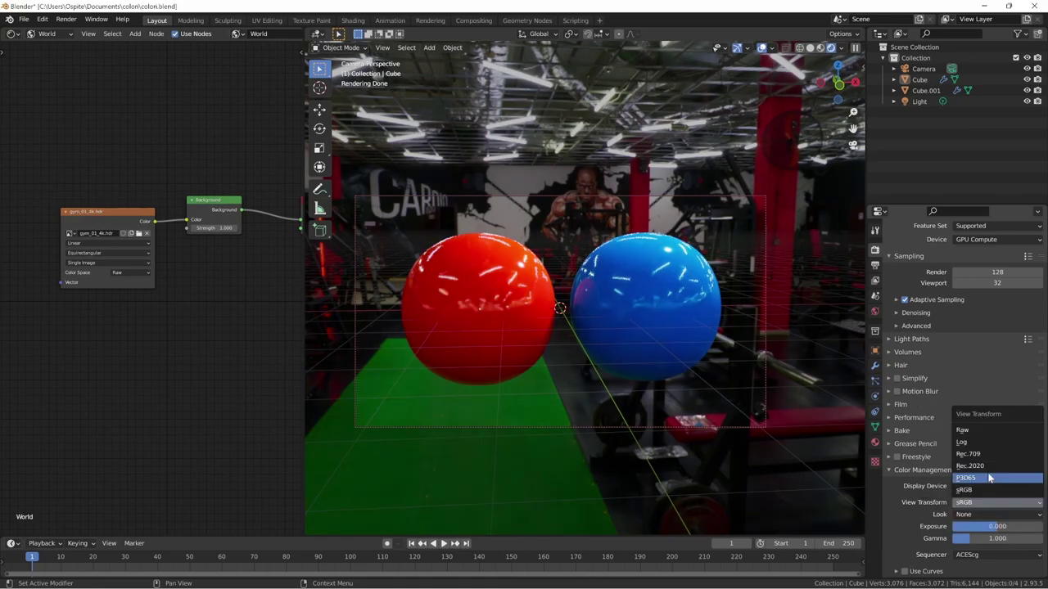
left_click(979, 490)
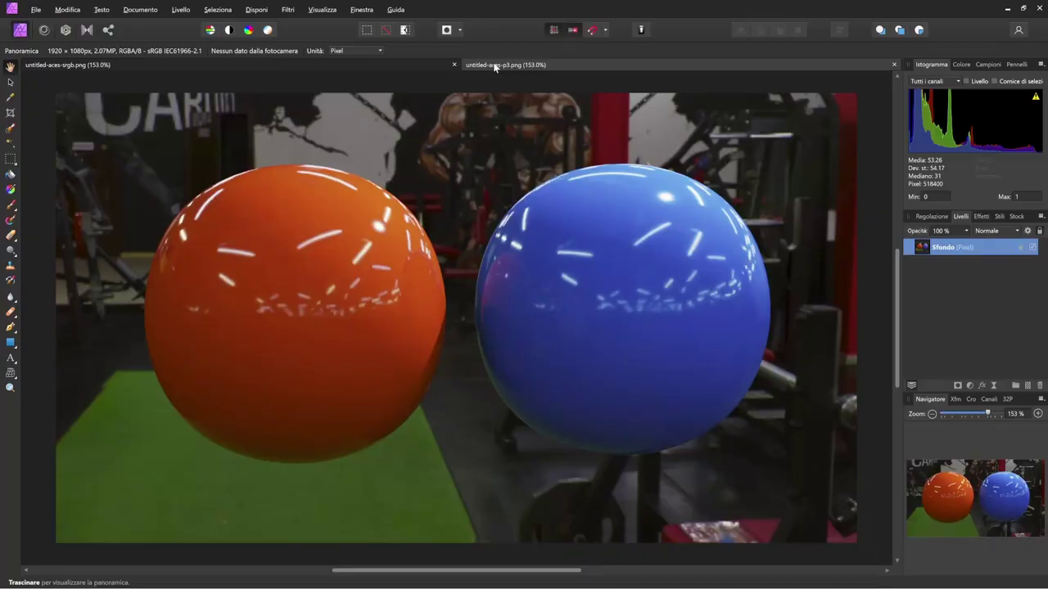